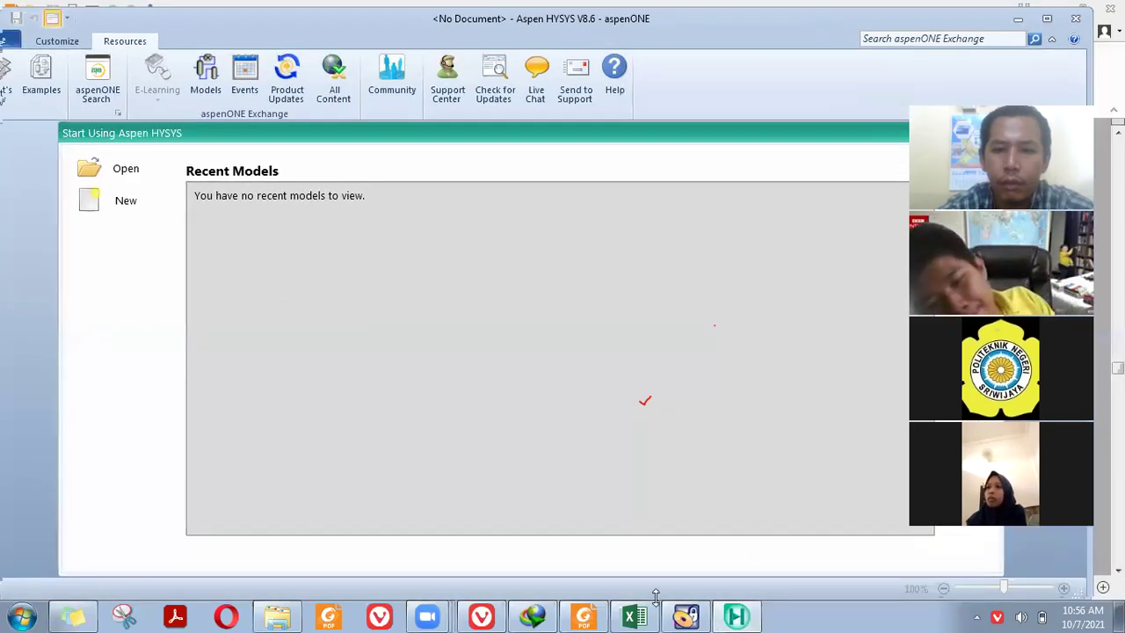
Step: Arrange the HYSYS_for_UTM_Degree++_Program.pdf window beside the Aspen HYSYS window, widening the PDF so its conversion reaction page is readable
{"action": "left_click", "coordinate": [595, 613]}
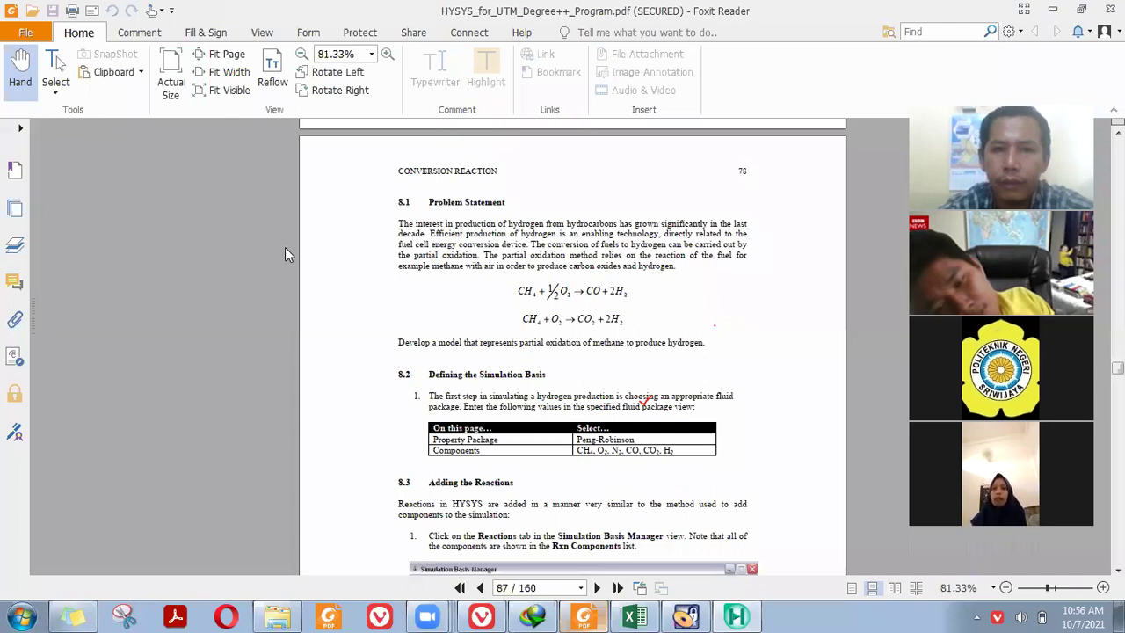
{"action": "key", "text": "super+Down"}
{"action": "key", "text": "super+Down"}
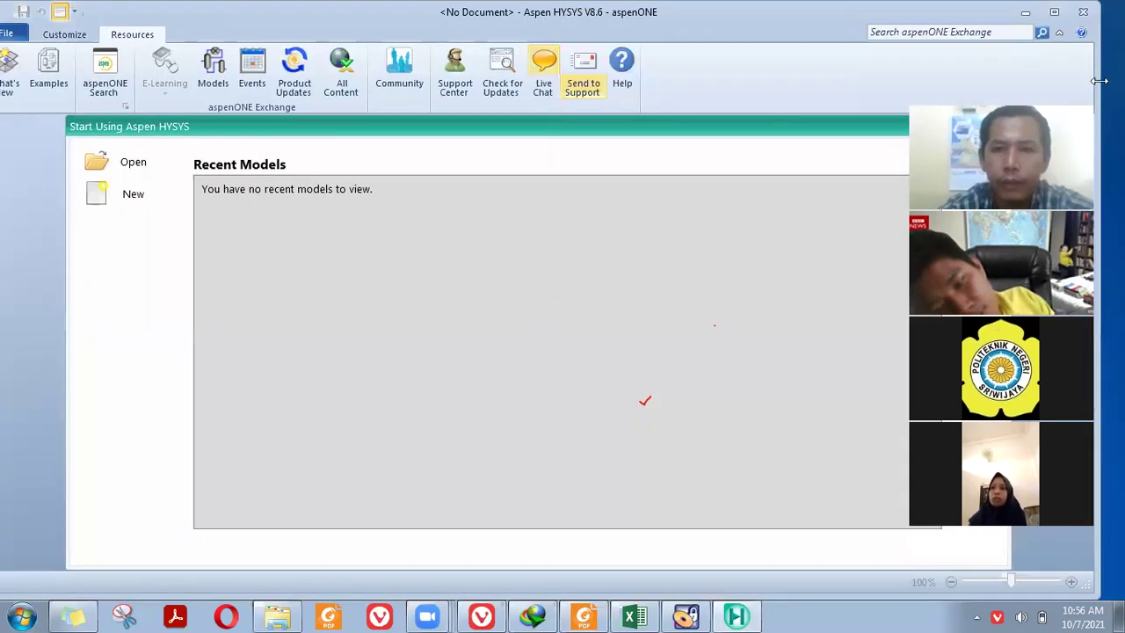
{"action": "key", "text": "super+Left"}
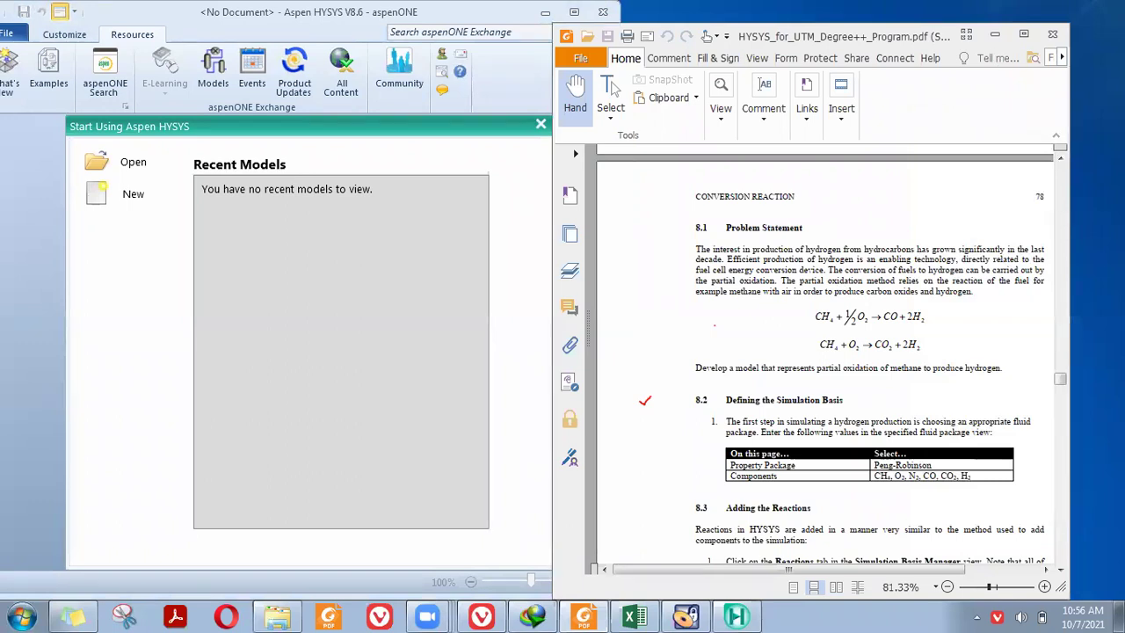
{"action": "left_click_drag", "start_coordinate": [1070, 264], "coordinate": [1117, 264]}
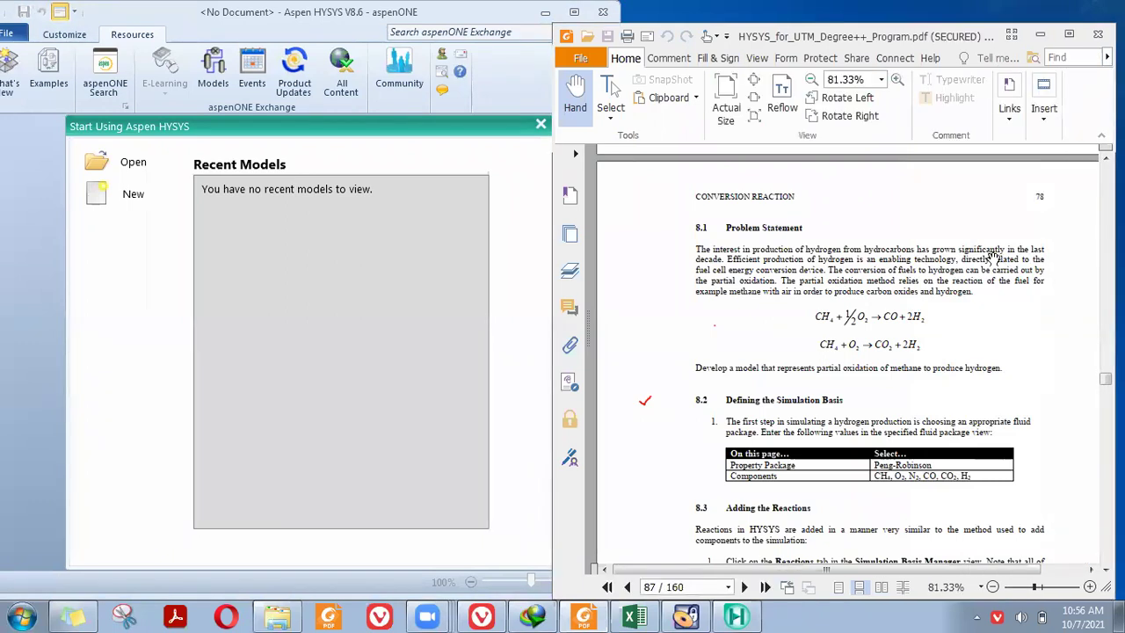
Step: Create a new simulation case in Aspen HYSYS and add a component list to it
{"action": "left_click", "coordinate": [332, 299]}
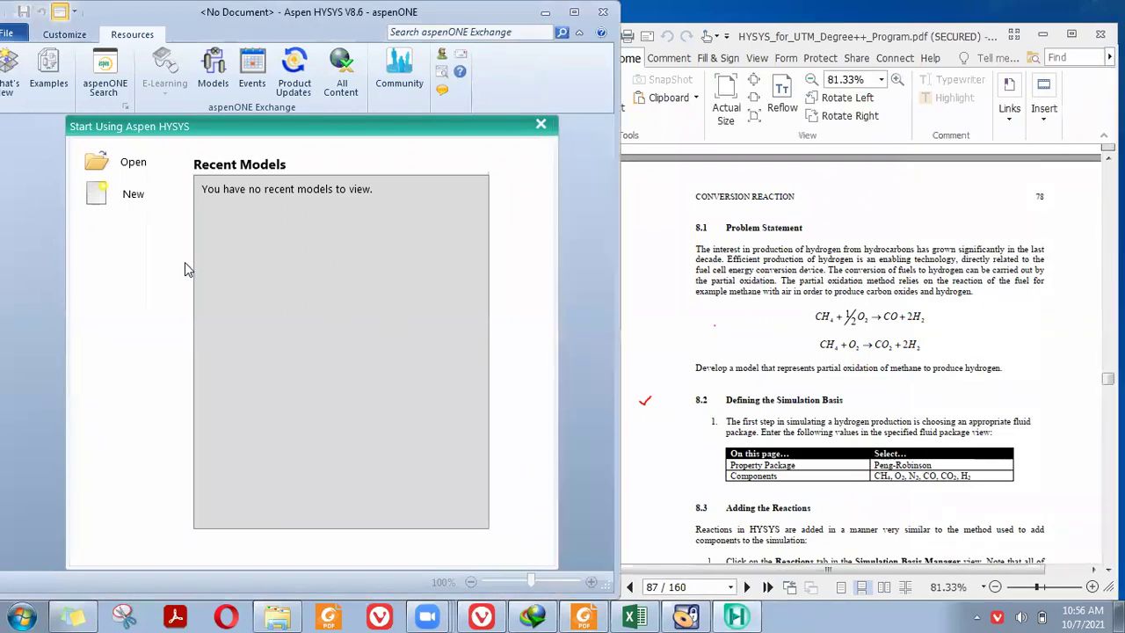
{"action": "left_click", "coordinate": [97, 207]}
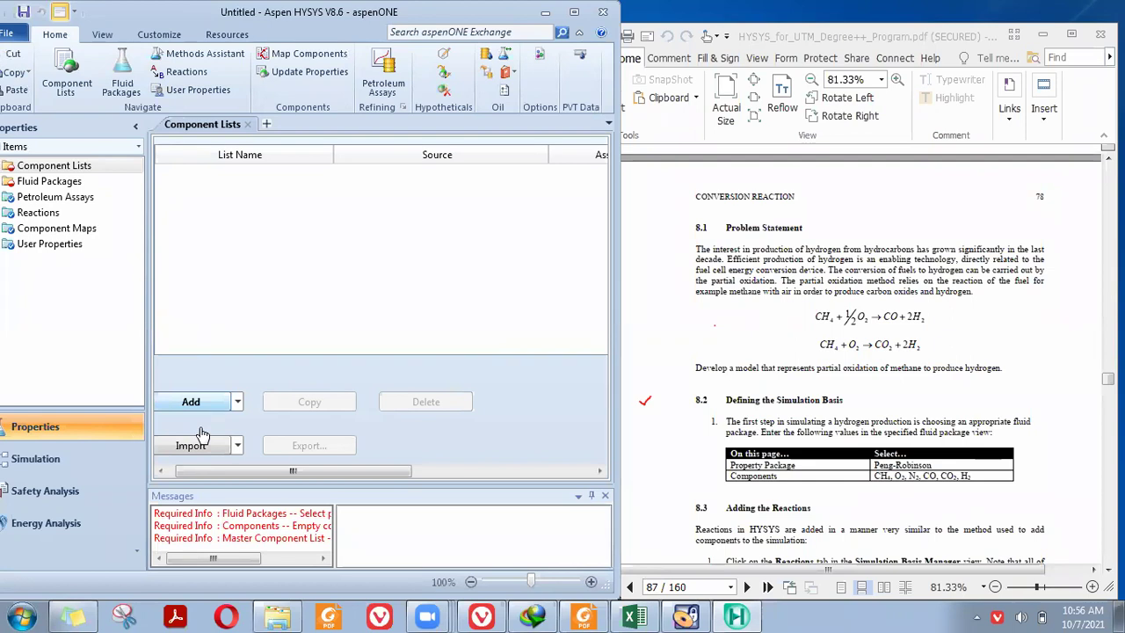
{"action": "left_click", "coordinate": [226, 402]}
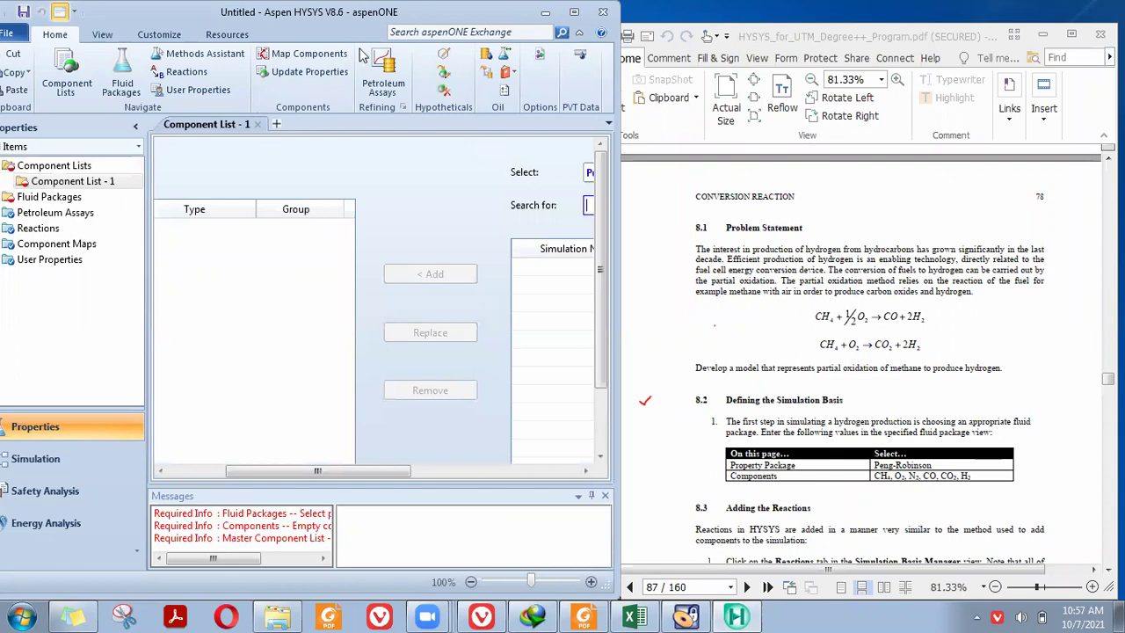
Step: Widen the simulation window and add Methane from the pure components to the component list
{"action": "left_click_drag", "start_coordinate": [618, 207], "coordinate": [721, 208]}
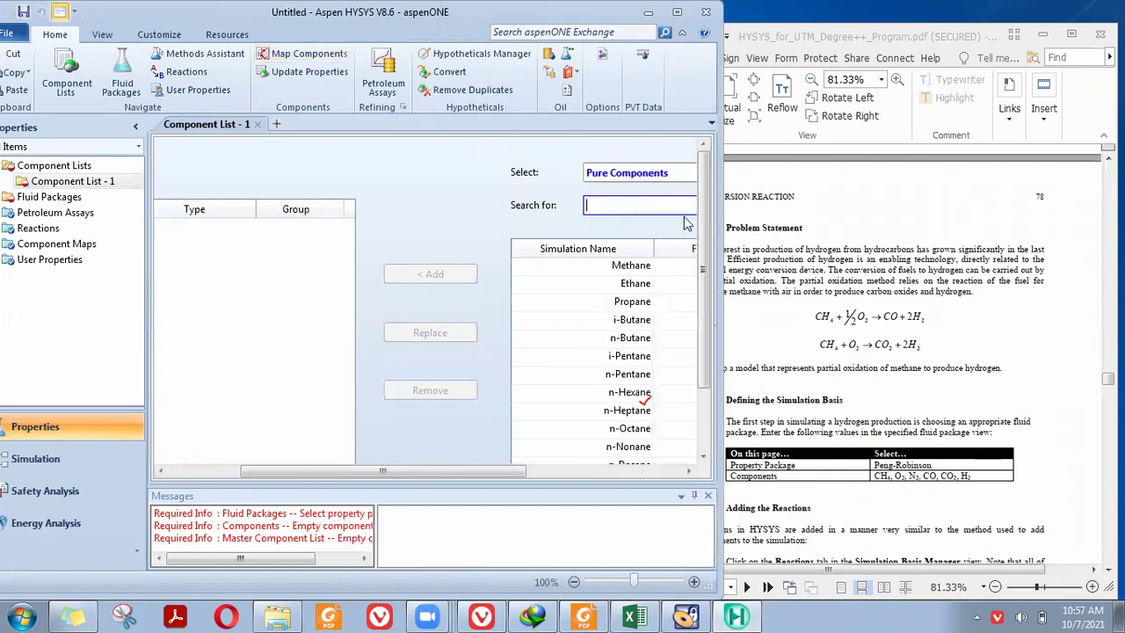
{"action": "left_click", "coordinate": [625, 268]}
{"action": "double_click", "coordinate": [626, 268]}
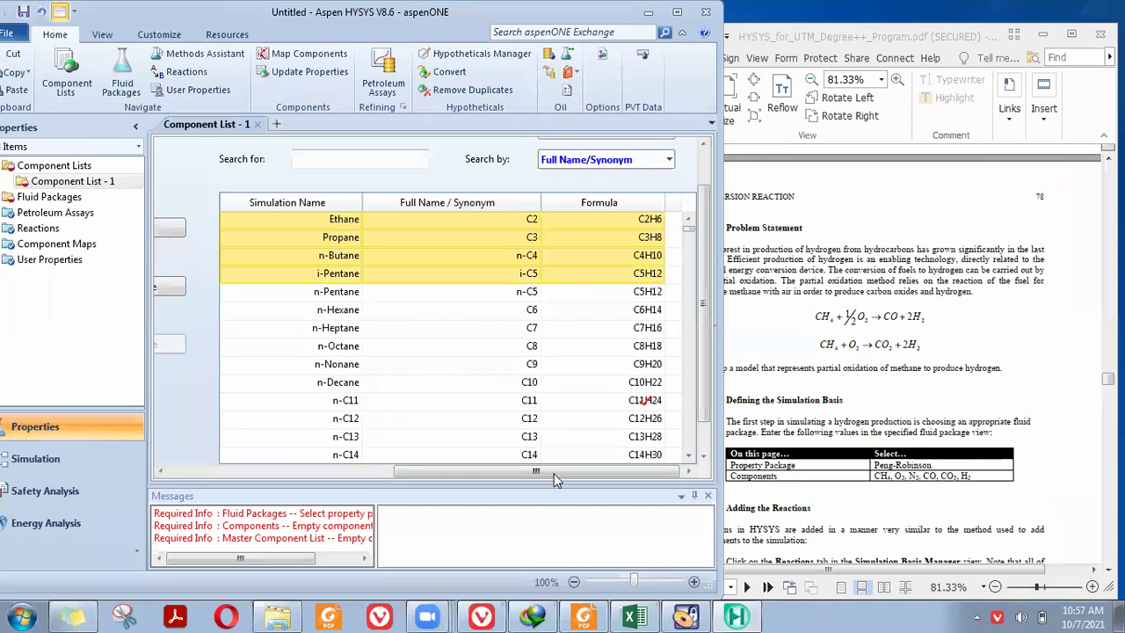
Step: Remove the mistakenly added i-Butane from the component list
{"action": "left_click", "coordinate": [371, 475]}
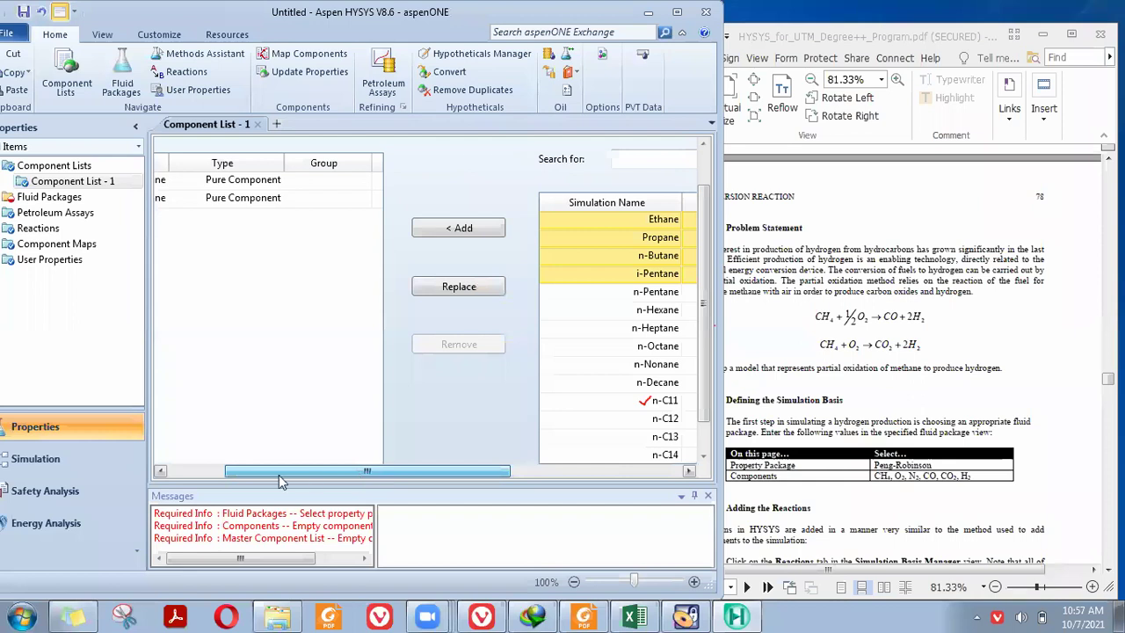
{"action": "left_click", "coordinate": [283, 474]}
{"action": "left_click", "coordinate": [377, 207]}
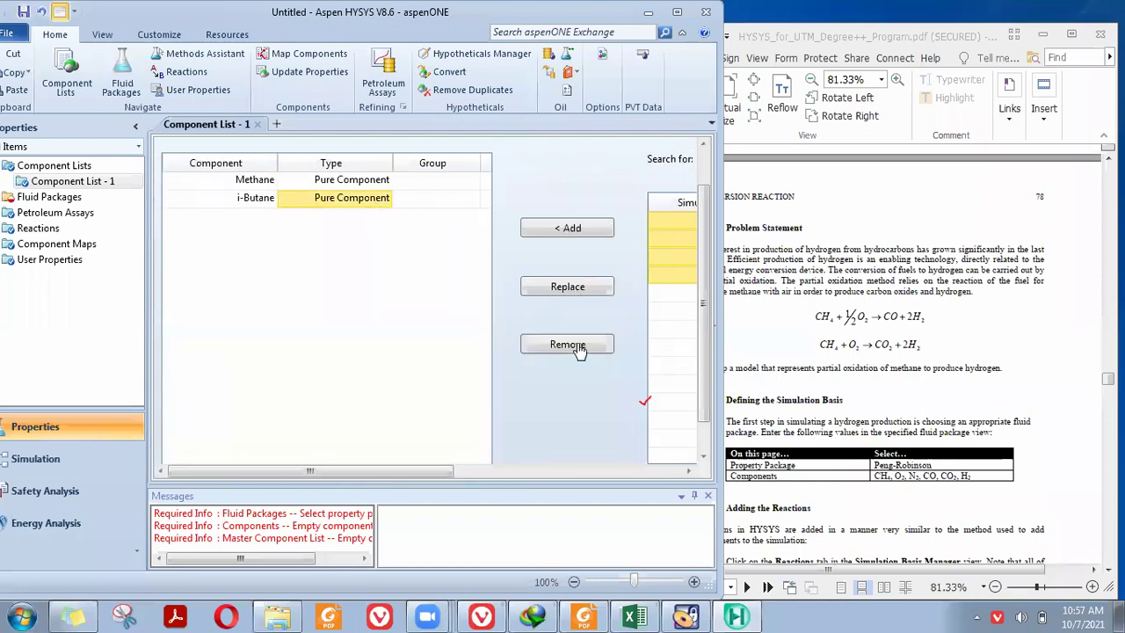
{"action": "left_click_drag", "start_coordinate": [346, 474], "coordinate": [361, 477]}
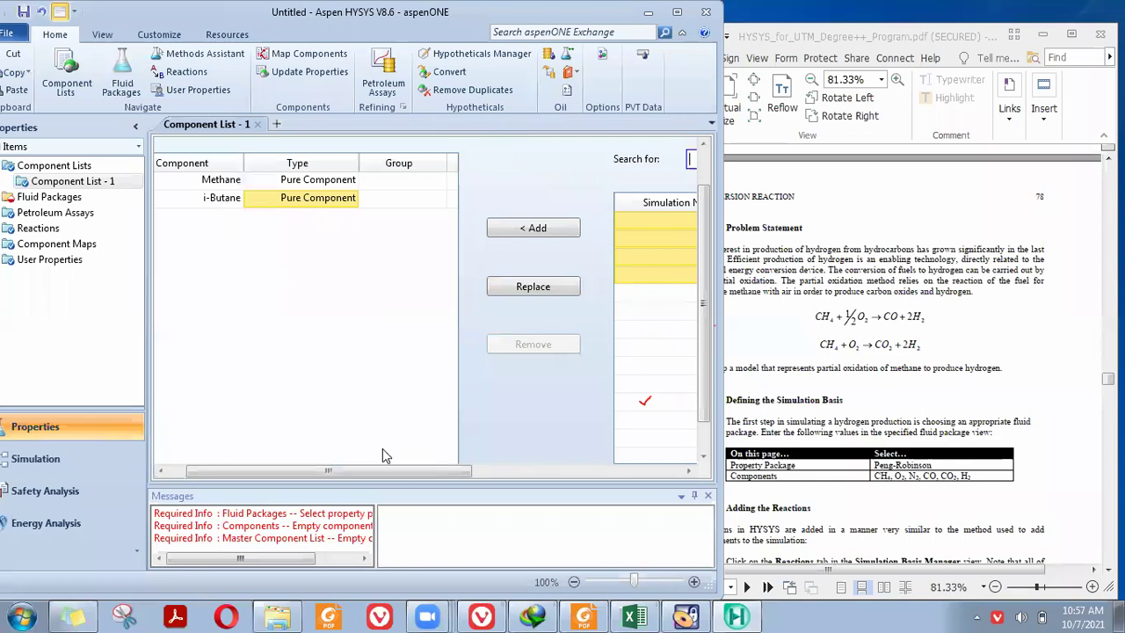
{"action": "key", "text": "Delete"}
Step: Search the pure components for "oxy" and "n", adding Oxygen and Nitrogen to the component list
{"action": "left_click_drag", "start_coordinate": [387, 475], "coordinate": [562, 476]}
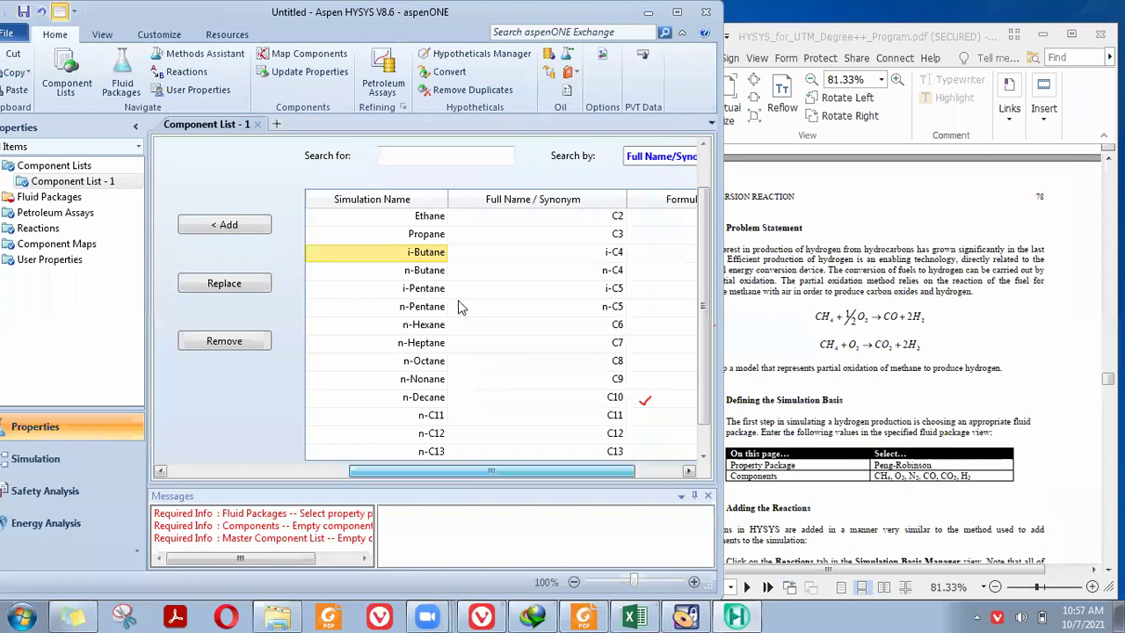
{"action": "left_click_drag", "start_coordinate": [458, 306], "coordinate": [452, 283]}
{"action": "left_click", "coordinate": [415, 154]}
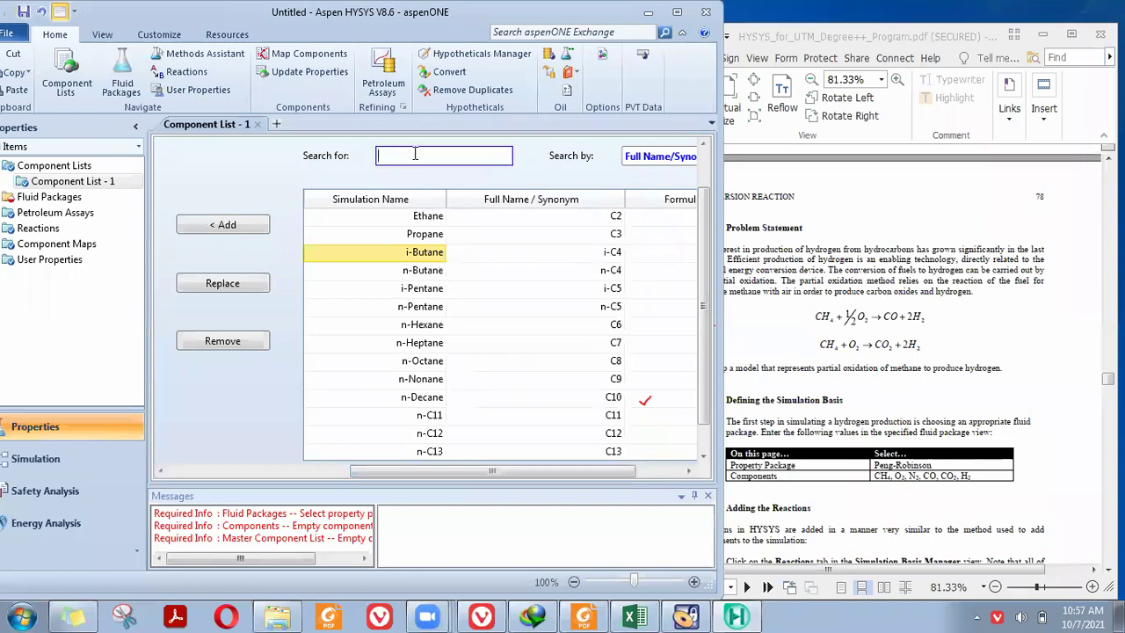
{"action": "type", "text": "c"}
{"action": "type", "text": "x"}
{"action": "type", "text": "y"}
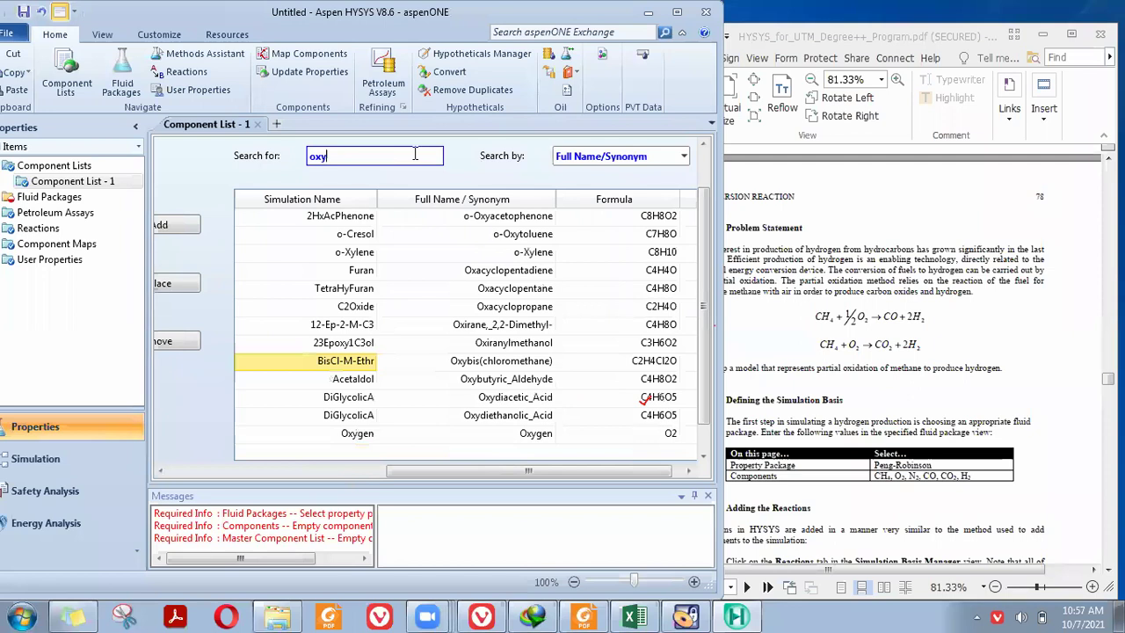
{"action": "left_click", "coordinate": [358, 435]}
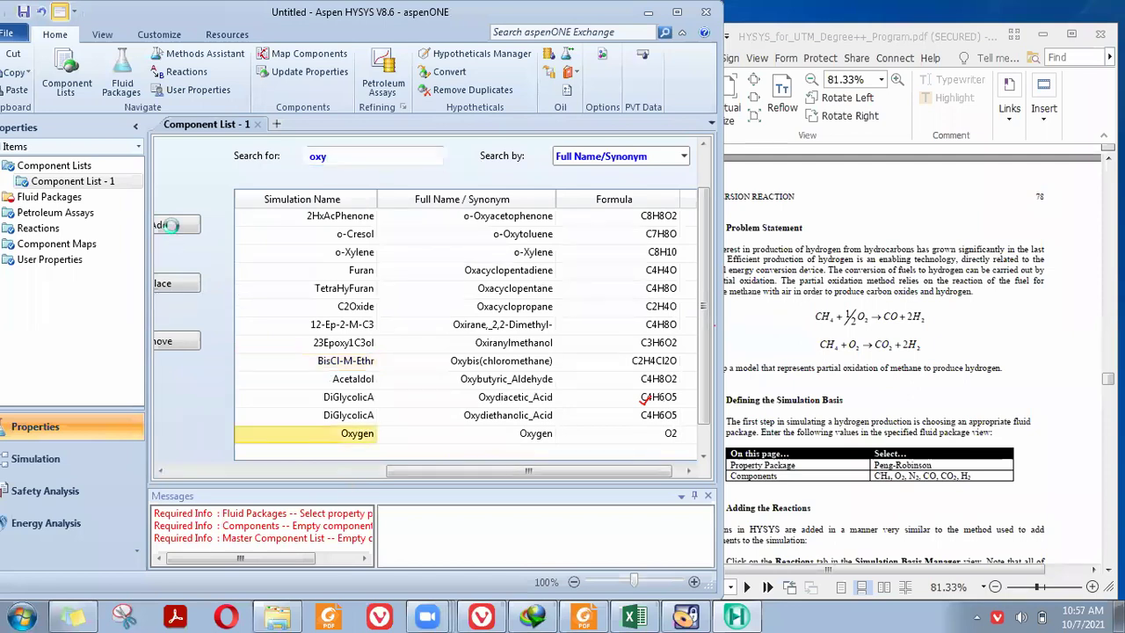
{"action": "left_click", "coordinate": [172, 226]}
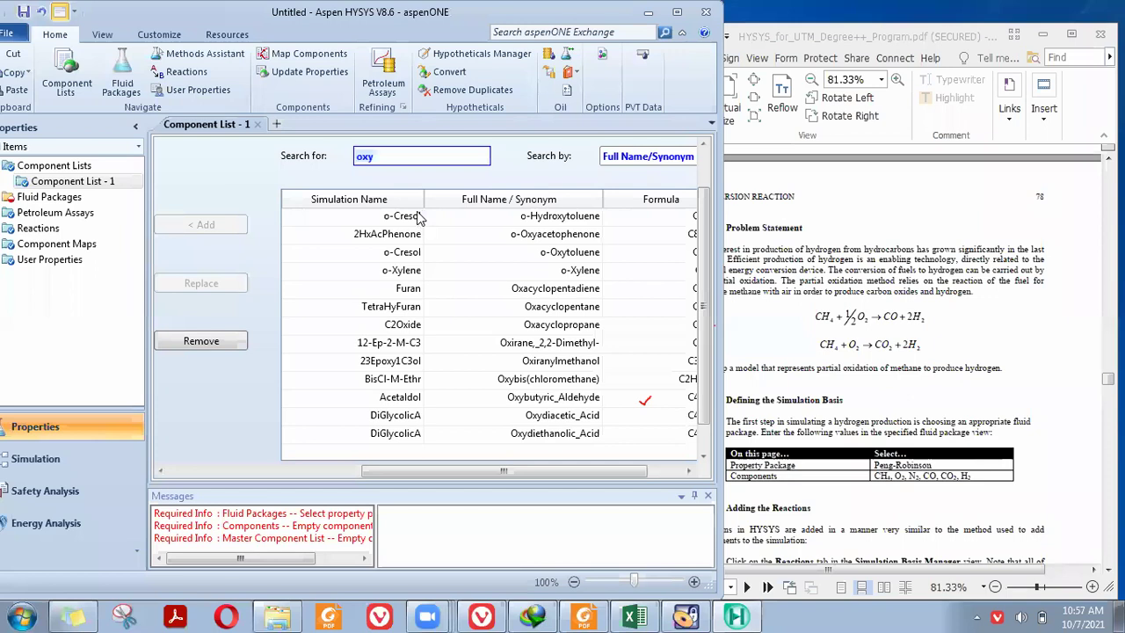
{"action": "left_click", "coordinate": [440, 154]}
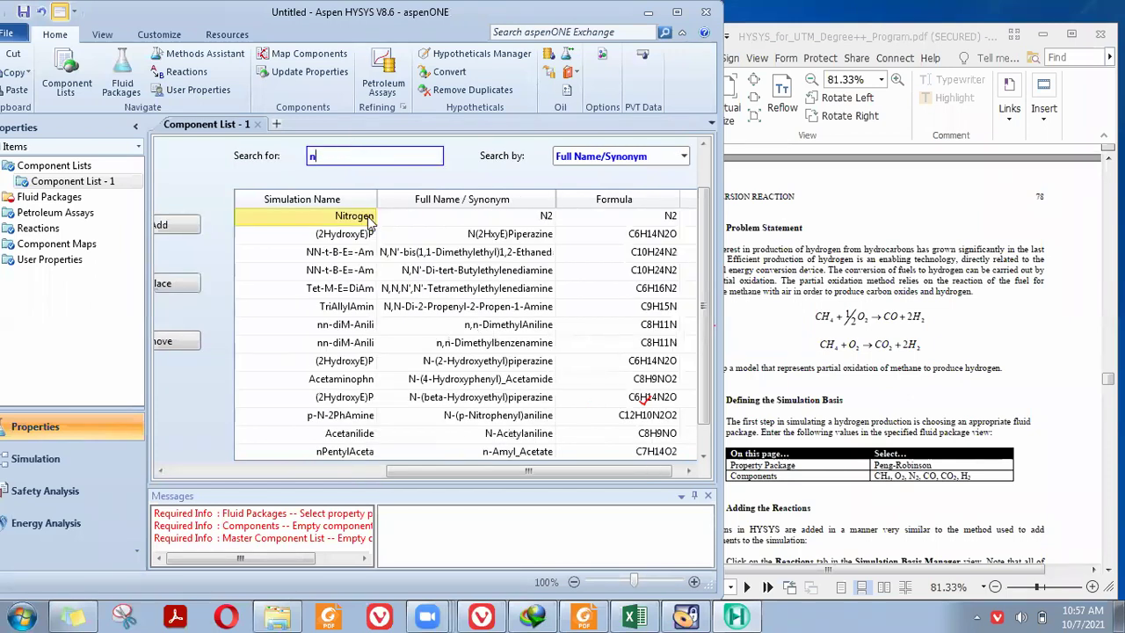
{"action": "left_click", "coordinate": [181, 227]}
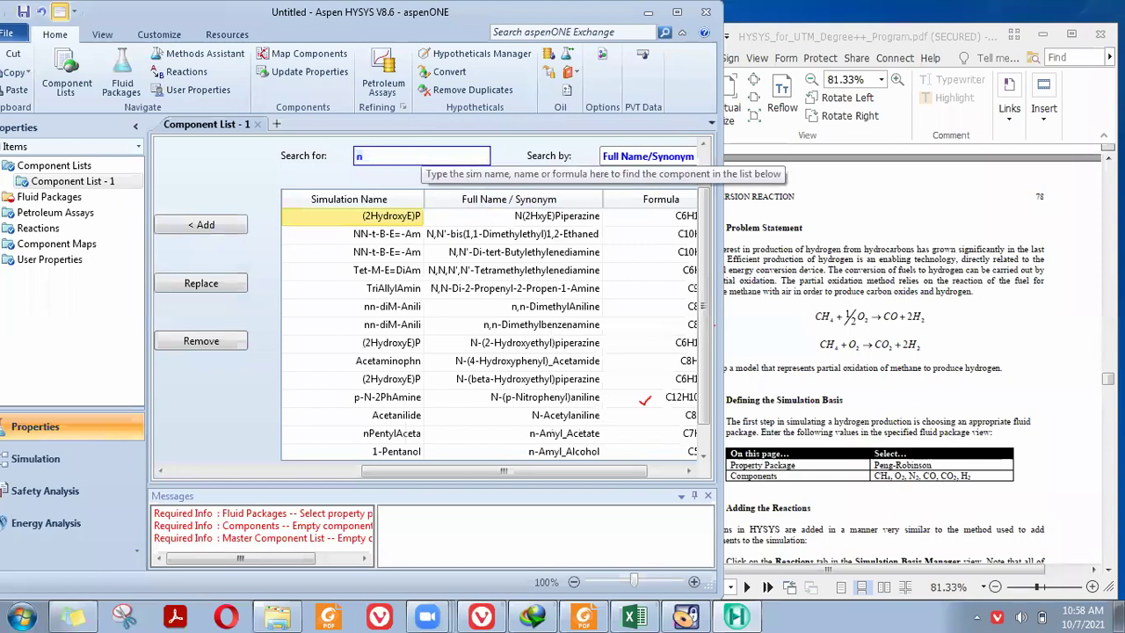
Step: Search the pure components for "co" and add CO and CO2 to the component list
{"action": "key", "text": "BackSpace"}
{"action": "type", "text": "co"}
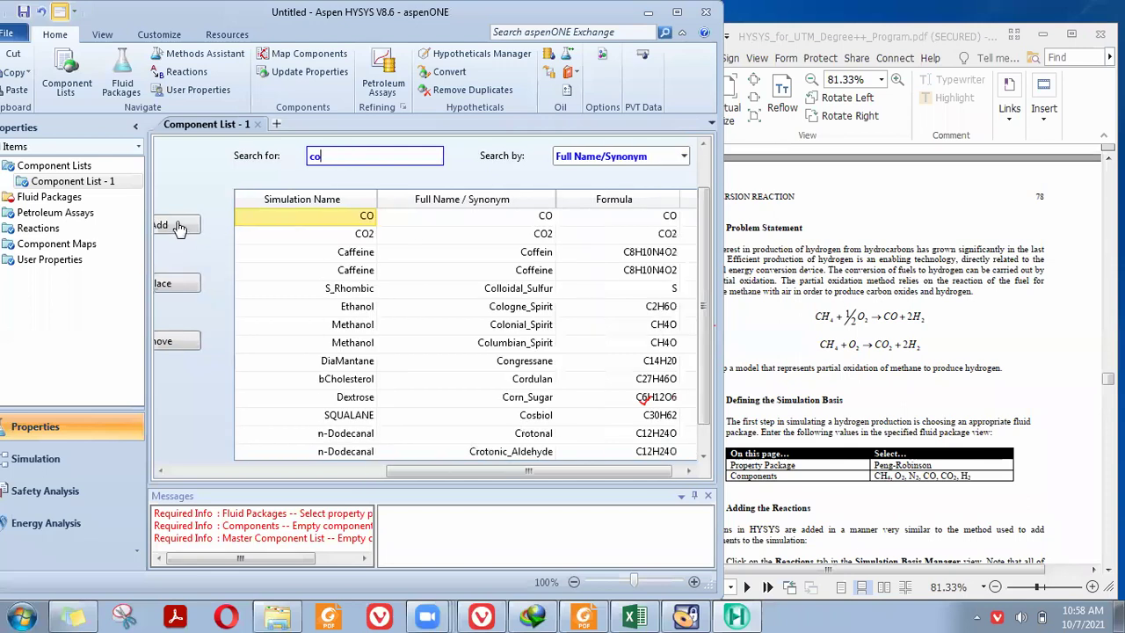
{"action": "left_click", "coordinate": [336, 236]}
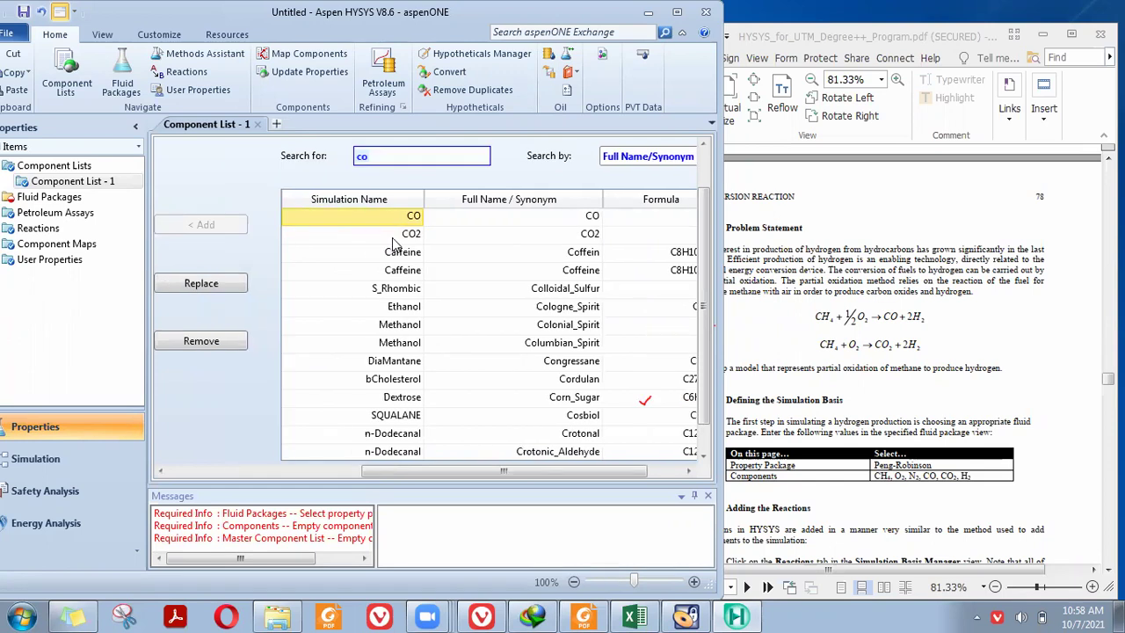
{"action": "left_click", "coordinate": [226, 231]}
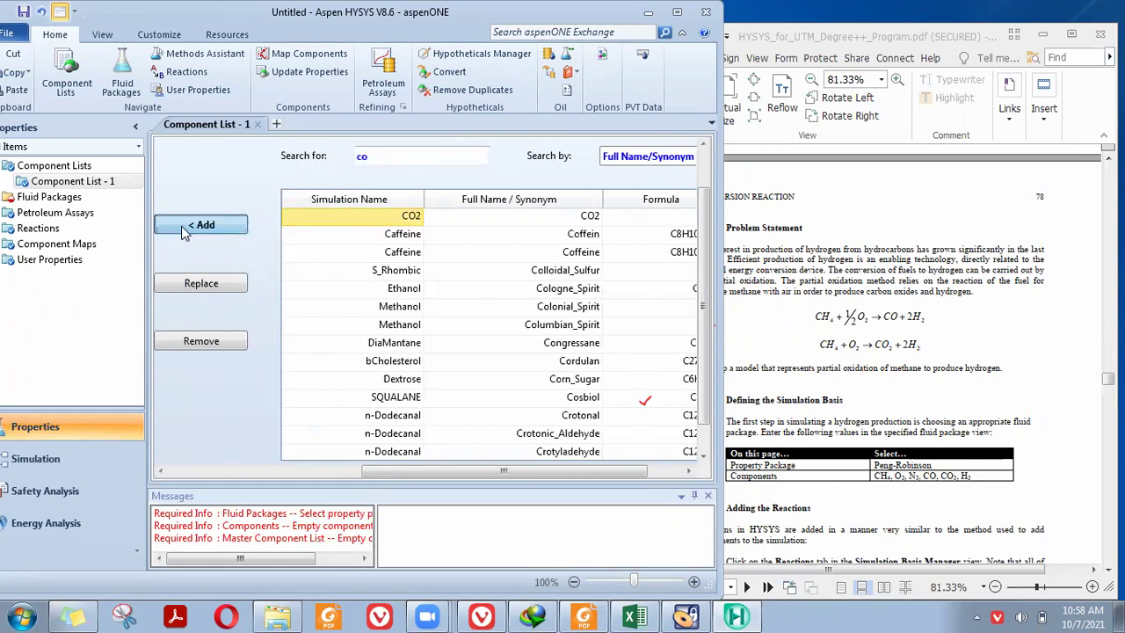
{"action": "left_click", "coordinate": [184, 231]}
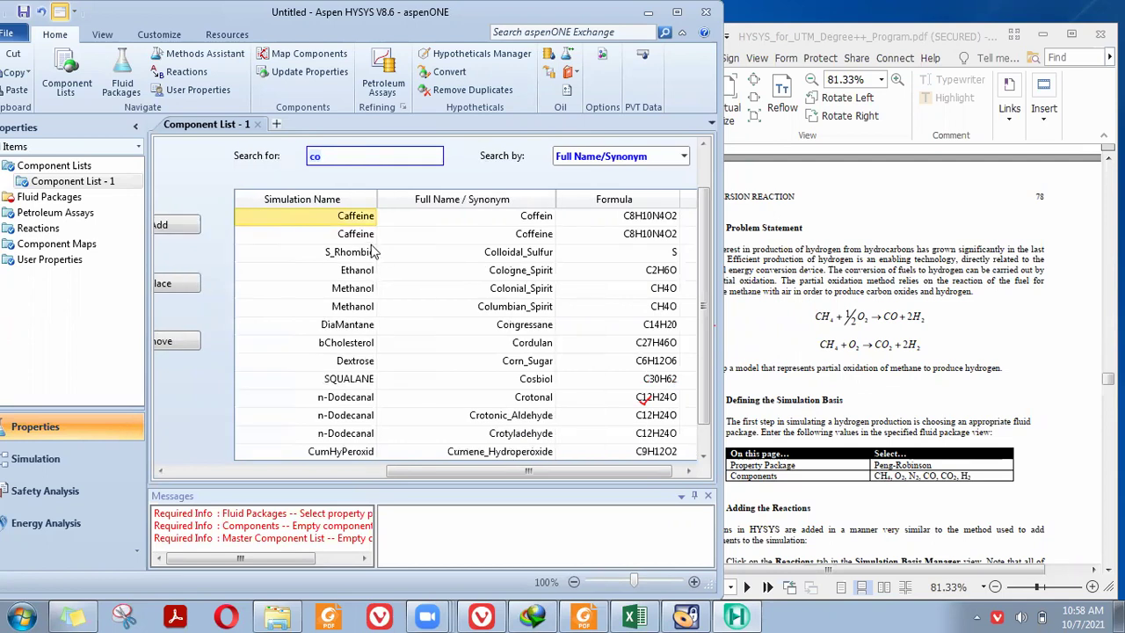
Step: Search the pure components for "h2", add Hydrogen to the component list, and review the selected components
{"action": "left_click_drag", "start_coordinate": [379, 157], "coordinate": [304, 157]}
{"action": "left_click", "coordinate": [304, 157]}
{"action": "type", "text": "h2"}
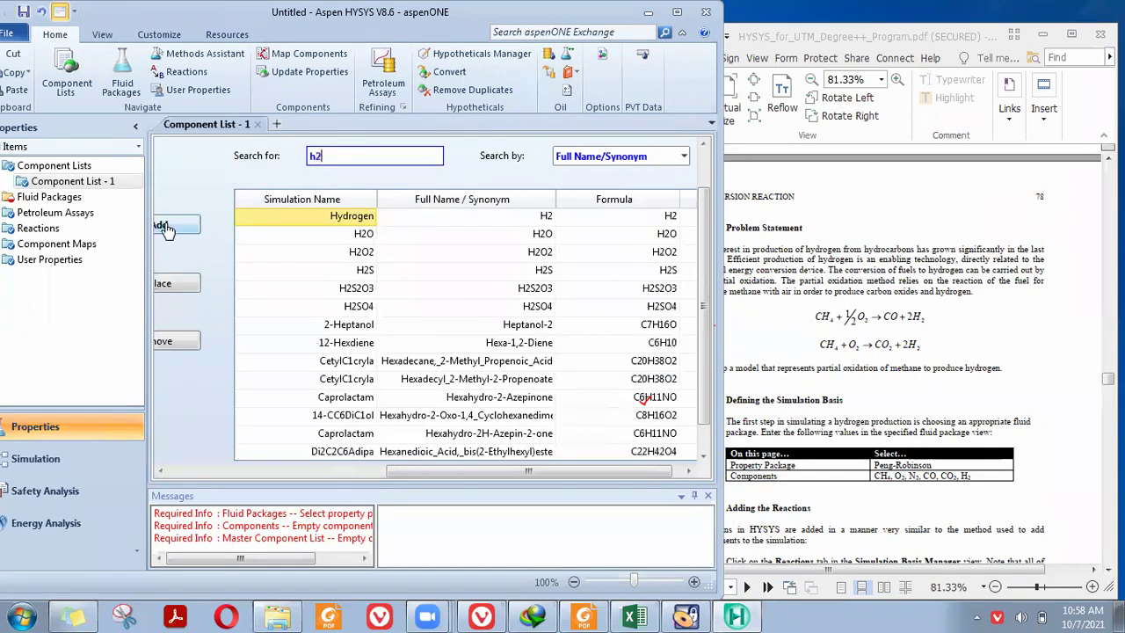
{"action": "left_click", "coordinate": [203, 225]}
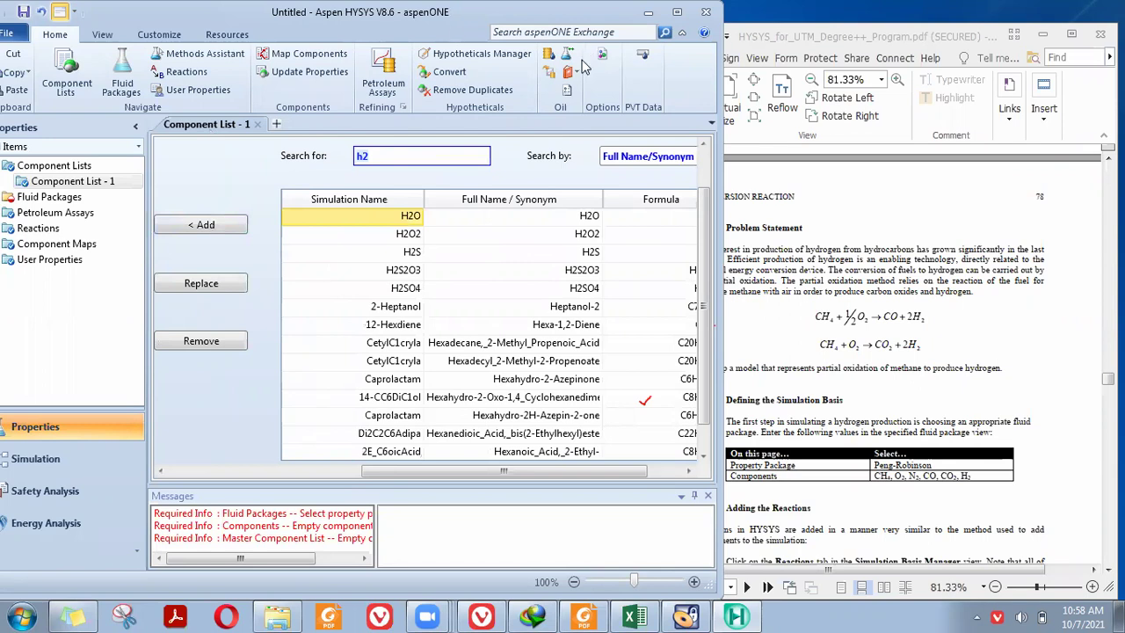
{"action": "left_click_drag", "start_coordinate": [531, 44], "coordinate": [533, 44]}
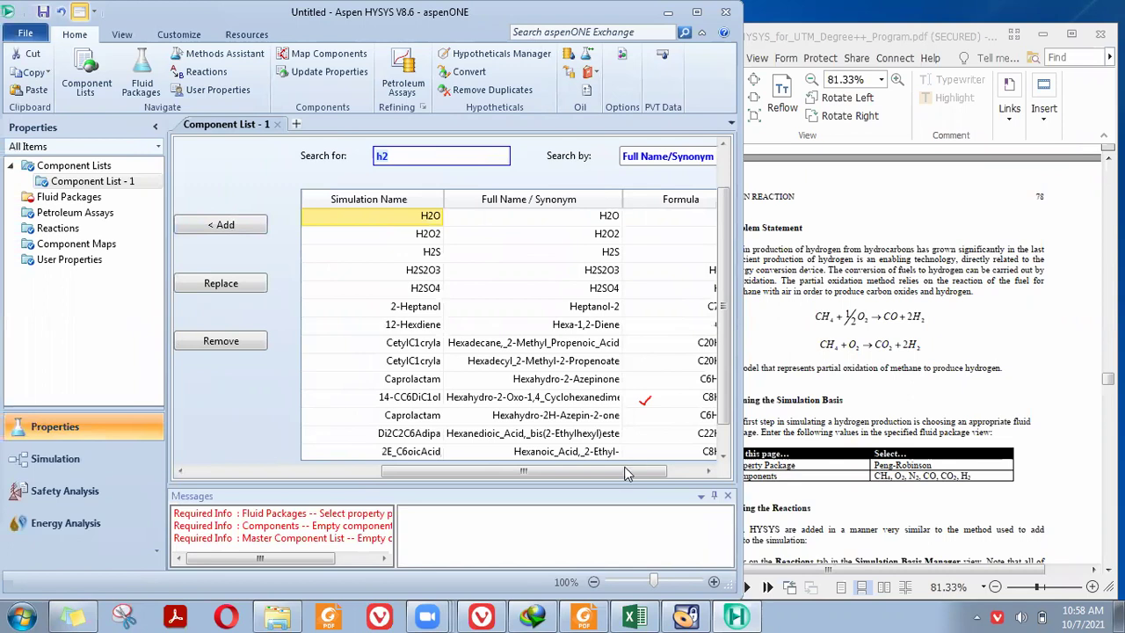
{"action": "scroll", "coordinate": [429, 475], "scroll_direction": "left", "scroll_amount": 8}
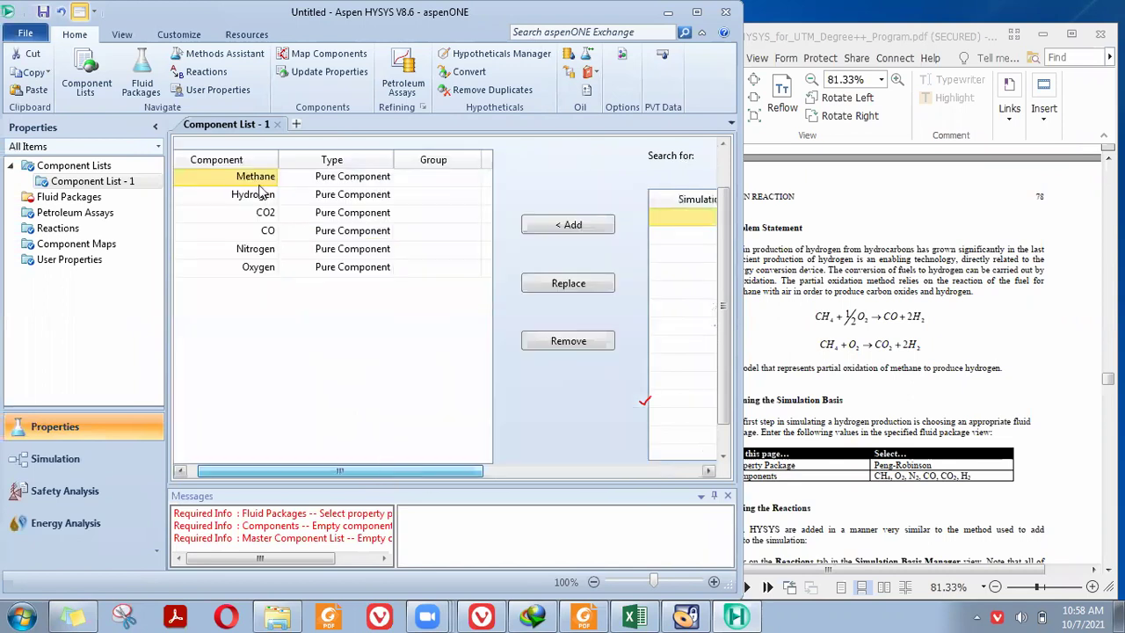
{"action": "scroll", "coordinate": [262, 194], "scroll_direction": "left", "scroll_amount": 1}
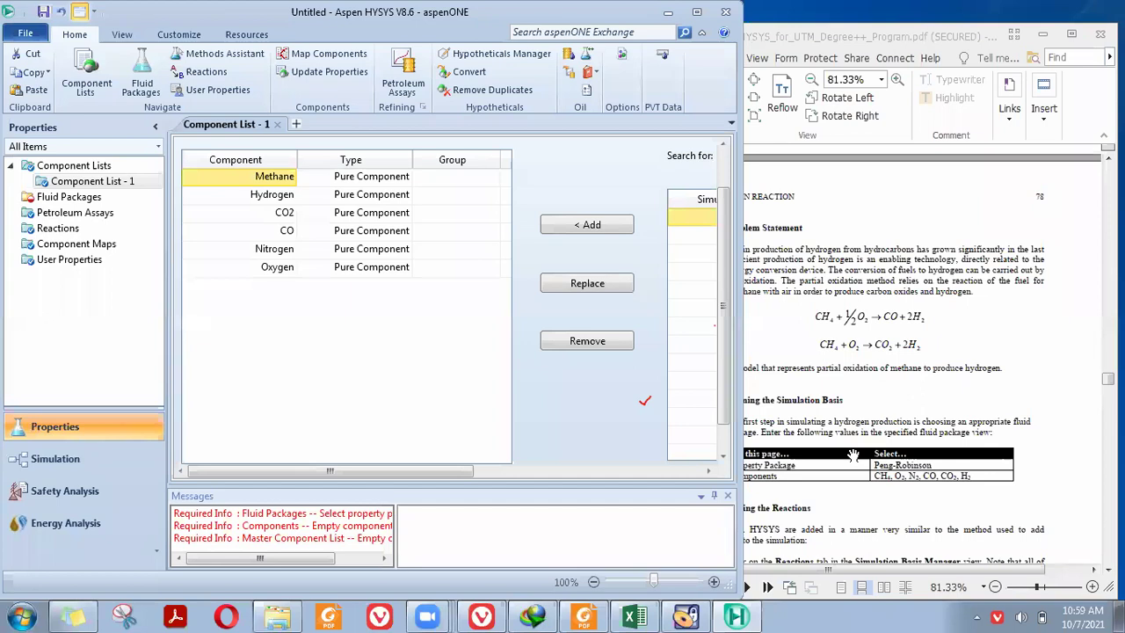
Step: Add a fluid package, choose Peng-Robinson as its property package, and enlarge the setup area to show the package status
{"action": "left_click", "coordinate": [55, 201]}
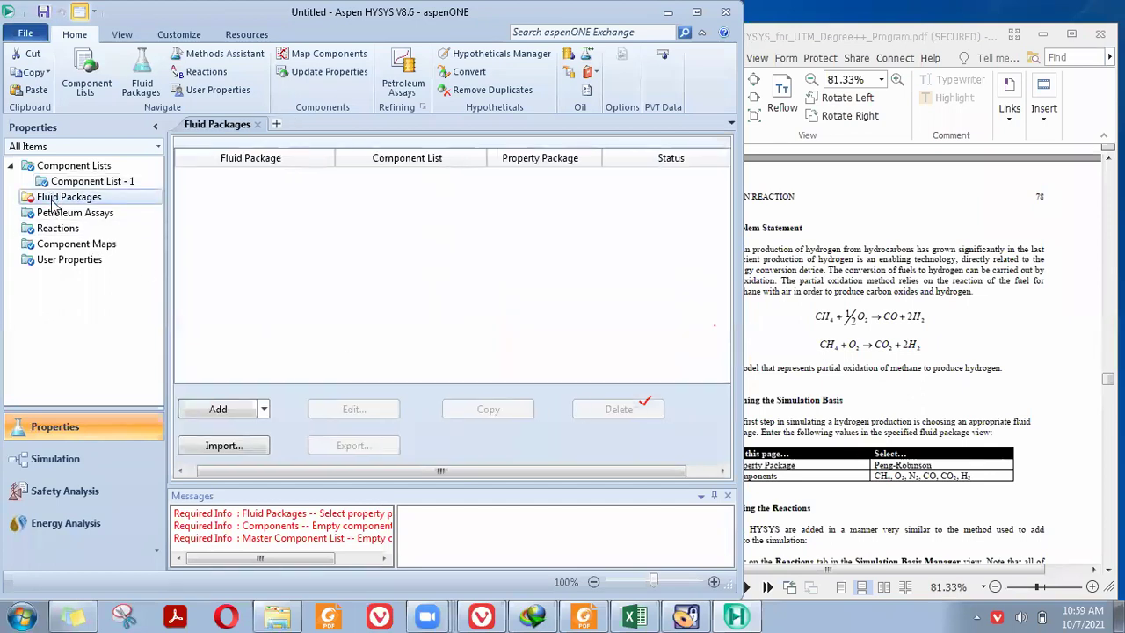
{"action": "left_click", "coordinate": [207, 410]}
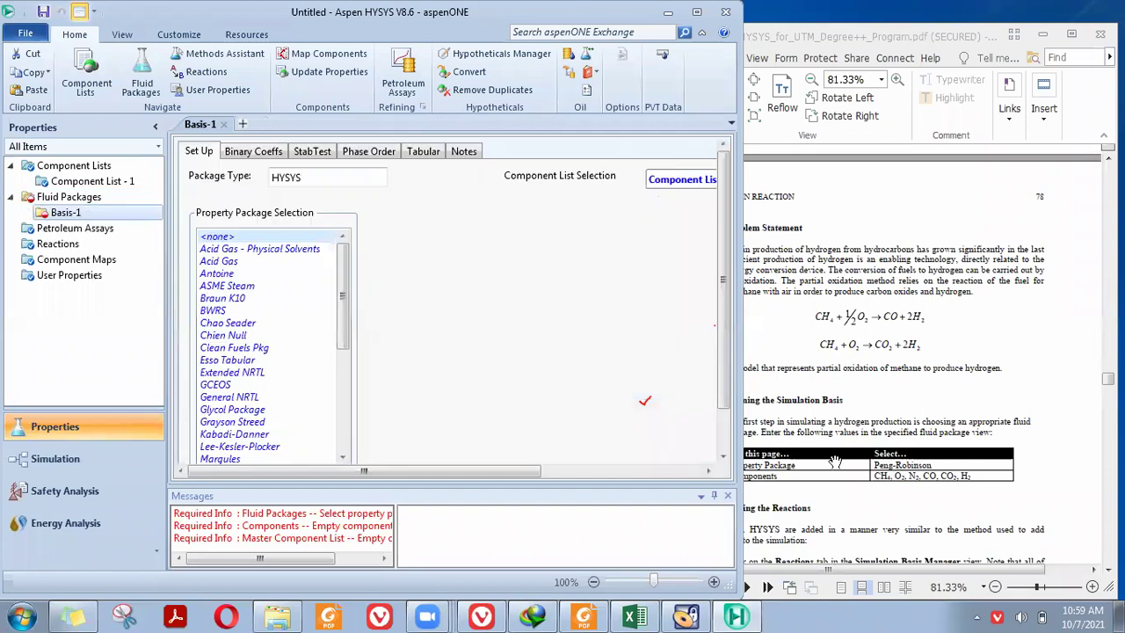
{"action": "scroll", "coordinate": [343, 319], "scroll_direction": "down", "scroll_amount": 2}
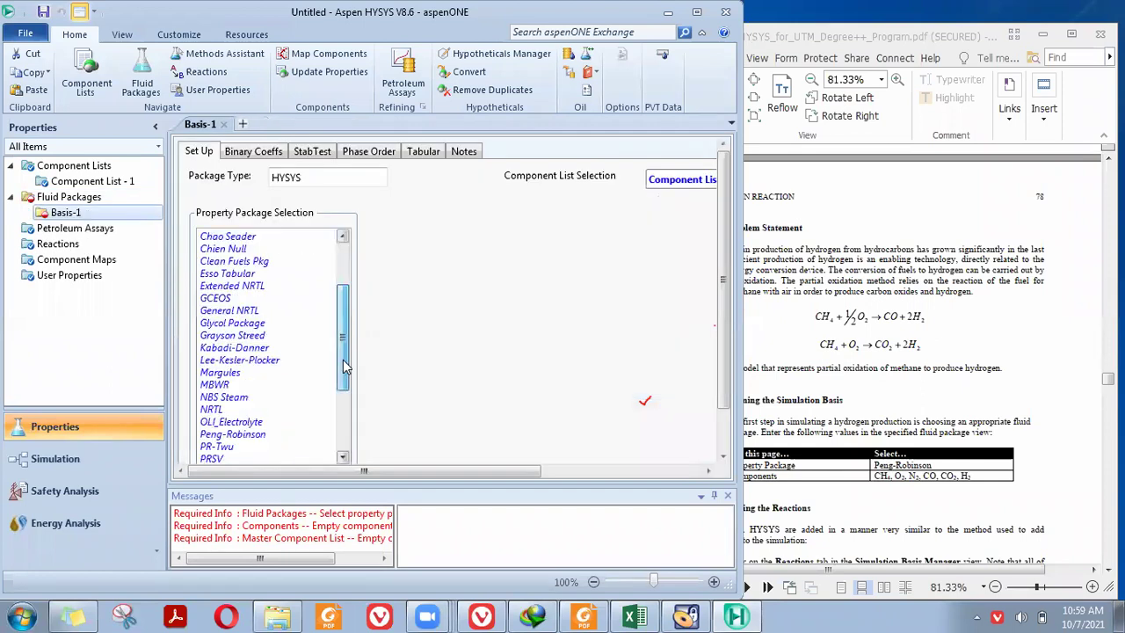
{"action": "scroll", "coordinate": [259, 356], "scroll_direction": "down", "scroll_amount": 2}
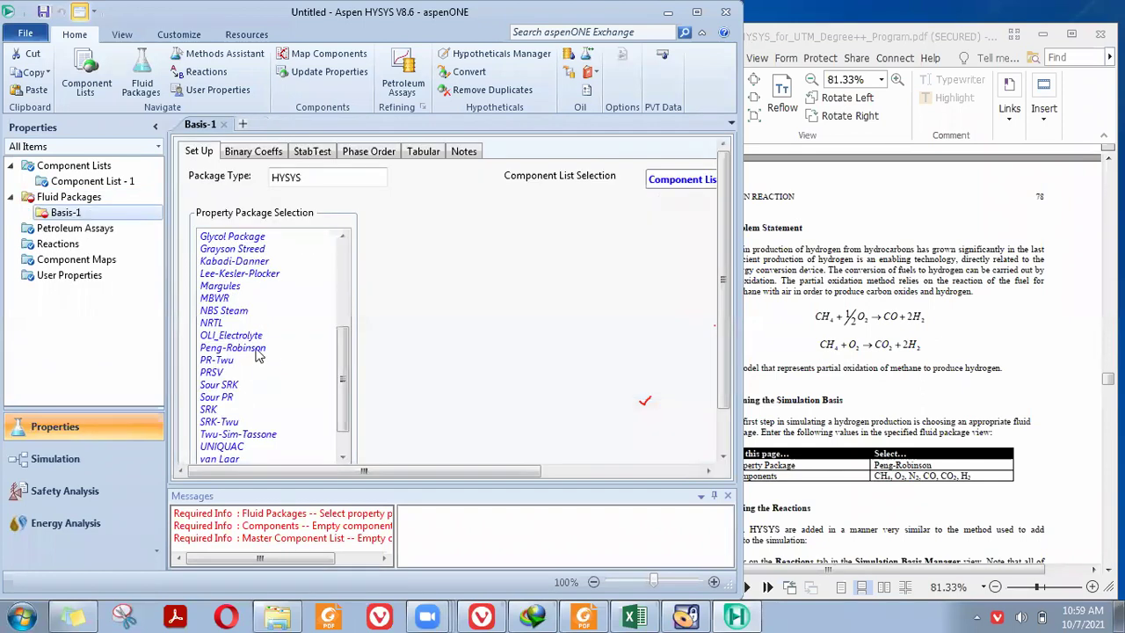
{"action": "left_click", "coordinate": [257, 350]}
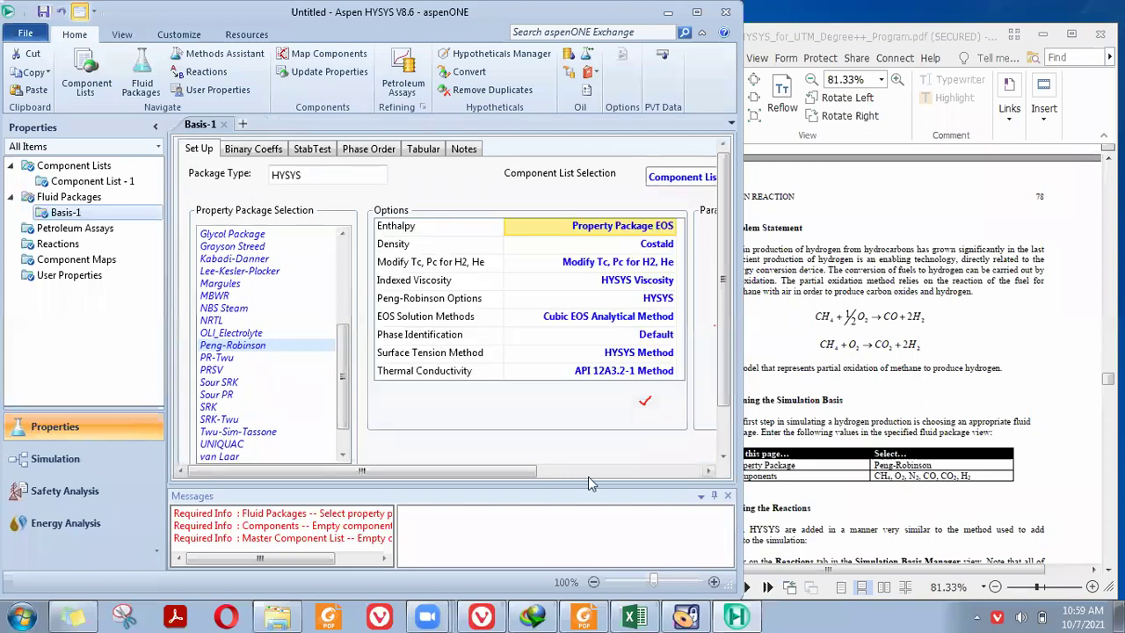
{"action": "left_click_drag", "start_coordinate": [589, 488], "coordinate": [590, 538]}
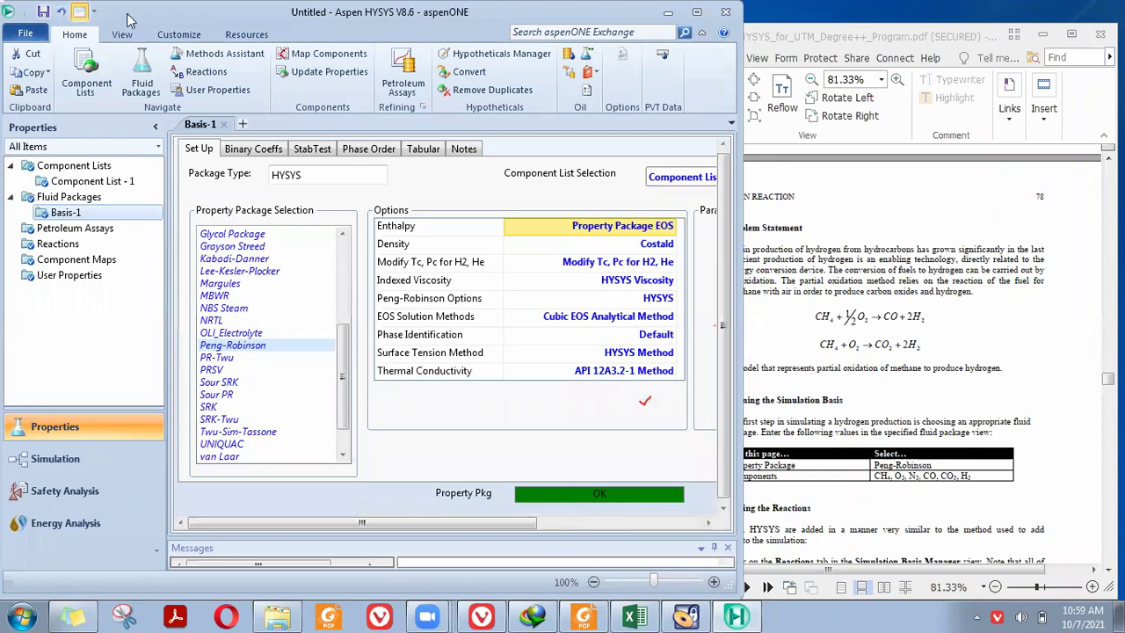
{"action": "left_click_drag", "start_coordinate": [394, 20], "coordinate": [406, 31]}
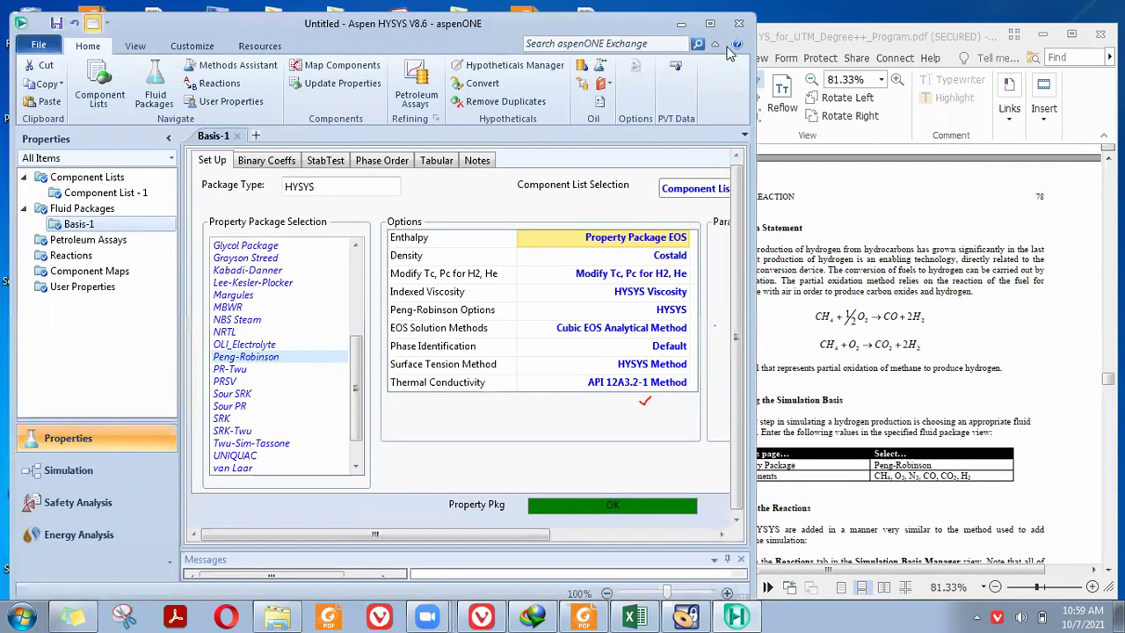
Step: Maximize the HYSYS window, look briefly at the simulation environment, and return to the properties environment
{"action": "key", "text": "super+Up"}
{"action": "left_click", "coordinate": [37, 471]}
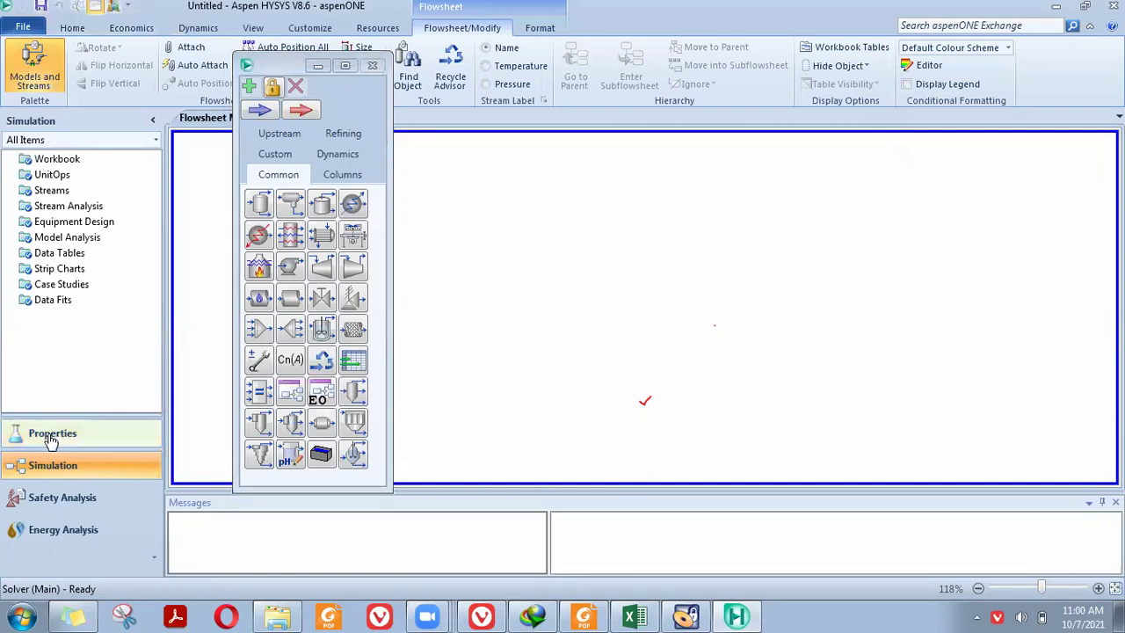
{"action": "left_click", "coordinate": [50, 439]}
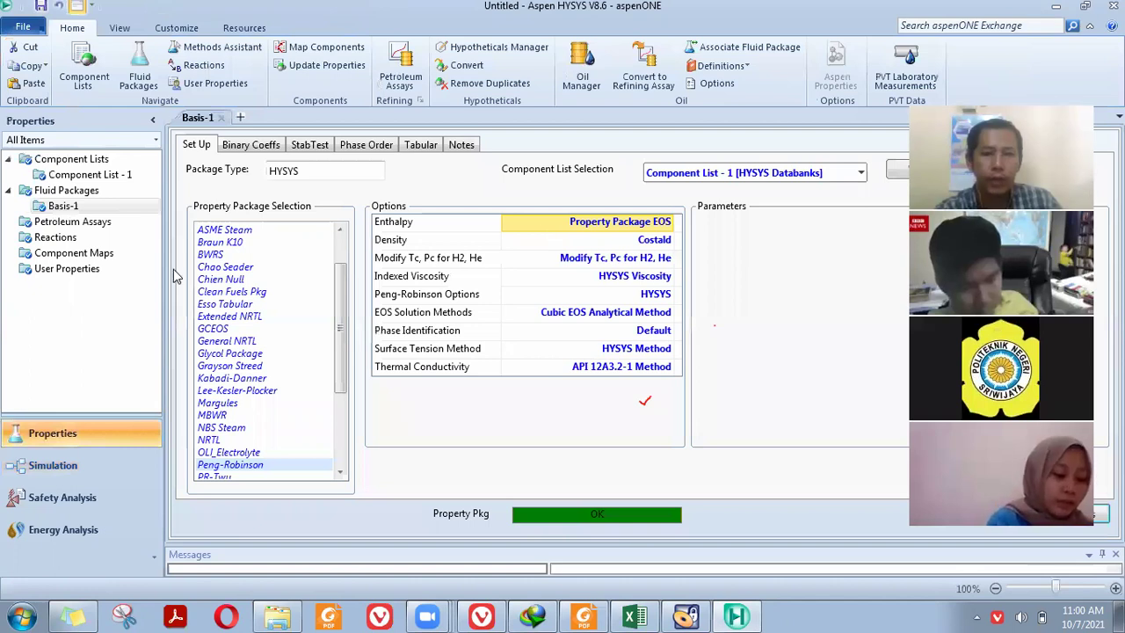
Step: Add a new reaction set and add a HYSYS Conversion reaction to it, closing the reaction type dialog
{"action": "left_click", "coordinate": [63, 242]}
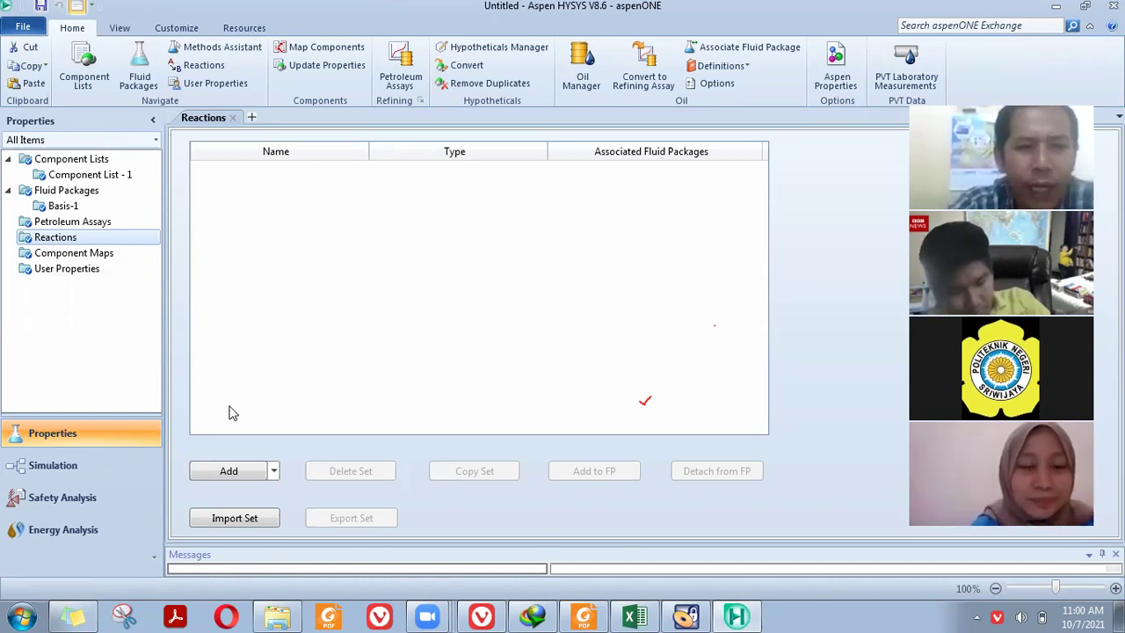
{"action": "left_click", "coordinate": [230, 472]}
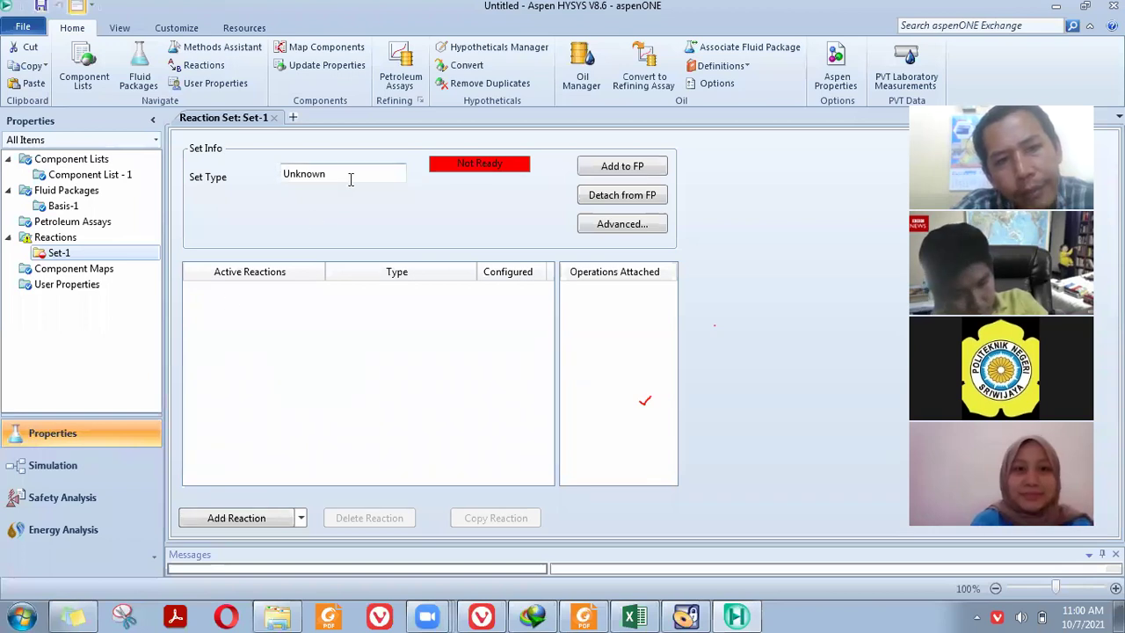
{"action": "left_click", "coordinate": [224, 519]}
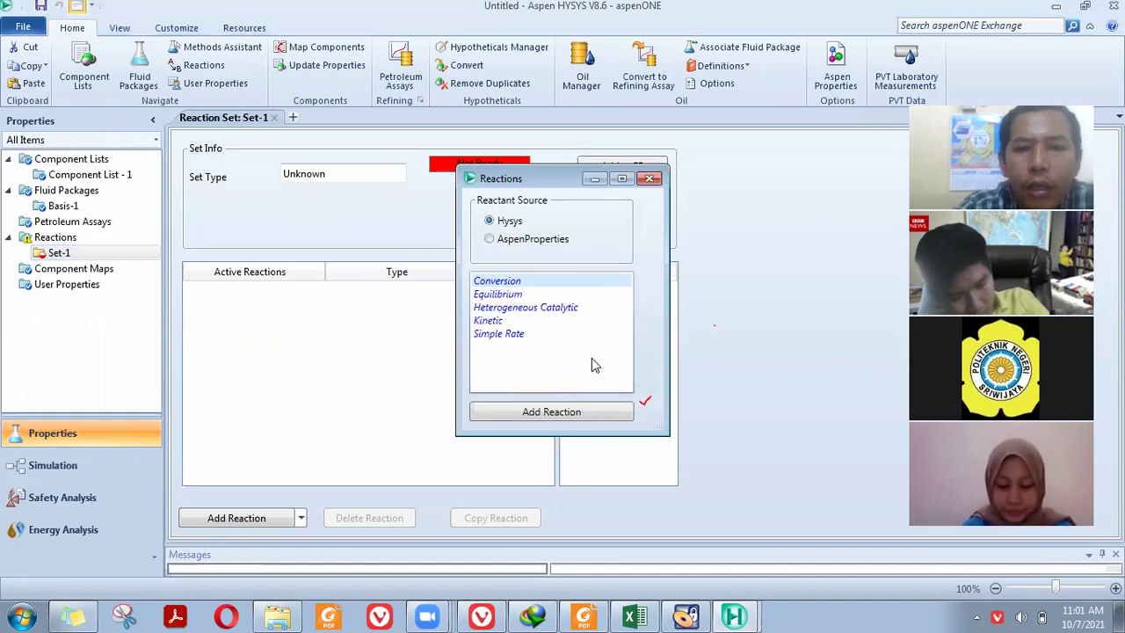
{"action": "left_click", "coordinate": [560, 417]}
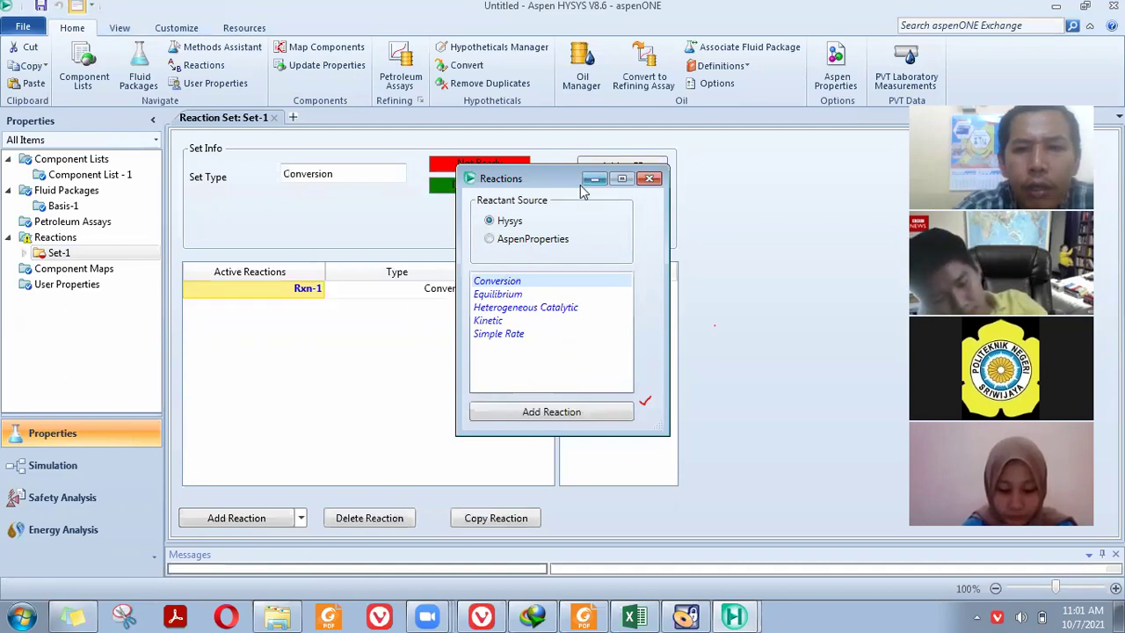
{"action": "left_click", "coordinate": [651, 180]}
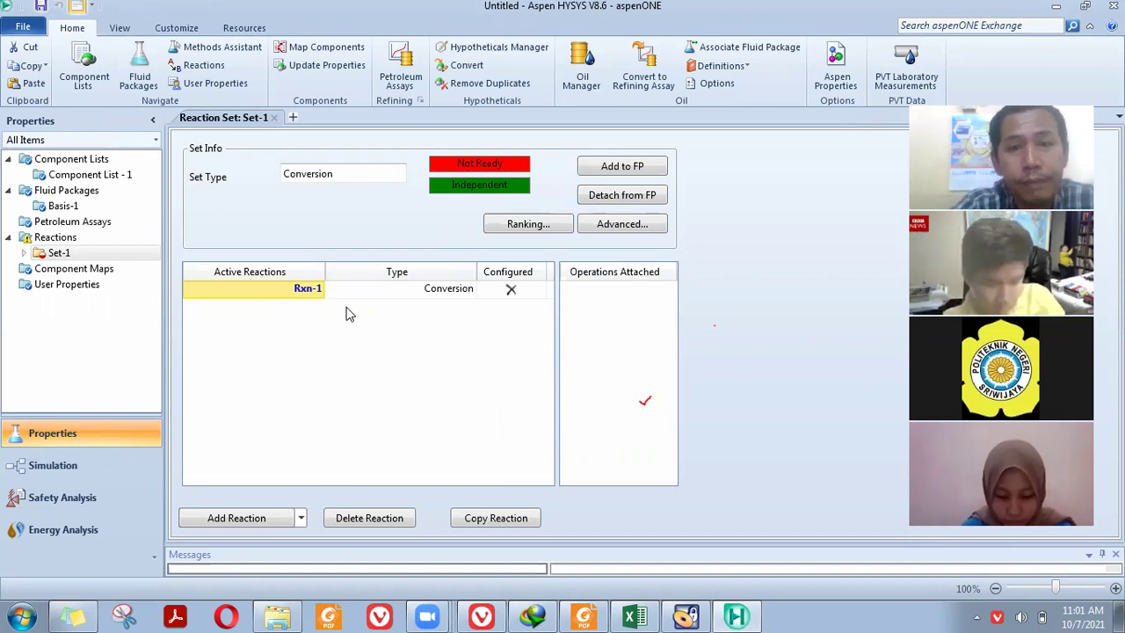
Step: Open the new conversion reaction for editing and add Methane and Oxygen to its stoichiometry as reactants
{"action": "left_click", "coordinate": [301, 296]}
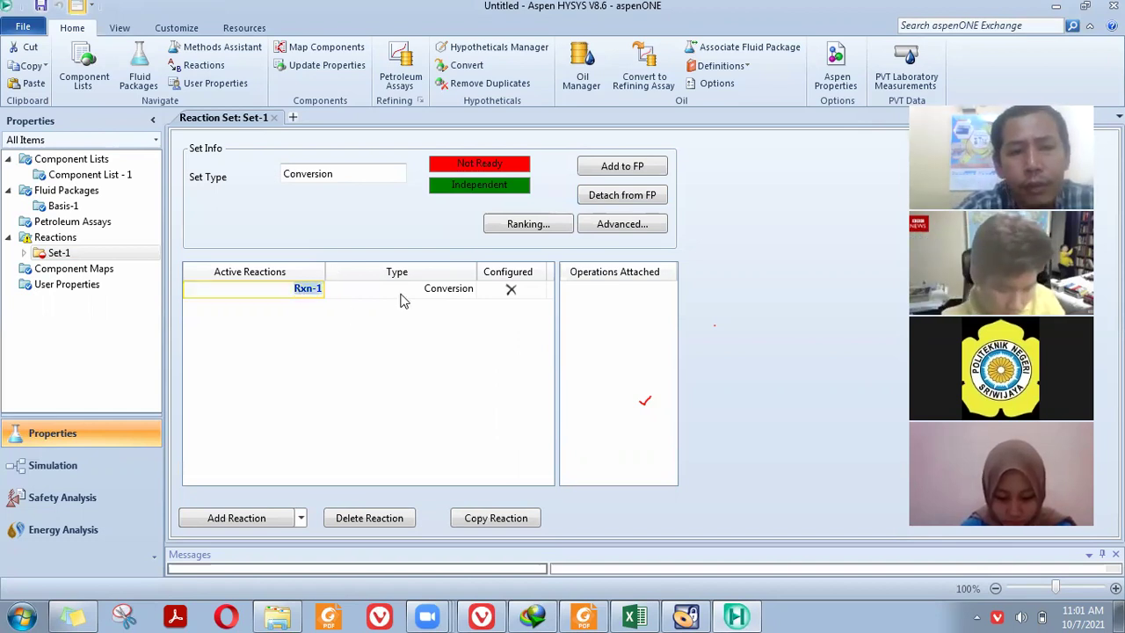
{"action": "left_click", "coordinate": [397, 302]}
{"action": "left_click", "coordinate": [307, 294]}
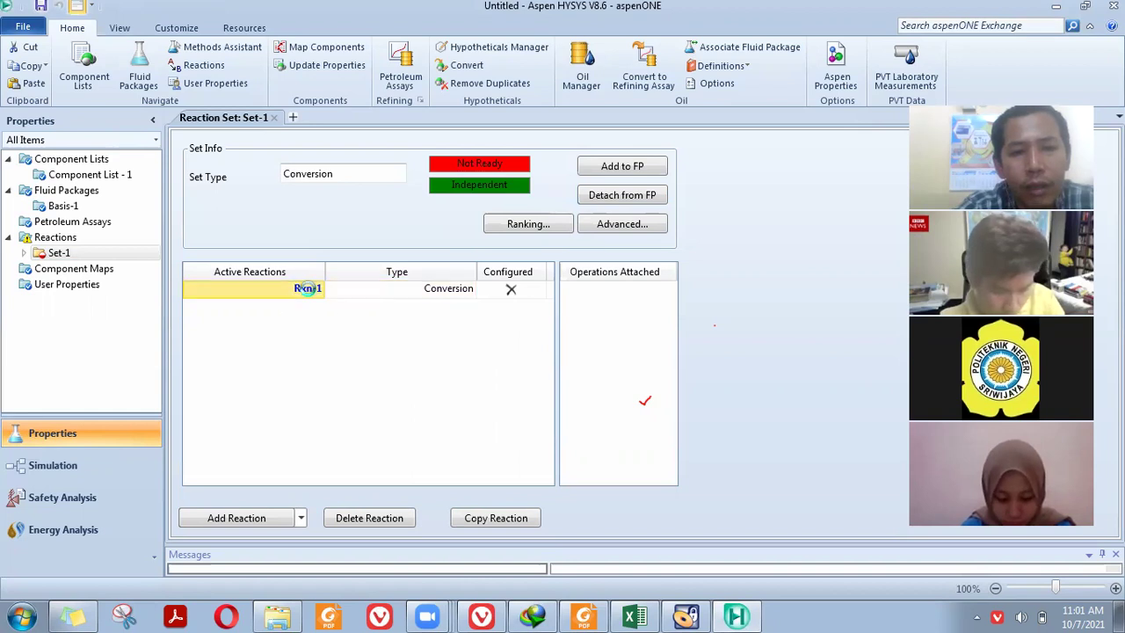
{"action": "double_click", "coordinate": [307, 293]}
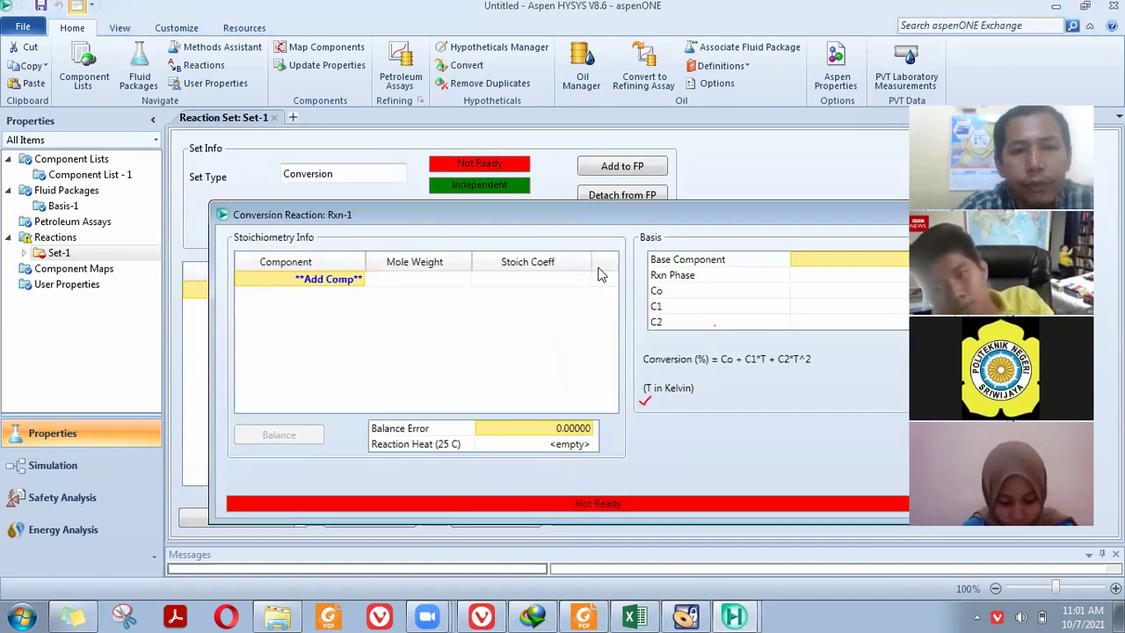
{"action": "left_click", "coordinate": [358, 288]}
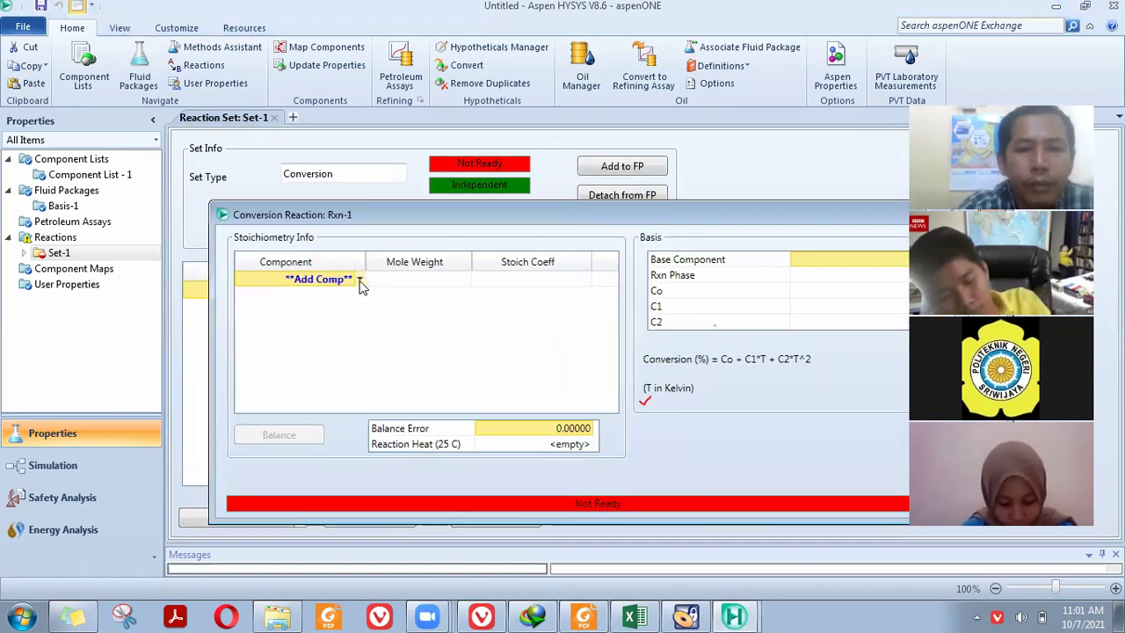
{"action": "left_click", "coordinate": [359, 282]}
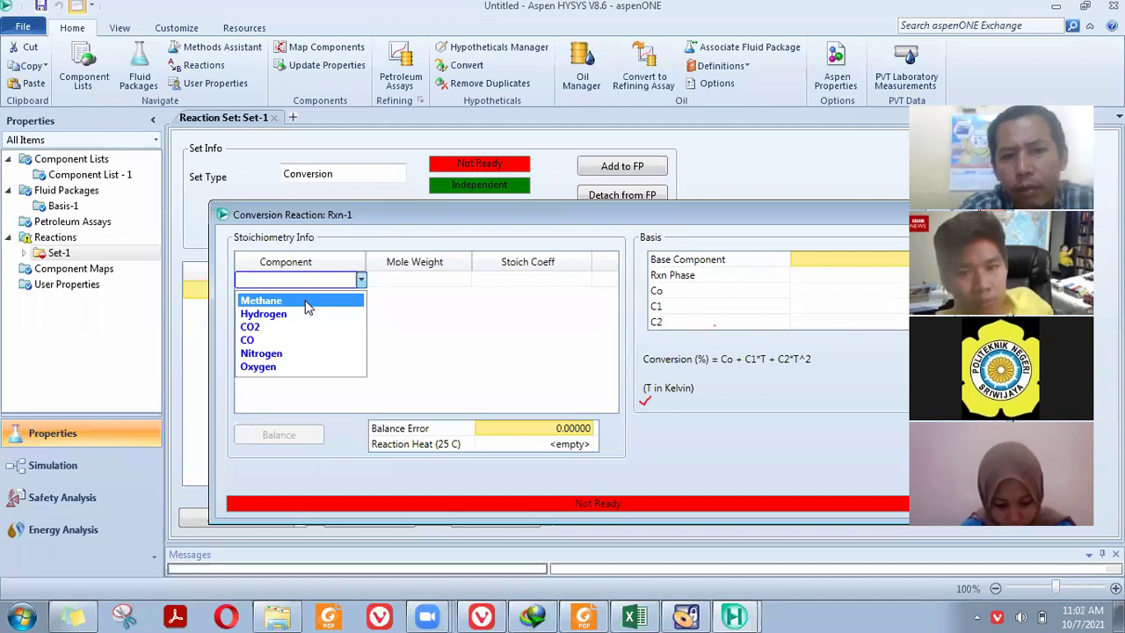
{"action": "left_click", "coordinate": [306, 301]}
{"action": "left_click", "coordinate": [360, 296]}
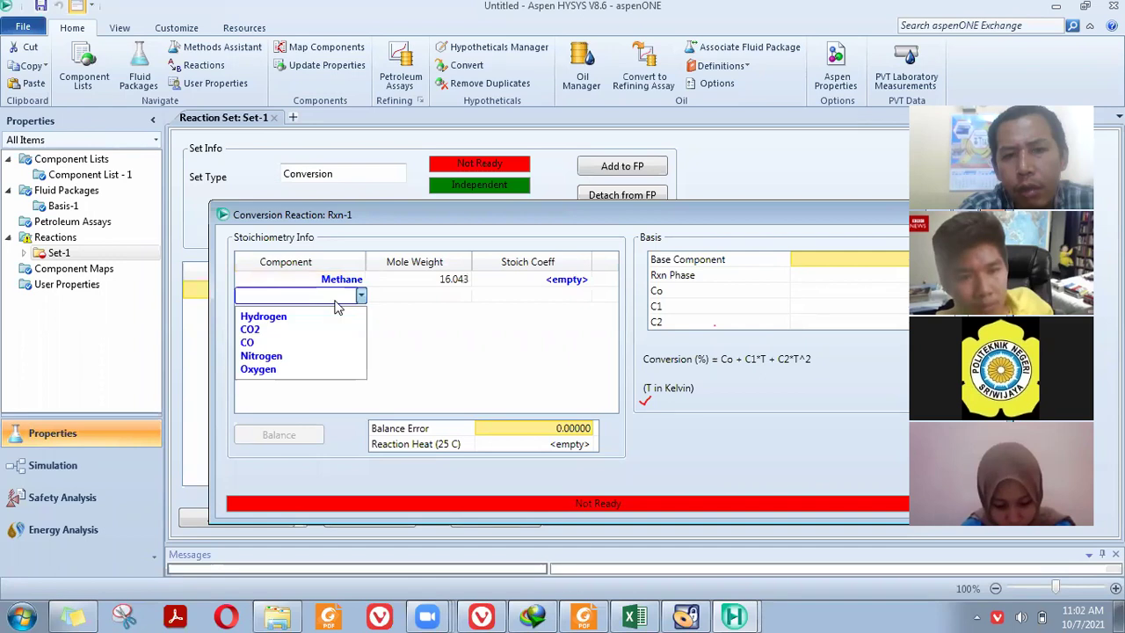
{"action": "left_click", "coordinate": [262, 371]}
Step: Add CO and Hydrogen to the conversion reaction's stoichiometry as products
{"action": "left_click", "coordinate": [359, 313]}
{"action": "left_click", "coordinate": [360, 312]}
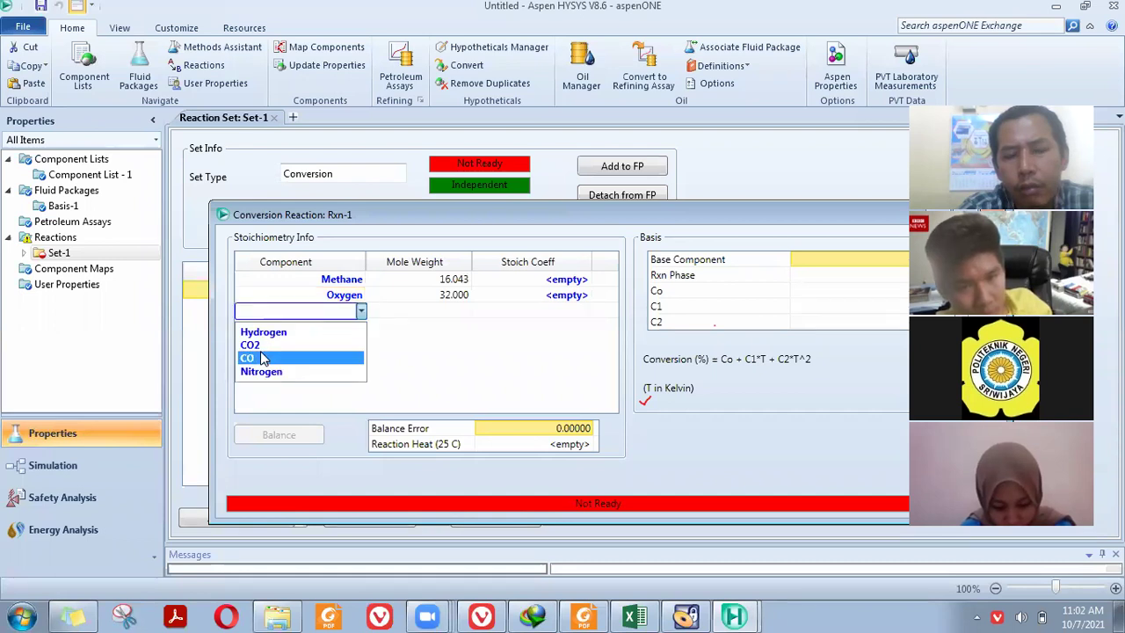
{"action": "left_click", "coordinate": [262, 359]}
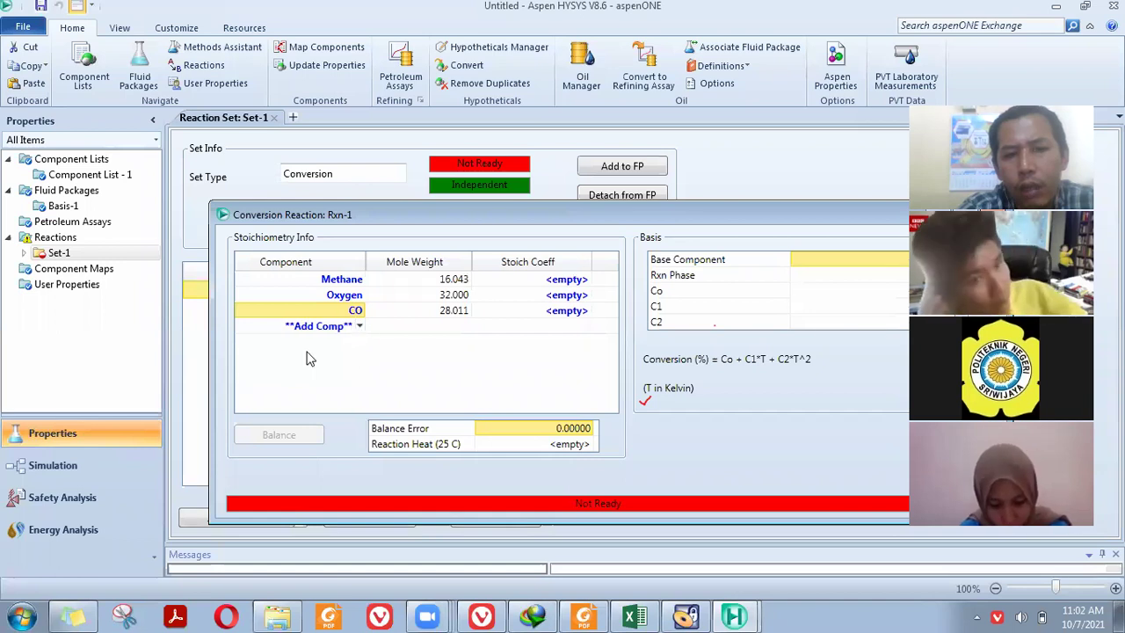
{"action": "left_click", "coordinate": [316, 326]}
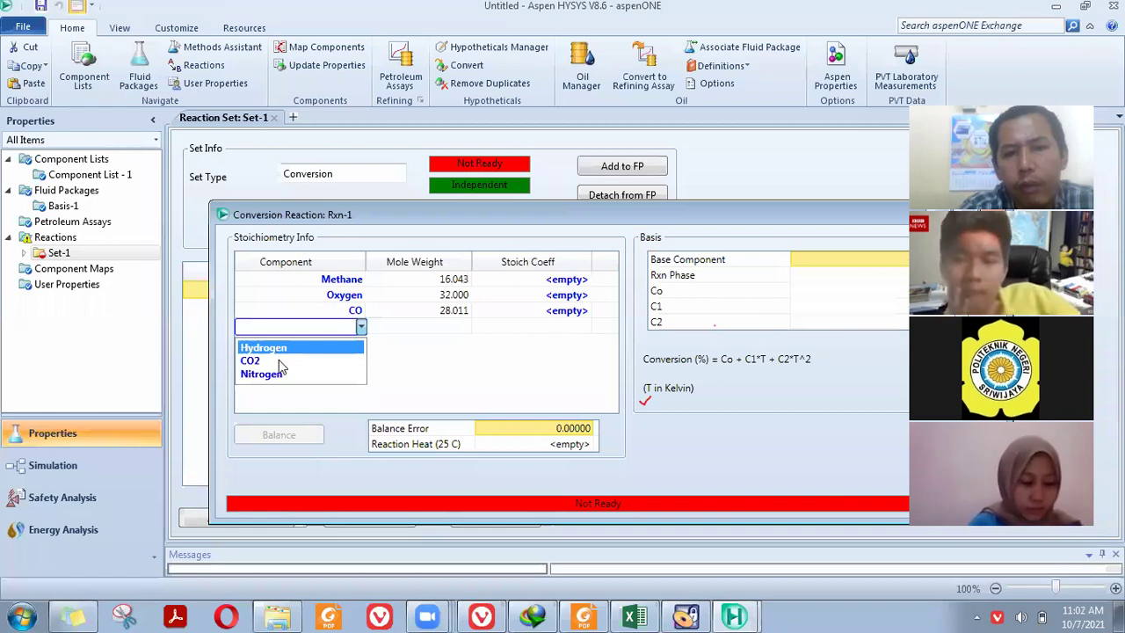
{"action": "left_click", "coordinate": [276, 351]}
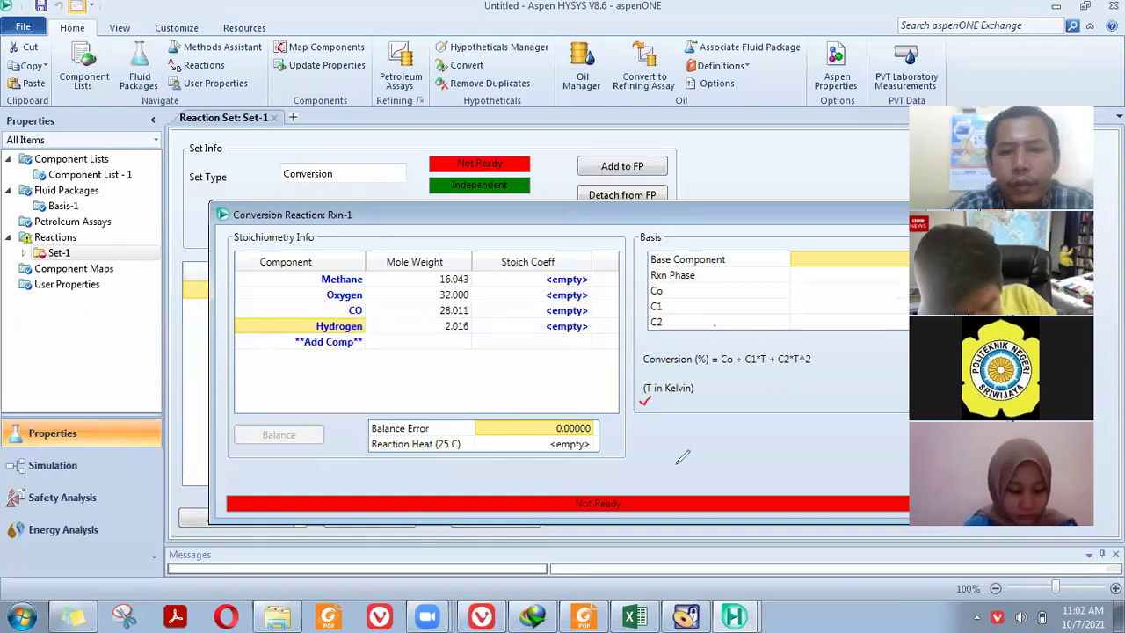
{"action": "left_click_drag", "start_coordinate": [665, 437], "coordinate": [709, 456]}
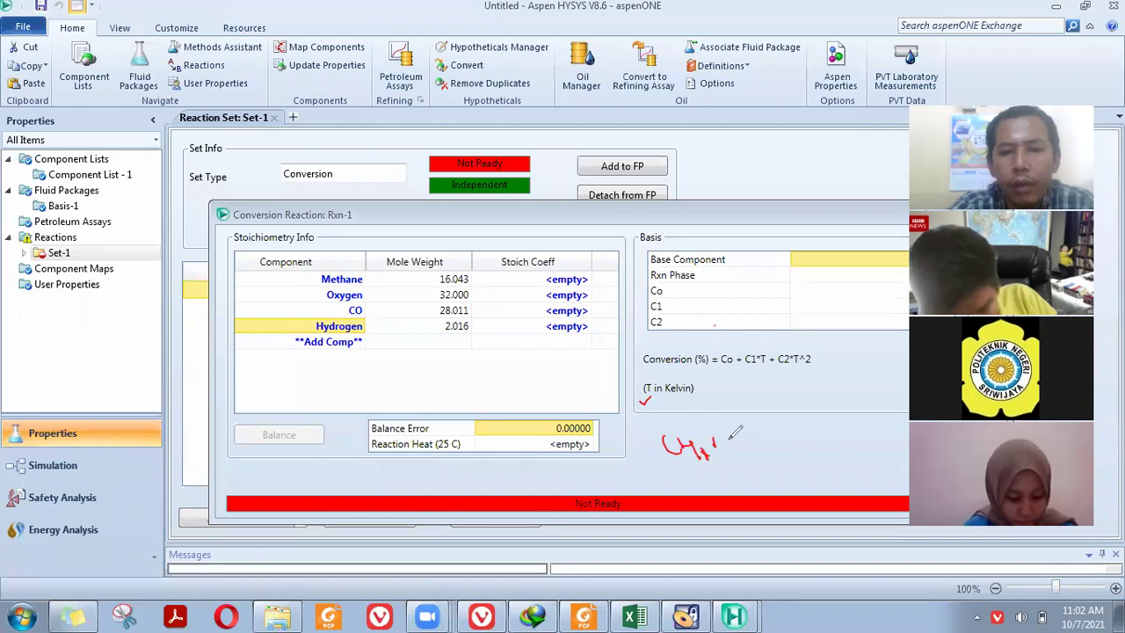
{"action": "mouse_move", "coordinate": [729, 439]}
{"action": "left_mouse_down"}
{"action": "mouse_move", "coordinate": [744, 448]}
{"action": "mouse_move", "coordinate": [775, 432]}
{"action": "mouse_move", "coordinate": [805, 444]}
{"action": "mouse_move", "coordinate": [815, 432]}
{"action": "mouse_move", "coordinate": [867, 446]}
{"action": "left_mouse_up"}
{"action": "left_click_drag", "start_coordinate": [868, 436], "coordinate": [890, 446]}
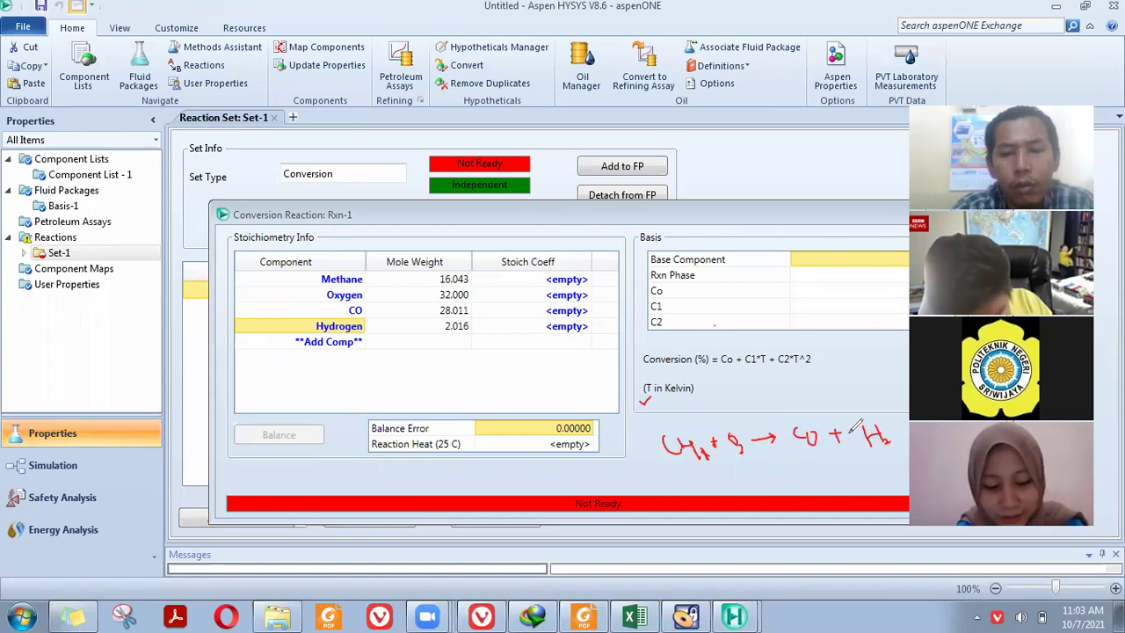
{"action": "mouse_move", "coordinate": [849, 441]}
{"action": "left_mouse_down"}
{"action": "mouse_move", "coordinate": [867, 429]}
{"action": "mouse_move", "coordinate": [864, 442]}
{"action": "left_mouse_up"}
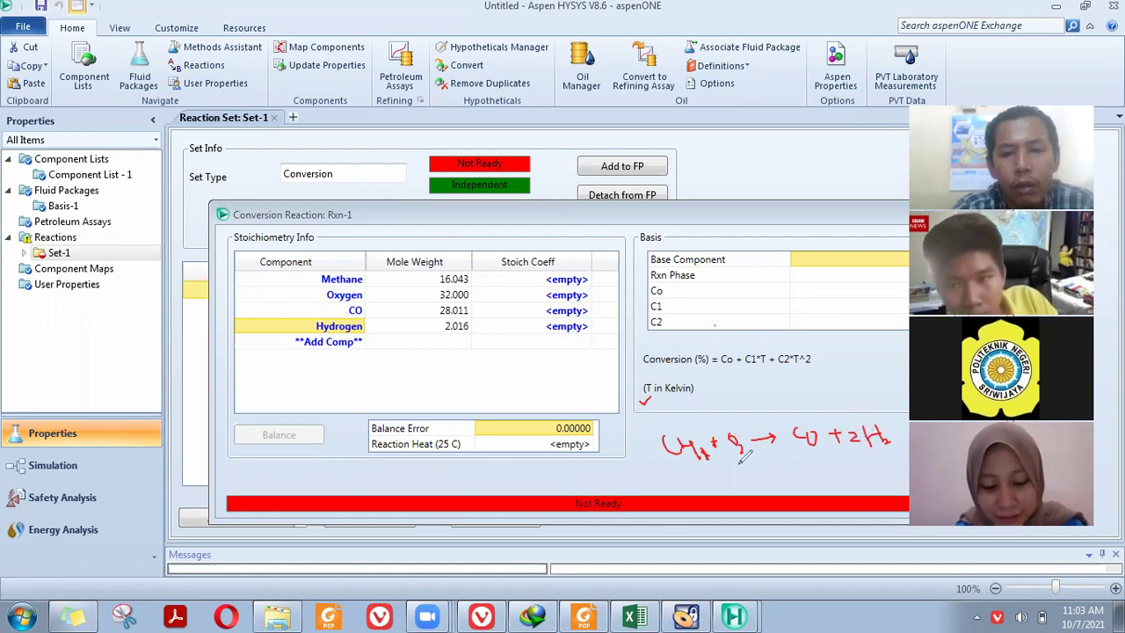
{"action": "mouse_move", "coordinate": [807, 434]}
{"action": "left_mouse_down"}
{"action": "mouse_move", "coordinate": [815, 447]}
{"action": "mouse_move", "coordinate": [796, 440]}
{"action": "left_mouse_up"}
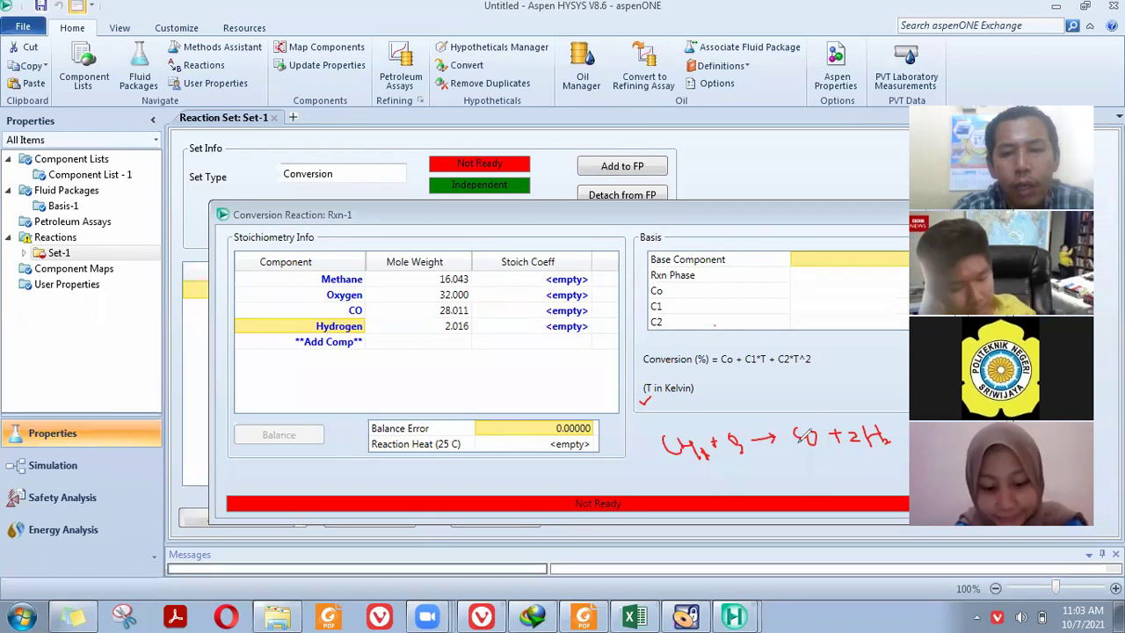
{"action": "left_click_drag", "start_coordinate": [728, 435], "coordinate": [735, 462]}
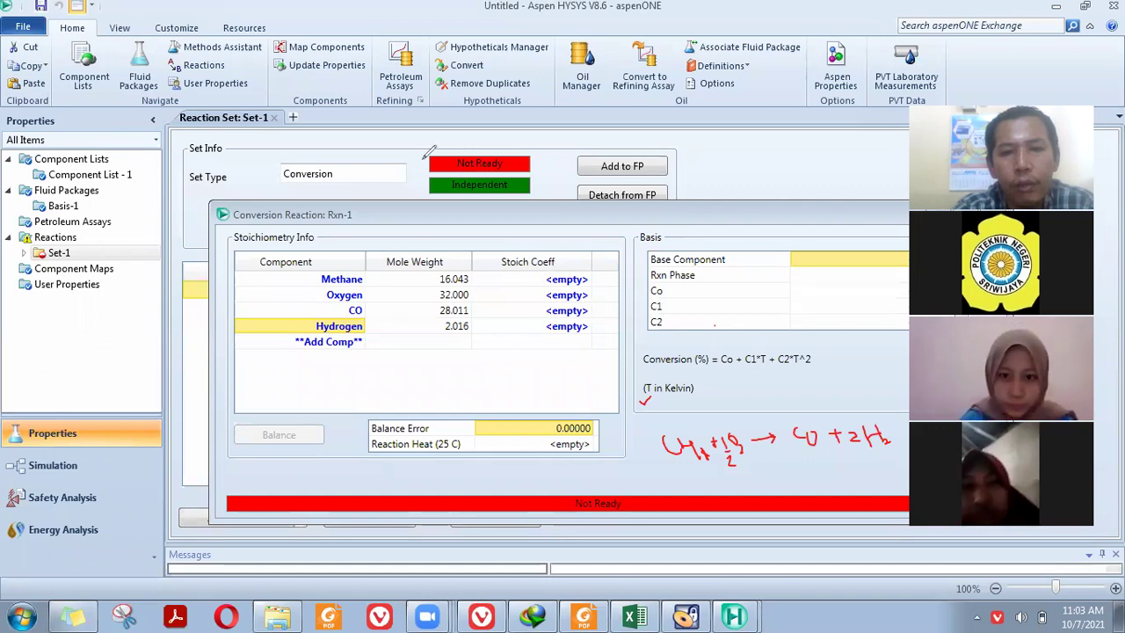
Step: Set the stoichiometric coefficients of the reactants to -1 for Methane and -0.5 for Oxygen
{"action": "left_click", "coordinate": [577, 281]}
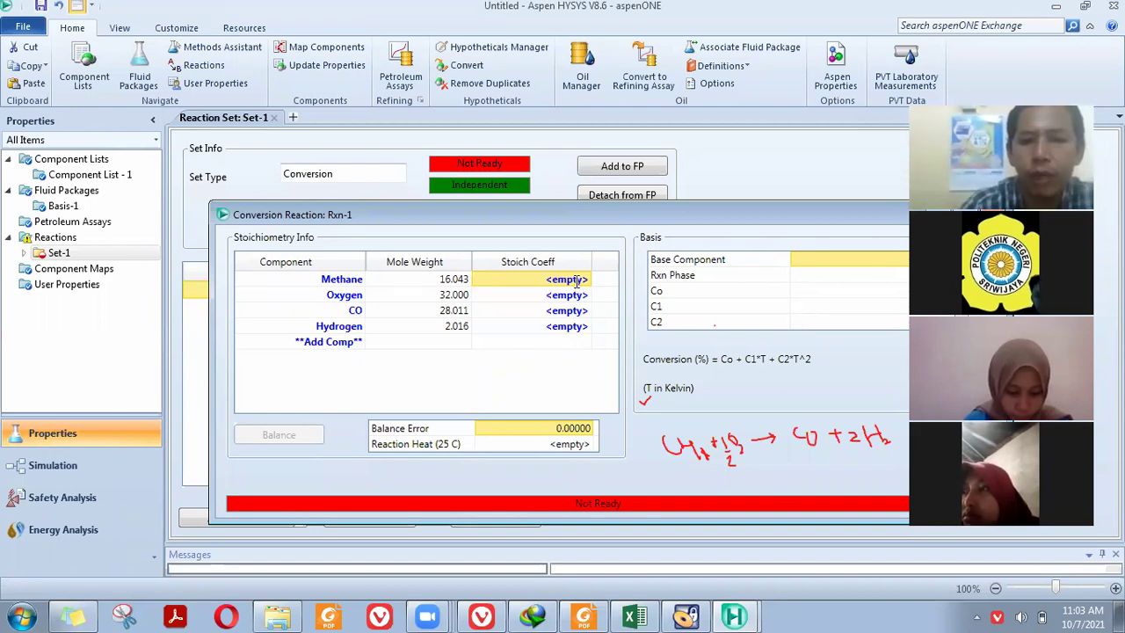
{"action": "left_click", "coordinate": [576, 280]}
{"action": "type", "text": "-1"}
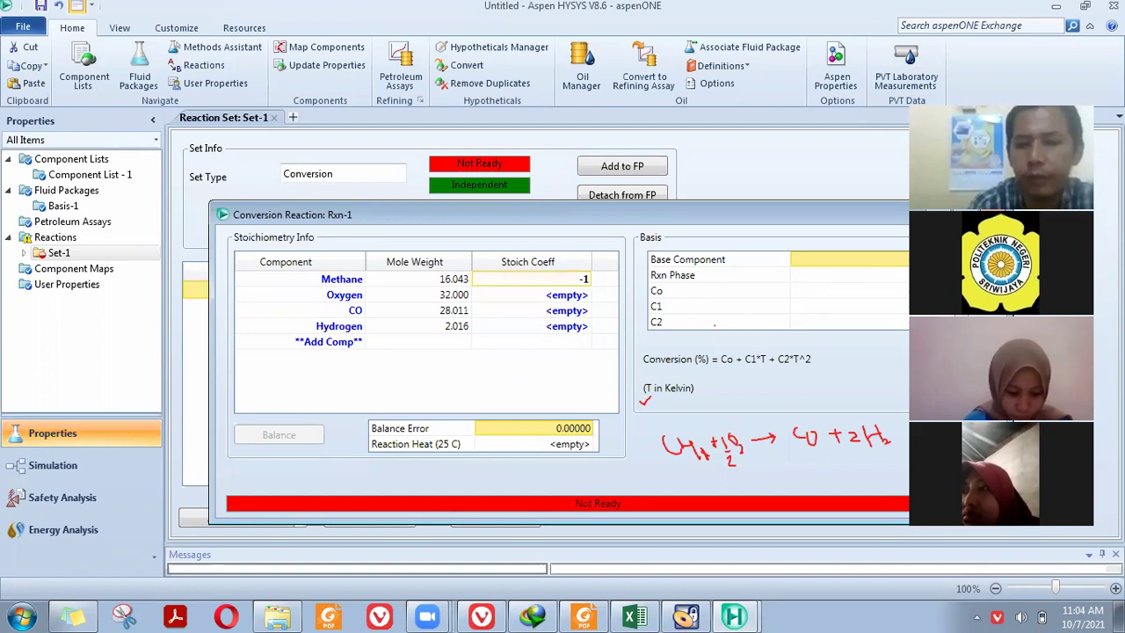
{"action": "key", "text": "Return"}
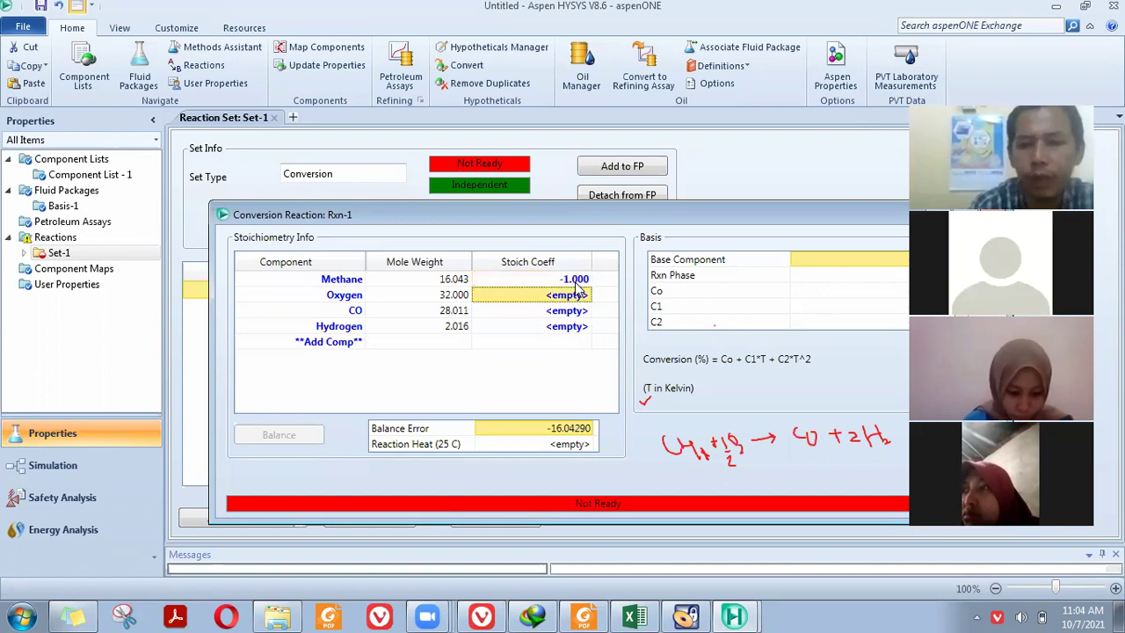
{"action": "left_click", "coordinate": [577, 288]}
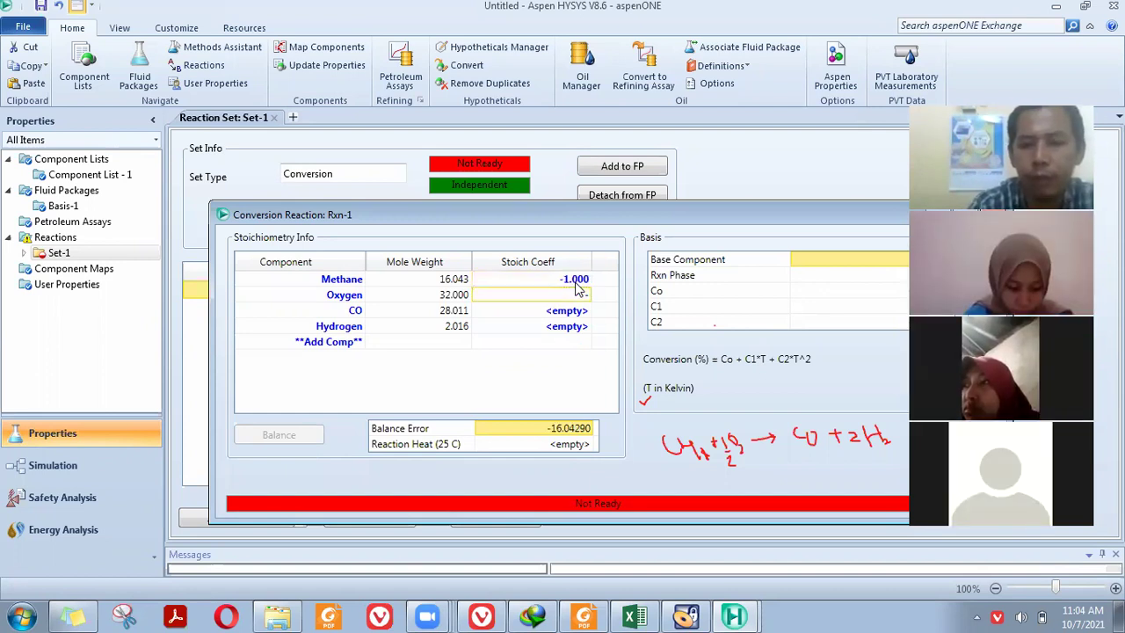
{"action": "type", "text": "0."}
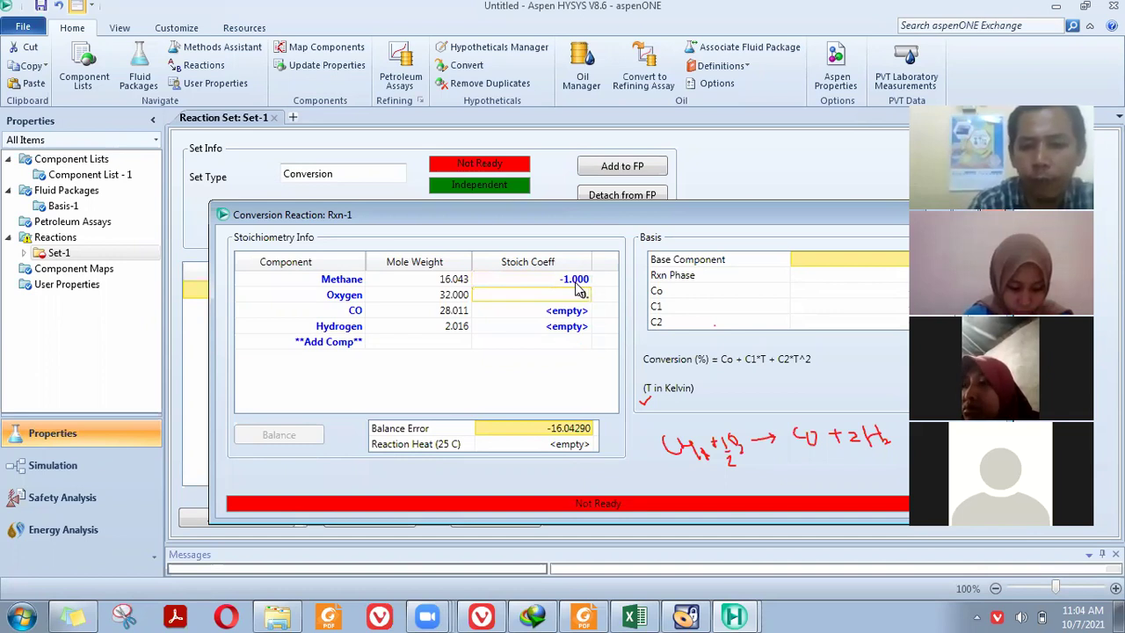
{"action": "type", "text": "5"}
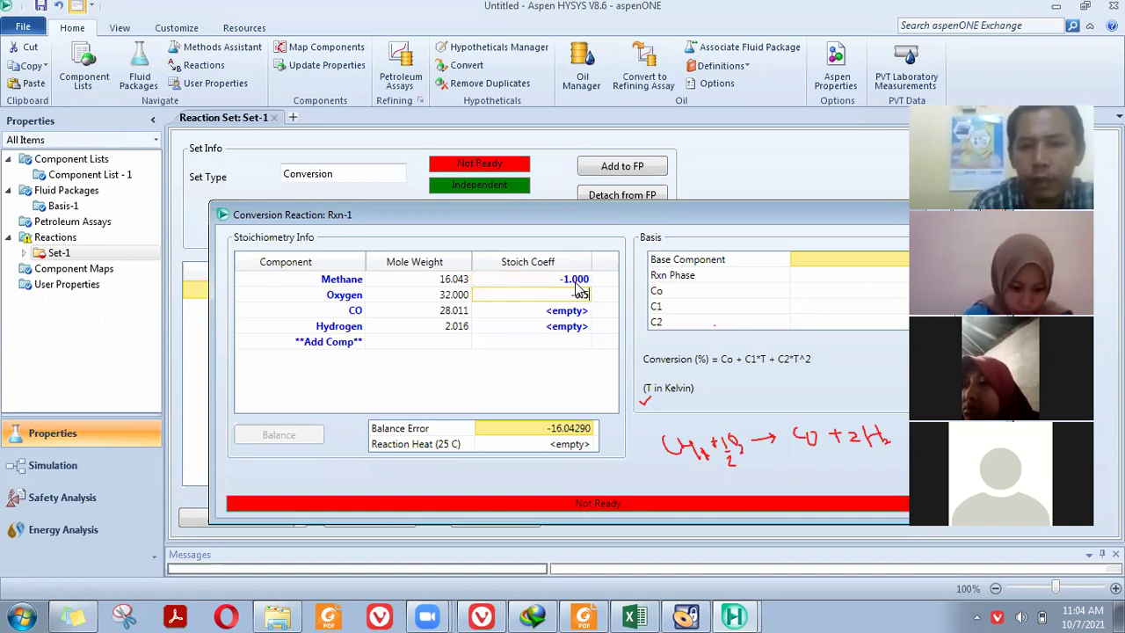
{"action": "key", "text": "Return"}
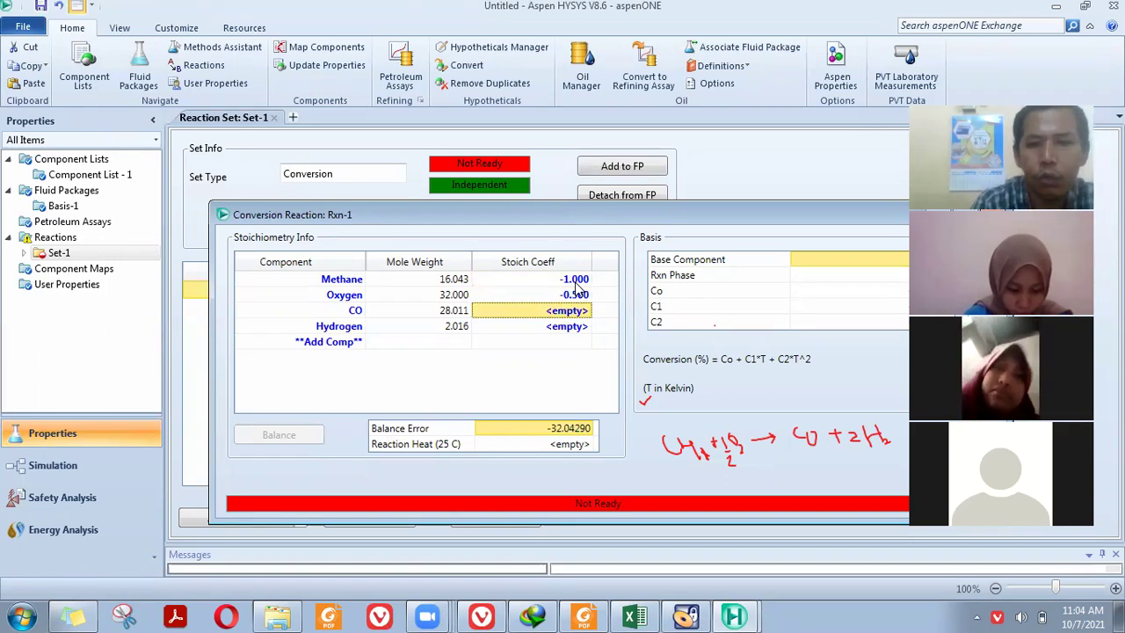
Step: Set the stoichiometric coefficients of the products to 1 for CO and 2 for Hydrogen
{"action": "type", "text": "1"}
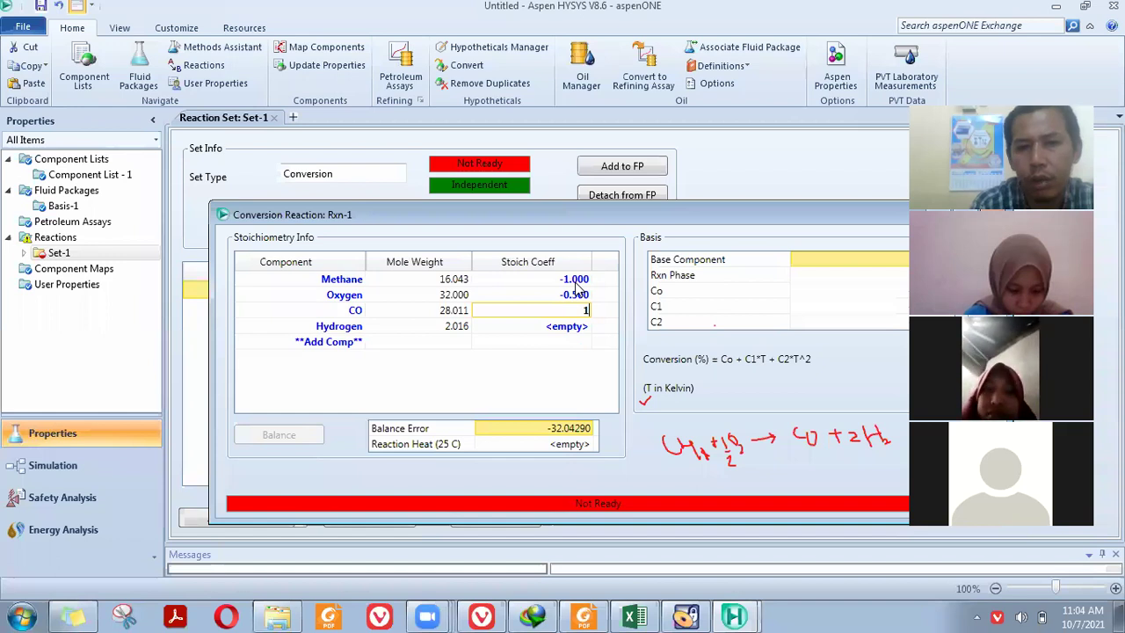
{"action": "key", "text": "Return"}
{"action": "type", "text": "2"}
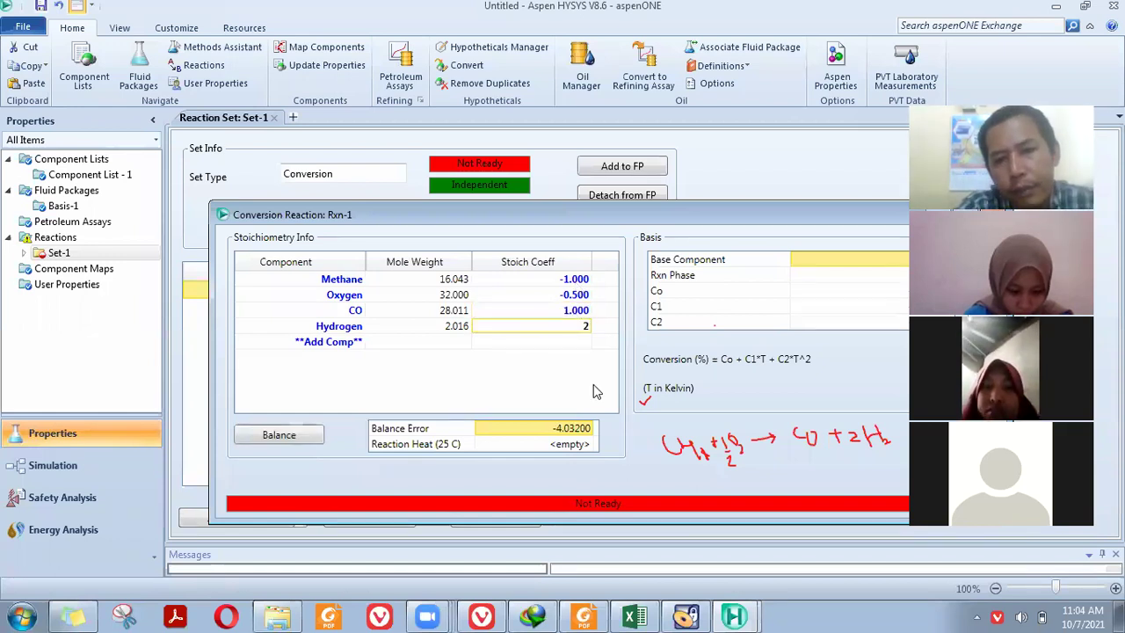
Step: Switch to the PDF manual, compare its example stoichiometry for the first conversion reaction, and return to the reaction in Aspen HYSYS
{"action": "left_click", "coordinate": [587, 615]}
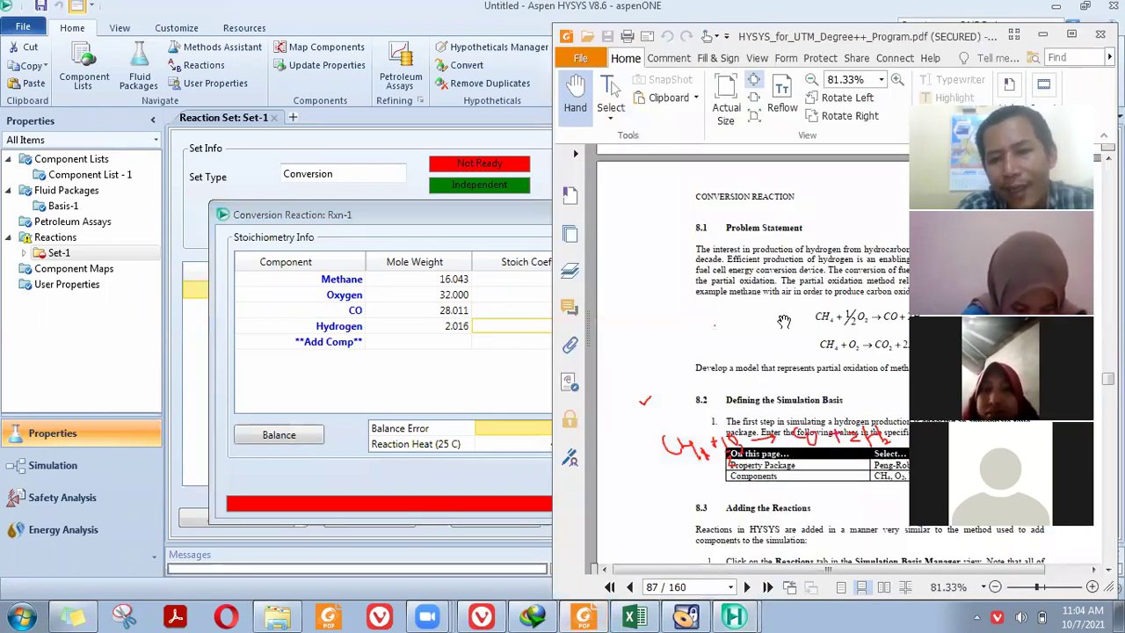
{"action": "scroll", "coordinate": [778, 328], "scroll_direction": "down", "scroll_amount": 5}
{"action": "left_click_drag", "start_coordinate": [798, 573], "coordinate": [862, 580]}
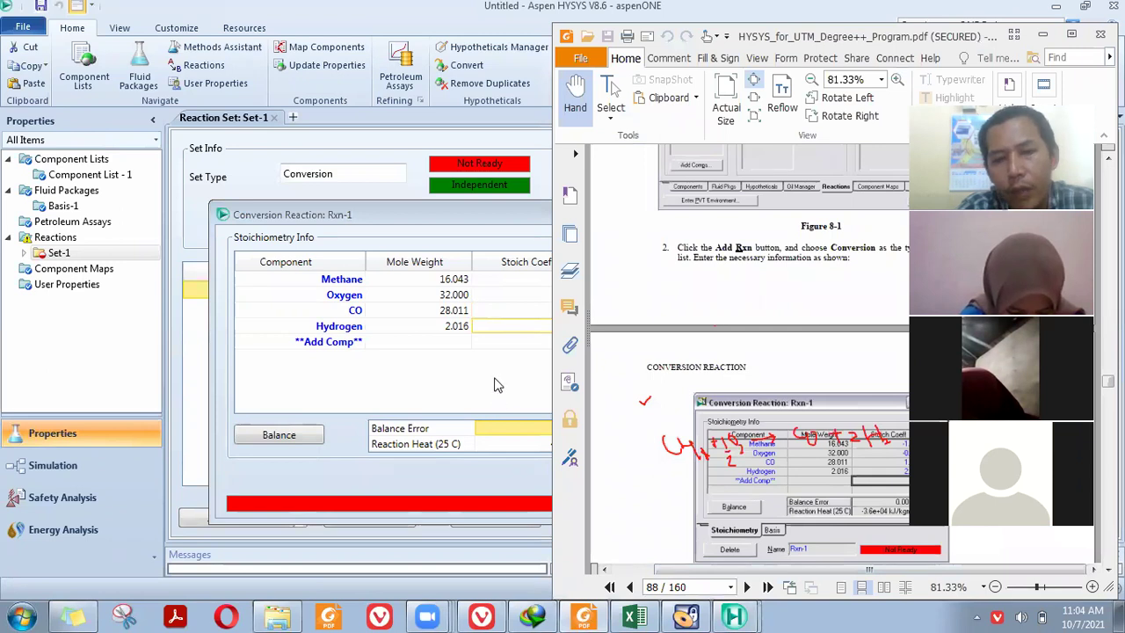
{"action": "left_click", "coordinate": [555, 313]}
{"action": "left_click", "coordinate": [567, 280]}
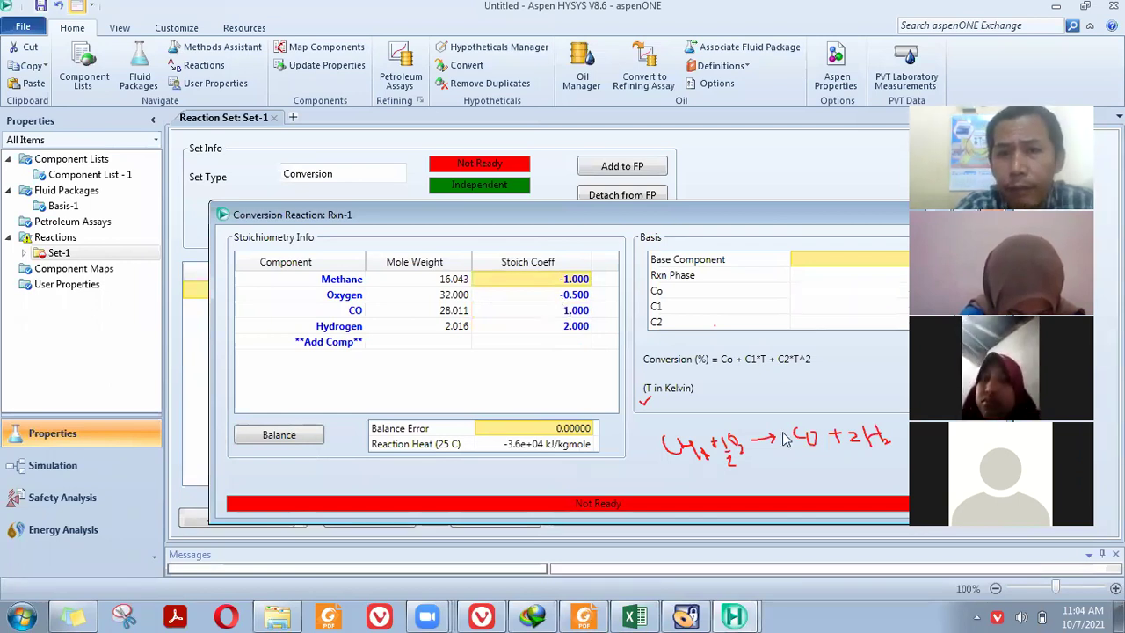
{"action": "mouse_move", "coordinate": [708, 408]}
{"action": "left_mouse_down"}
{"action": "mouse_move", "coordinate": [662, 410]}
{"action": "mouse_move", "coordinate": [641, 448]}
{"action": "mouse_move", "coordinate": [710, 490]}
{"action": "mouse_move", "coordinate": [774, 434]}
{"action": "left_mouse_up"}
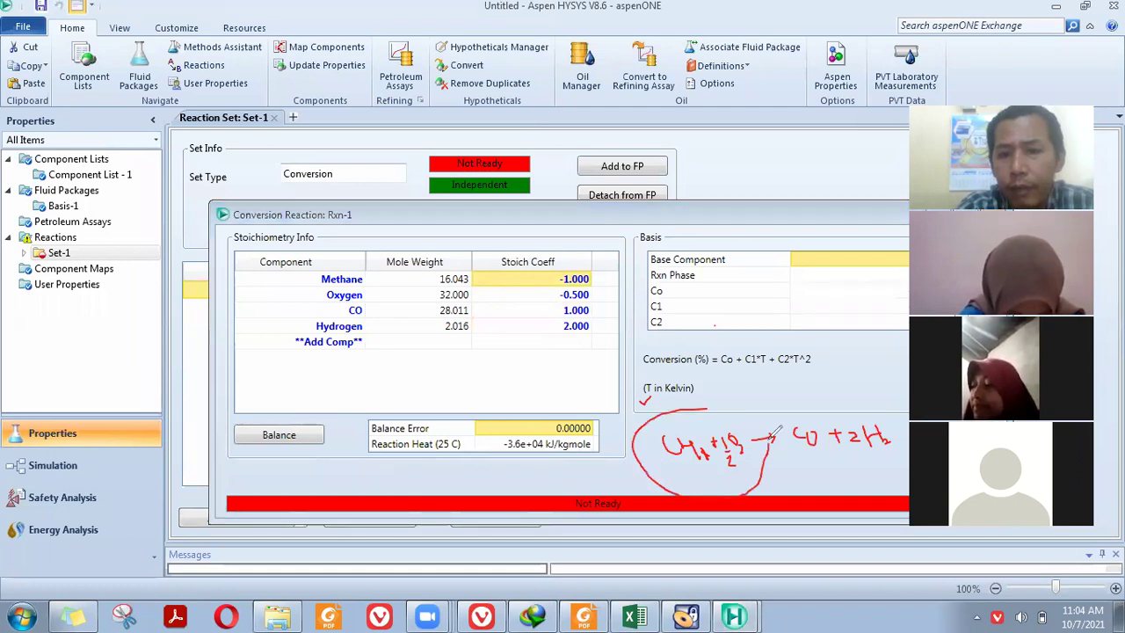
{"action": "left_click_drag", "start_coordinate": [708, 408], "coordinate": [772, 435]}
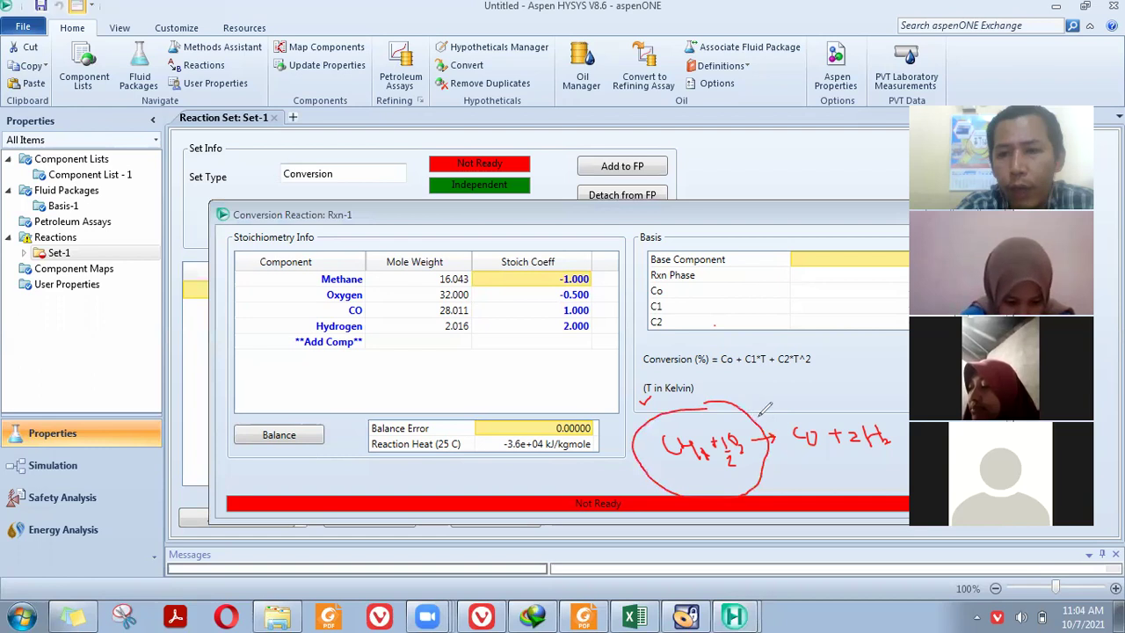
{"action": "left_click_drag", "start_coordinate": [757, 413], "coordinate": [810, 397]}
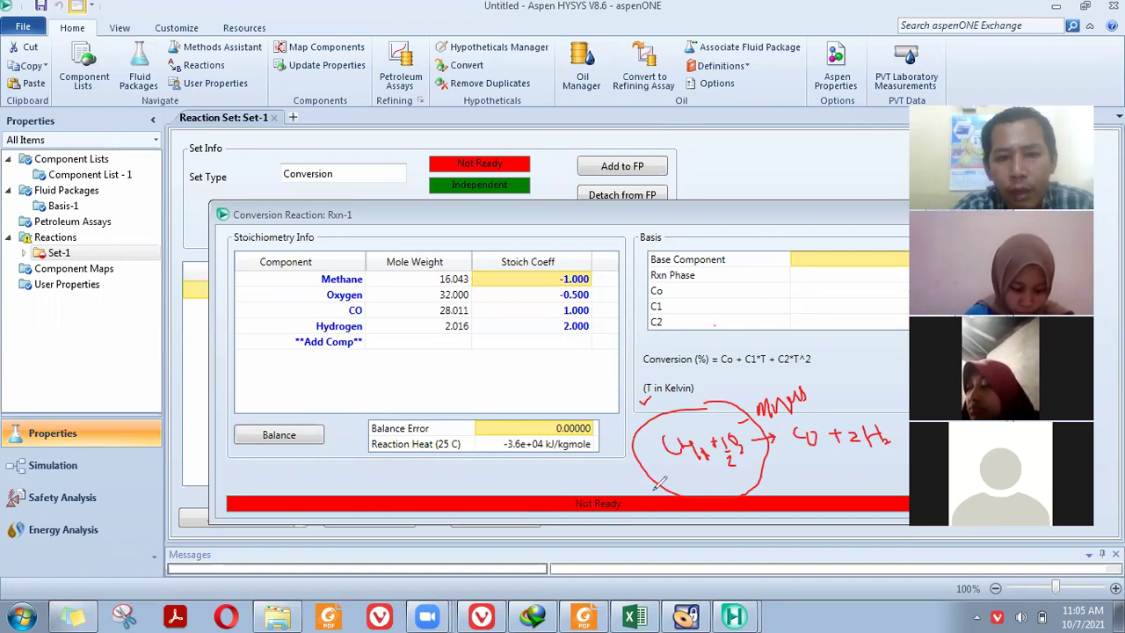
{"action": "key", "text": "e"}
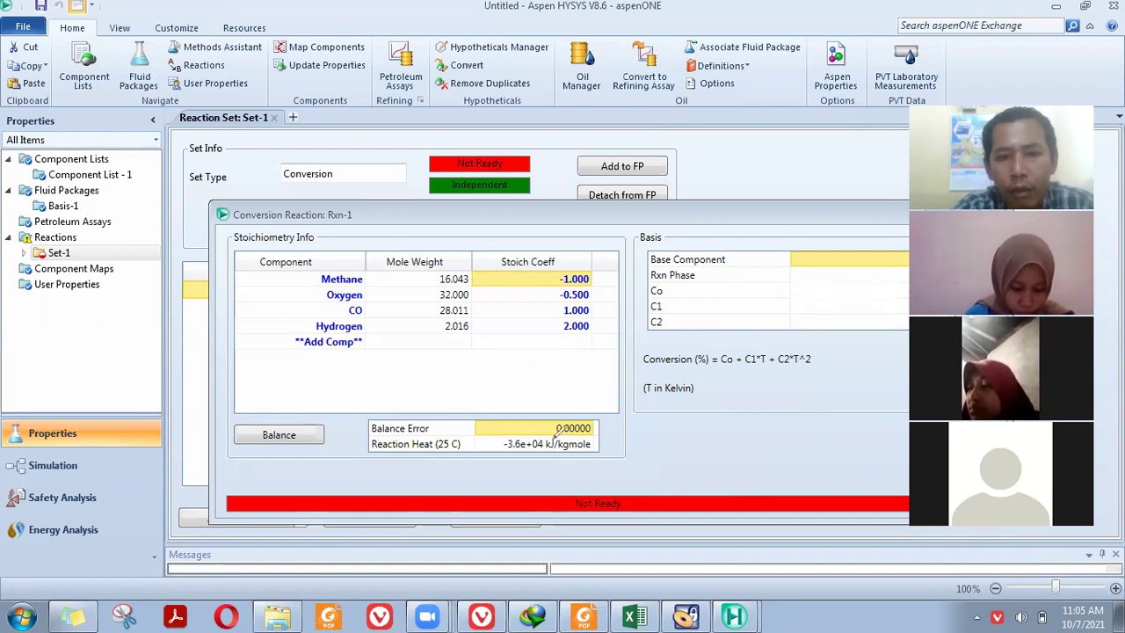
{"action": "mouse_move", "coordinate": [605, 410]}
{"action": "left_mouse_down"}
{"action": "mouse_move", "coordinate": [569, 406]}
{"action": "mouse_move", "coordinate": [546, 425]}
{"action": "left_mouse_up"}
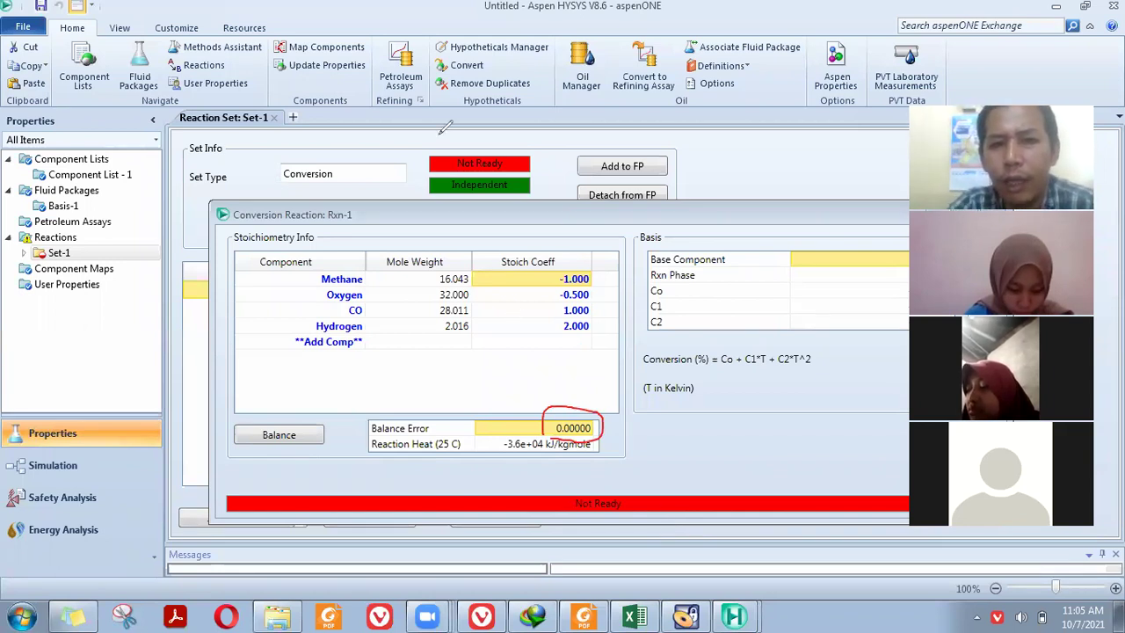
Step: Test the balance error with a Hydrogen stoichiometric coefficient of 1, and set the coefficient back to 2
{"action": "left_click", "coordinate": [576, 328]}
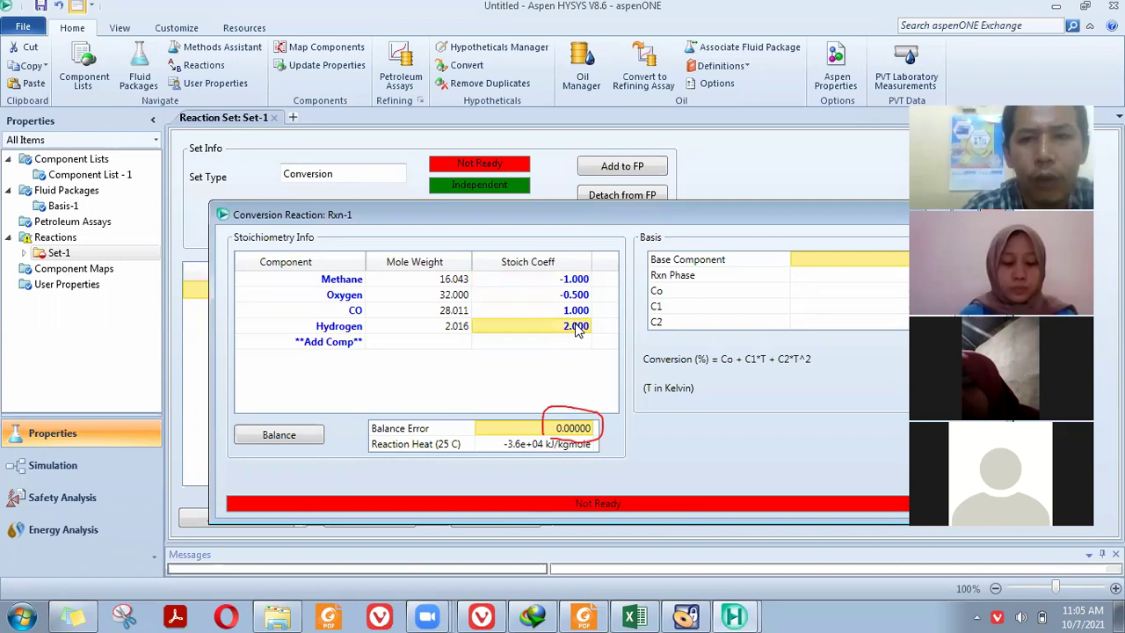
{"action": "type", "text": "1"}
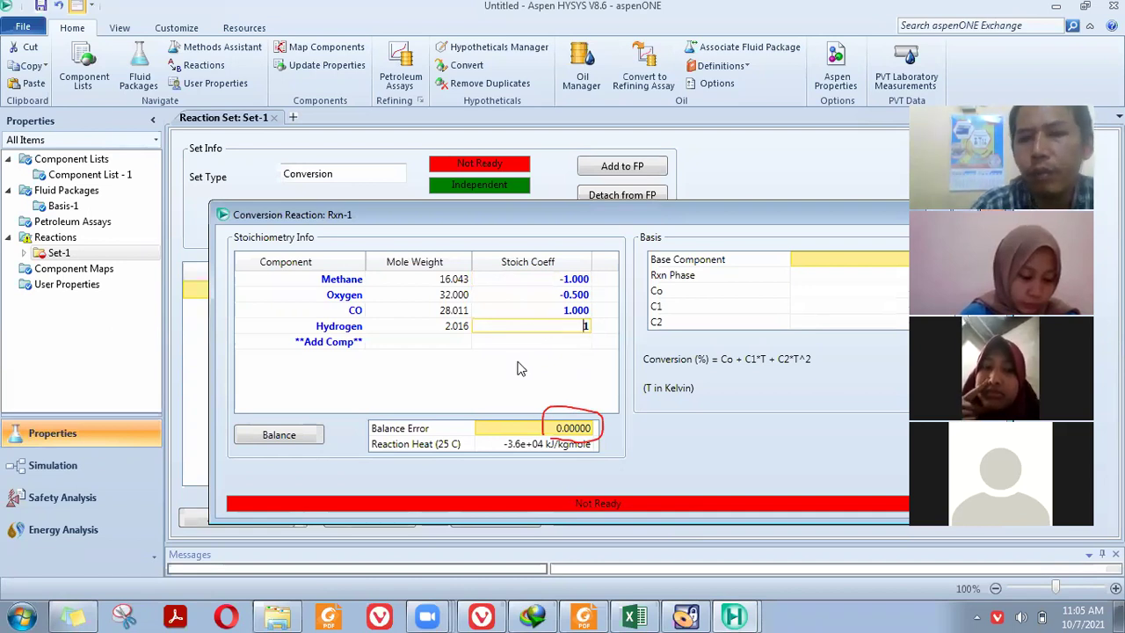
{"action": "key", "text": "Return"}
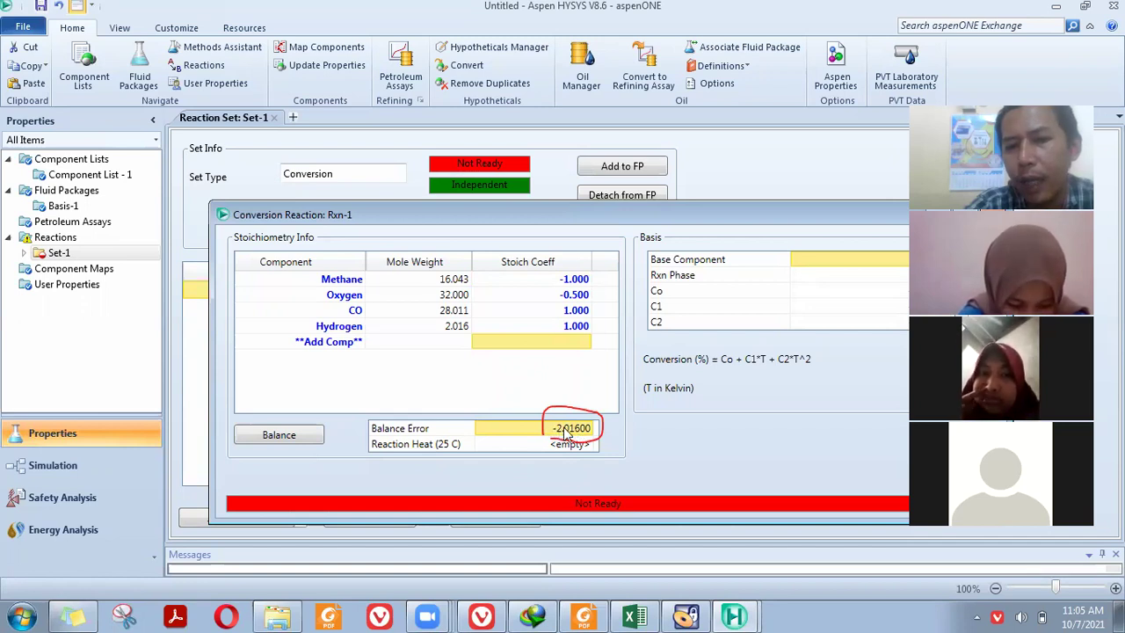
{"action": "left_click", "coordinate": [558, 333]}
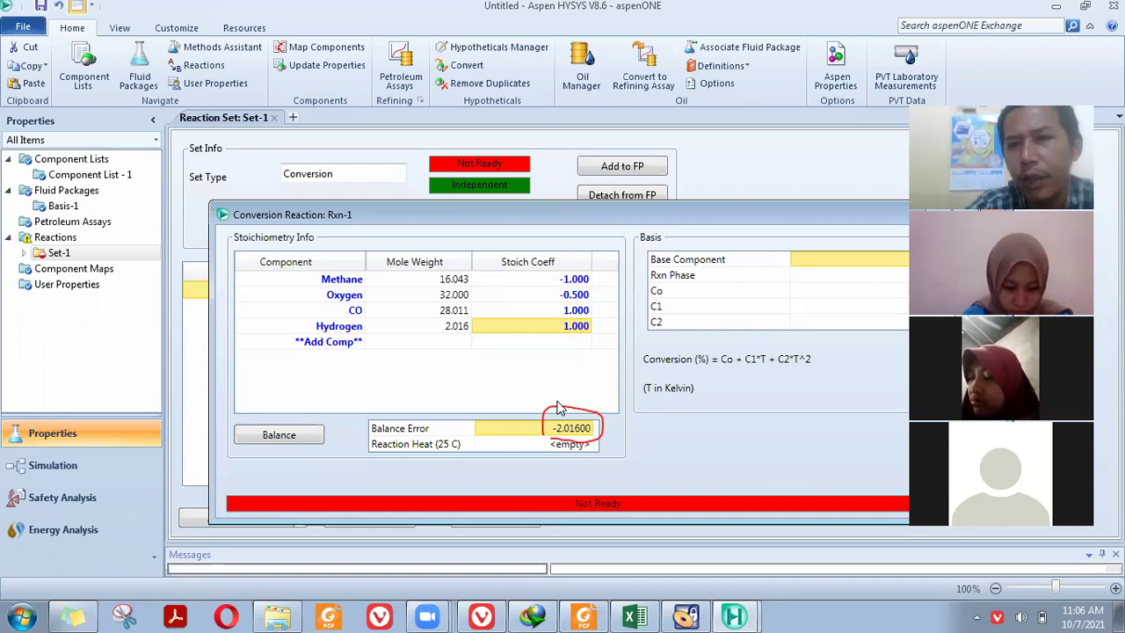
{"action": "type", "text": "2"}
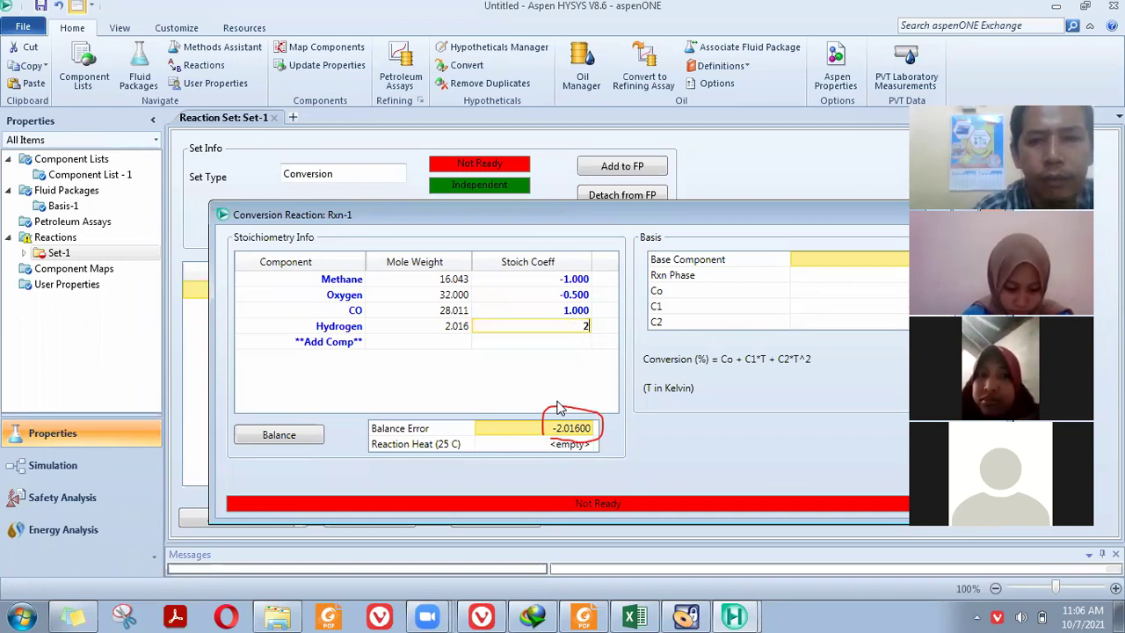
{"action": "key", "text": "Return"}
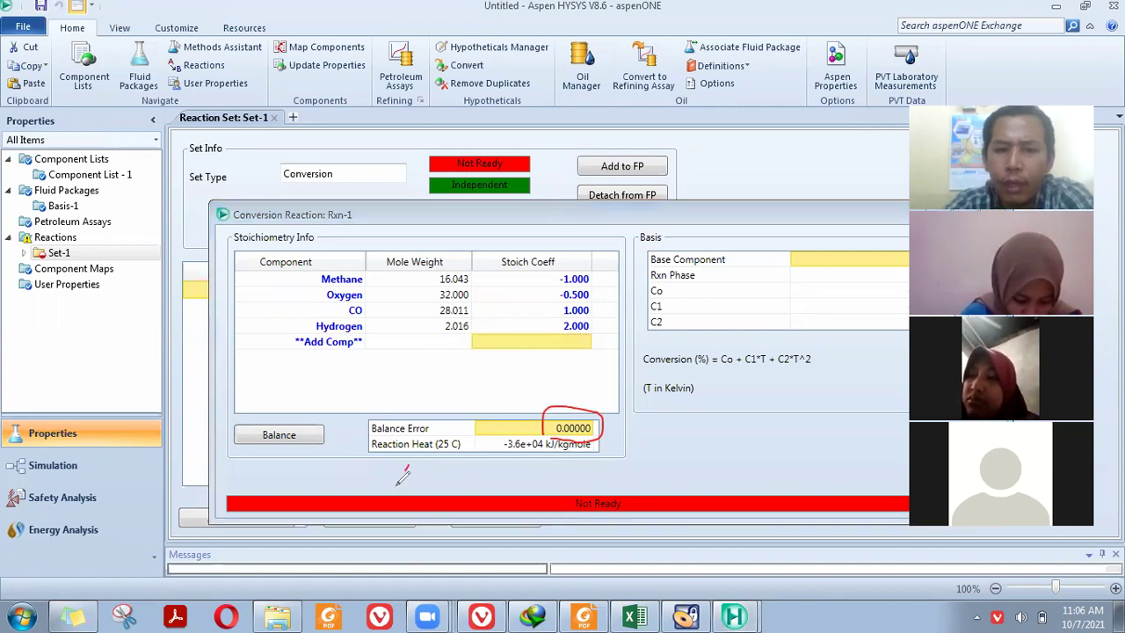
{"action": "mouse_move", "coordinate": [408, 463]}
{"action": "left_mouse_down"}
{"action": "mouse_move", "coordinate": [427, 478]}
{"action": "mouse_move", "coordinate": [440, 463]}
{"action": "mouse_move", "coordinate": [438, 481]}
{"action": "mouse_move", "coordinate": [450, 473]}
{"action": "left_mouse_up"}
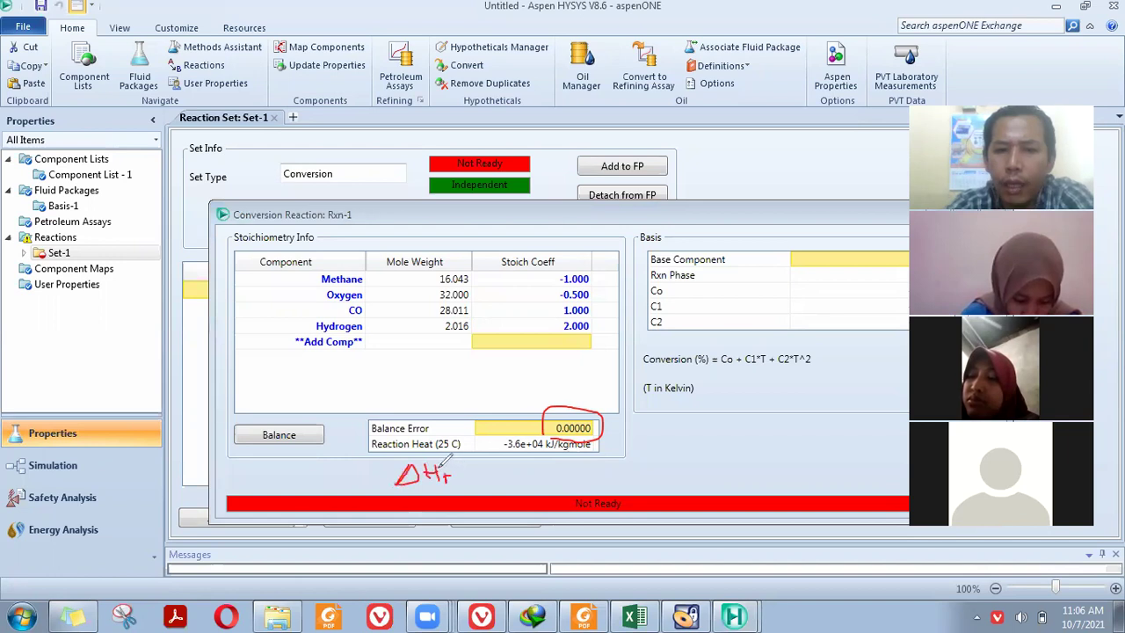
{"action": "left_click_drag", "start_coordinate": [447, 461], "coordinate": [449, 468]}
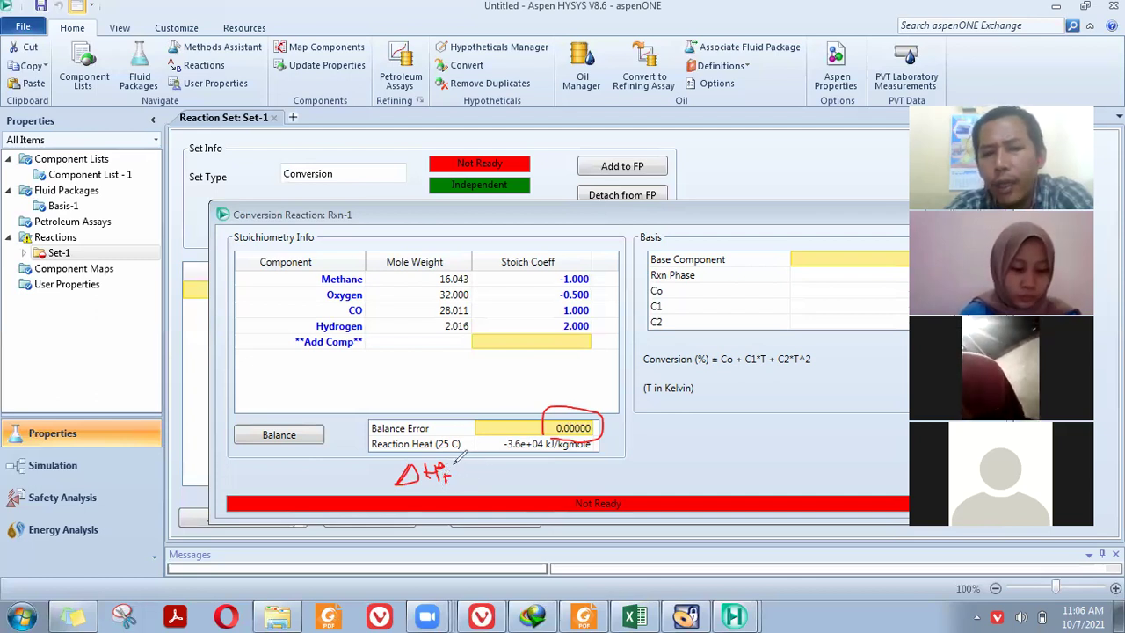
{"action": "mouse_move", "coordinate": [452, 467]}
{"action": "left_mouse_down"}
{"action": "mouse_move", "coordinate": [486, 475]}
{"action": "mouse_move", "coordinate": [514, 456]}
{"action": "left_mouse_up"}
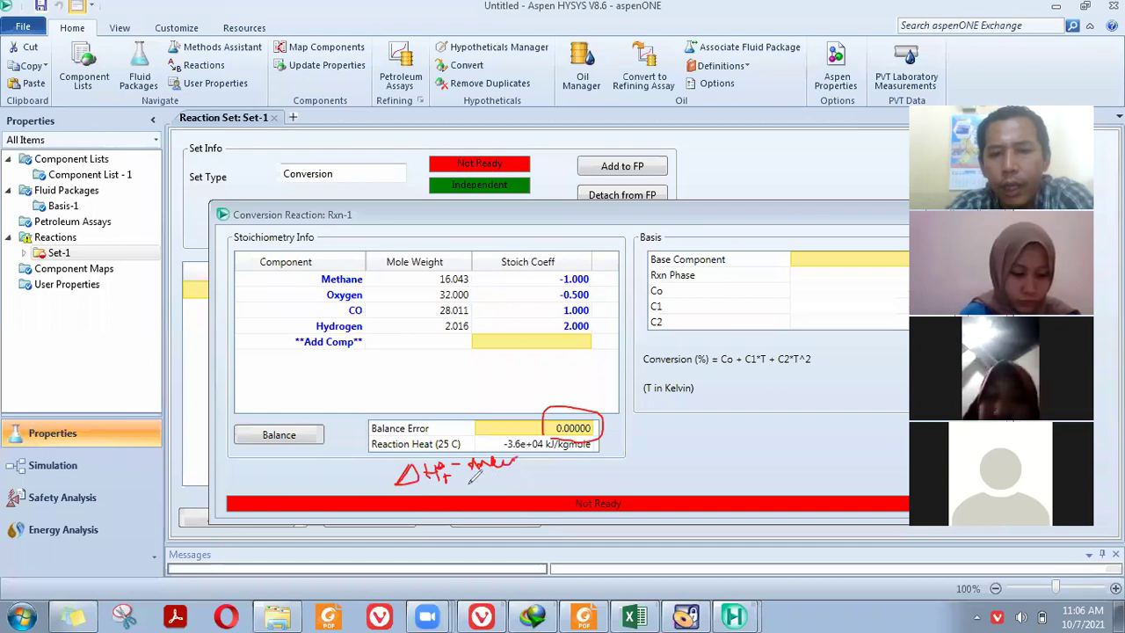
{"action": "mouse_move", "coordinate": [469, 489]}
{"action": "left_mouse_down"}
{"action": "mouse_move", "coordinate": [544, 482]}
{"action": "mouse_move", "coordinate": [540, 453]}
{"action": "mouse_move", "coordinate": [548, 463]}
{"action": "left_mouse_up"}
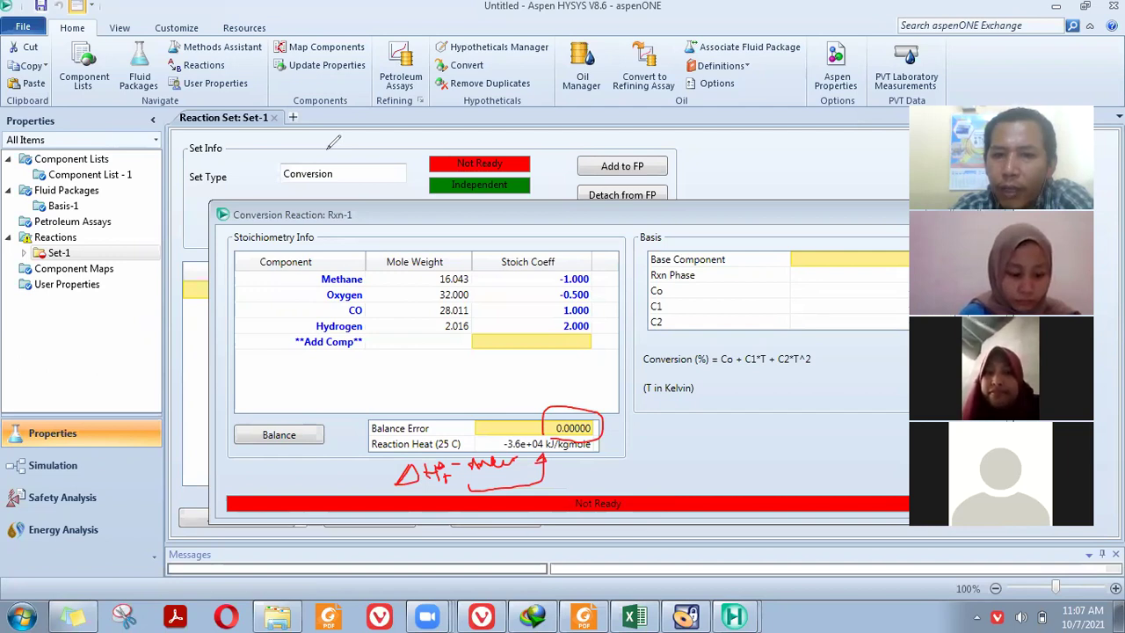
{"action": "key", "text": "ctrl+z"}
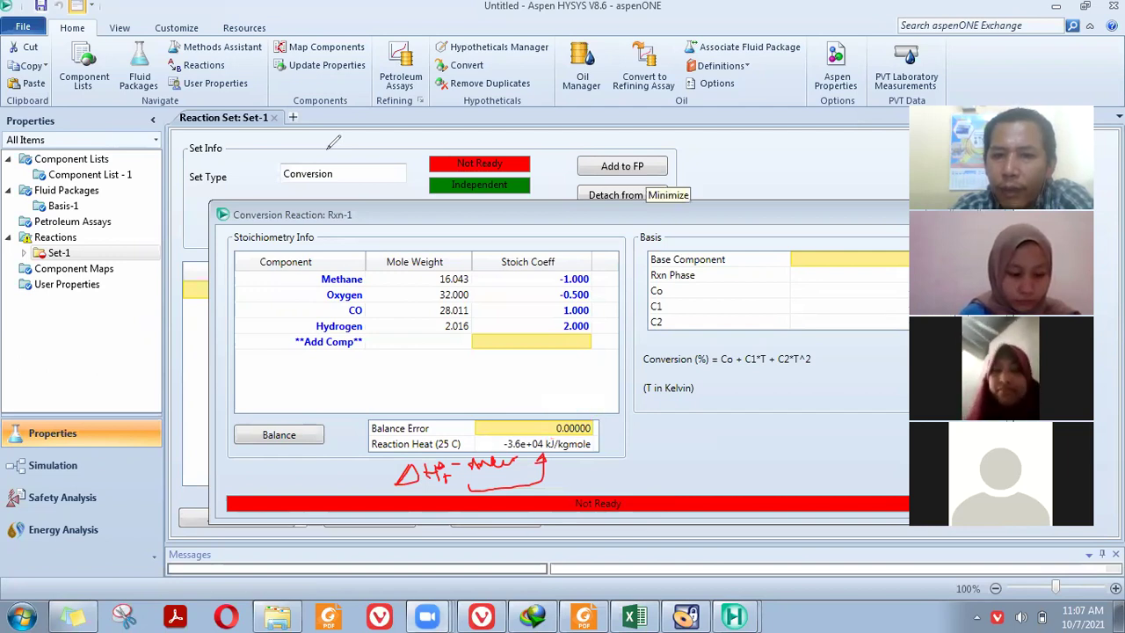
{"action": "key", "text": "ctrl+y"}
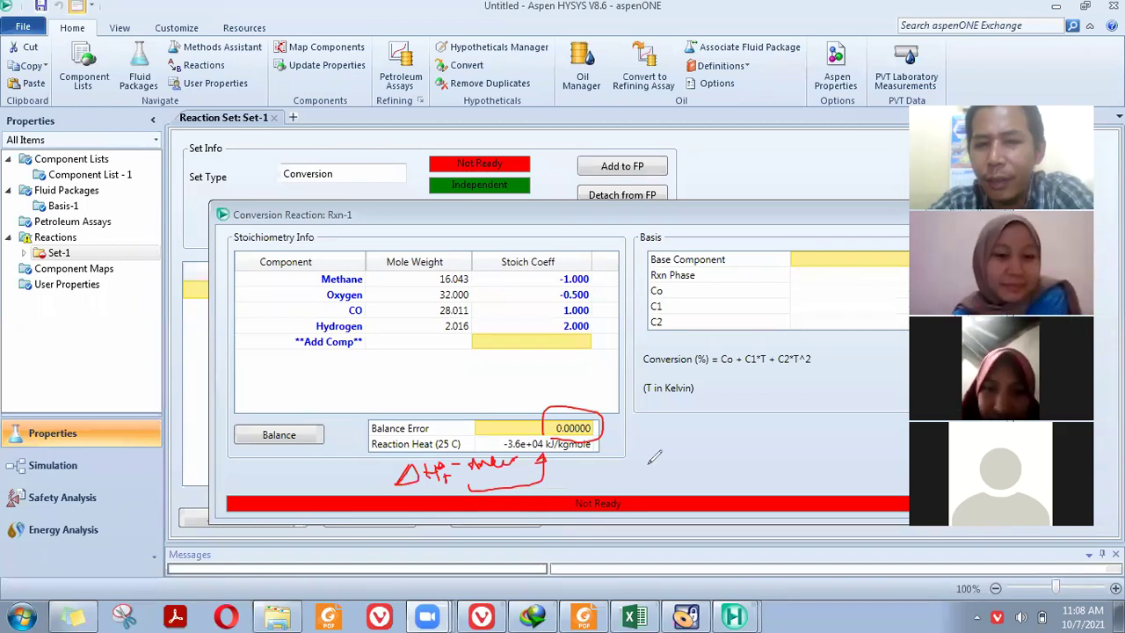
{"action": "mouse_move", "coordinate": [663, 447]}
{"action": "left_mouse_down"}
{"action": "mouse_move", "coordinate": [675, 453]}
{"action": "mouse_move", "coordinate": [681, 479]}
{"action": "mouse_move", "coordinate": [679, 470]}
{"action": "mouse_move", "coordinate": [696, 467]}
{"action": "mouse_move", "coordinate": [687, 456]}
{"action": "mouse_move", "coordinate": [705, 473]}
{"action": "mouse_move", "coordinate": [759, 400]}
{"action": "left_mouse_up"}
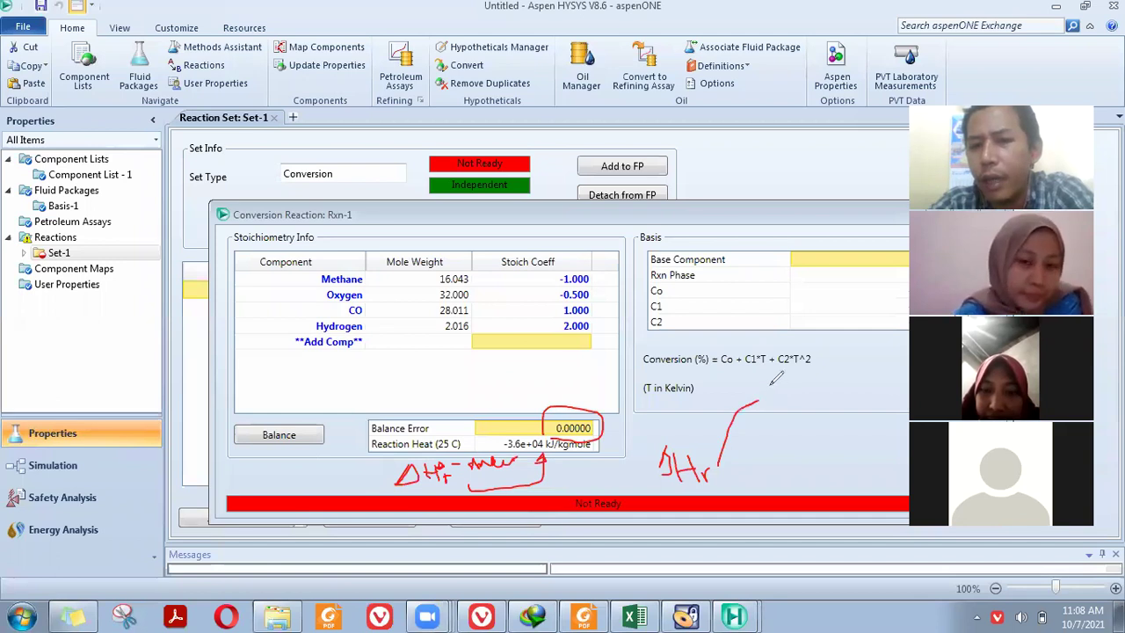
{"action": "mouse_move", "coordinate": [771, 385]}
{"action": "left_mouse_down"}
{"action": "mouse_move", "coordinate": [771, 406]}
{"action": "mouse_move", "coordinate": [785, 409]}
{"action": "left_mouse_up"}
{"action": "mouse_move", "coordinate": [792, 410]}
{"action": "left_mouse_down"}
{"action": "mouse_move", "coordinate": [802, 400]}
{"action": "mouse_move", "coordinate": [794, 424]}
{"action": "mouse_move", "coordinate": [805, 408]}
{"action": "mouse_move", "coordinate": [895, 407]}
{"action": "left_mouse_up"}
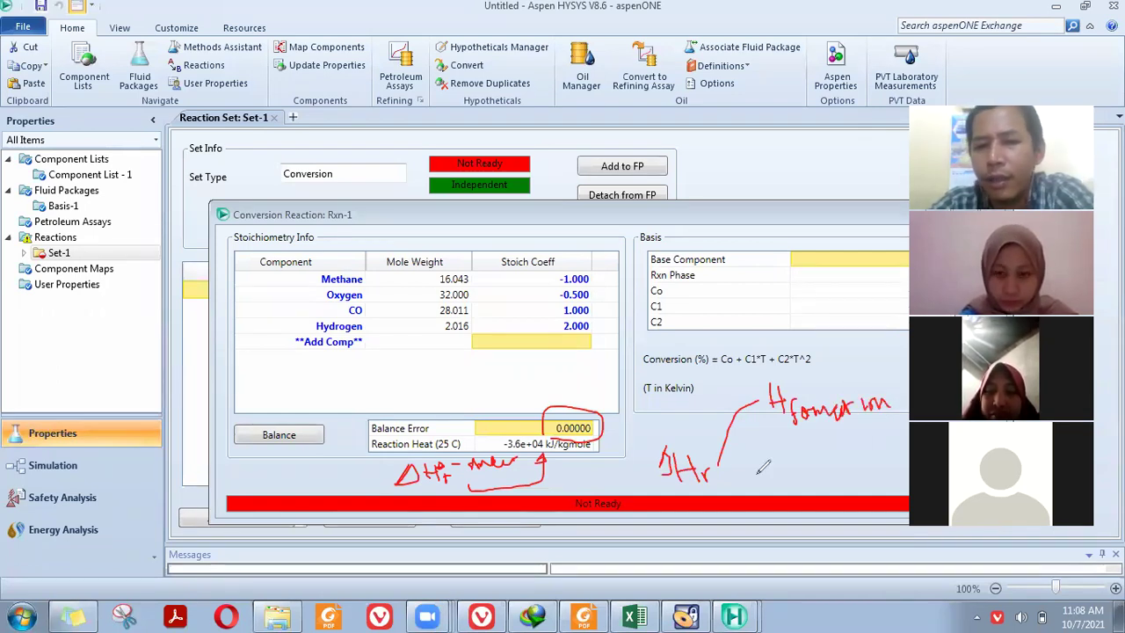
{"action": "left_click_drag", "start_coordinate": [719, 466], "coordinate": [777, 494]}
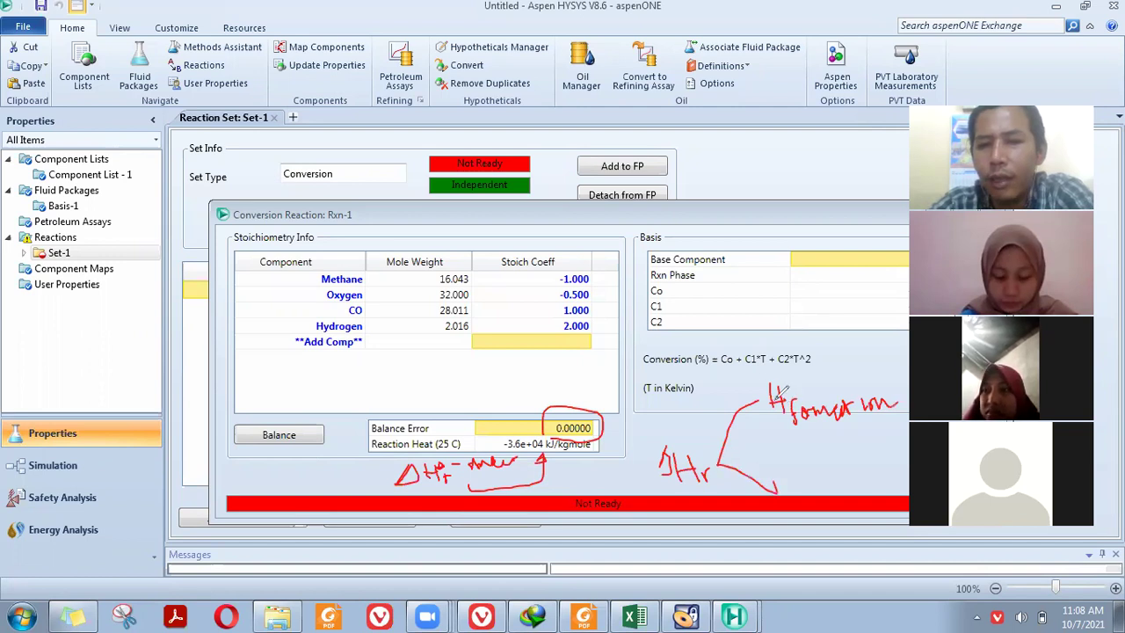
{"action": "mouse_move", "coordinate": [765, 387]}
{"action": "left_mouse_down"}
{"action": "mouse_move", "coordinate": [754, 406]}
{"action": "mouse_move", "coordinate": [772, 403]}
{"action": "left_mouse_up"}
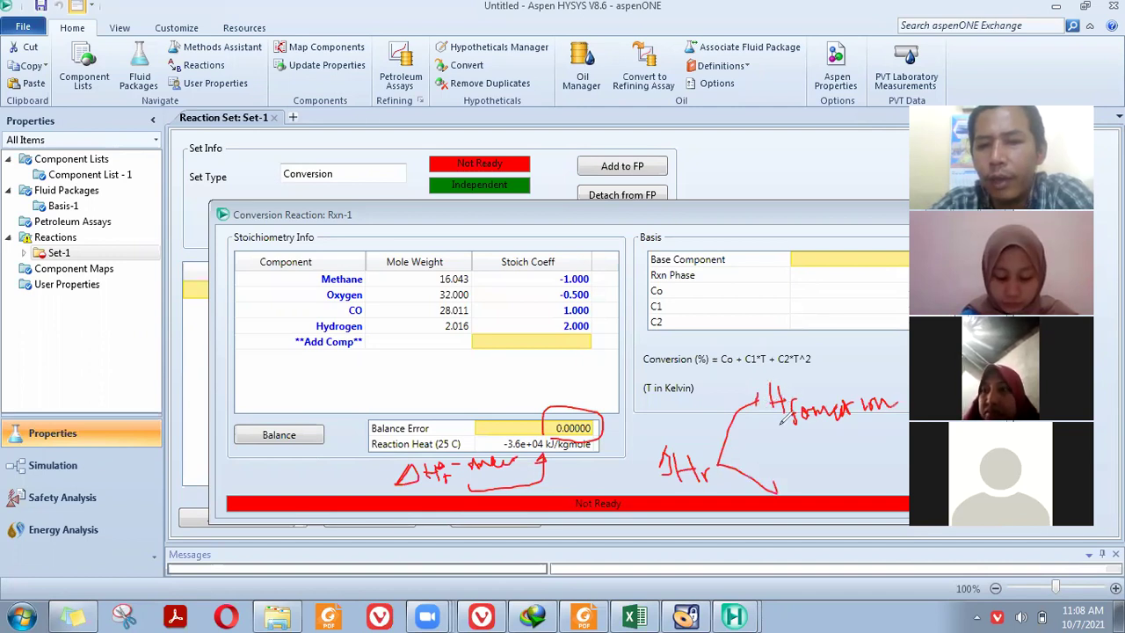
{"action": "mouse_move", "coordinate": [780, 479]}
{"action": "left_mouse_down"}
{"action": "mouse_move", "coordinate": [788, 494]}
{"action": "mouse_move", "coordinate": [807, 483]}
{"action": "mouse_move", "coordinate": [818, 493]}
{"action": "left_mouse_up"}
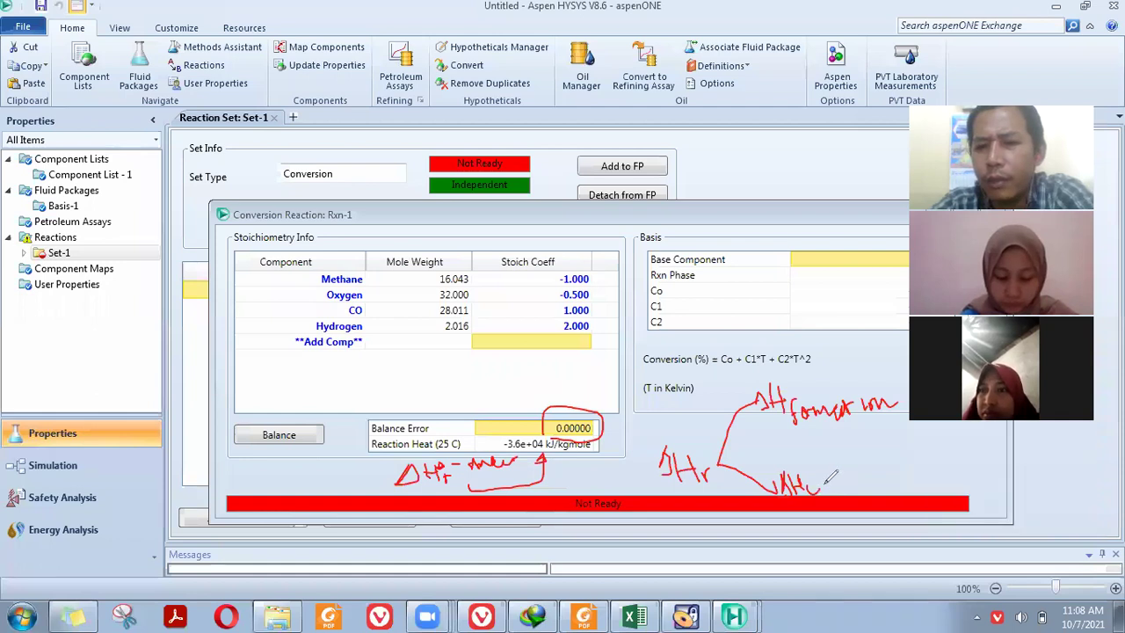
{"action": "mouse_move", "coordinate": [827, 483]}
{"action": "left_mouse_down"}
{"action": "mouse_move", "coordinate": [856, 467]}
{"action": "mouse_move", "coordinate": [863, 482]}
{"action": "mouse_move", "coordinate": [865, 463]}
{"action": "mouse_move", "coordinate": [900, 476]}
{"action": "left_mouse_up"}
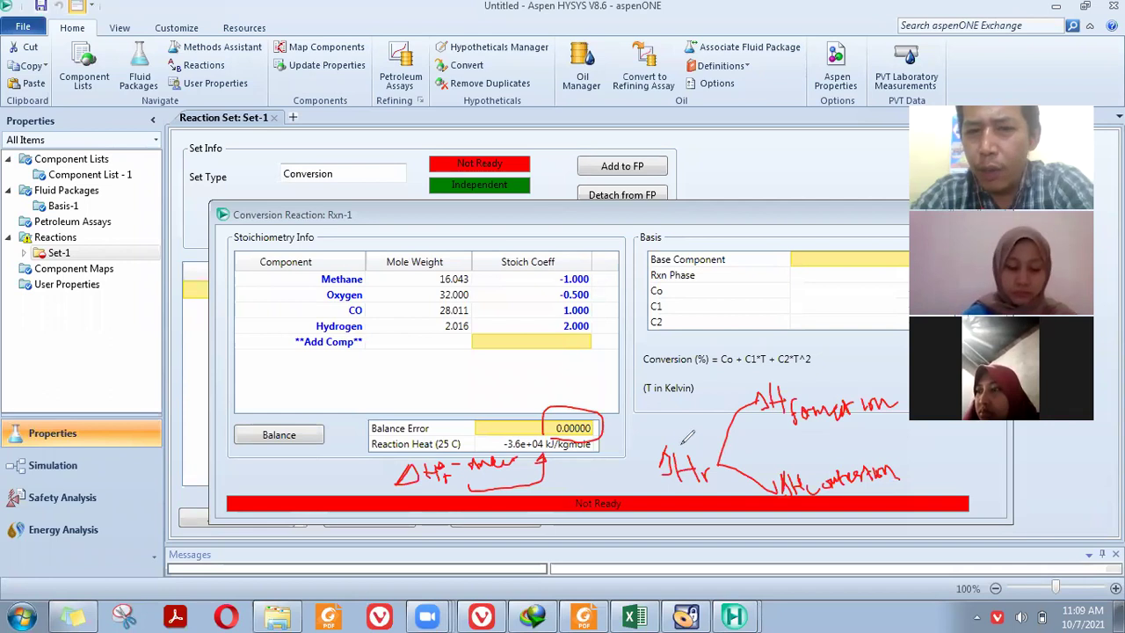
{"action": "mouse_move", "coordinate": [675, 443]}
{"action": "left_mouse_down"}
{"action": "mouse_move", "coordinate": [679, 489]}
{"action": "mouse_move", "coordinate": [712, 452]}
{"action": "left_mouse_up"}
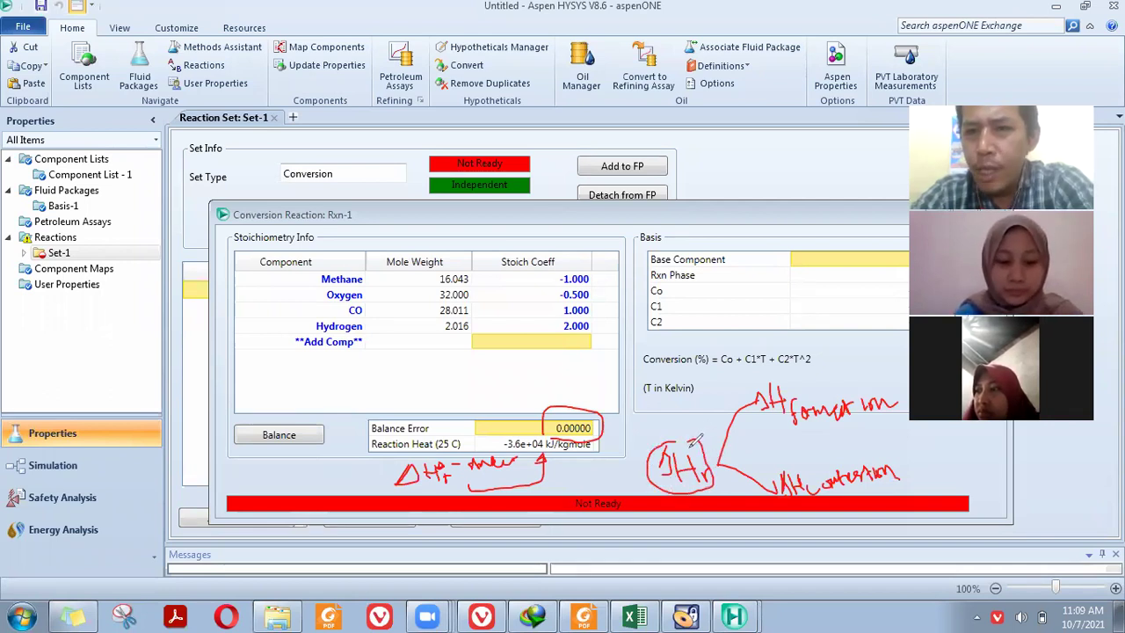
{"action": "left_click_drag", "start_coordinate": [781, 428], "coordinate": [896, 422]}
{"action": "mouse_move", "coordinate": [758, 438]}
{"action": "left_mouse_down"}
{"action": "mouse_move", "coordinate": [761, 452]}
{"action": "mouse_move", "coordinate": [809, 447]}
{"action": "left_mouse_up"}
{"action": "left_click_drag", "start_coordinate": [799, 452], "coordinate": [810, 452]}
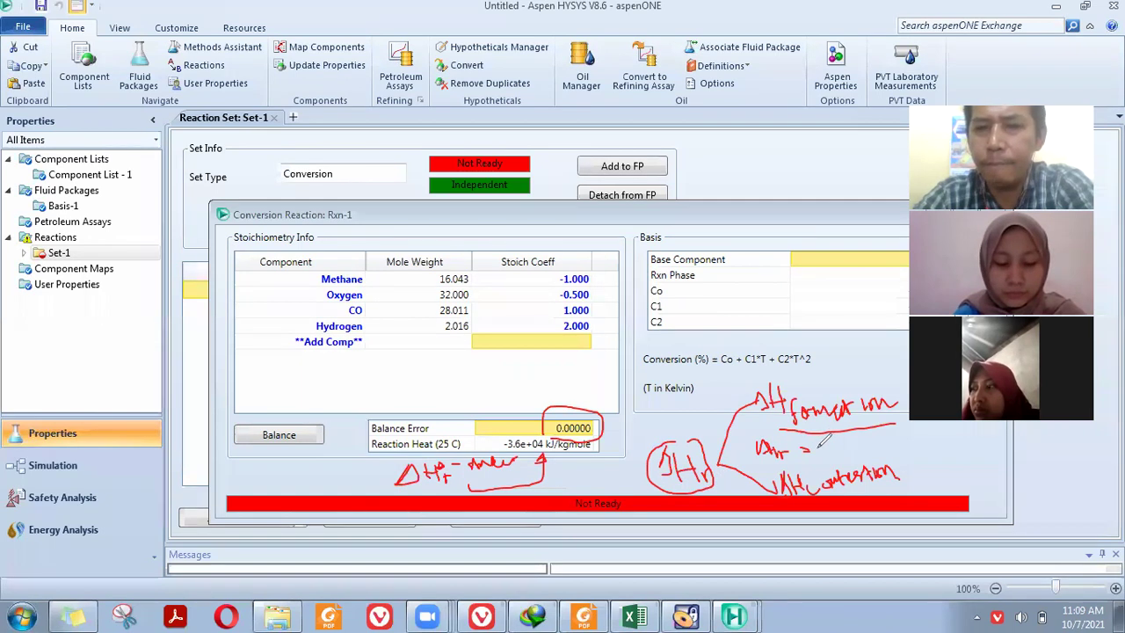
{"action": "left_click_drag", "start_coordinate": [823, 440], "coordinate": [820, 458]}
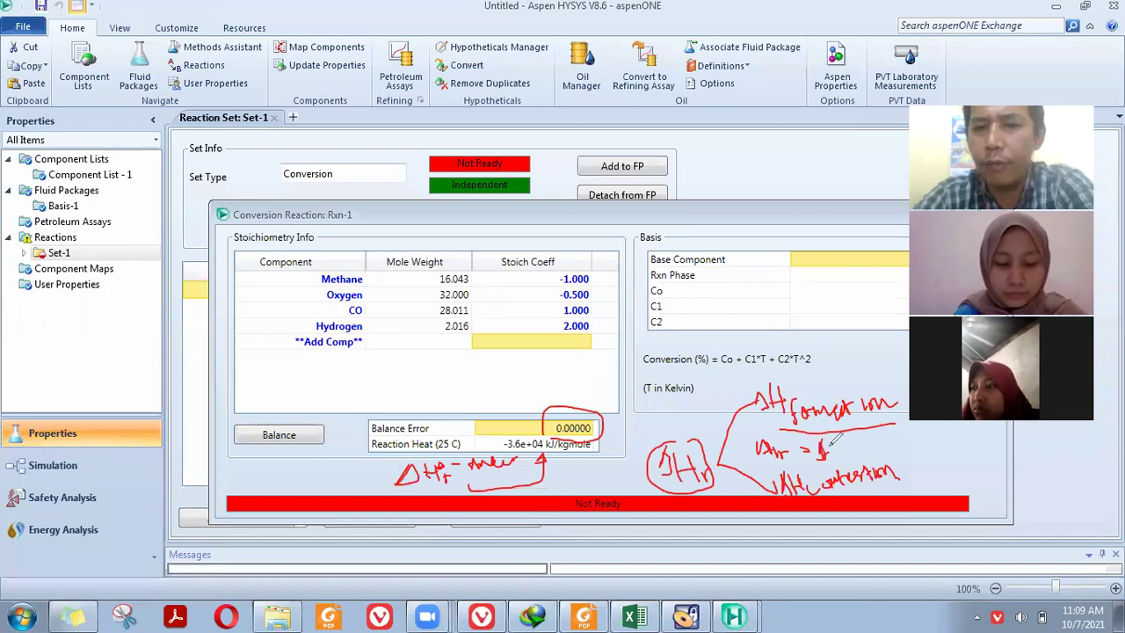
{"action": "mouse_move", "coordinate": [837, 450]}
{"action": "left_mouse_down"}
{"action": "mouse_move", "coordinate": [882, 429]}
{"action": "mouse_move", "coordinate": [883, 445]}
{"action": "mouse_move", "coordinate": [889, 431]}
{"action": "mouse_move", "coordinate": [905, 422]}
{"action": "left_mouse_up"}
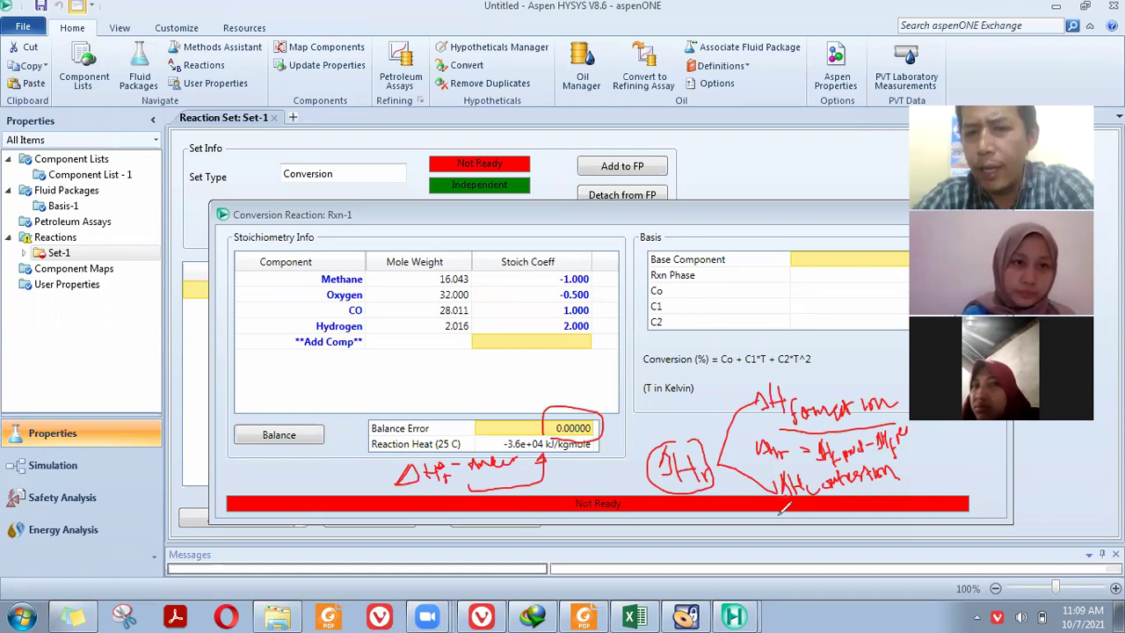
{"action": "mouse_move", "coordinate": [774, 534]}
{"action": "left_mouse_down"}
{"action": "mouse_move", "coordinate": [778, 519]}
{"action": "mouse_move", "coordinate": [774, 535]}
{"action": "mouse_move", "coordinate": [811, 531]}
{"action": "left_mouse_up"}
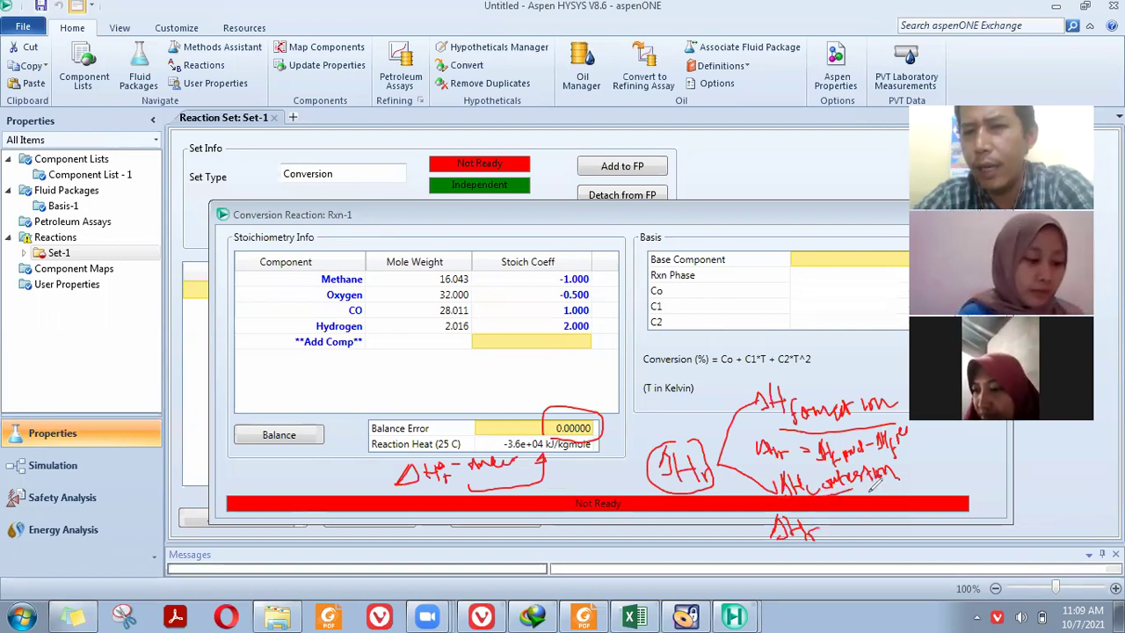
{"action": "mouse_move", "coordinate": [822, 526]}
{"action": "left_mouse_down"}
{"action": "mouse_move", "coordinate": [867, 538]}
{"action": "mouse_move", "coordinate": [921, 533]}
{"action": "left_mouse_up"}
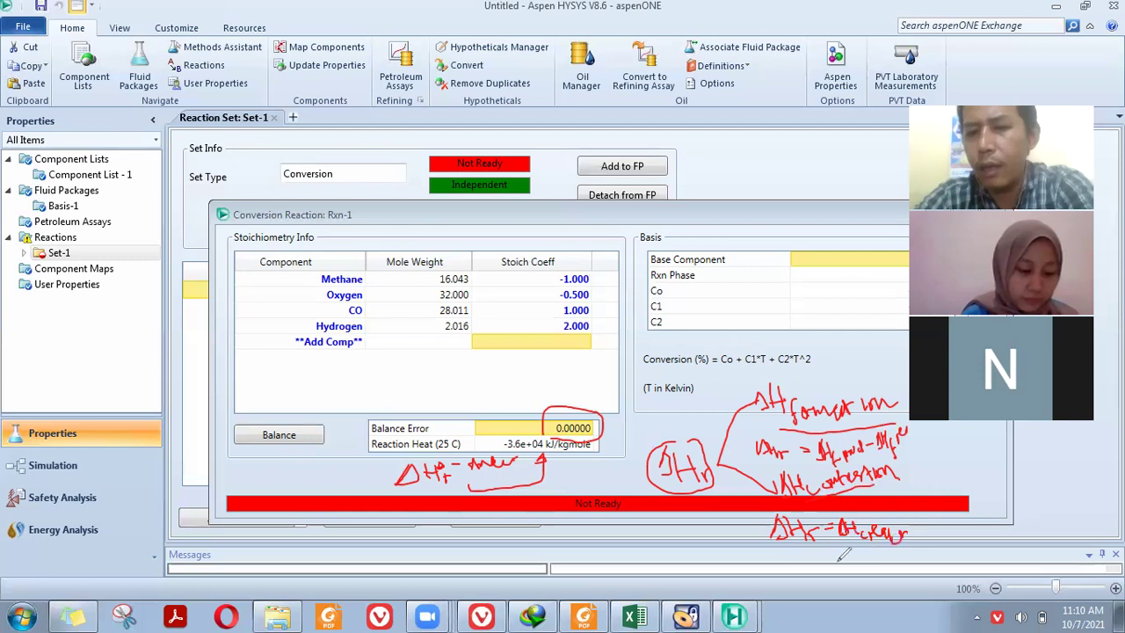
{"action": "left_click_drag", "start_coordinate": [837, 558], "coordinate": [851, 556]}
{"action": "mouse_move", "coordinate": [857, 563]}
{"action": "left_mouse_down"}
{"action": "mouse_move", "coordinate": [869, 552]}
{"action": "mouse_move", "coordinate": [890, 564]}
{"action": "mouse_move", "coordinate": [953, 555]}
{"action": "left_mouse_up"}
{"action": "mouse_move", "coordinate": [703, 439]}
{"action": "left_mouse_down"}
{"action": "mouse_move", "coordinate": [677, 429]}
{"action": "mouse_move", "coordinate": [655, 459]}
{"action": "left_mouse_up"}
{"action": "mouse_move", "coordinate": [700, 495]}
{"action": "left_mouse_down"}
{"action": "mouse_move", "coordinate": [657, 485]}
{"action": "mouse_move", "coordinate": [717, 436]}
{"action": "mouse_move", "coordinate": [694, 445]}
{"action": "left_mouse_up"}
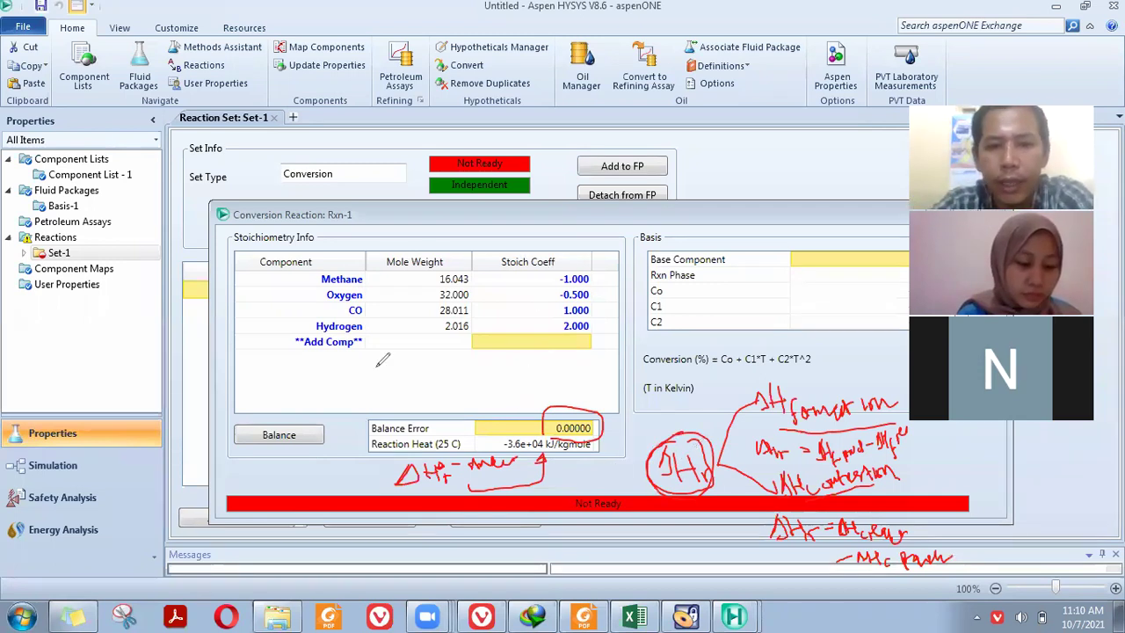
{"action": "mouse_move", "coordinate": [290, 371]}
{"action": "left_mouse_down"}
{"action": "mouse_move", "coordinate": [280, 383]}
{"action": "mouse_move", "coordinate": [290, 388]}
{"action": "mouse_move", "coordinate": [337, 378]}
{"action": "mouse_move", "coordinate": [343, 363]}
{"action": "mouse_move", "coordinate": [338, 380]}
{"action": "left_mouse_up"}
{"action": "mouse_move", "coordinate": [332, 372]}
{"action": "left_mouse_down"}
{"action": "mouse_move", "coordinate": [385, 390]}
{"action": "mouse_move", "coordinate": [441, 379]}
{"action": "left_mouse_up"}
{"action": "mouse_move", "coordinate": [430, 373]}
{"action": "left_mouse_down"}
{"action": "mouse_move", "coordinate": [431, 386]}
{"action": "mouse_move", "coordinate": [469, 384]}
{"action": "left_mouse_up"}
{"action": "left_click_drag", "start_coordinate": [483, 372], "coordinate": [504, 379]}
{"action": "left_click_drag", "start_coordinate": [514, 369], "coordinate": [533, 381]}
{"action": "mouse_move", "coordinate": [533, 374]}
{"action": "left_mouse_down"}
{"action": "mouse_move", "coordinate": [545, 365]}
{"action": "mouse_move", "coordinate": [559, 381]}
{"action": "mouse_move", "coordinate": [595, 376]}
{"action": "left_mouse_up"}
{"action": "mouse_move", "coordinate": [605, 363]}
{"action": "left_mouse_down"}
{"action": "mouse_move", "coordinate": [614, 378]}
{"action": "mouse_move", "coordinate": [626, 360]}
{"action": "mouse_move", "coordinate": [628, 373]}
{"action": "mouse_move", "coordinate": [653, 373]}
{"action": "left_mouse_up"}
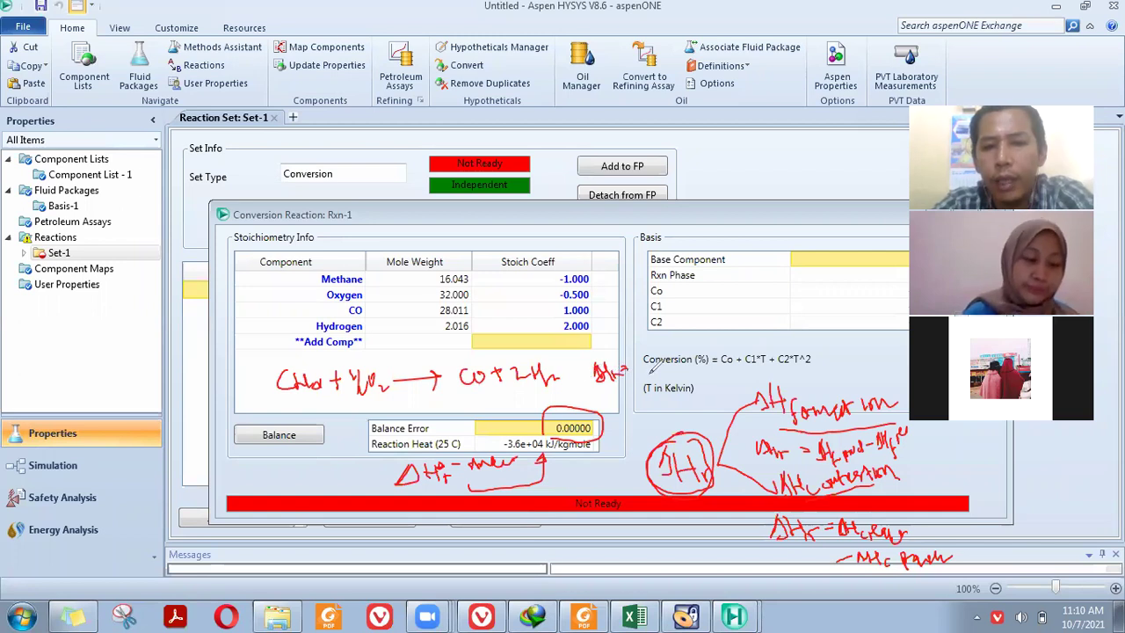
{"action": "left_click_drag", "start_coordinate": [527, 423], "coordinate": [526, 428]}
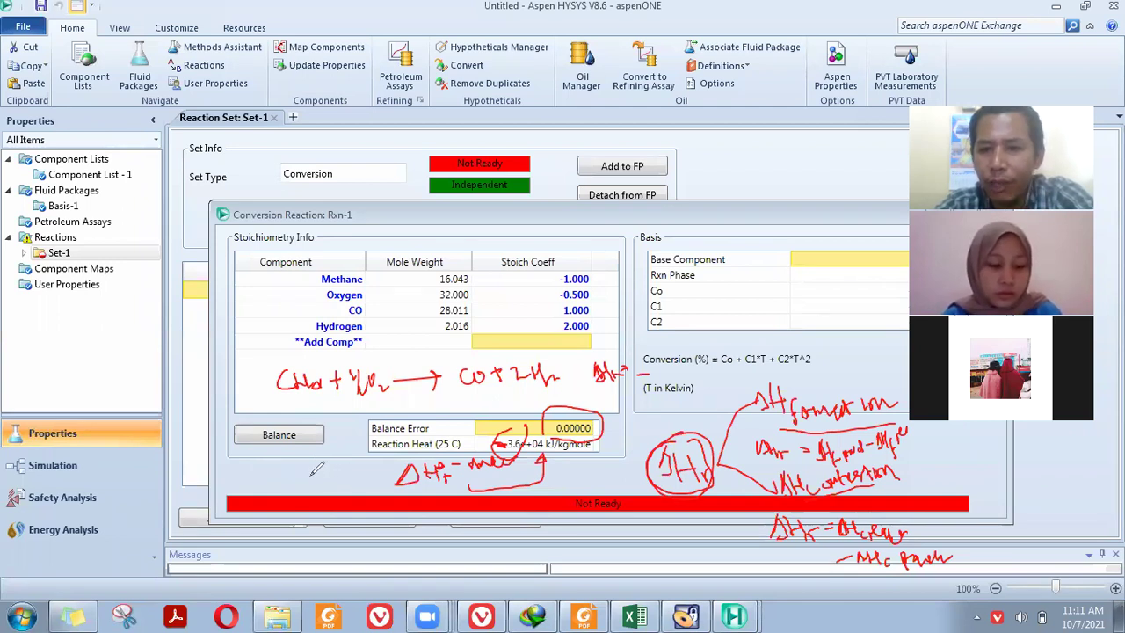
{"action": "mouse_move", "coordinate": [240, 473]}
{"action": "left_mouse_down"}
{"action": "mouse_move", "coordinate": [287, 488]}
{"action": "mouse_move", "coordinate": [352, 471]}
{"action": "mouse_move", "coordinate": [299, 464]}
{"action": "left_mouse_up"}
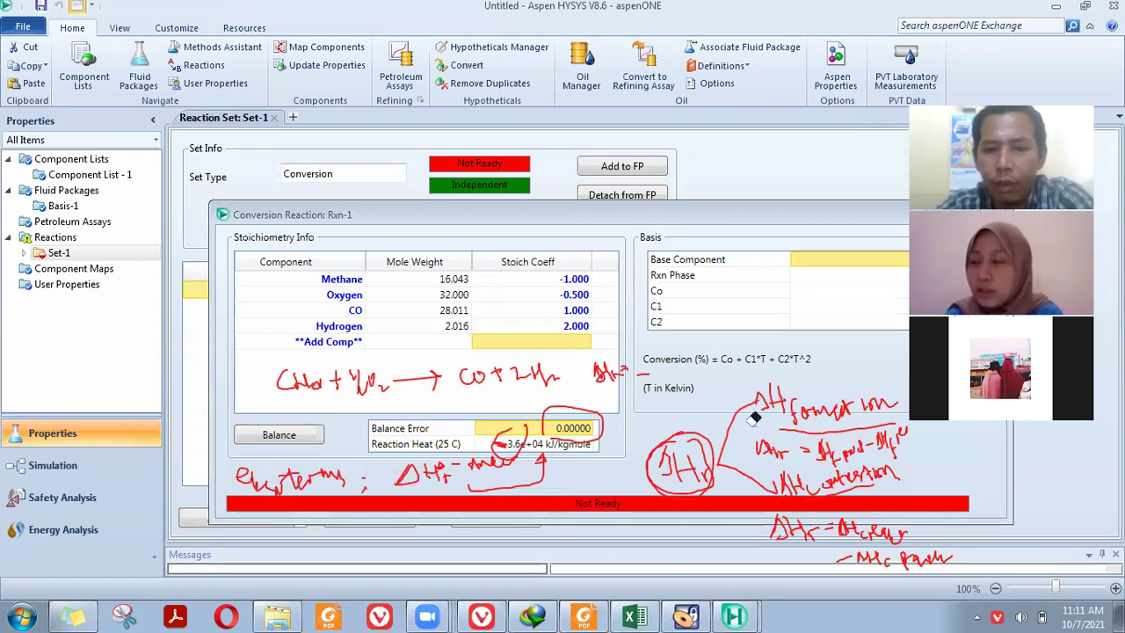
{"action": "left_click_drag", "start_coordinate": [553, 467], "coordinate": [489, 483]}
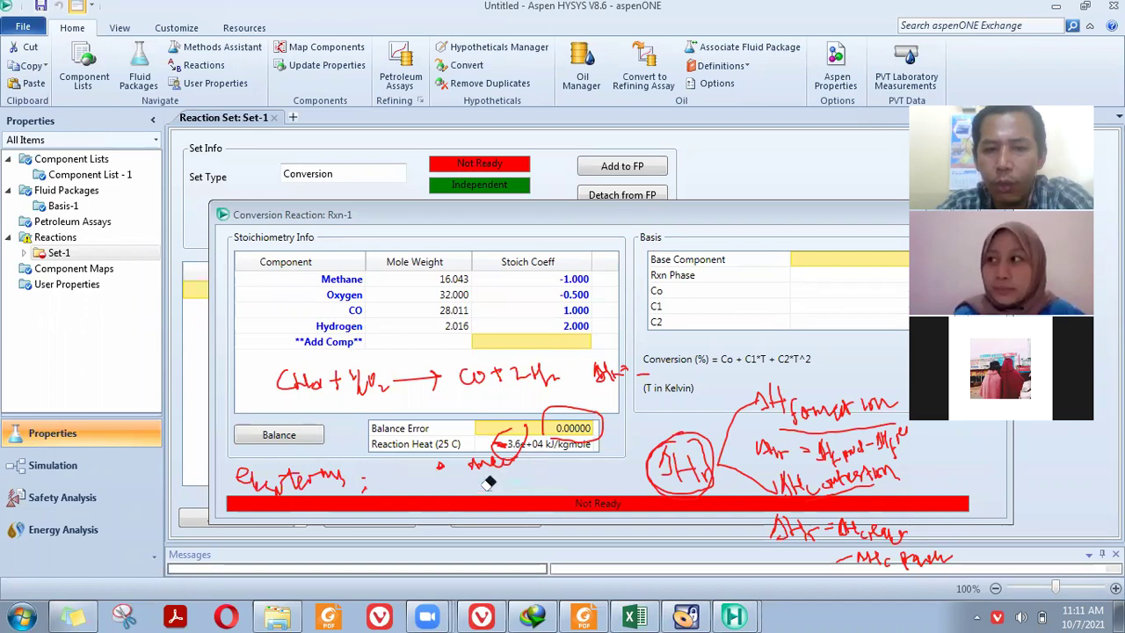
{"action": "left_click_drag", "start_coordinate": [618, 418], "coordinate": [563, 438]}
{"action": "left_click_drag", "start_coordinate": [502, 458], "coordinate": [514, 446]}
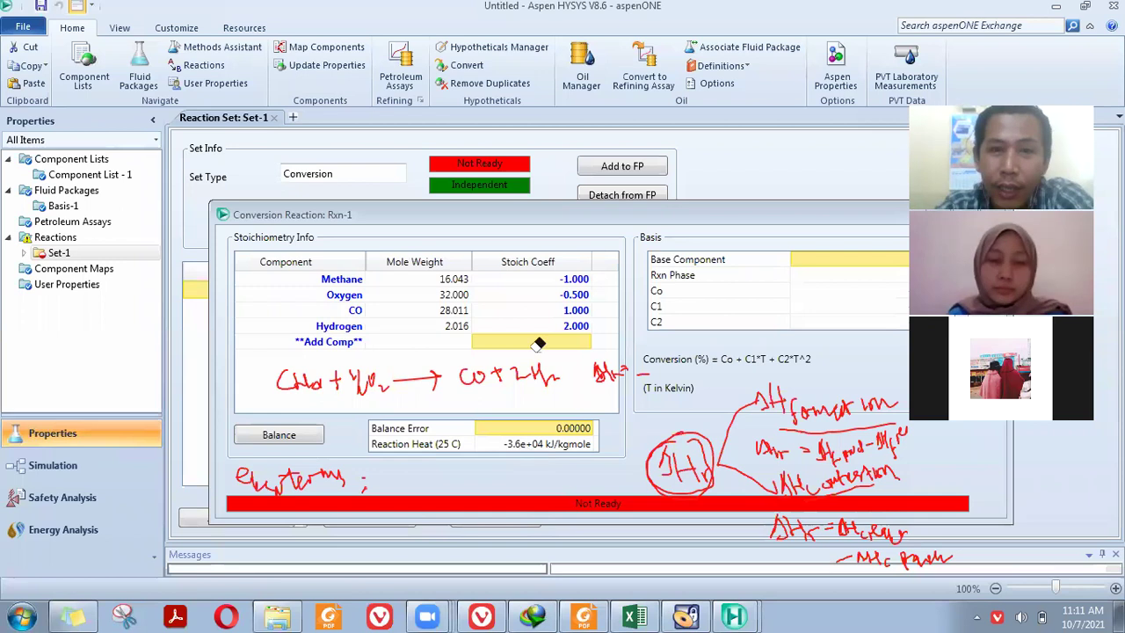
{"action": "mouse_move", "coordinate": [362, 341]}
{"action": "left_mouse_down"}
{"action": "mouse_move", "coordinate": [254, 365]}
{"action": "mouse_move", "coordinate": [482, 414]}
{"action": "mouse_move", "coordinate": [571, 393]}
{"action": "mouse_move", "coordinate": [382, 321]}
{"action": "mouse_move", "coordinate": [295, 349]}
{"action": "left_mouse_up"}
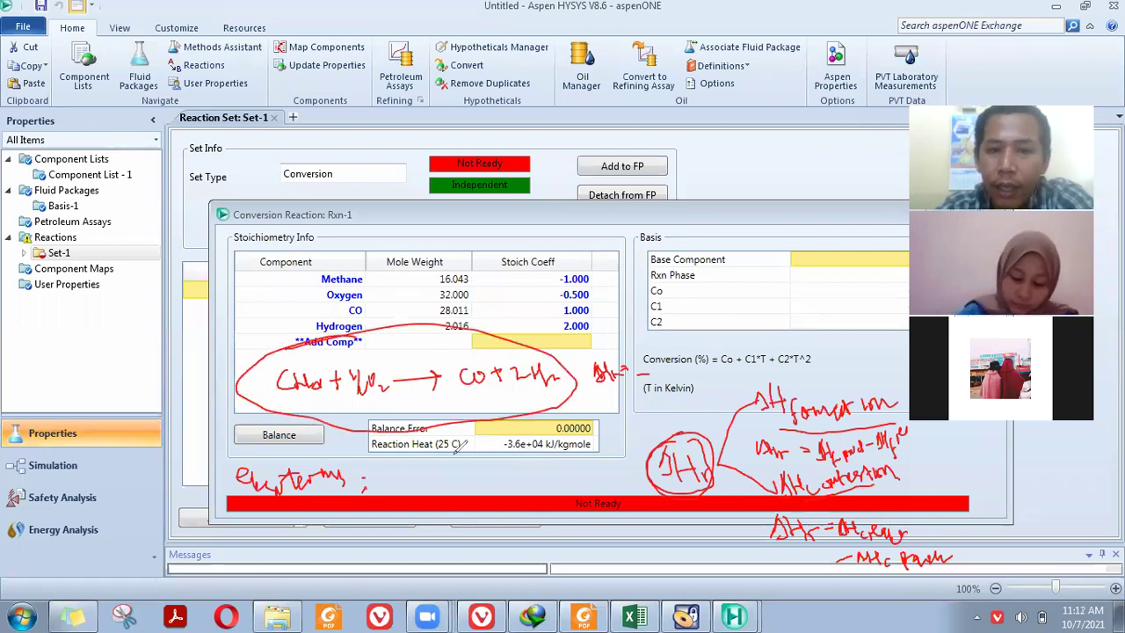
{"action": "left_click_drag", "start_coordinate": [462, 442], "coordinate": [454, 489]}
{"action": "mouse_move", "coordinate": [503, 458]}
{"action": "left_mouse_down"}
{"action": "mouse_move", "coordinate": [505, 485]}
{"action": "mouse_move", "coordinate": [526, 473]}
{"action": "mouse_move", "coordinate": [577, 474]}
{"action": "left_mouse_up"}
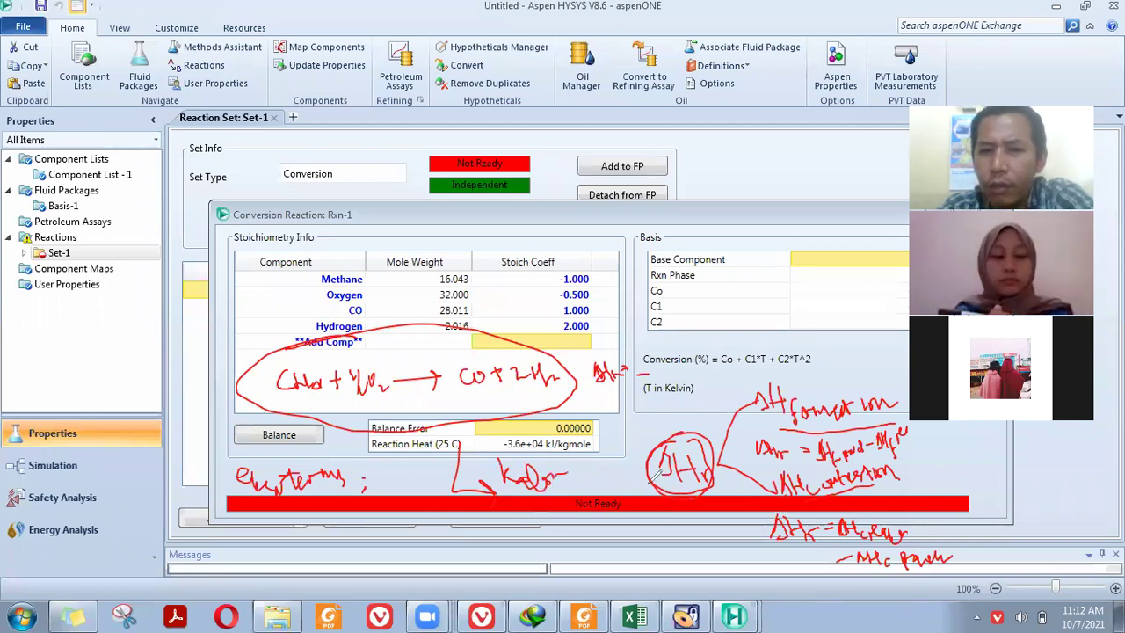
{"action": "mouse_move", "coordinate": [248, 535]}
{"action": "left_mouse_down"}
{"action": "mouse_move", "coordinate": [285, 529]}
{"action": "mouse_move", "coordinate": [286, 513]}
{"action": "mouse_move", "coordinate": [315, 526]}
{"action": "mouse_move", "coordinate": [377, 524]}
{"action": "left_mouse_up"}
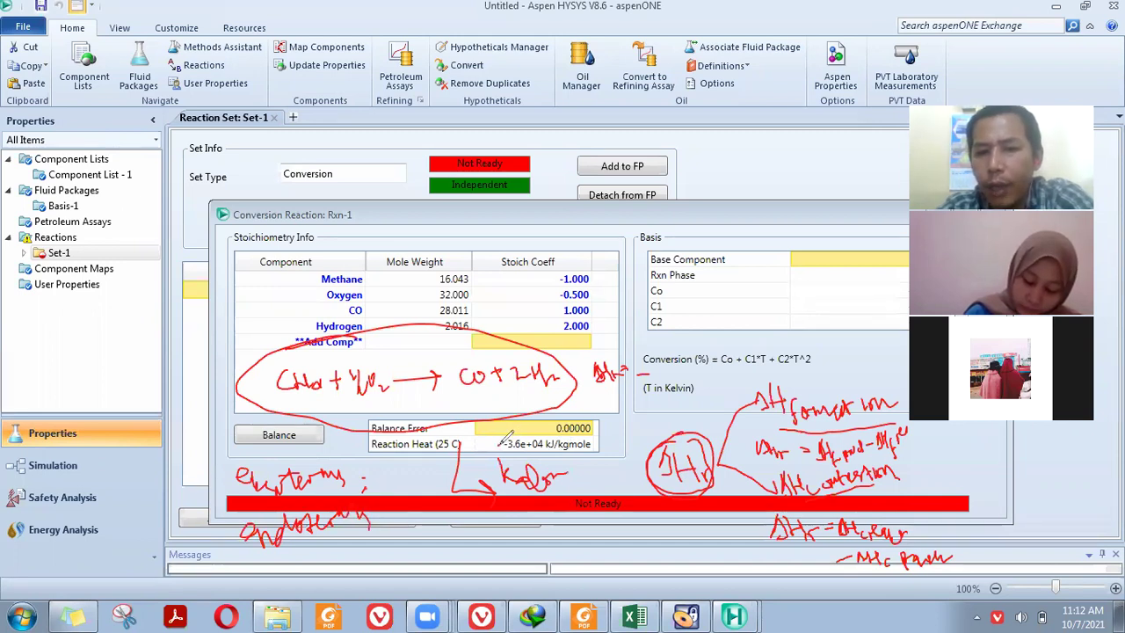
{"action": "left_click_drag", "start_coordinate": [500, 436], "coordinate": [500, 452]}
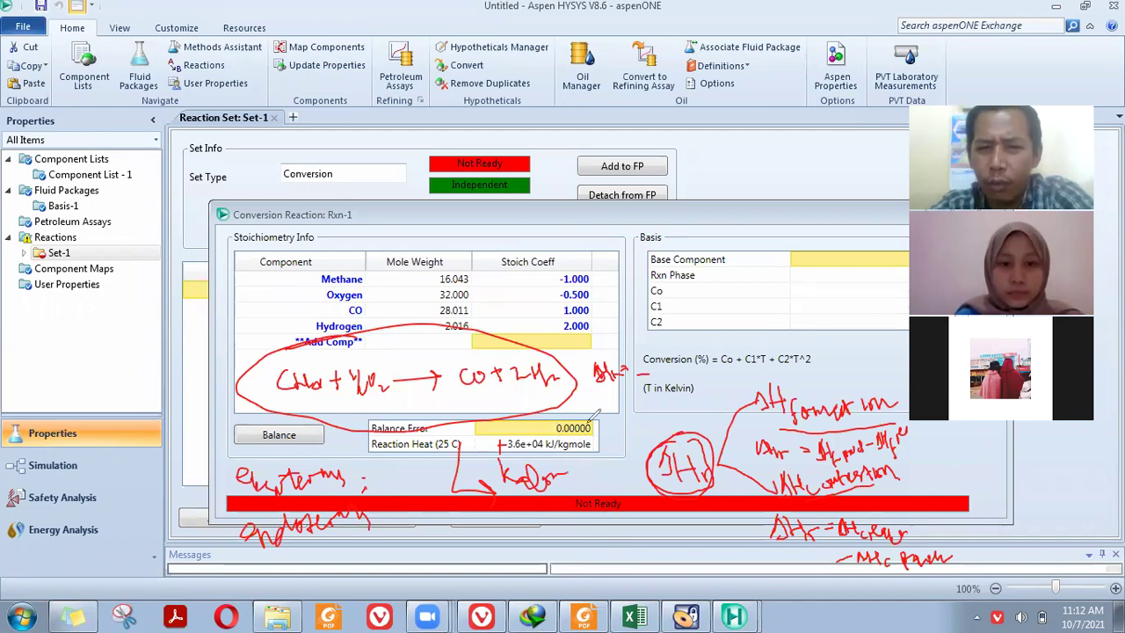
{"action": "left_click_drag", "start_coordinate": [426, 488], "coordinate": [425, 457]}
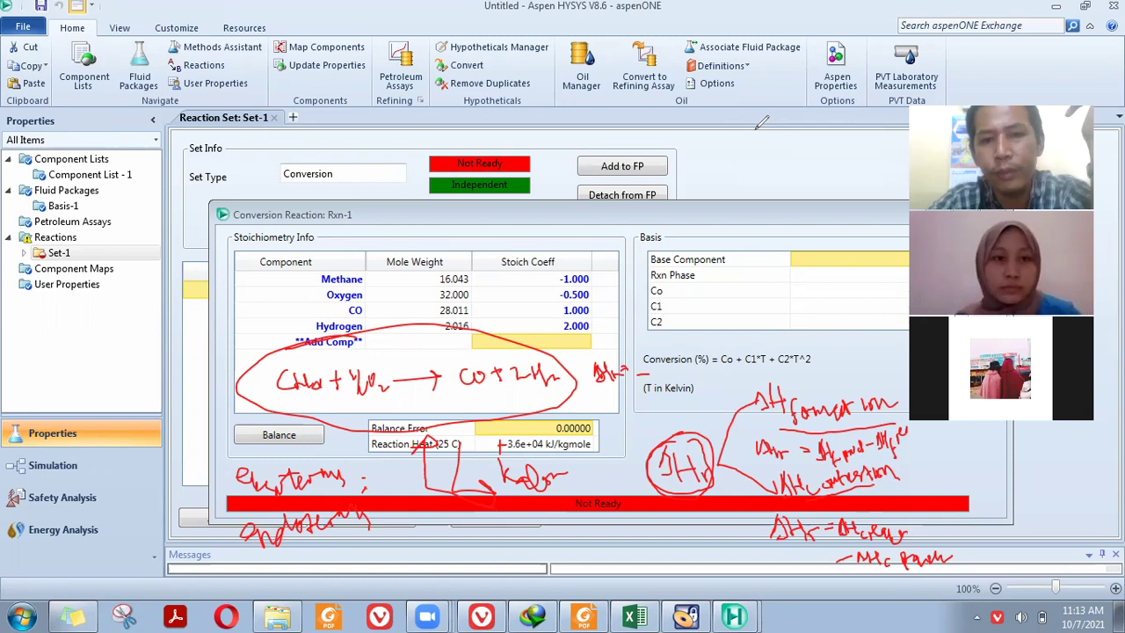
{"action": "key", "text": "e"}
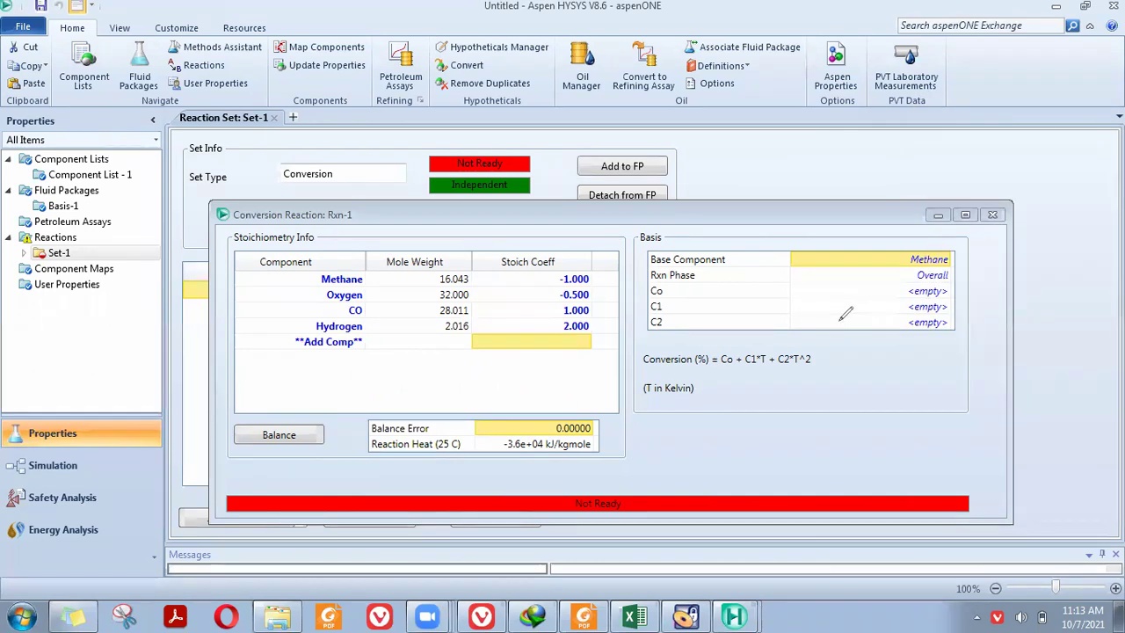
{"action": "mouse_move", "coordinate": [684, 346]}
{"action": "left_mouse_down"}
{"action": "mouse_move", "coordinate": [647, 346]}
{"action": "mouse_move", "coordinate": [640, 361]}
{"action": "mouse_move", "coordinate": [656, 369]}
{"action": "mouse_move", "coordinate": [712, 359]}
{"action": "mouse_move", "coordinate": [703, 343]}
{"action": "mouse_move", "coordinate": [672, 343]}
{"action": "left_mouse_up"}
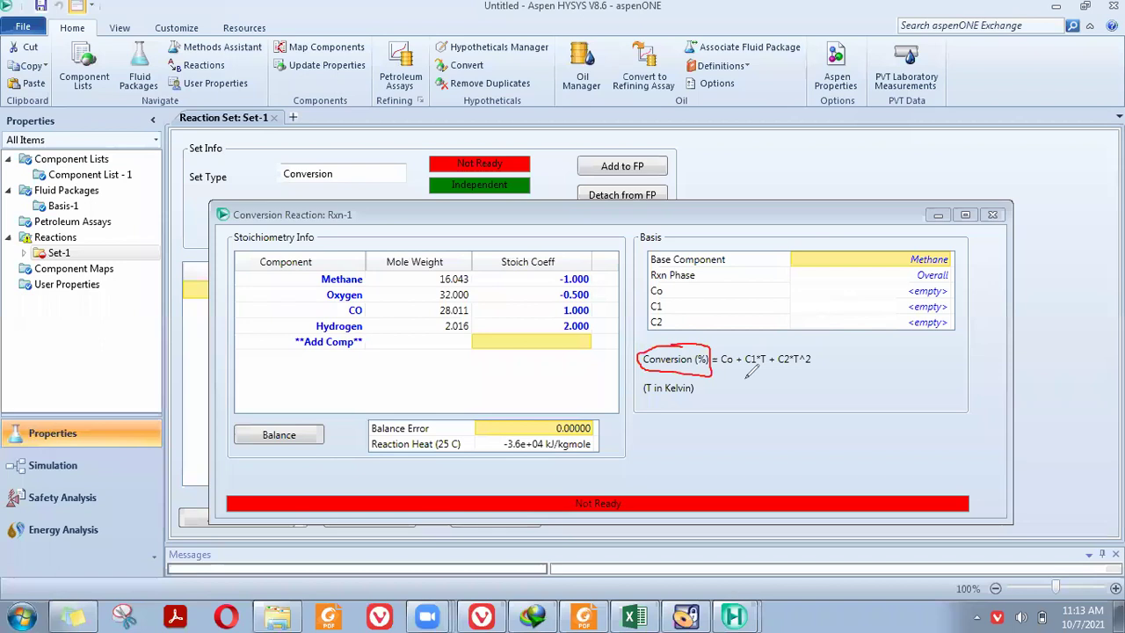
{"action": "mouse_move", "coordinate": [719, 388]}
{"action": "left_mouse_down"}
{"action": "mouse_move", "coordinate": [760, 386]}
{"action": "mouse_move", "coordinate": [764, 400]}
{"action": "mouse_move", "coordinate": [786, 378]}
{"action": "mouse_move", "coordinate": [792, 418]}
{"action": "left_mouse_up"}
{"action": "mouse_move", "coordinate": [726, 365]}
{"action": "left_mouse_down"}
{"action": "mouse_move", "coordinate": [725, 392]}
{"action": "mouse_move", "coordinate": [830, 360]}
{"action": "mouse_move", "coordinate": [824, 344]}
{"action": "mouse_move", "coordinate": [789, 341]}
{"action": "mouse_move", "coordinate": [762, 372]}
{"action": "left_mouse_up"}
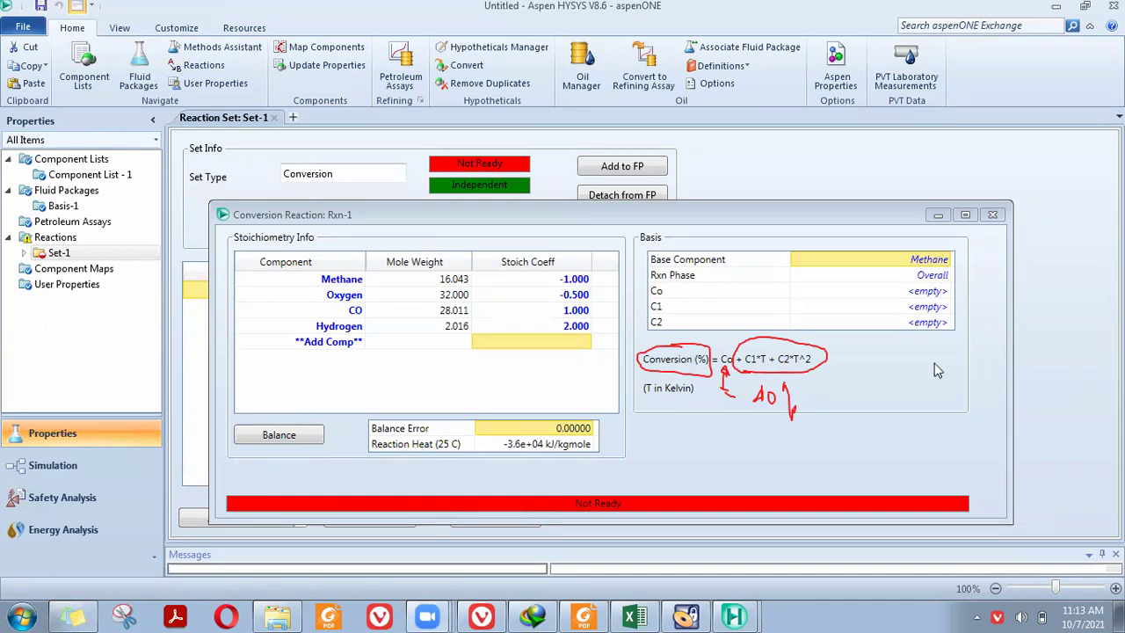
Step: Set the Co conversion coefficient of the first reaction to 0.4
{"action": "left_click", "coordinate": [935, 295]}
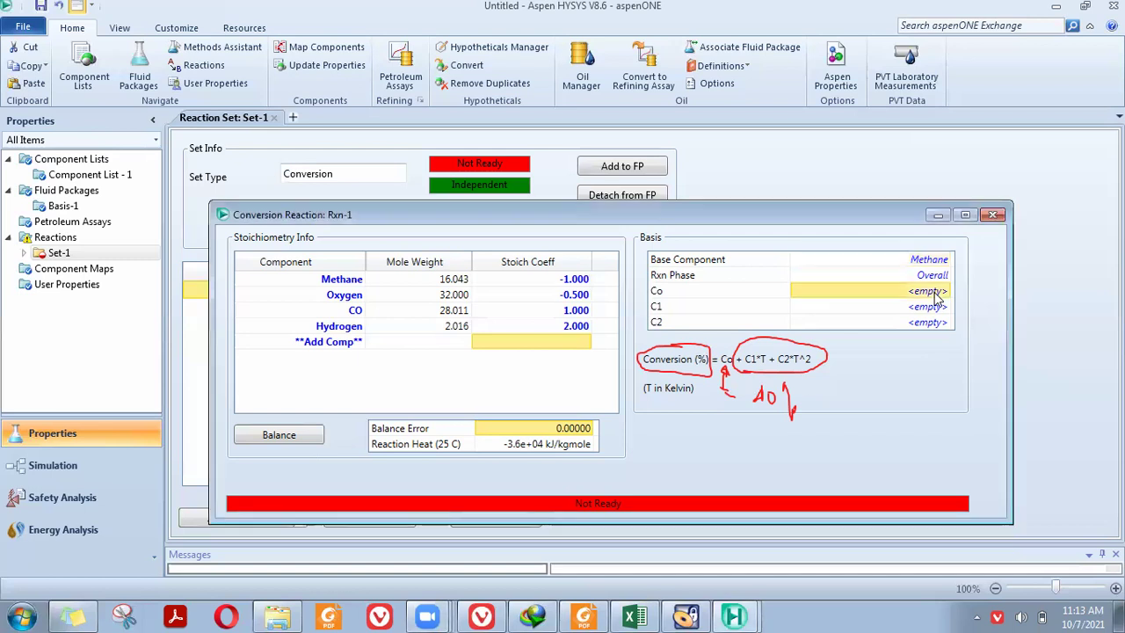
{"action": "type", "text": "0"}
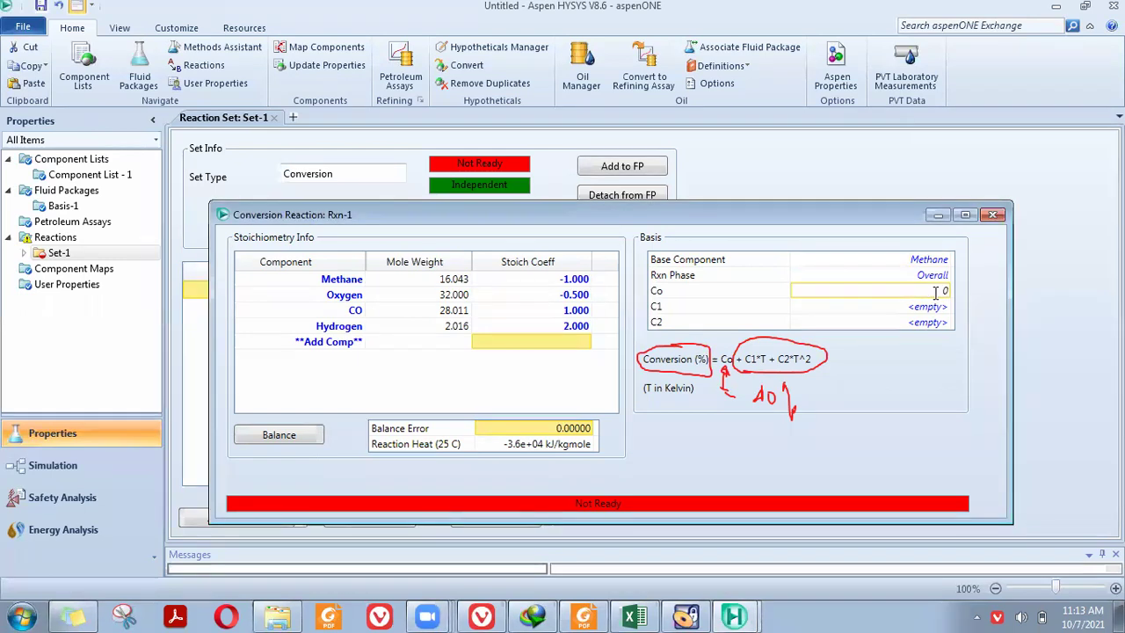
{"action": "type", "text": ".4"}
{"action": "key", "text": "Return"}
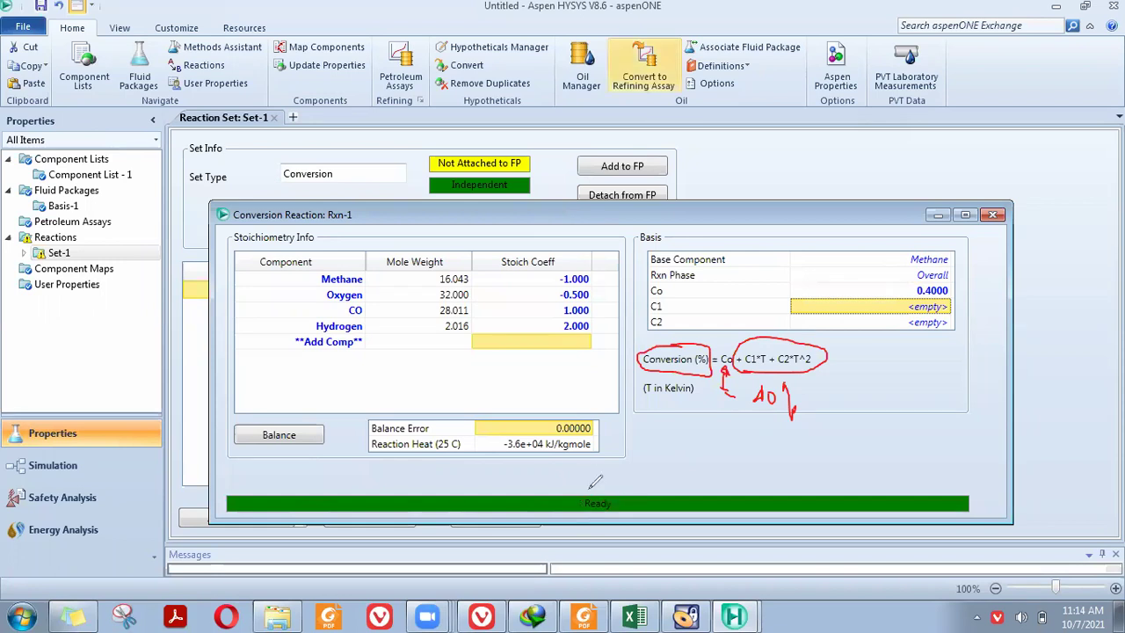
{"action": "left_click_drag", "start_coordinate": [595, 483], "coordinate": [603, 489]}
{"action": "left_click_drag", "start_coordinate": [747, 454], "coordinate": [752, 447]}
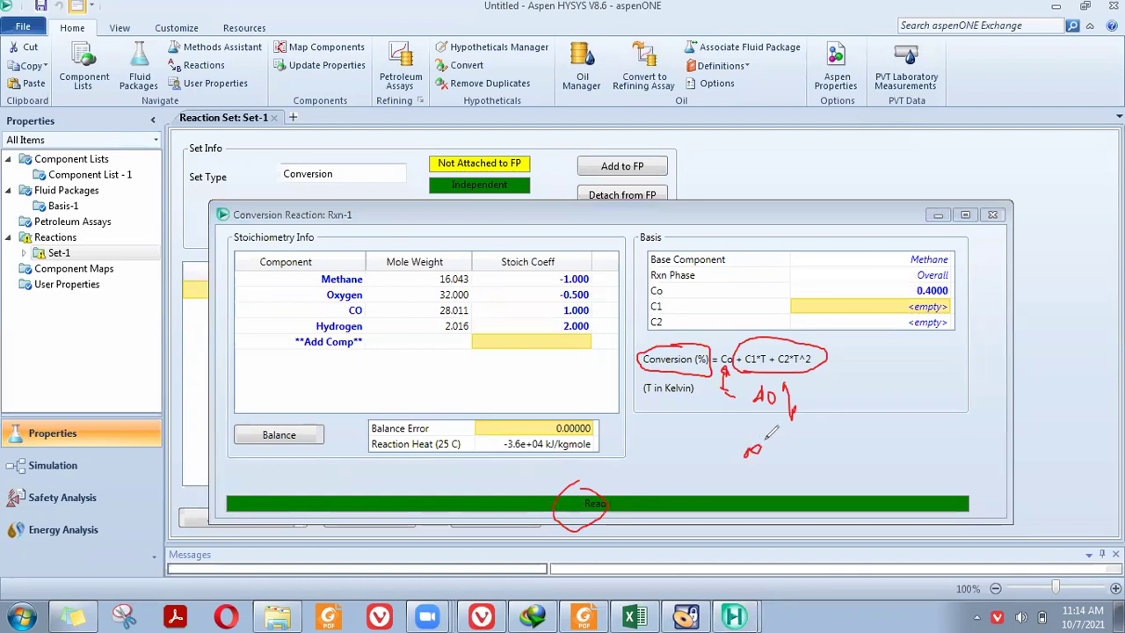
{"action": "left_click_drag", "start_coordinate": [756, 450], "coordinate": [774, 443]}
{"action": "mouse_move", "coordinate": [779, 446]}
{"action": "left_mouse_down"}
{"action": "mouse_move", "coordinate": [795, 436]}
{"action": "mouse_move", "coordinate": [844, 450]}
{"action": "mouse_move", "coordinate": [909, 445]}
{"action": "mouse_move", "coordinate": [955, 429]}
{"action": "mouse_move", "coordinate": [880, 464]}
{"action": "mouse_move", "coordinate": [932, 468]}
{"action": "left_mouse_up"}
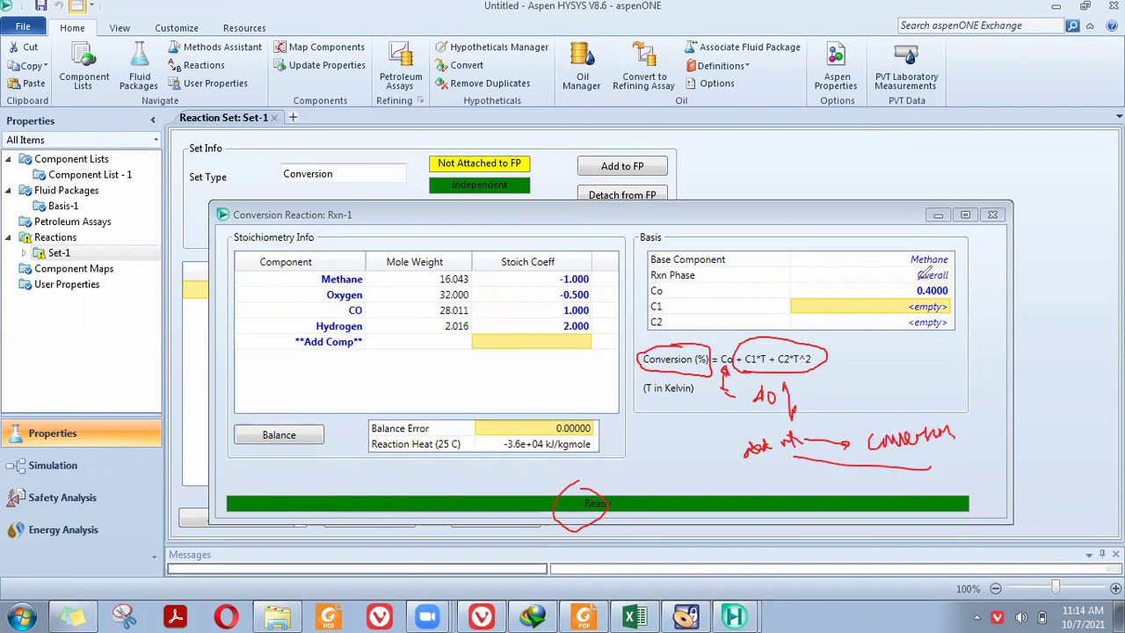
{"action": "mouse_move", "coordinate": [935, 293]}
{"action": "left_mouse_down"}
{"action": "mouse_move", "coordinate": [974, 272]}
{"action": "mouse_move", "coordinate": [932, 274]}
{"action": "mouse_move", "coordinate": [967, 280]}
{"action": "left_mouse_up"}
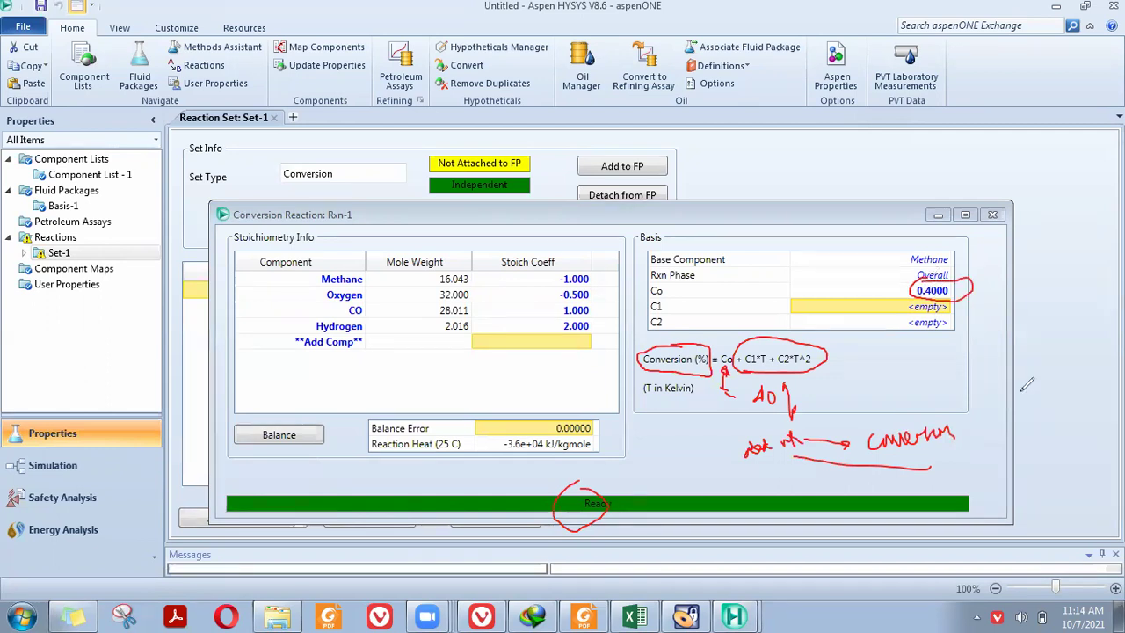
{"action": "left_click_drag", "start_coordinate": [618, 480], "coordinate": [654, 518]}
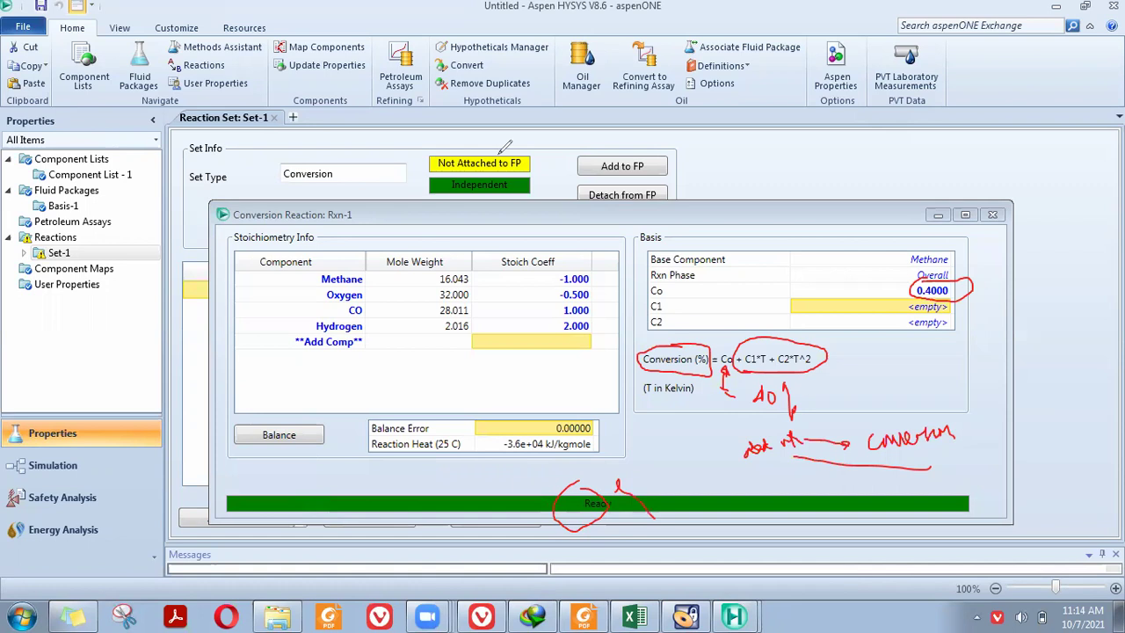
{"action": "key", "text": "e"}
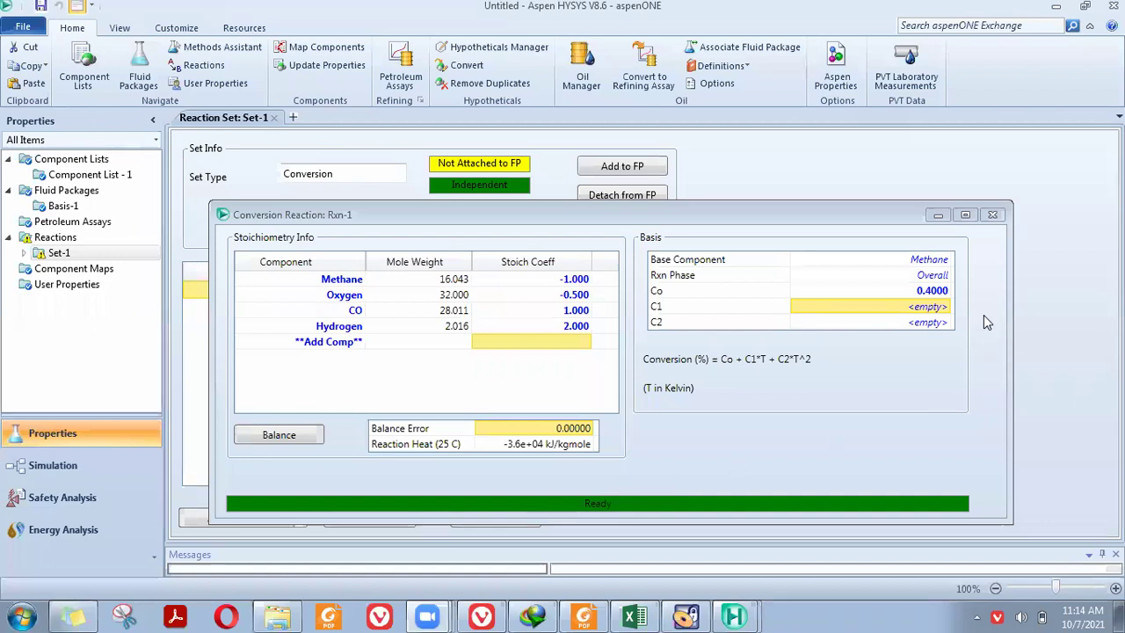
Step: Close the first reaction's window and add a second Conversion reaction to reaction set Set-1
{"action": "left_click", "coordinate": [995, 215]}
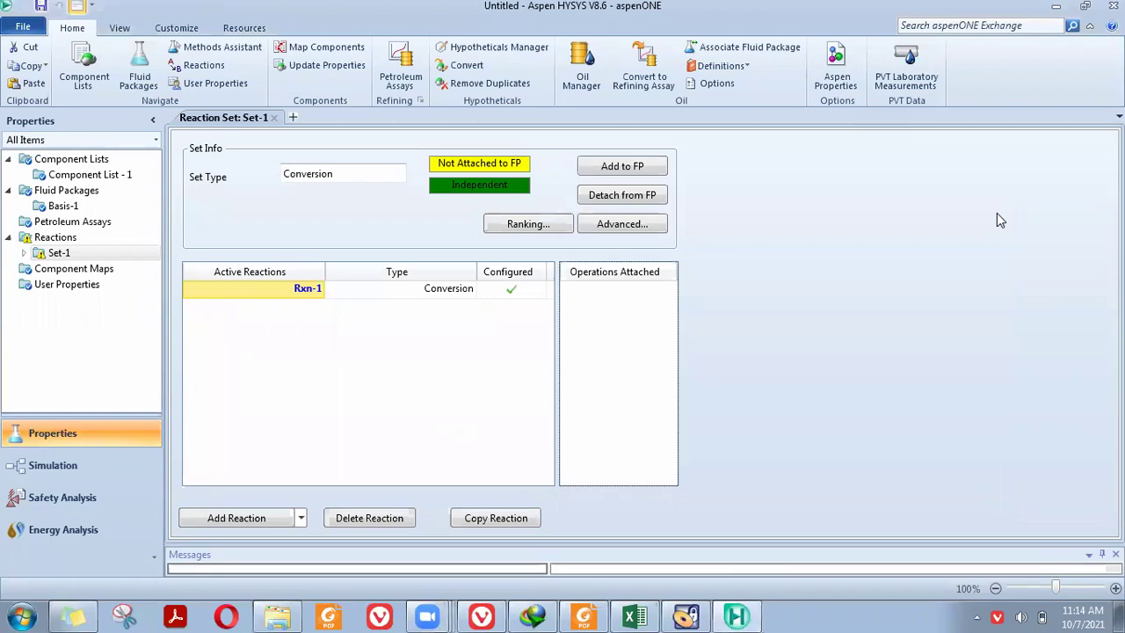
{"action": "left_click", "coordinate": [243, 519]}
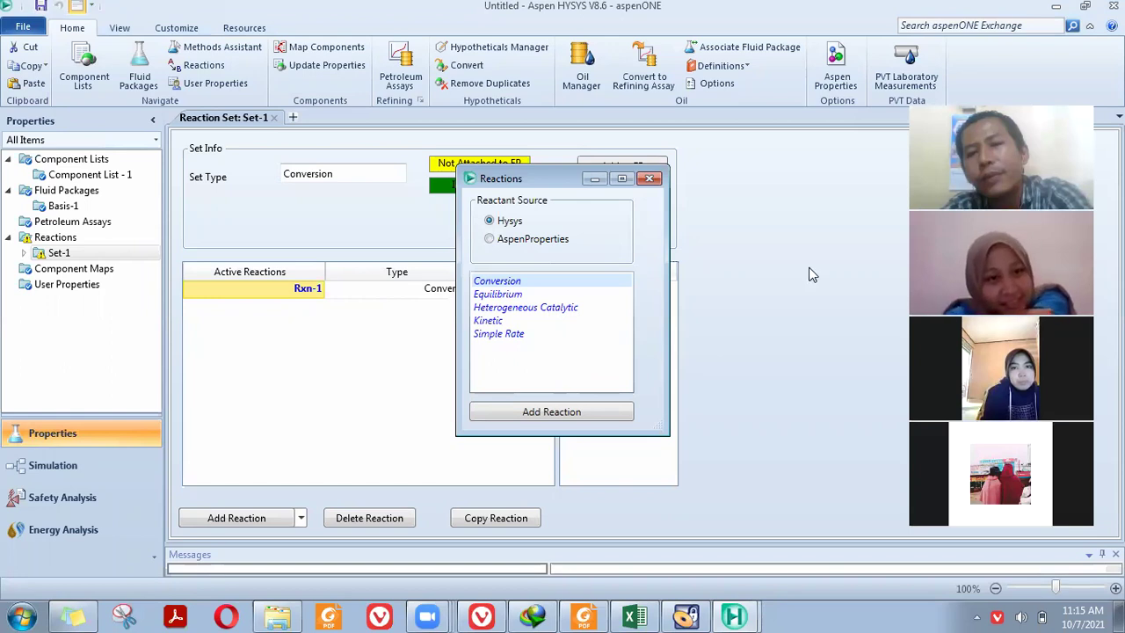
{"action": "left_click", "coordinate": [556, 414]}
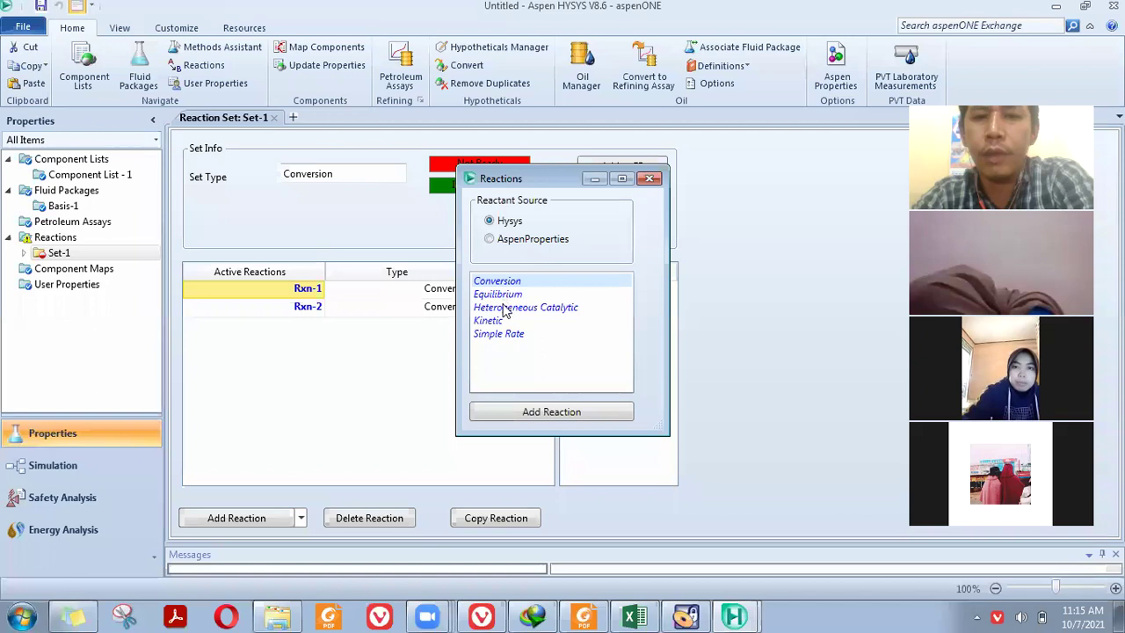
{"action": "left_click", "coordinate": [608, 329]}
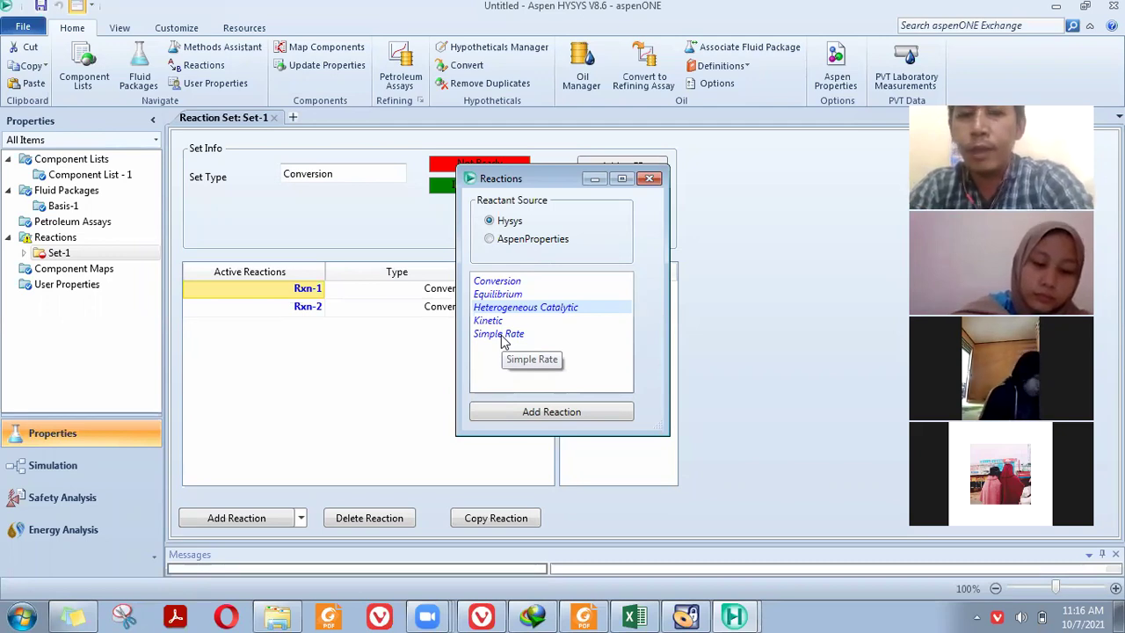
{"action": "key", "text": "Down"}
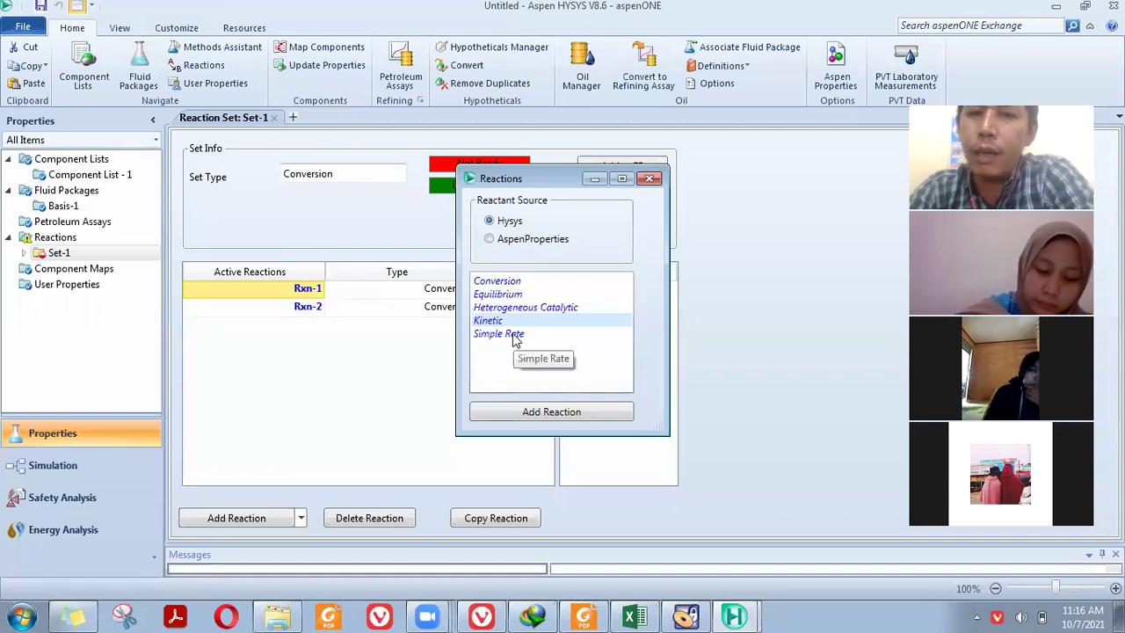
{"action": "left_click", "coordinate": [578, 358]}
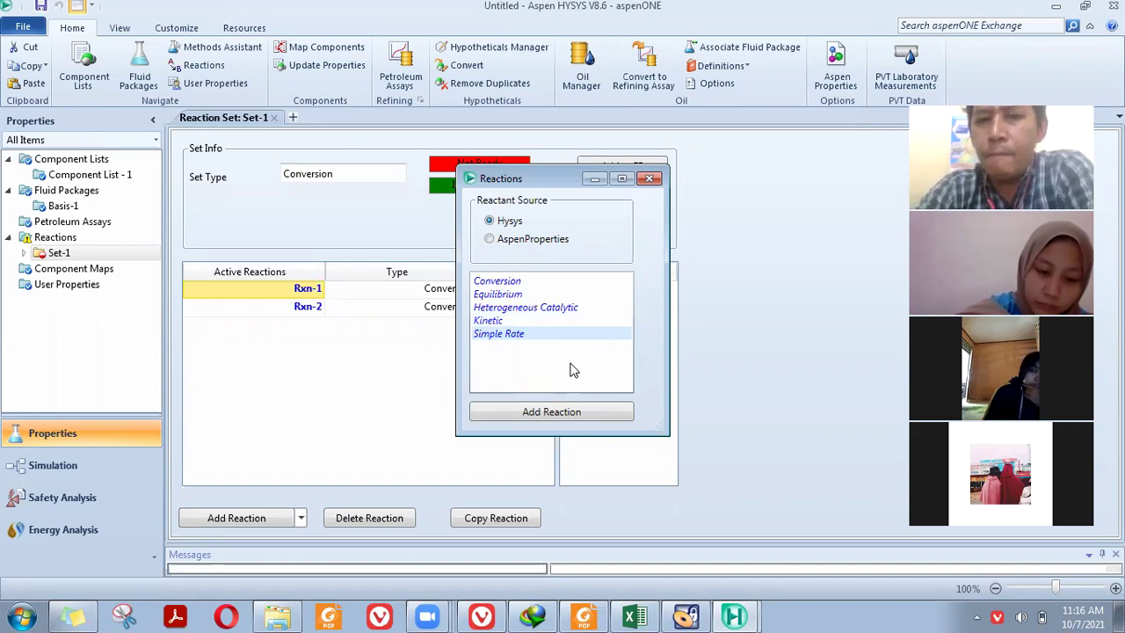
{"action": "left_click", "coordinate": [504, 283]}
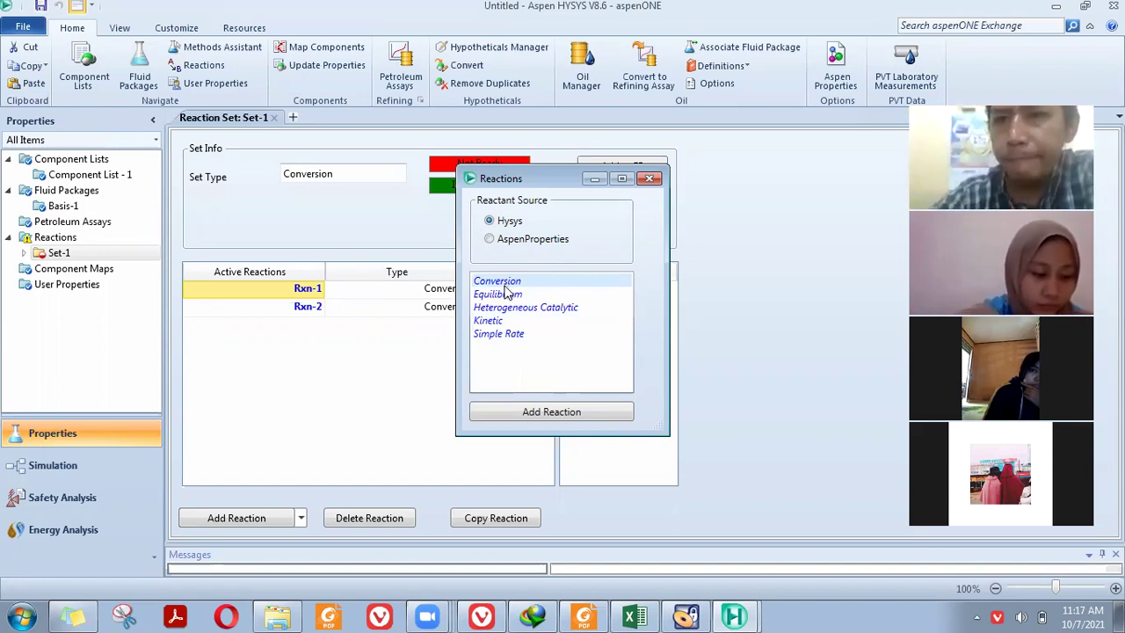
Step: Close the reaction type selection and open Rxn-2 from the active reactions for editing
{"action": "left_click", "coordinate": [651, 179]}
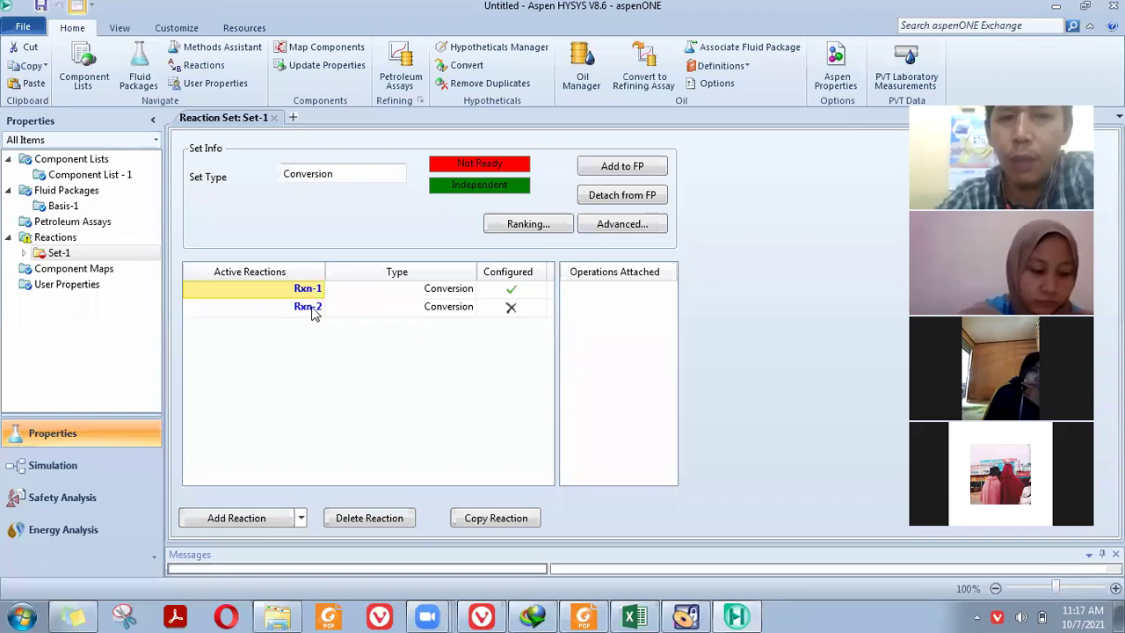
{"action": "left_click", "coordinate": [500, 313]}
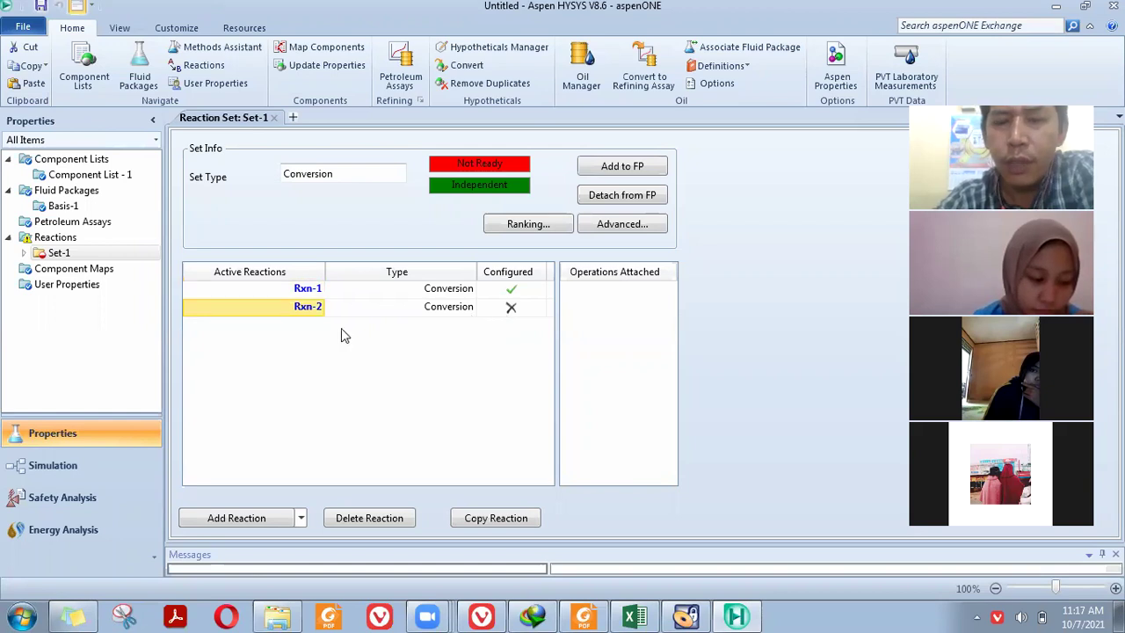
{"action": "double_click", "coordinate": [301, 309]}
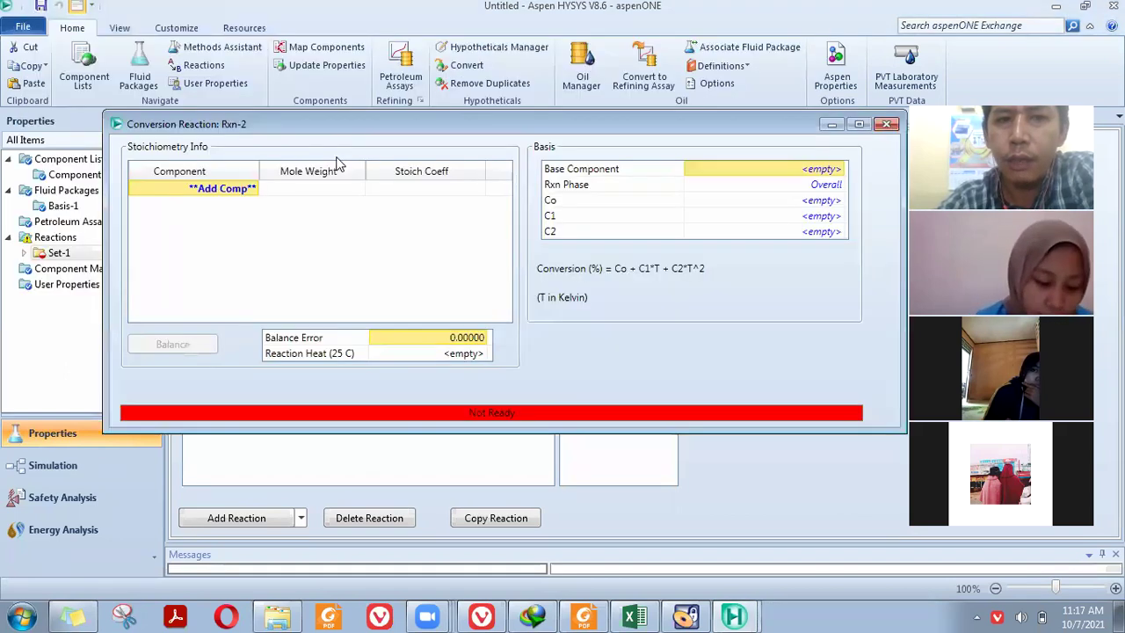
Step: Switch to the PDF manual, check the second reaction equation in the problem statement, and return to Rxn-2 in Aspen HYSYS
{"action": "left_click", "coordinate": [582, 616]}
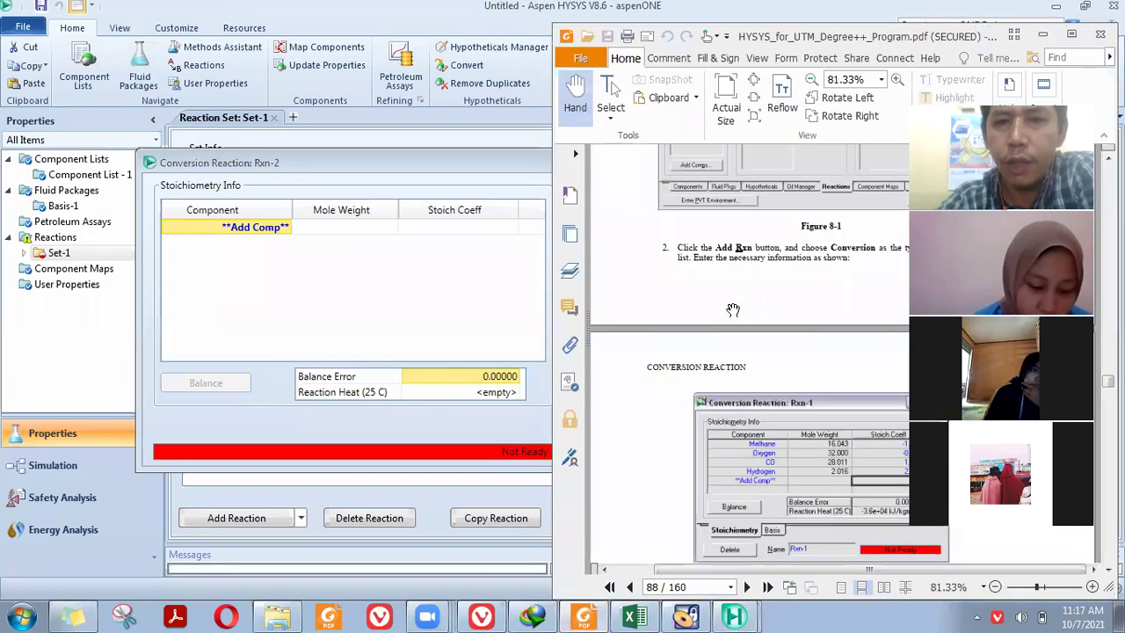
{"action": "scroll", "coordinate": [733, 310], "scroll_direction": "up", "scroll_amount": 6}
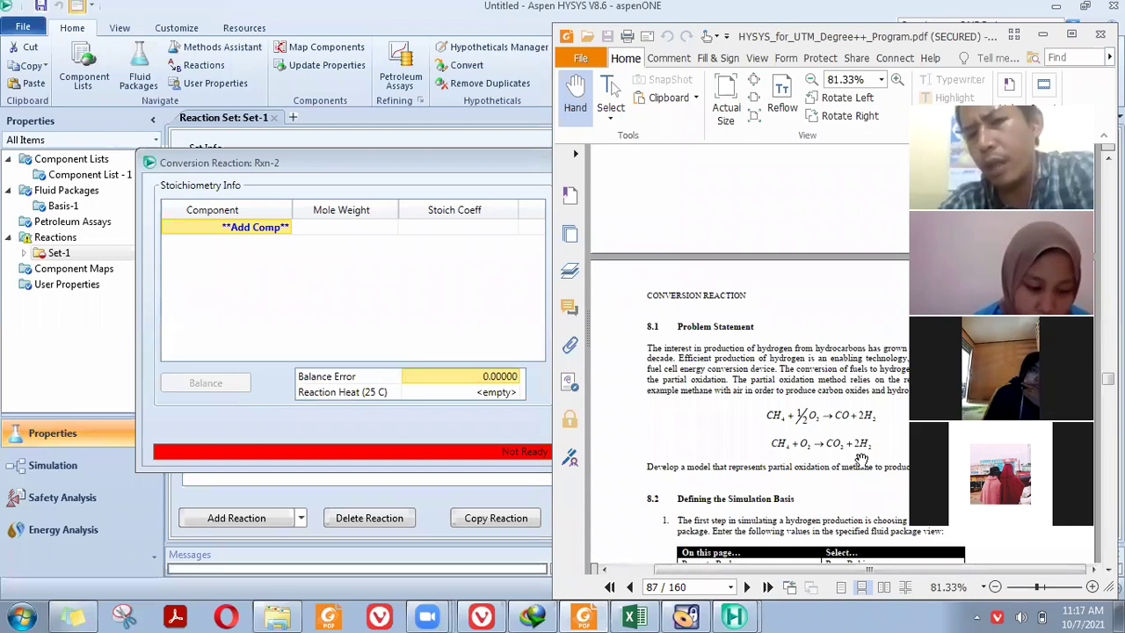
{"action": "left_click", "coordinate": [325, 306]}
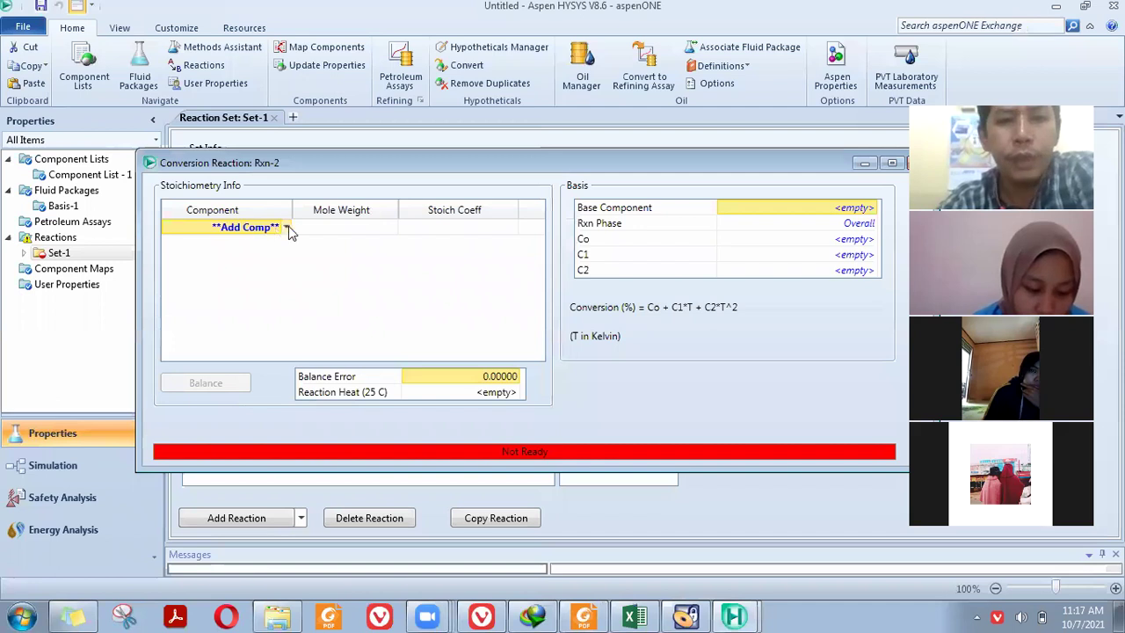
Step: Add Methane, Oxygen, CO2 and Hydrogen as the components of the second conversion reaction
{"action": "left_click", "coordinate": [285, 227]}
{"action": "left_click", "coordinate": [264, 249]}
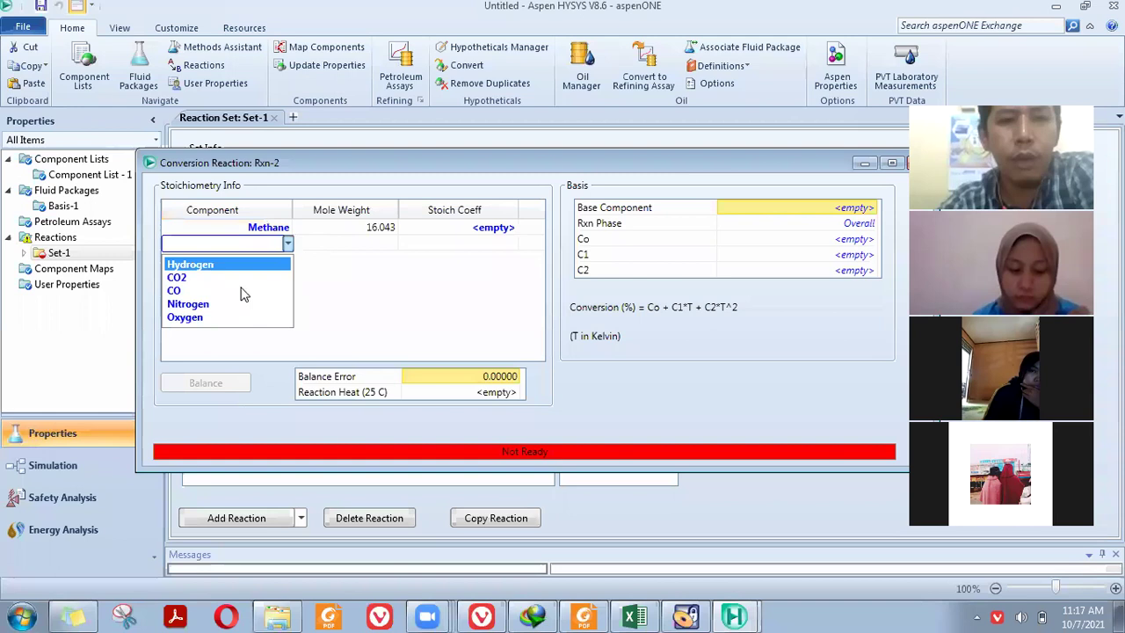
{"action": "left_click", "coordinate": [233, 317]}
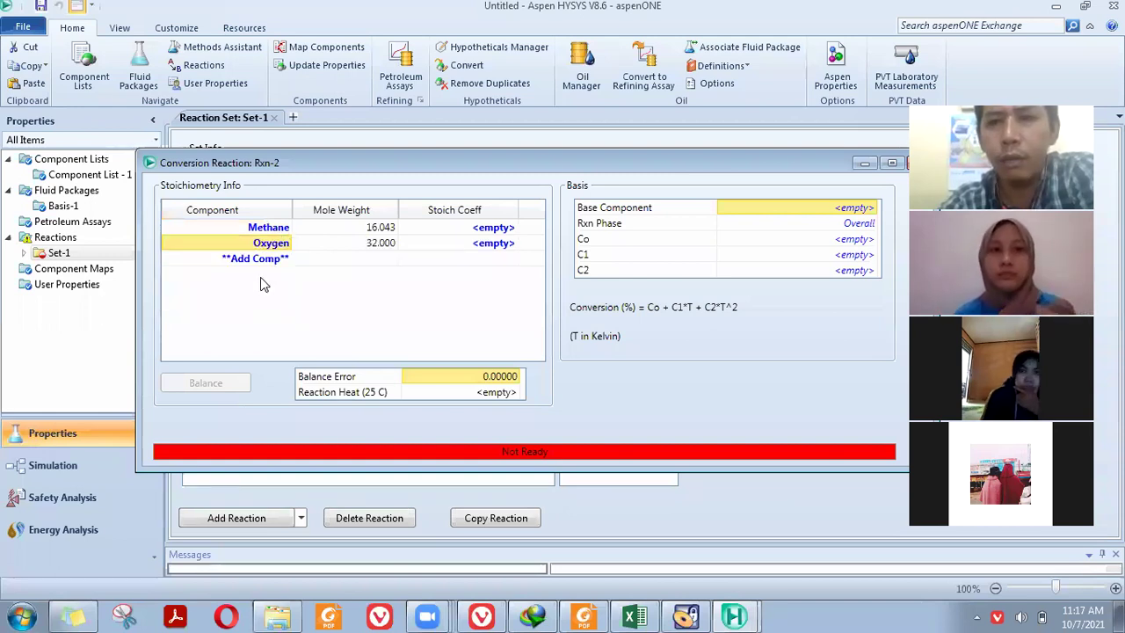
{"action": "left_click", "coordinate": [285, 262]}
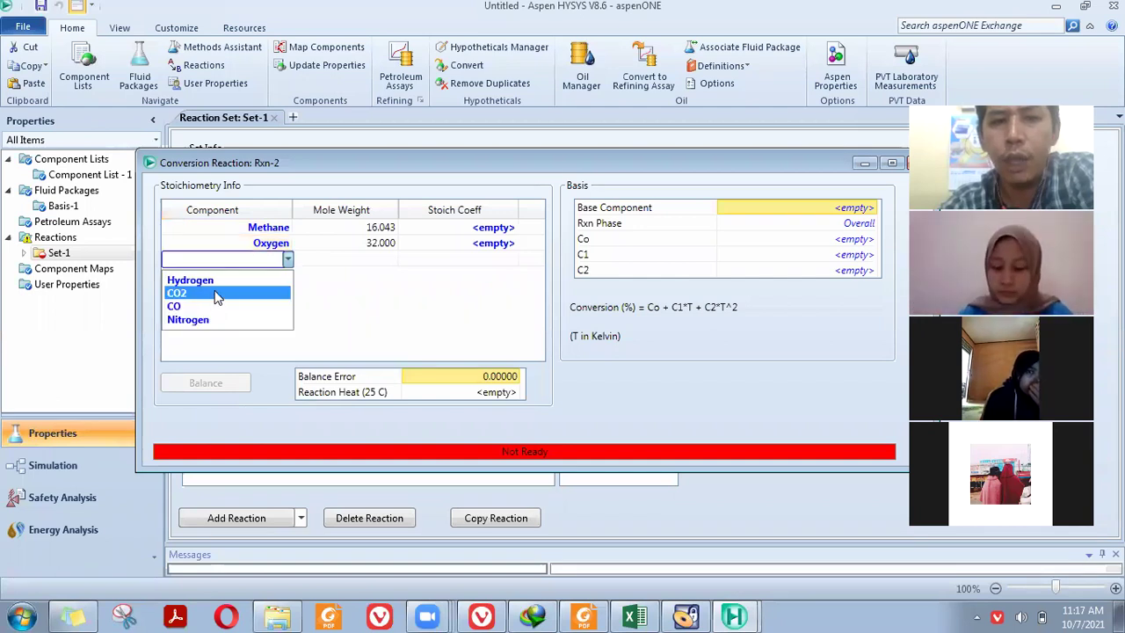
{"action": "left_click", "coordinate": [284, 291]}
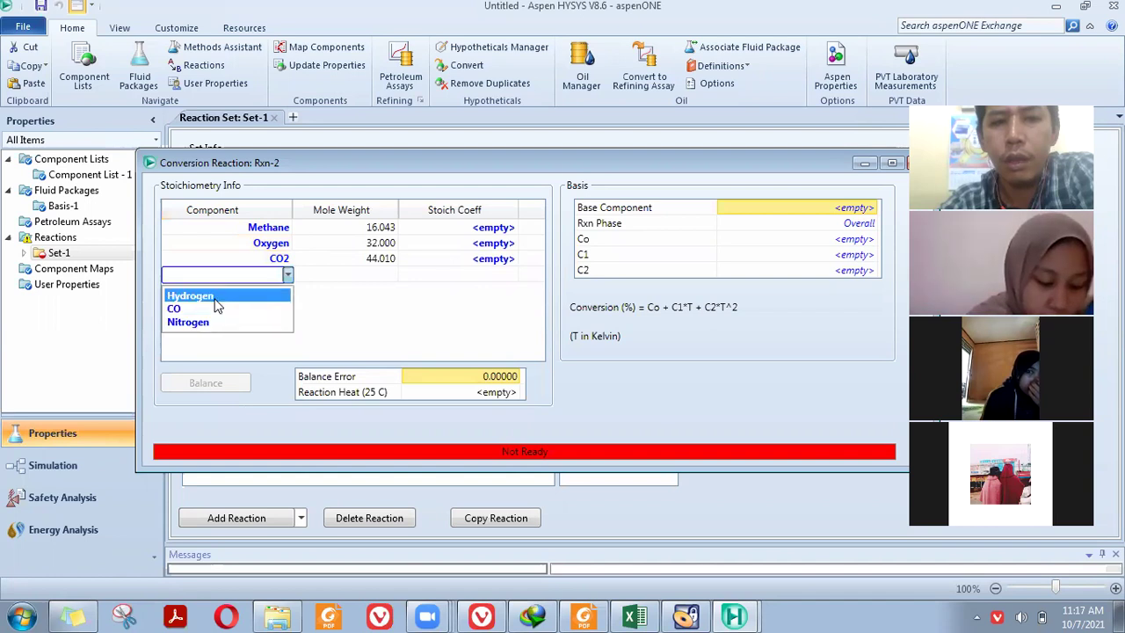
{"action": "key", "text": "Return"}
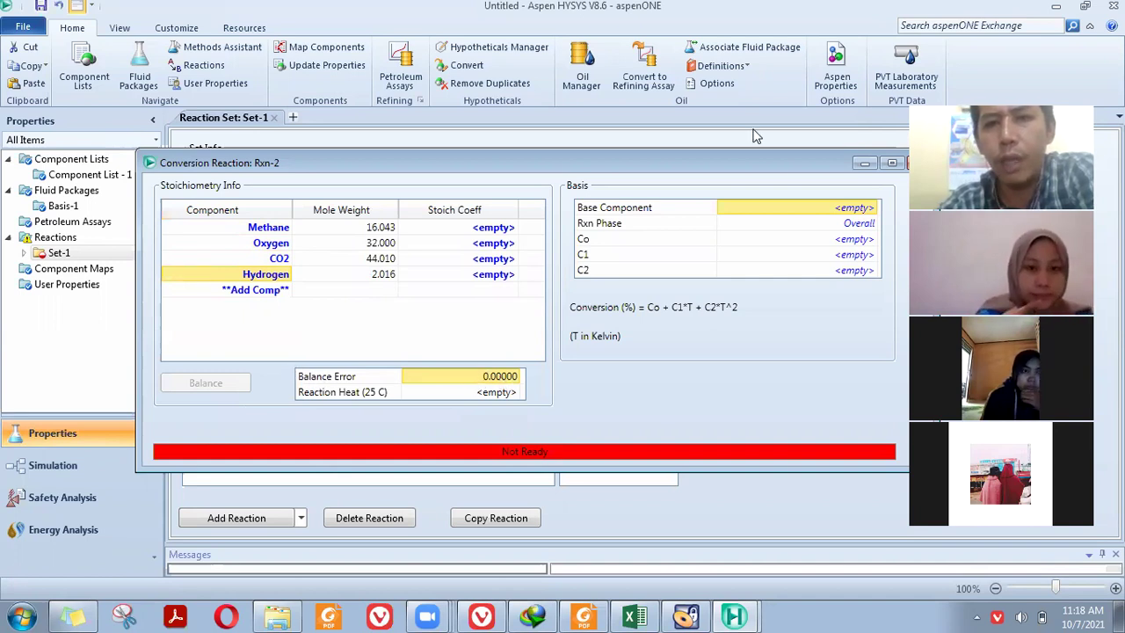
{"action": "mouse_move", "coordinate": [489, 355]}
{"action": "left_mouse_down"}
{"action": "mouse_move", "coordinate": [468, 383]}
{"action": "mouse_move", "coordinate": [516, 393]}
{"action": "left_mouse_up"}
{"action": "left_click_drag", "start_coordinate": [509, 356], "coordinate": [521, 392]}
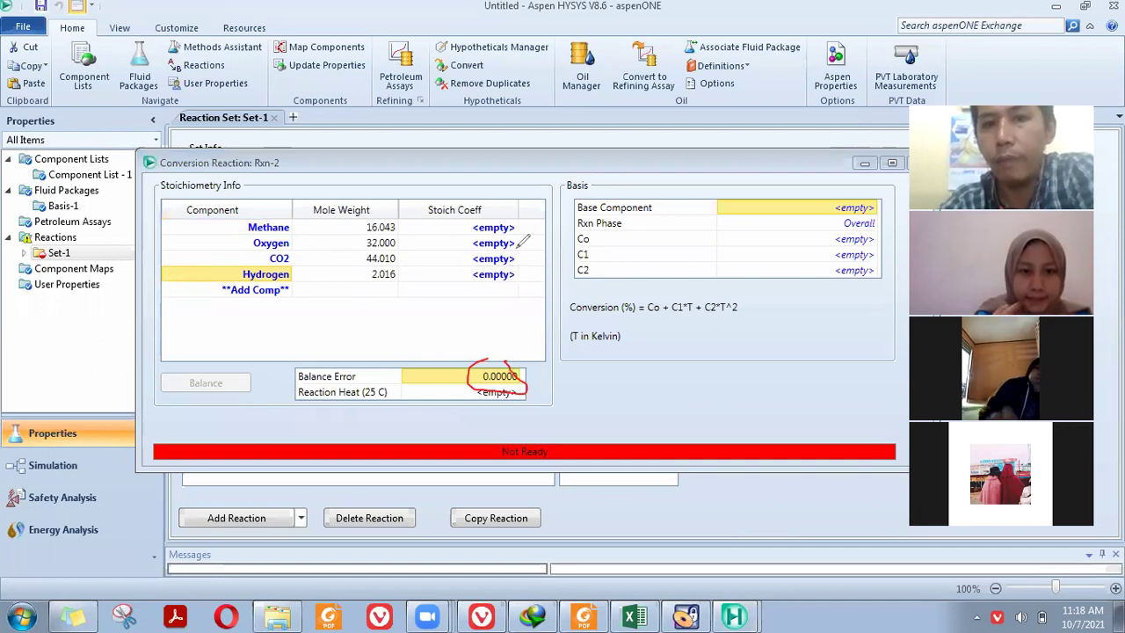
{"action": "left_click_drag", "start_coordinate": [522, 227], "coordinate": [533, 290]}
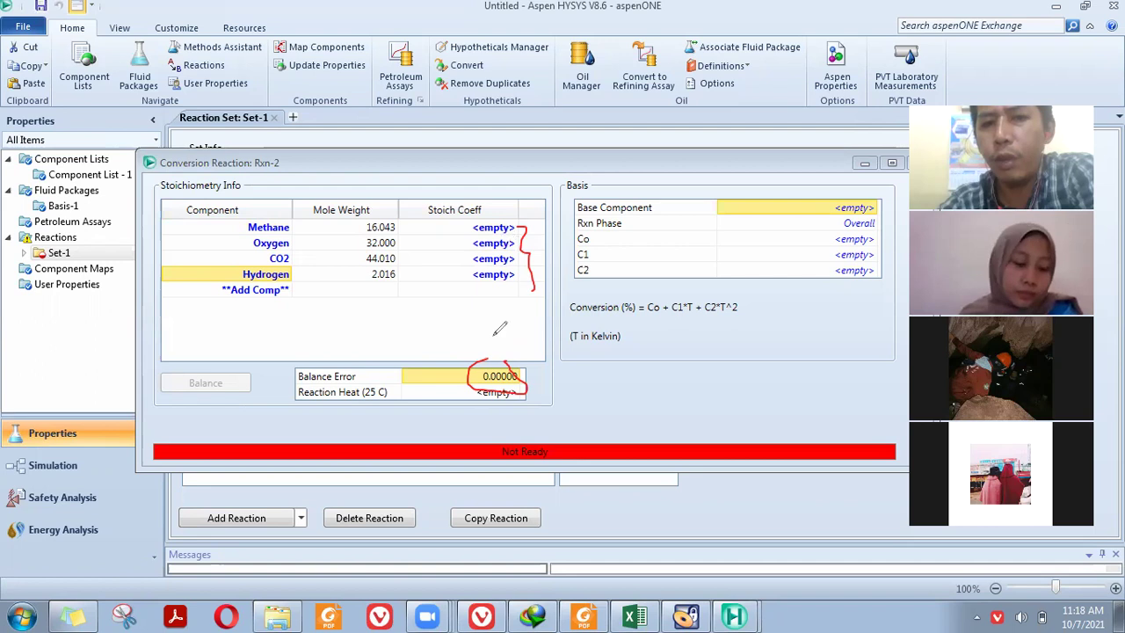
{"action": "left_click_drag", "start_coordinate": [529, 373], "coordinate": [545, 367]}
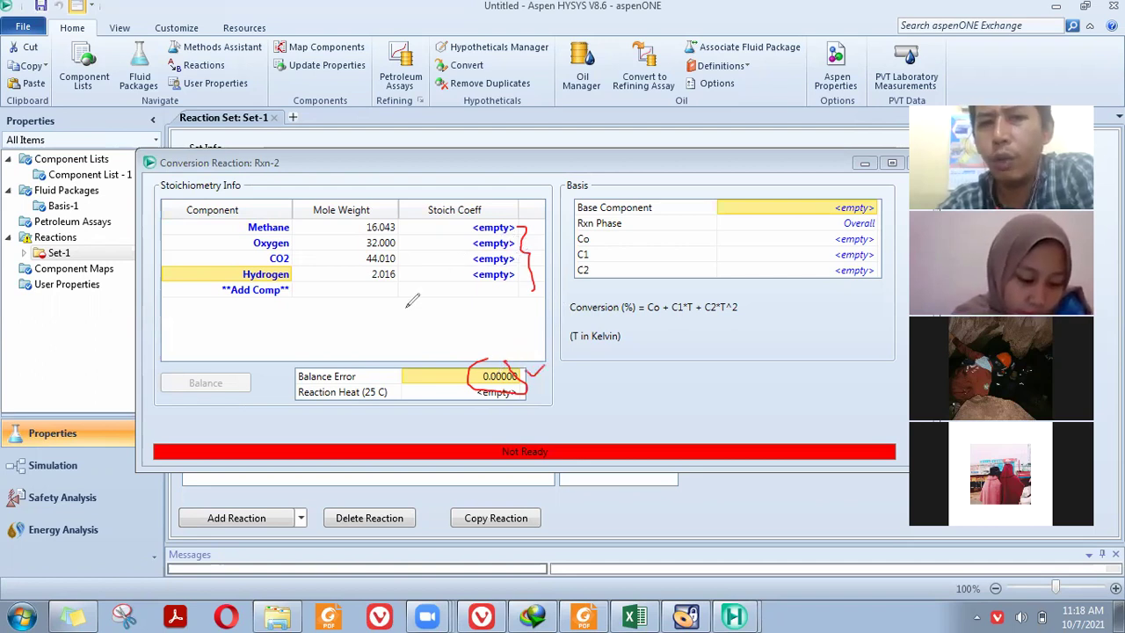
{"action": "left_click_drag", "start_coordinate": [337, 329], "coordinate": [414, 331]}
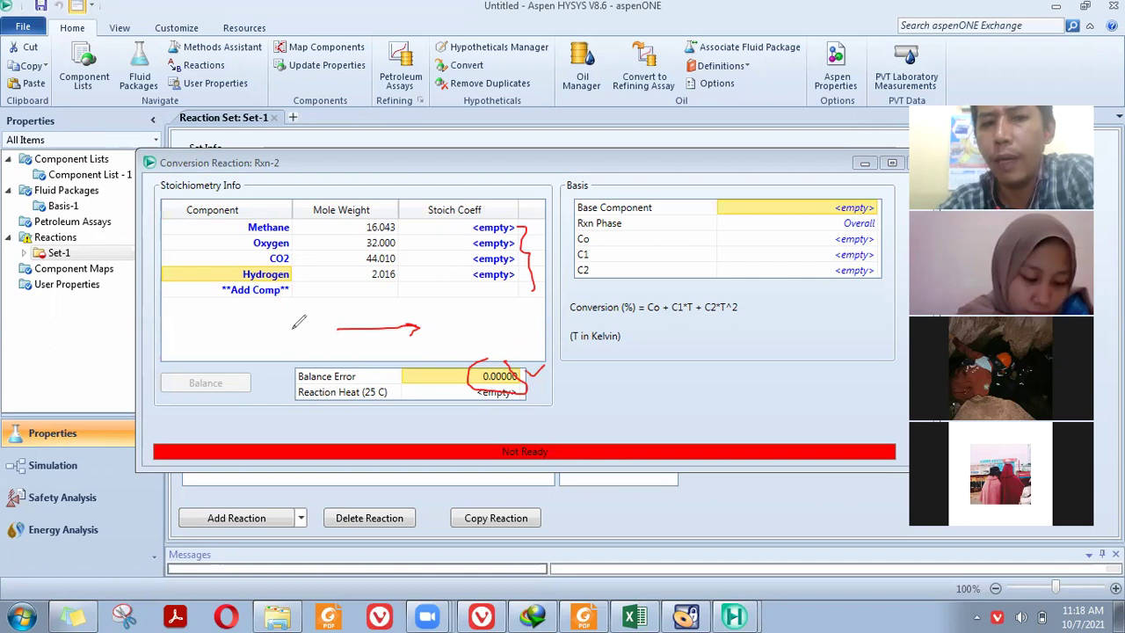
{"action": "left_click_drag", "start_coordinate": [291, 330], "coordinate": [322, 332]}
{"action": "left_click_drag", "start_coordinate": [328, 322], "coordinate": [332, 328]}
{"action": "mouse_move", "coordinate": [441, 309]}
{"action": "left_mouse_down"}
{"action": "mouse_move", "coordinate": [502, 317]}
{"action": "mouse_move", "coordinate": [503, 328]}
{"action": "left_mouse_up"}
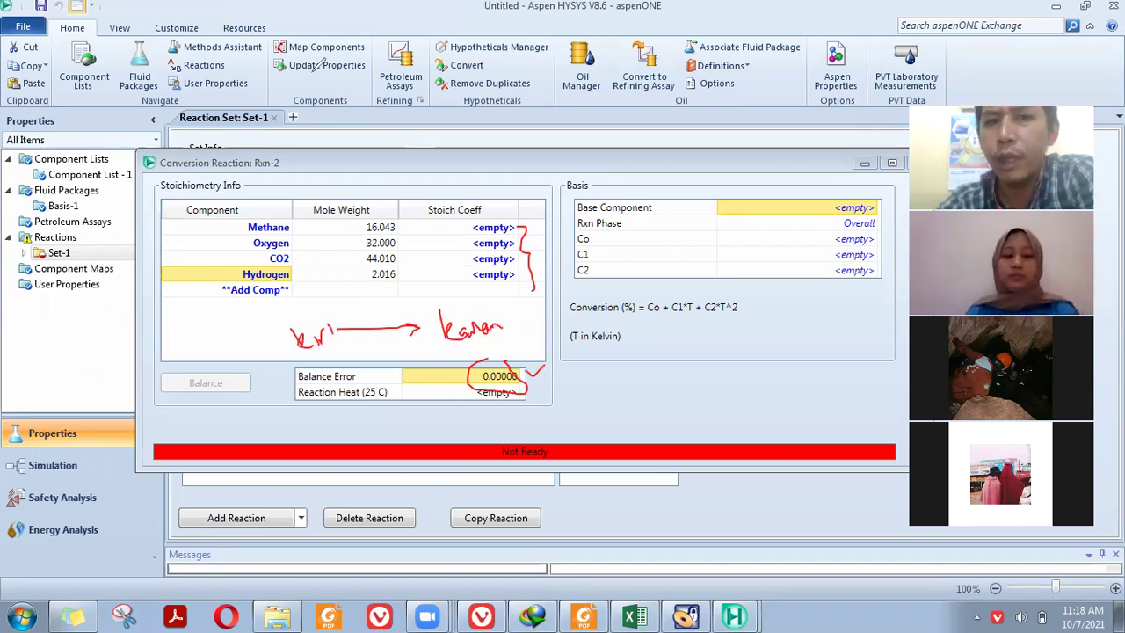
Step: Enter the Rxn-2 stoichiometric coefficients as -1 for Methane, -1 for Oxygen, 1 for CO2 and 1 for Hydrogen
{"action": "left_click", "coordinate": [501, 230]}
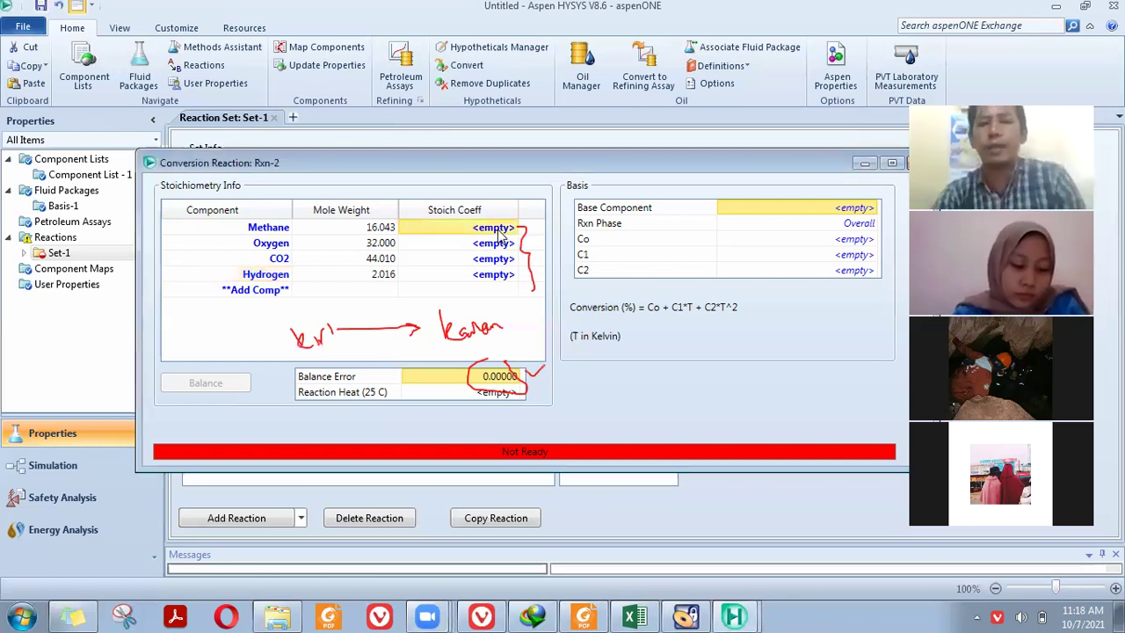
{"action": "type", "text": "-1"}
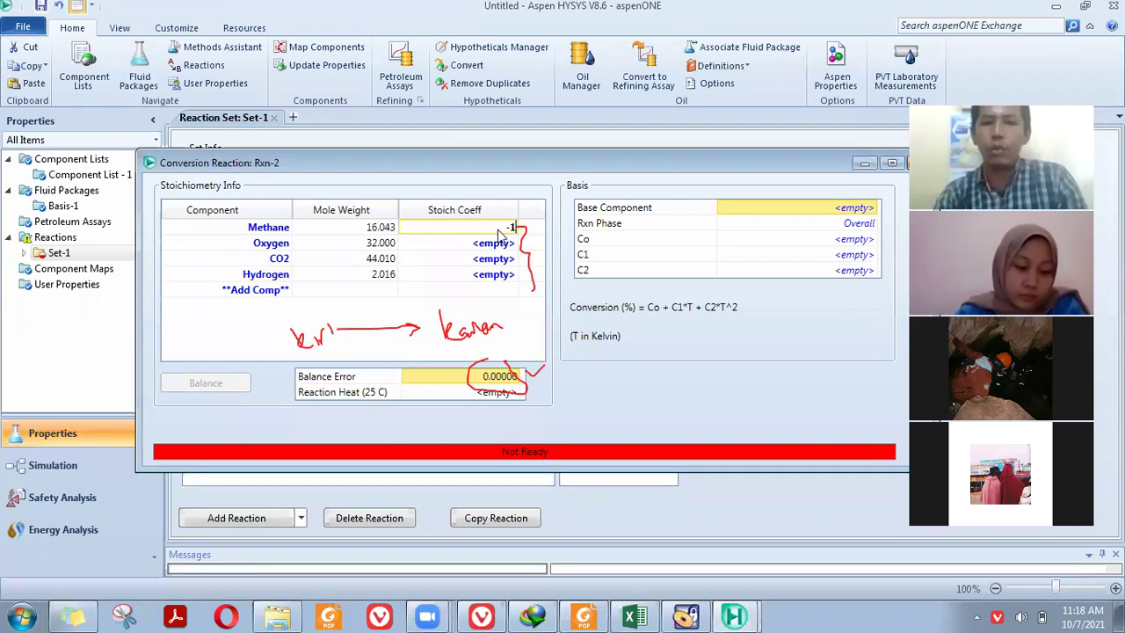
{"action": "key", "text": "Return"}
{"action": "type", "text": "-1"}
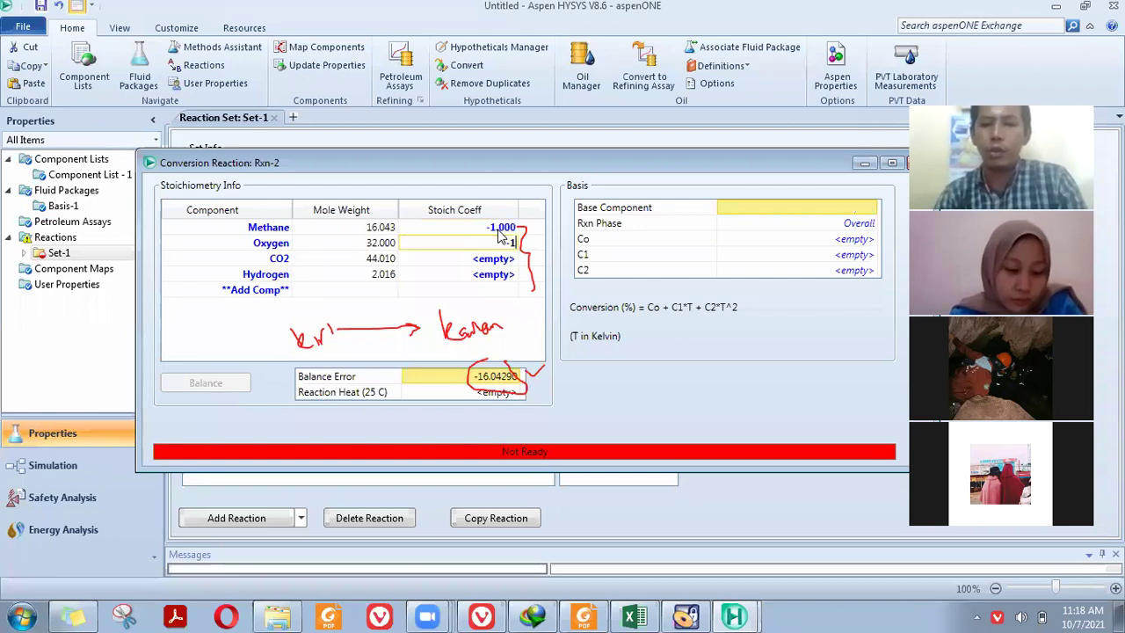
{"action": "key", "text": "Return"}
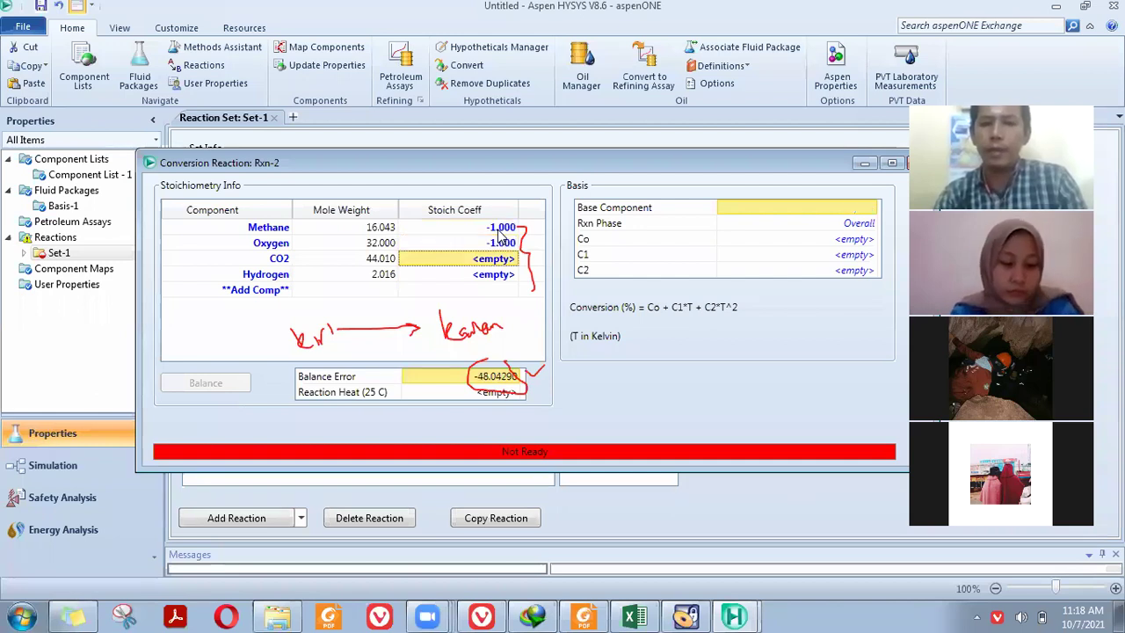
{"action": "type", "text": "1"}
{"action": "key", "text": "Return"}
{"action": "type", "text": "1"}
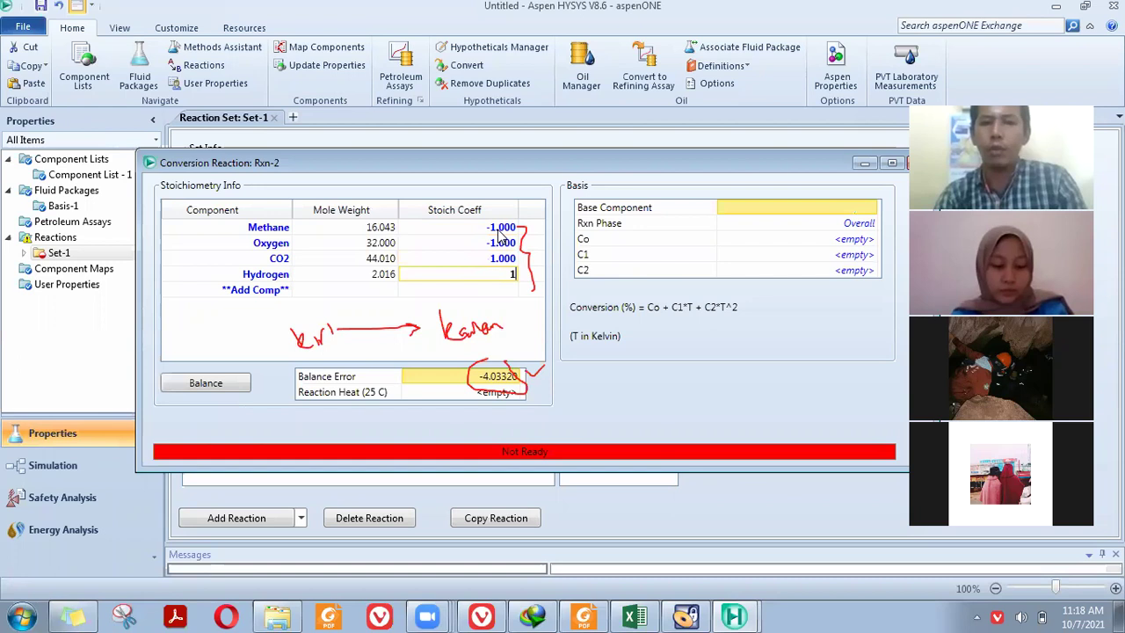
{"action": "key", "text": "Return"}
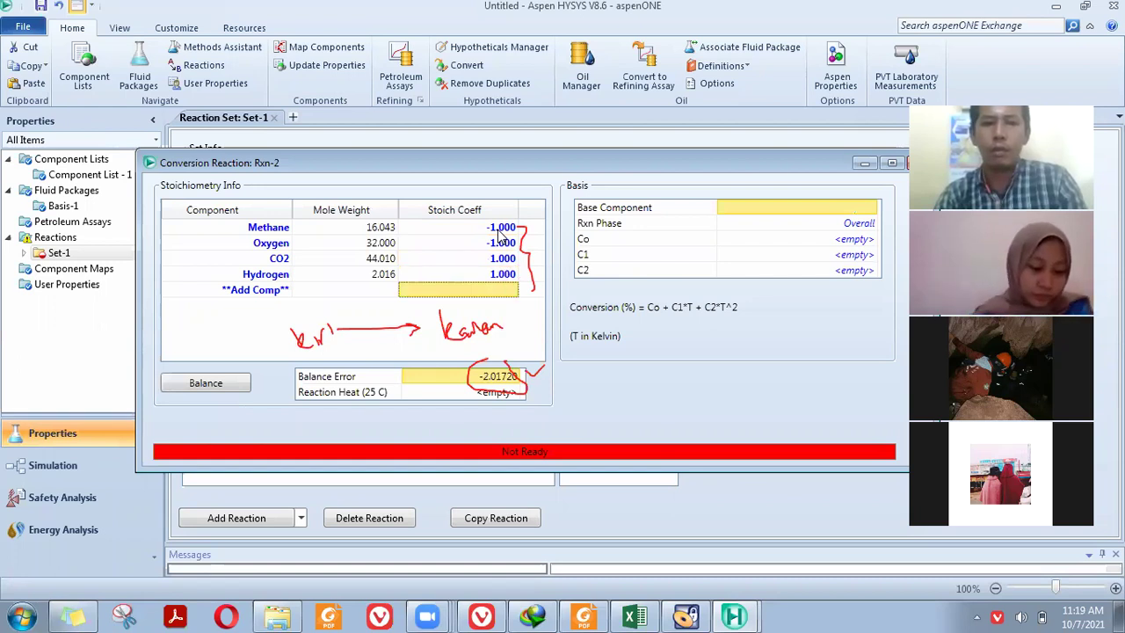
Step: Set Hydrogen's stoichiometric coefficient in Rxn-2 to 2 to balance the reaction
{"action": "key", "text": "Up"}
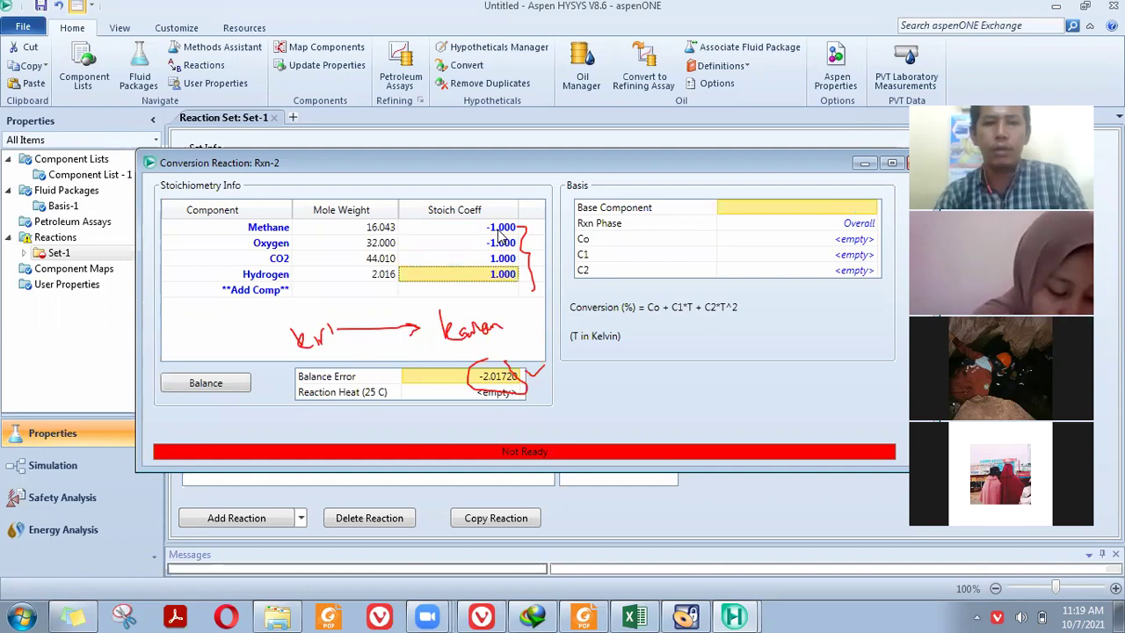
{"action": "key", "text": "Up"}
{"action": "key", "text": "Up"}
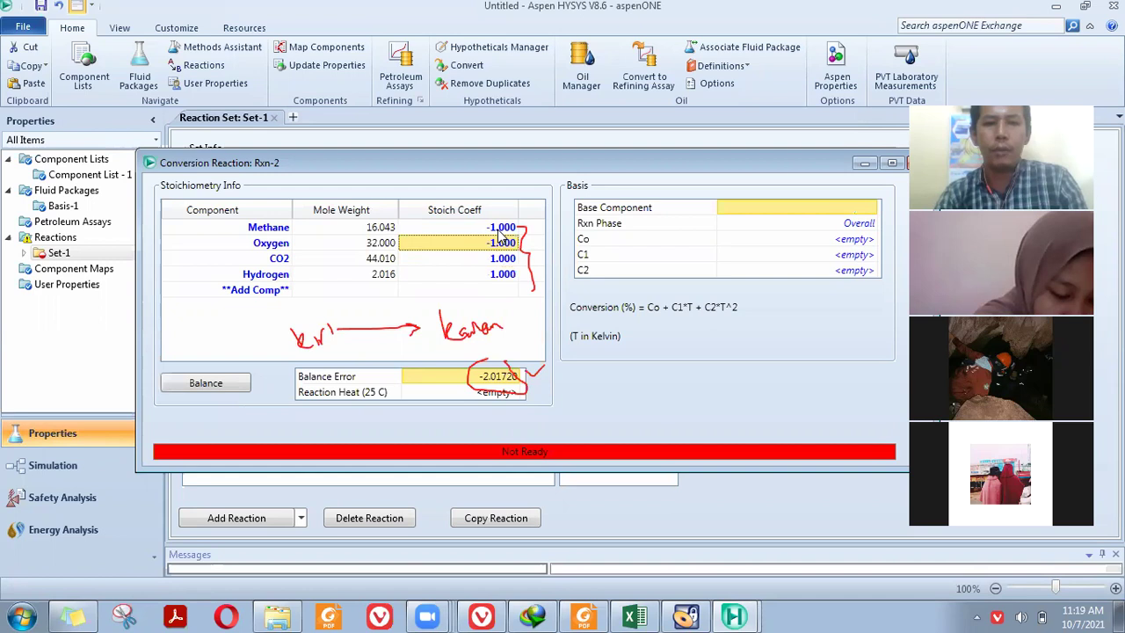
{"action": "key", "text": "Down"}
{"action": "key", "text": "Down"}
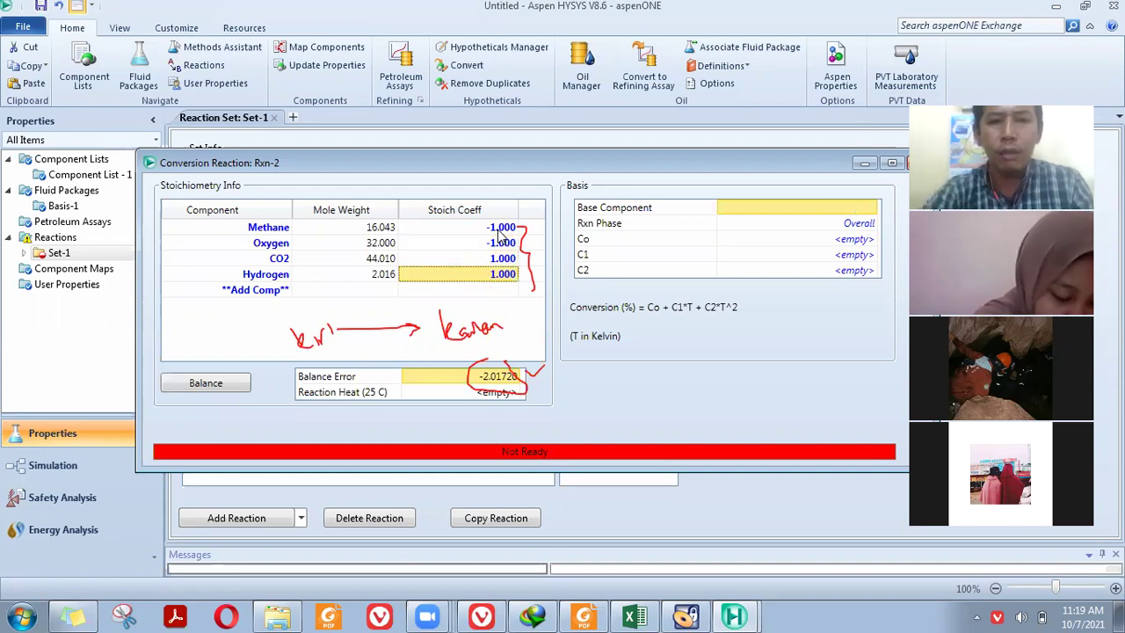
{"action": "left_click", "coordinate": [490, 276]}
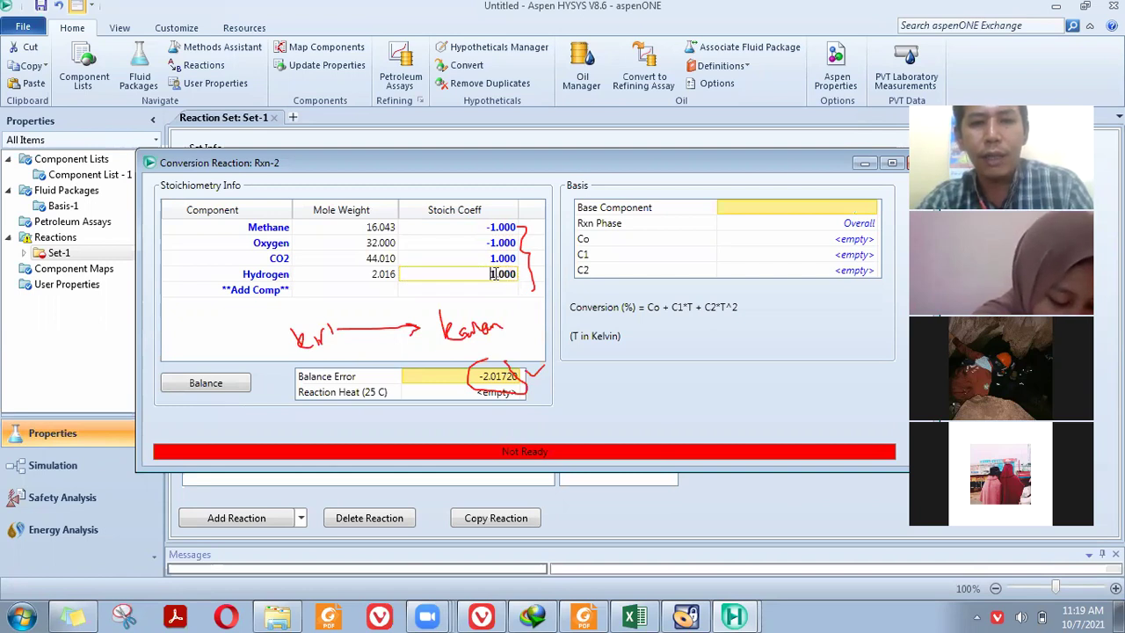
{"action": "type", "text": "2"}
{"action": "key", "text": "Return"}
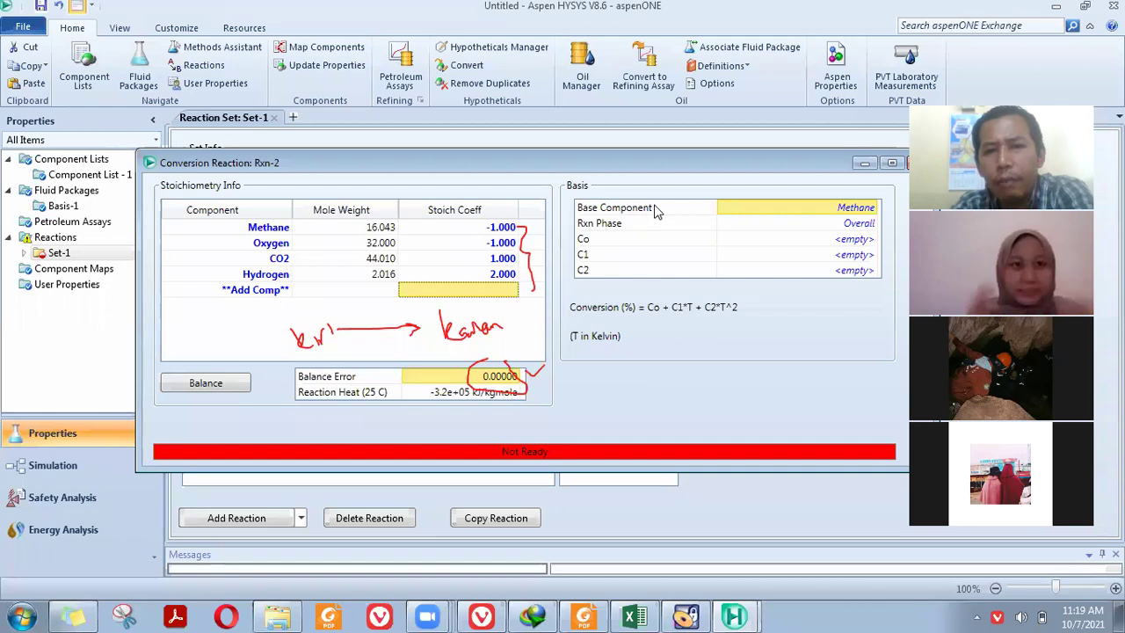
{"action": "left_click", "coordinate": [711, 204]}
{"action": "left_click", "coordinate": [837, 205]}
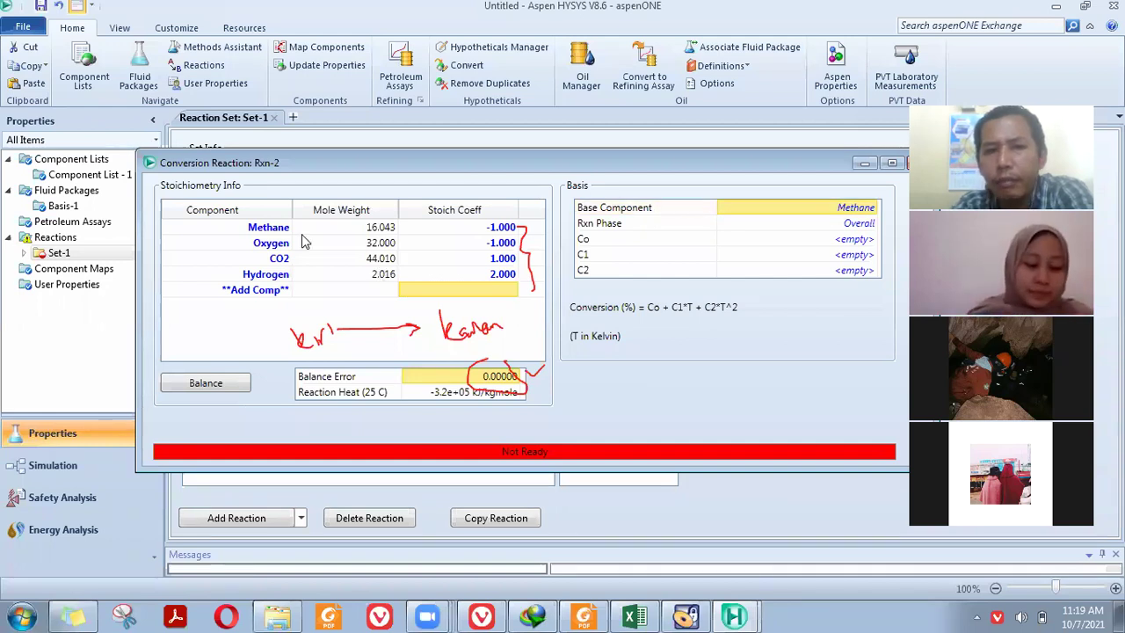
{"action": "mouse_move", "coordinate": [237, 220]}
{"action": "left_mouse_down"}
{"action": "mouse_move", "coordinate": [253, 232]}
{"action": "mouse_move", "coordinate": [302, 227]}
{"action": "mouse_move", "coordinate": [257, 209]}
{"action": "mouse_move", "coordinate": [239, 227]}
{"action": "left_mouse_up"}
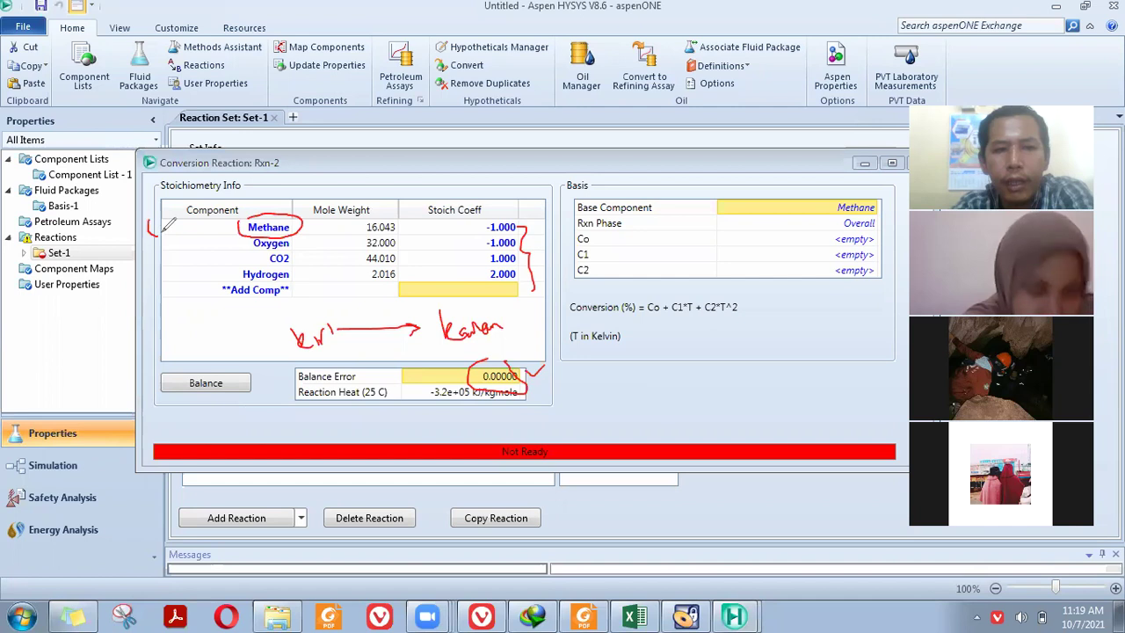
{"action": "left_click_drag", "start_coordinate": [170, 233], "coordinate": [214, 235]}
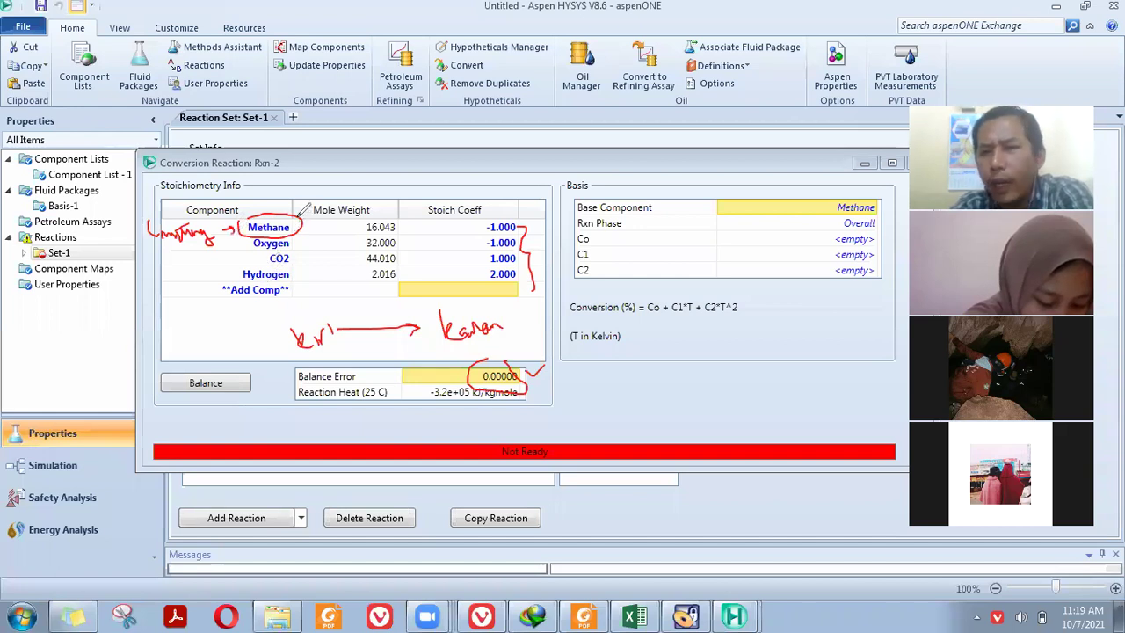
{"action": "mouse_move", "coordinate": [299, 218]}
{"action": "left_mouse_down"}
{"action": "mouse_move", "coordinate": [332, 180]}
{"action": "mouse_move", "coordinate": [450, 158]}
{"action": "left_mouse_up"}
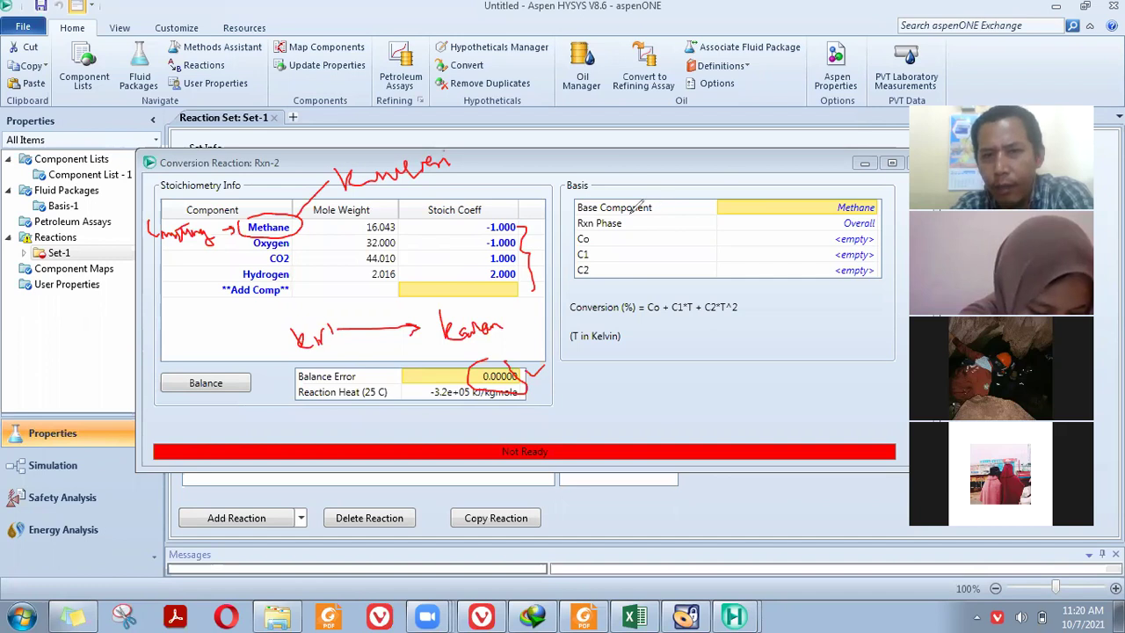
{"action": "mouse_move", "coordinate": [664, 201]}
{"action": "left_mouse_down"}
{"action": "mouse_move", "coordinate": [561, 202]}
{"action": "mouse_move", "coordinate": [591, 217]}
{"action": "mouse_move", "coordinate": [728, 207]}
{"action": "left_mouse_up"}
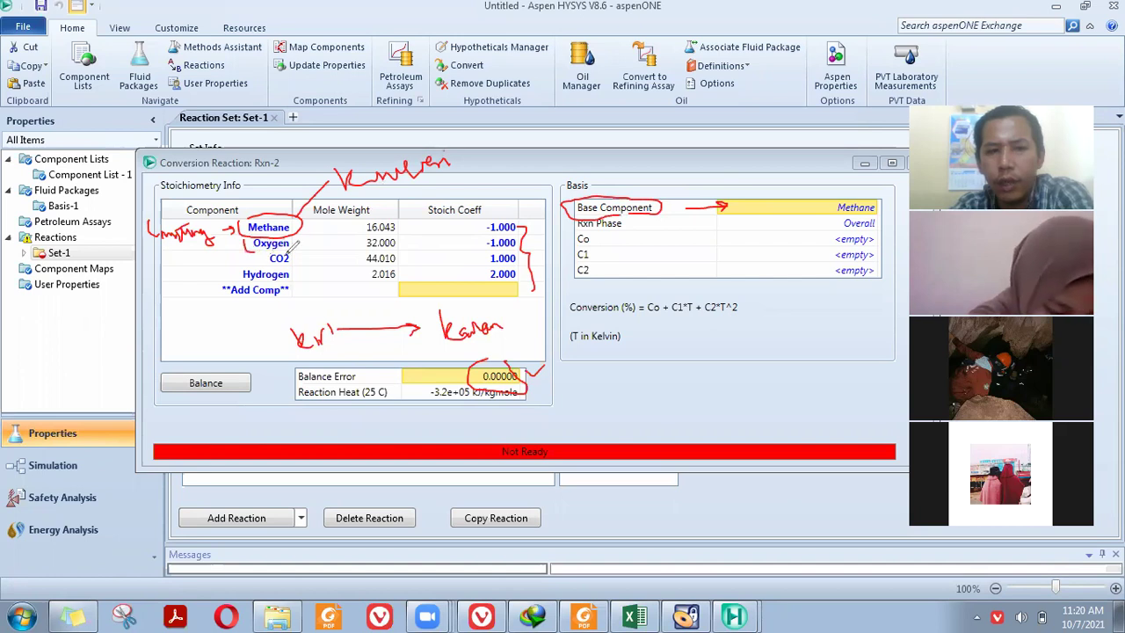
{"action": "left_click_drag", "start_coordinate": [309, 231], "coordinate": [299, 234]}
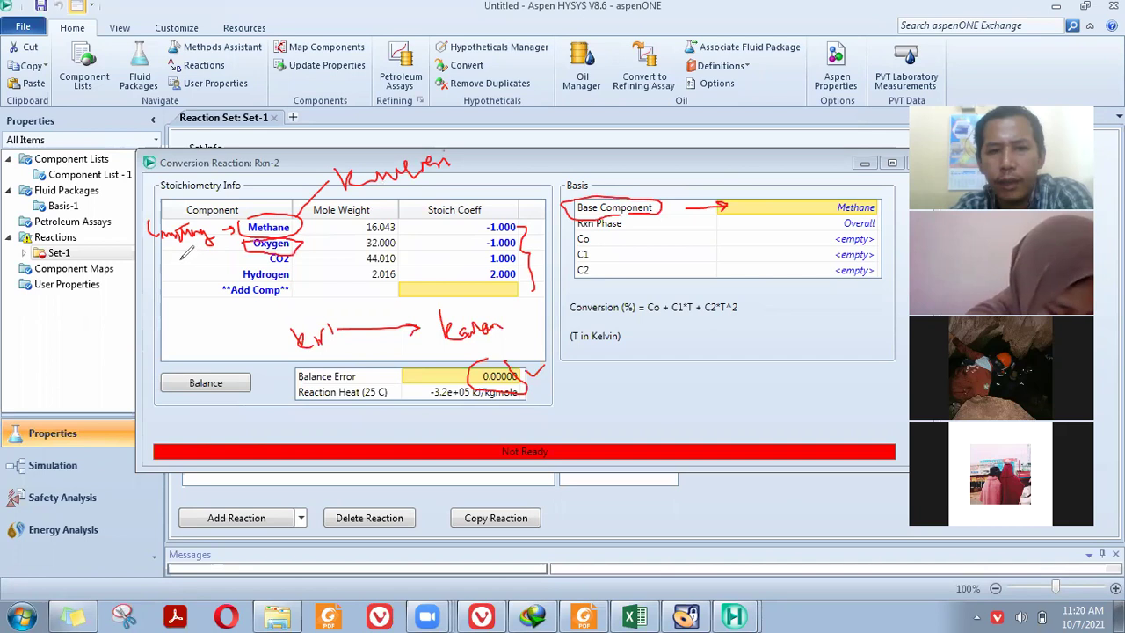
{"action": "mouse_move", "coordinate": [175, 263]}
{"action": "left_mouse_down"}
{"action": "mouse_move", "coordinate": [236, 231]}
{"action": "mouse_move", "coordinate": [232, 247]}
{"action": "left_mouse_up"}
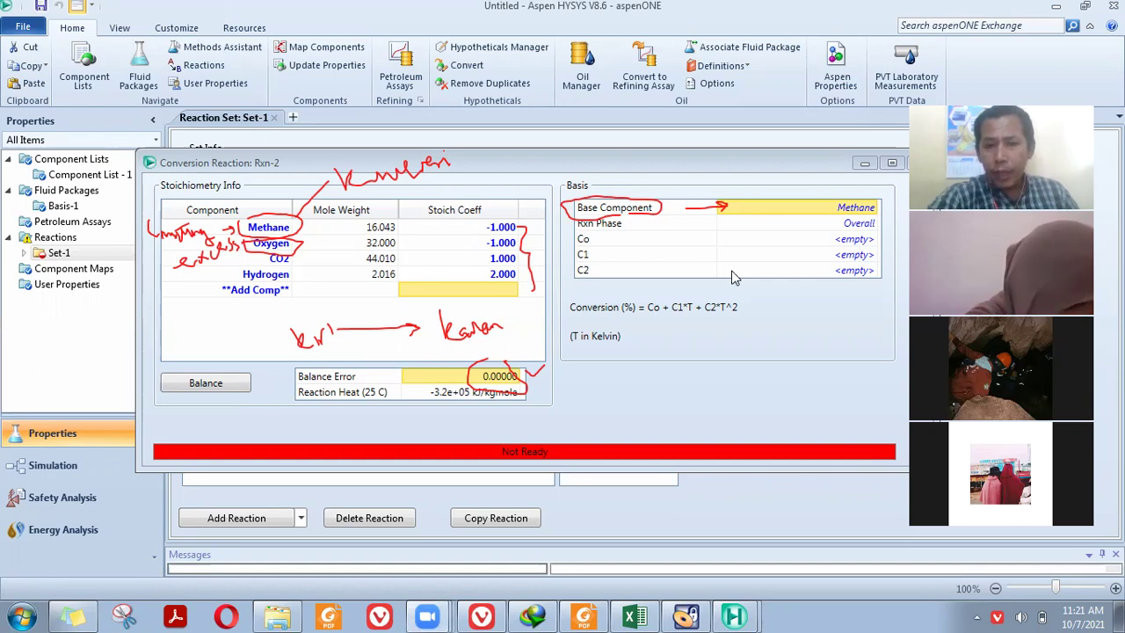
Step: Enter 0.6 as the Co conversion value of Rxn-2
{"action": "left_click", "coordinate": [842, 243]}
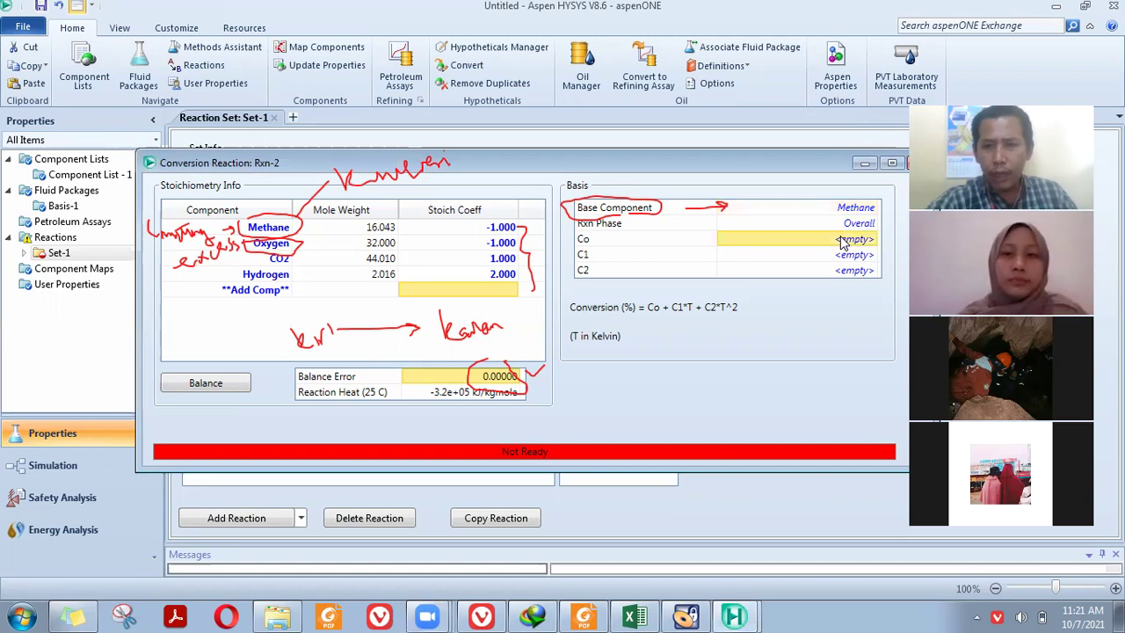
{"action": "type", "text": "6"}
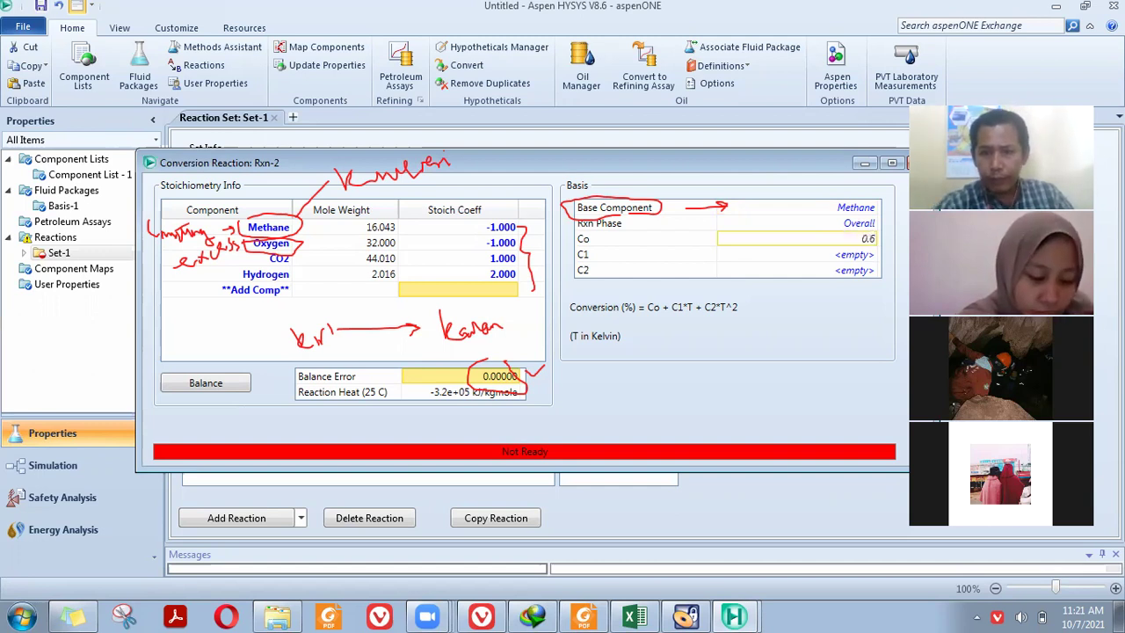
{"action": "key", "text": "Return"}
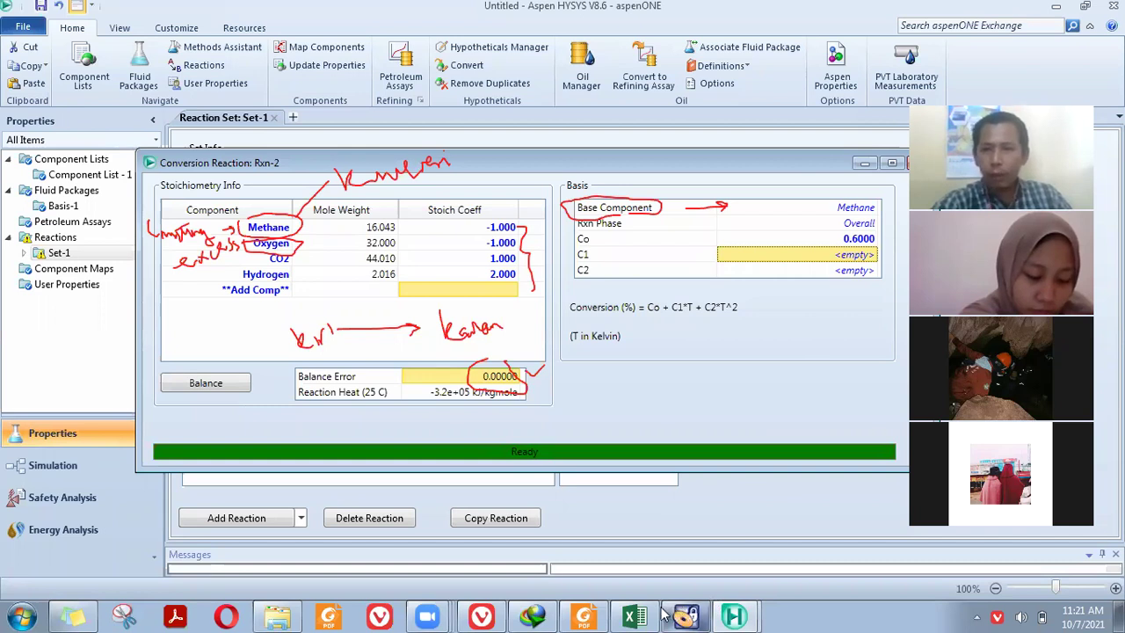
Step: Set the Co conversion value of Rxn-2 to 60 percent
{"action": "mouse_move", "coordinate": [665, 604]}
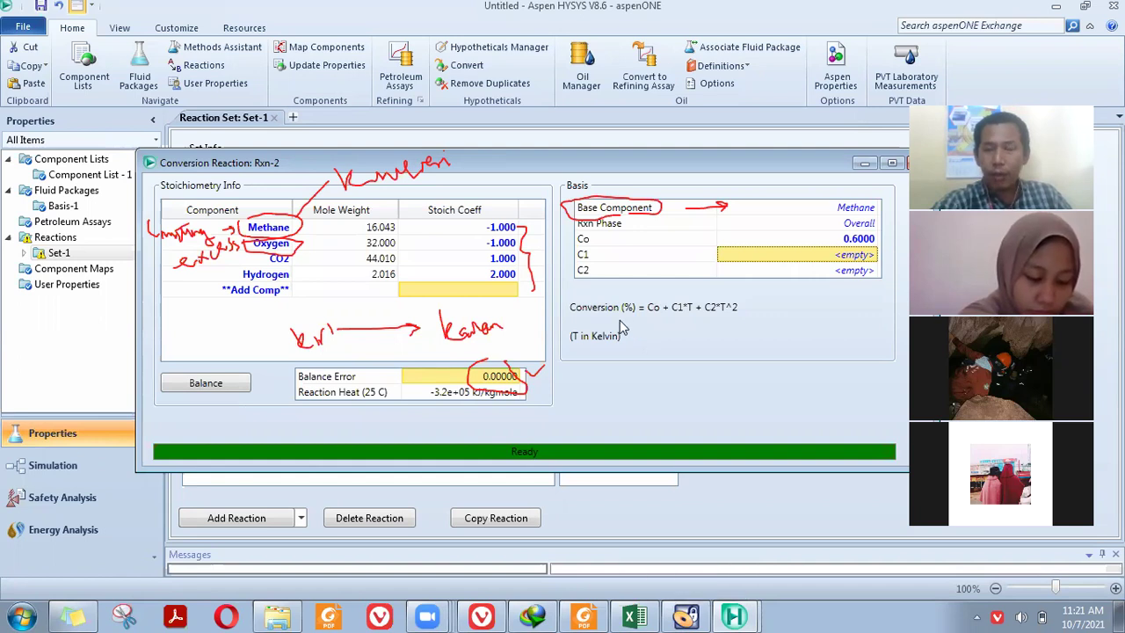
{"action": "left_click", "coordinate": [828, 239]}
{"action": "type", "text": "6"}
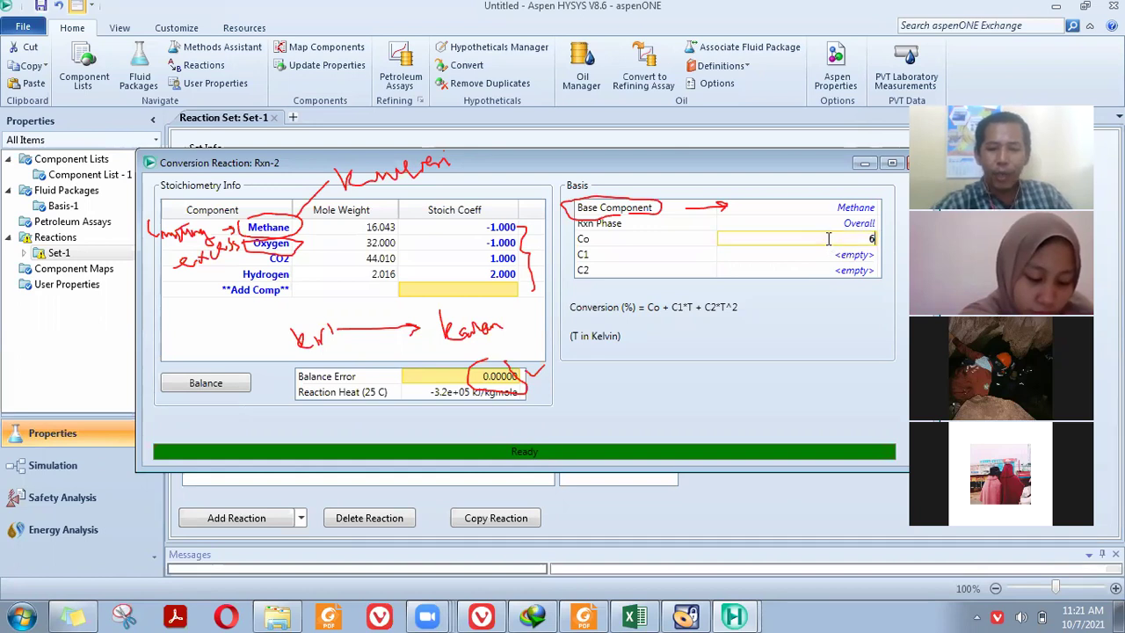
{"action": "type", "text": "0"}
{"action": "key", "text": "Return"}
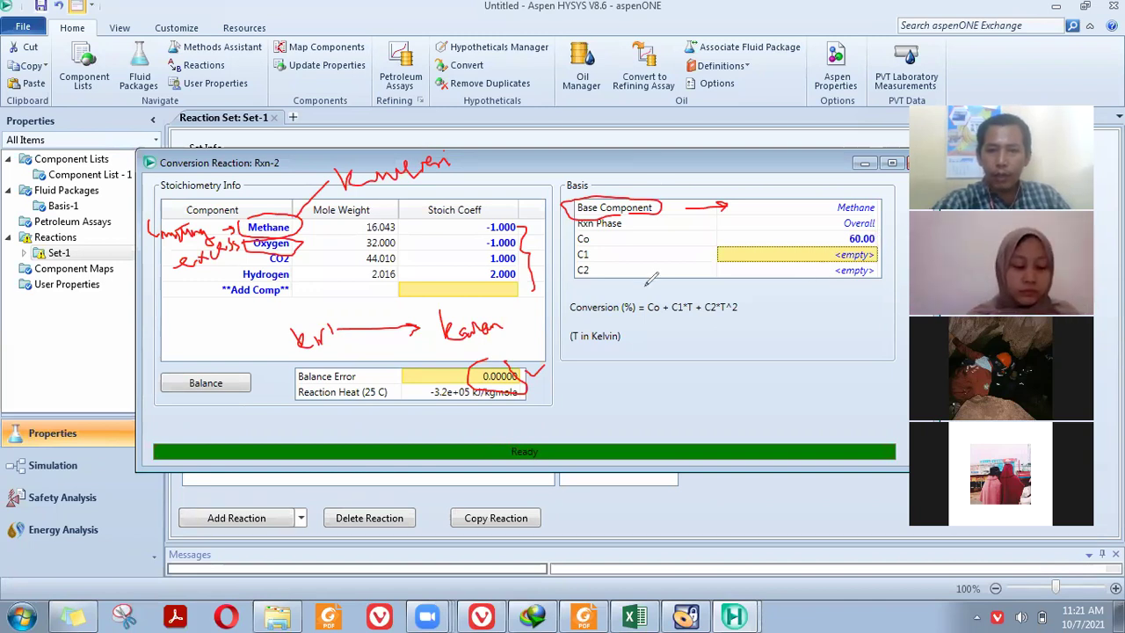
{"action": "mouse_move", "coordinate": [619, 296]}
{"action": "left_mouse_down"}
{"action": "mouse_move", "coordinate": [636, 298]}
{"action": "mouse_move", "coordinate": [636, 313]}
{"action": "mouse_move", "coordinate": [621, 299]}
{"action": "left_mouse_up"}
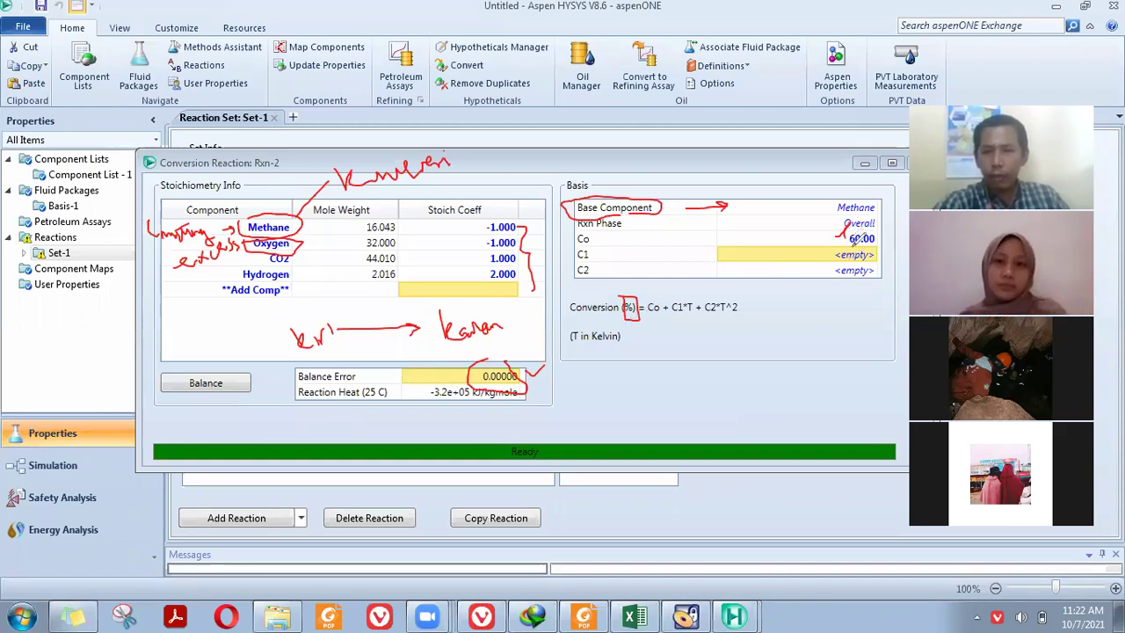
{"action": "left_click_drag", "start_coordinate": [851, 227], "coordinate": [842, 248]}
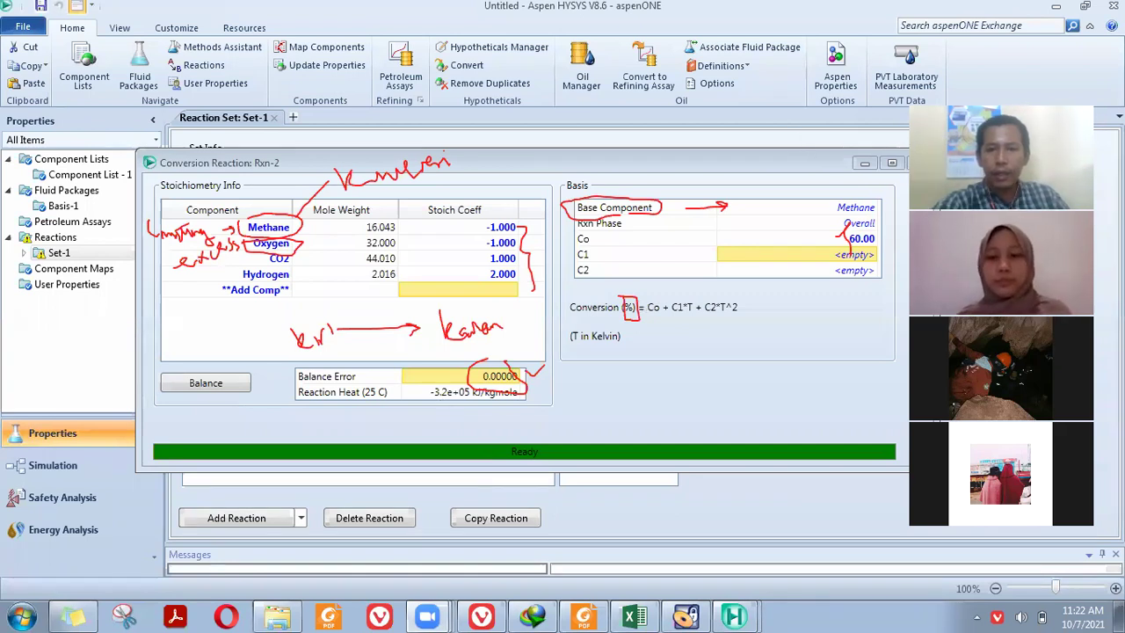
Step: Close Rxn-2, set the Co conversion value of Rxn-1 to 40 percent, and close that reaction's window
{"action": "left_click", "coordinate": [906, 163]}
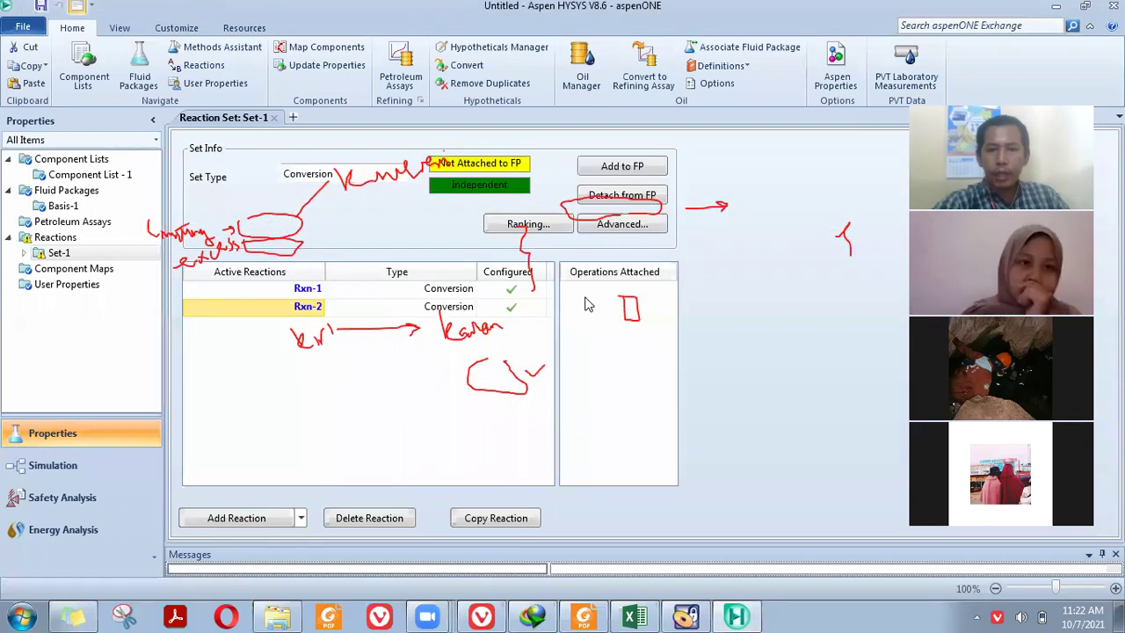
{"action": "double_click", "coordinate": [310, 295]}
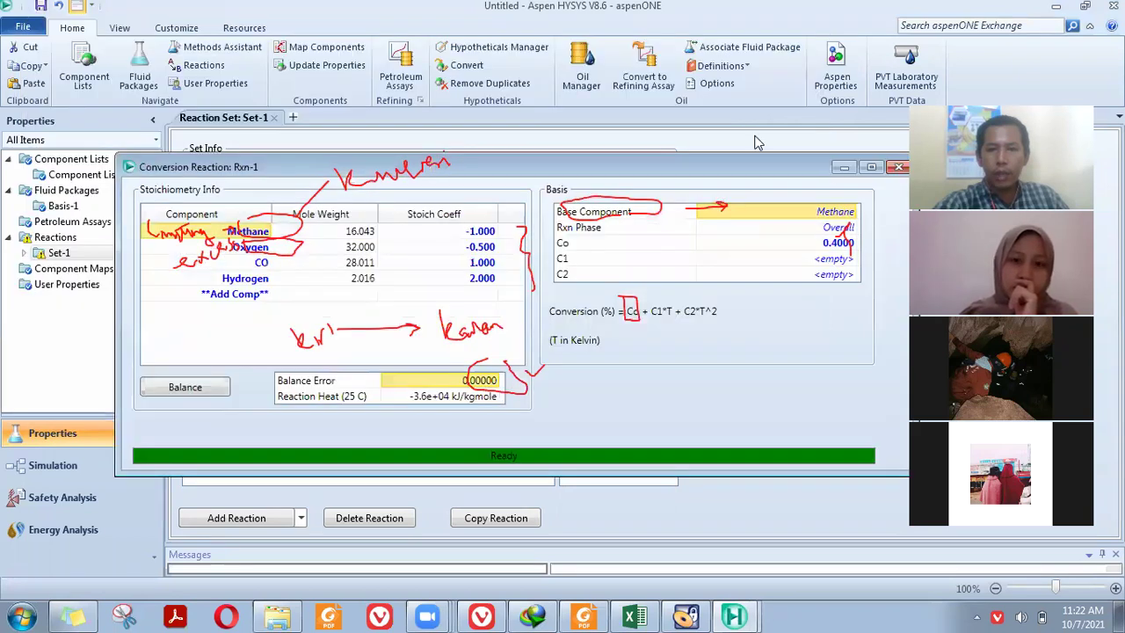
{"action": "left_click", "coordinate": [755, 243]}
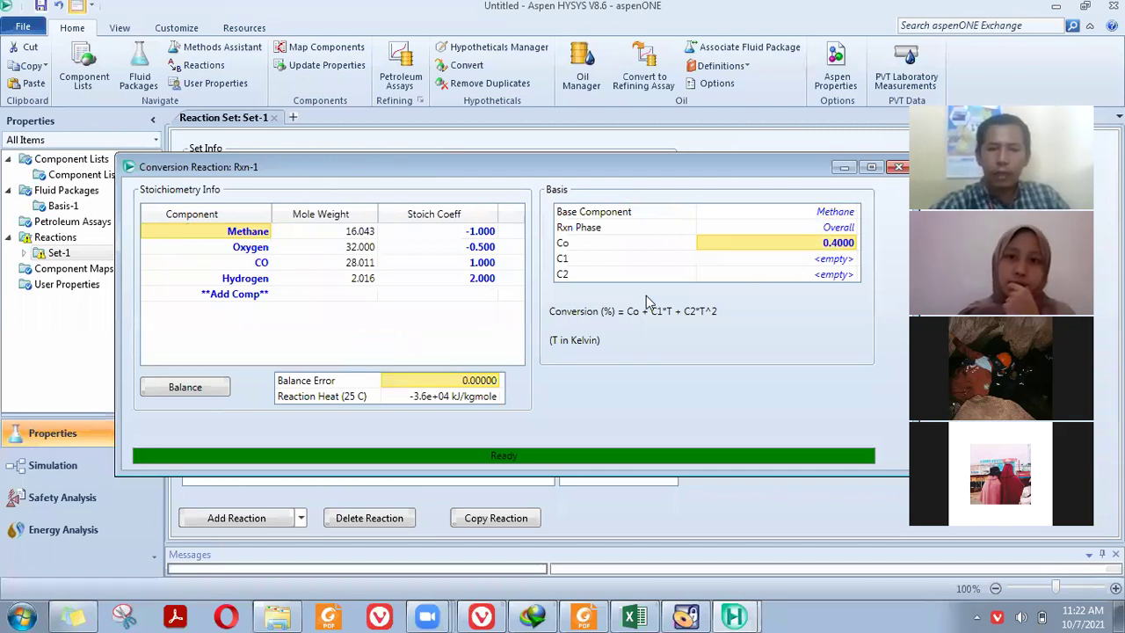
{"action": "type", "text": "40"}
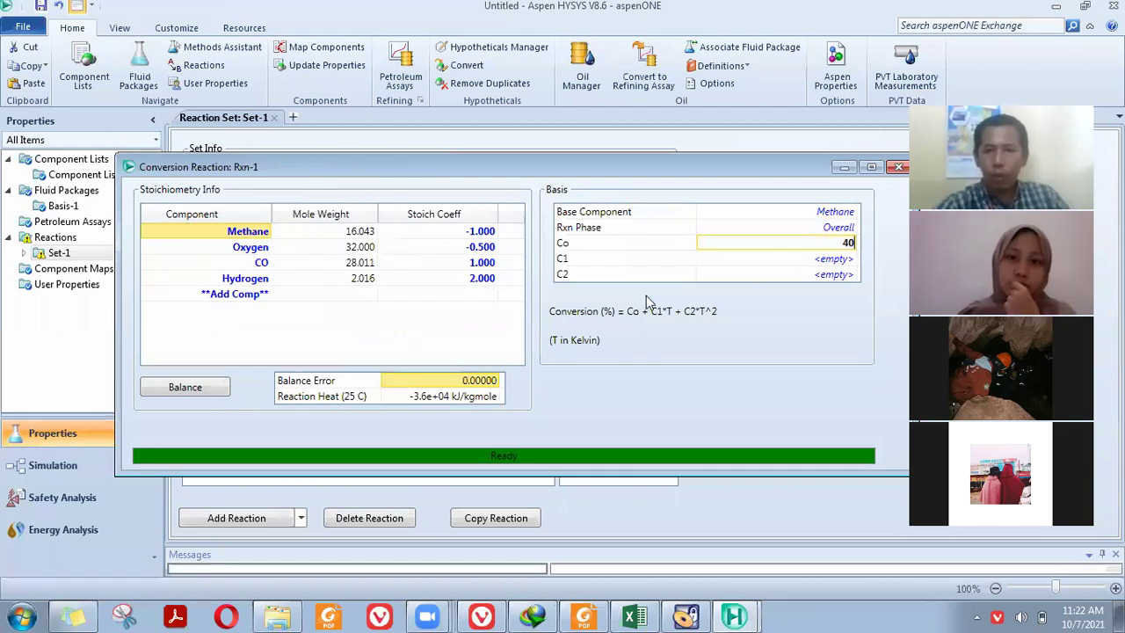
{"action": "key", "text": "Return"}
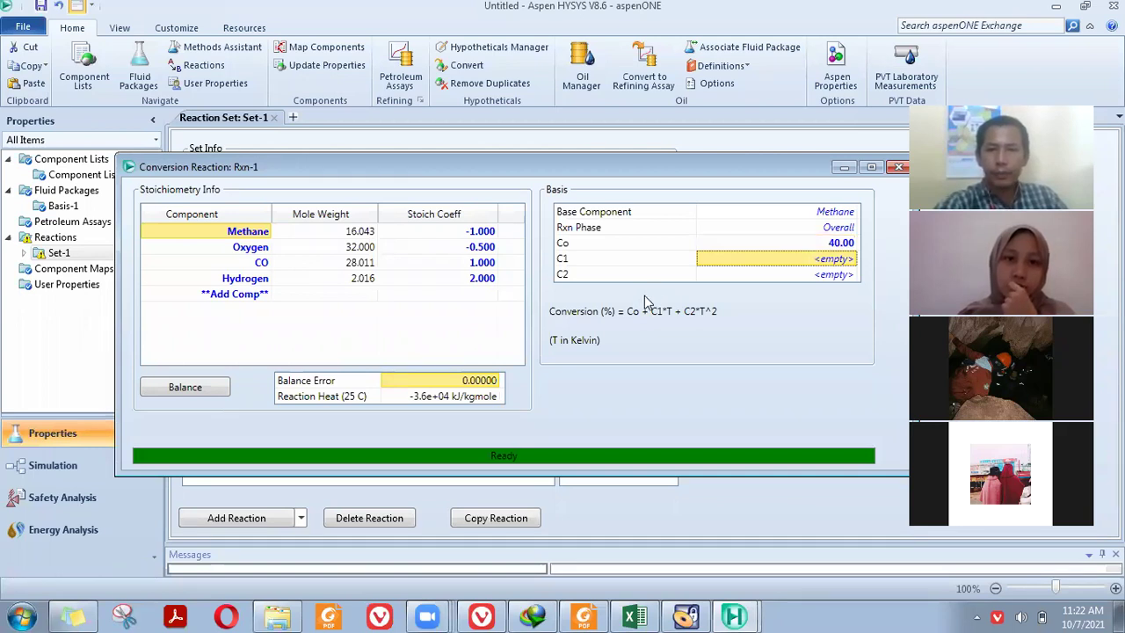
{"action": "left_click", "coordinate": [896, 168]}
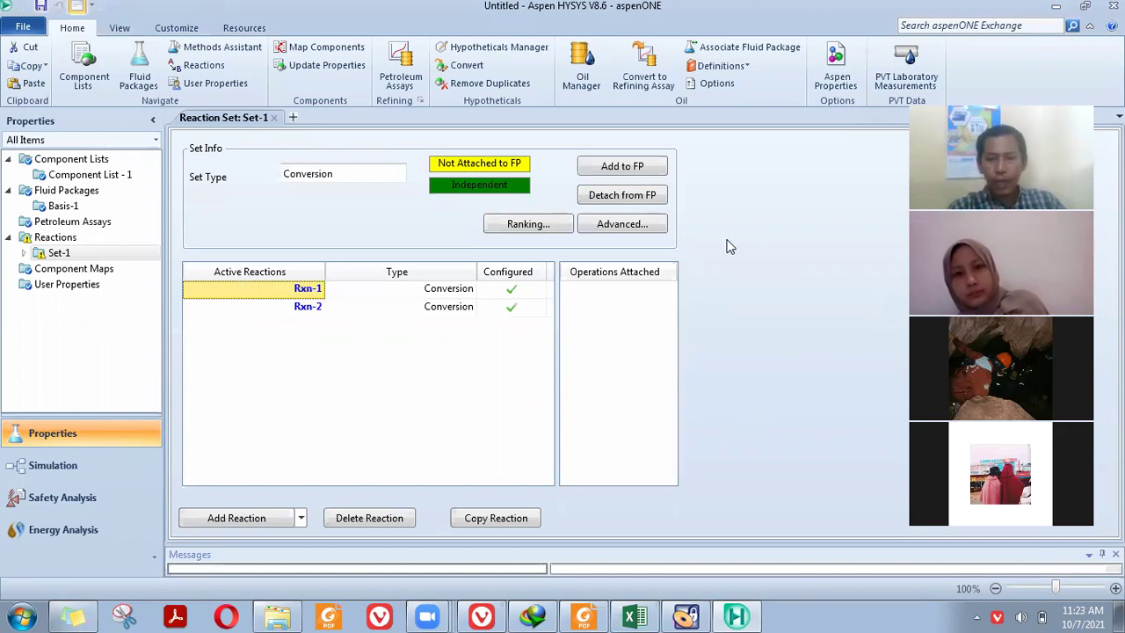
Step: Attach reaction set Set-1 to the Basis-1 Peng-Robinson fluid package and enter the simulation environment
{"action": "left_click", "coordinate": [626, 221]}
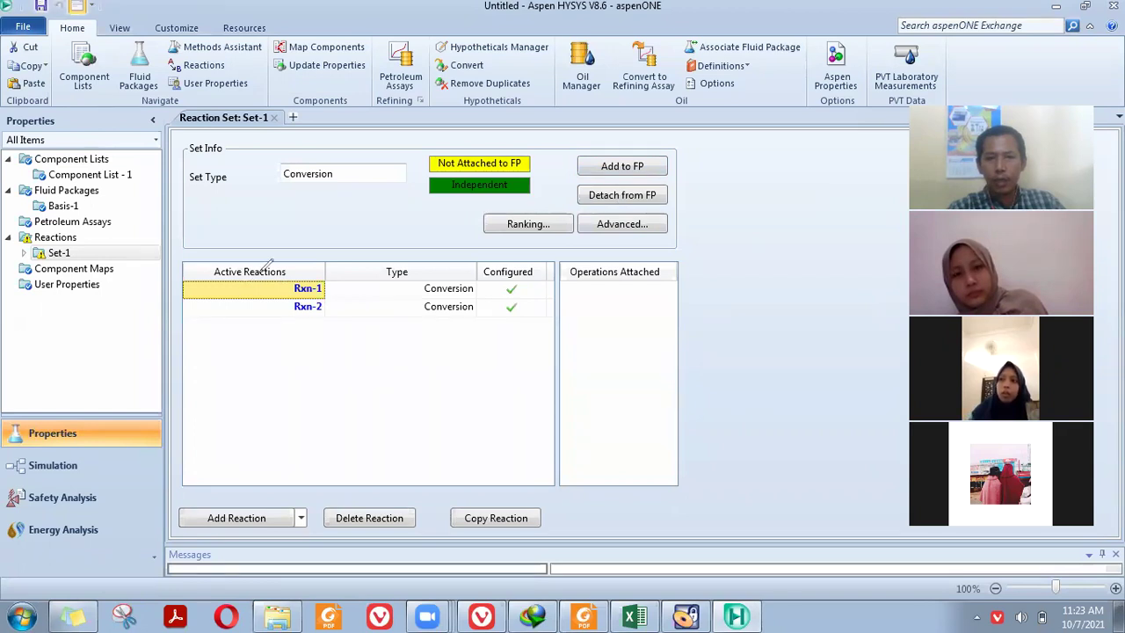
{"action": "mouse_move", "coordinate": [261, 275]}
{"action": "left_mouse_down"}
{"action": "mouse_move", "coordinate": [325, 342]}
{"action": "mouse_move", "coordinate": [337, 307]}
{"action": "left_mouse_up"}
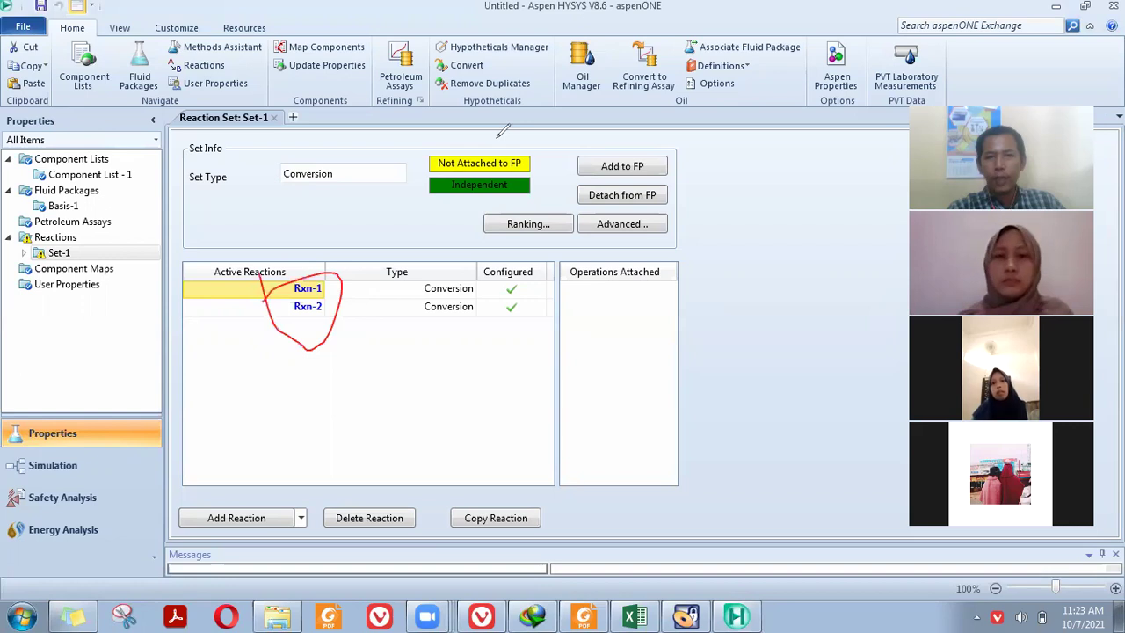
{"action": "left_click", "coordinate": [603, 160]}
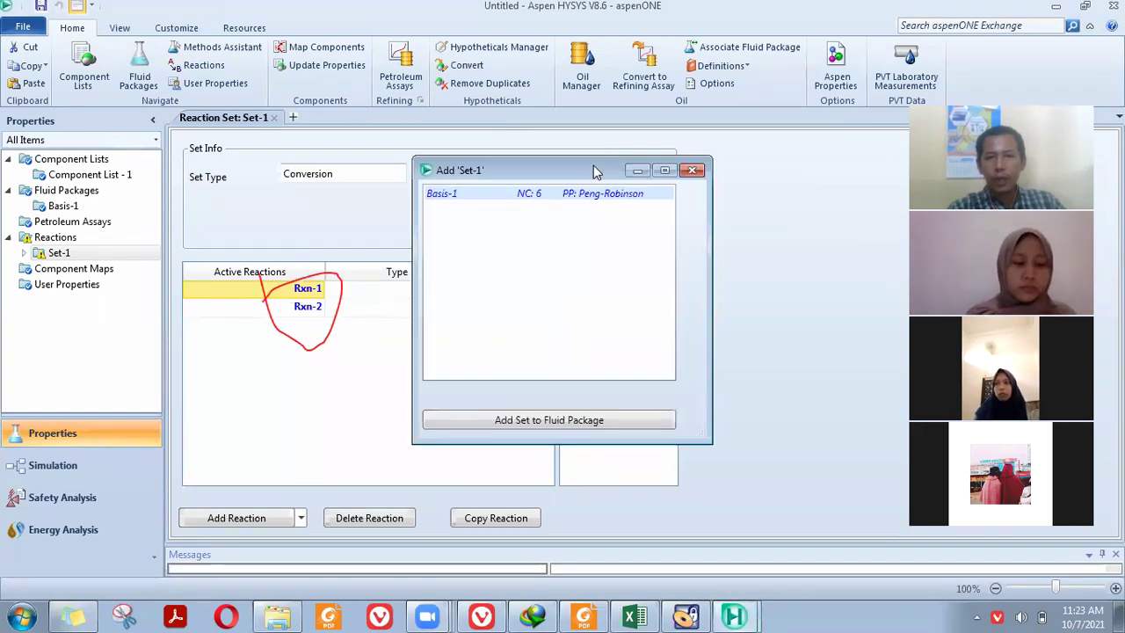
{"action": "left_click", "coordinate": [568, 425]}
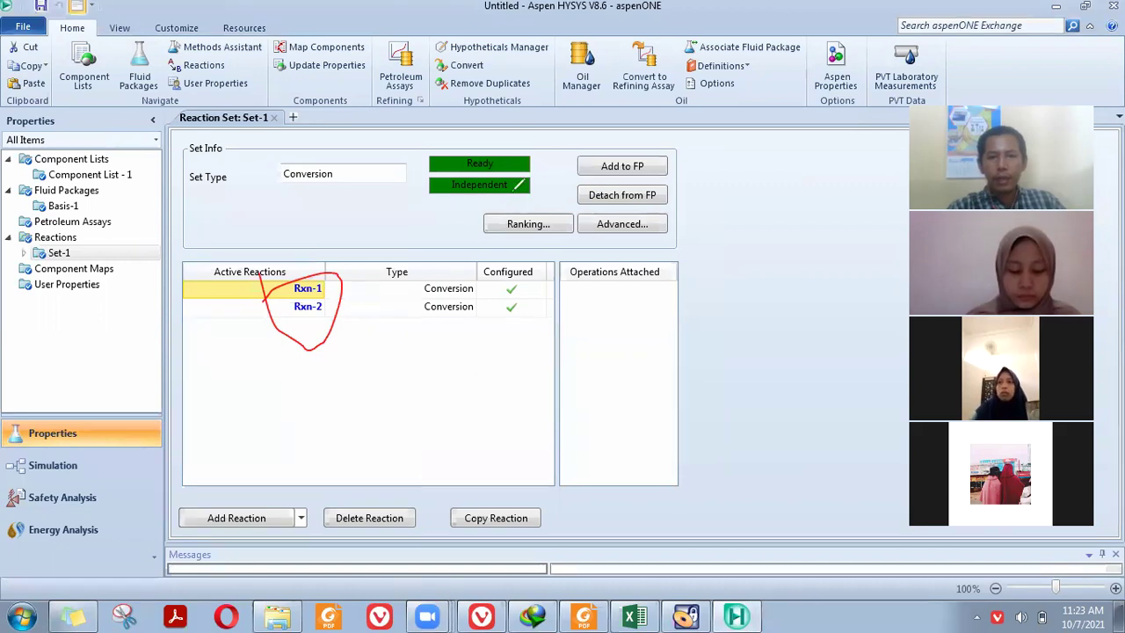
{"action": "left_click_drag", "start_coordinate": [538, 159], "coordinate": [466, 184]}
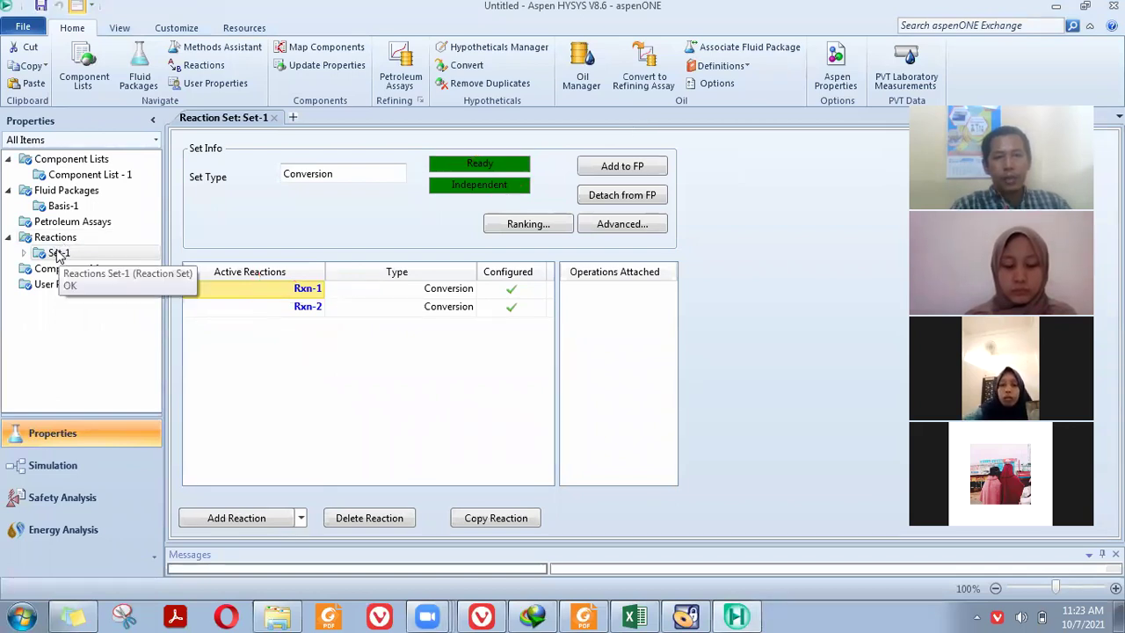
{"action": "left_click", "coordinate": [58, 254]}
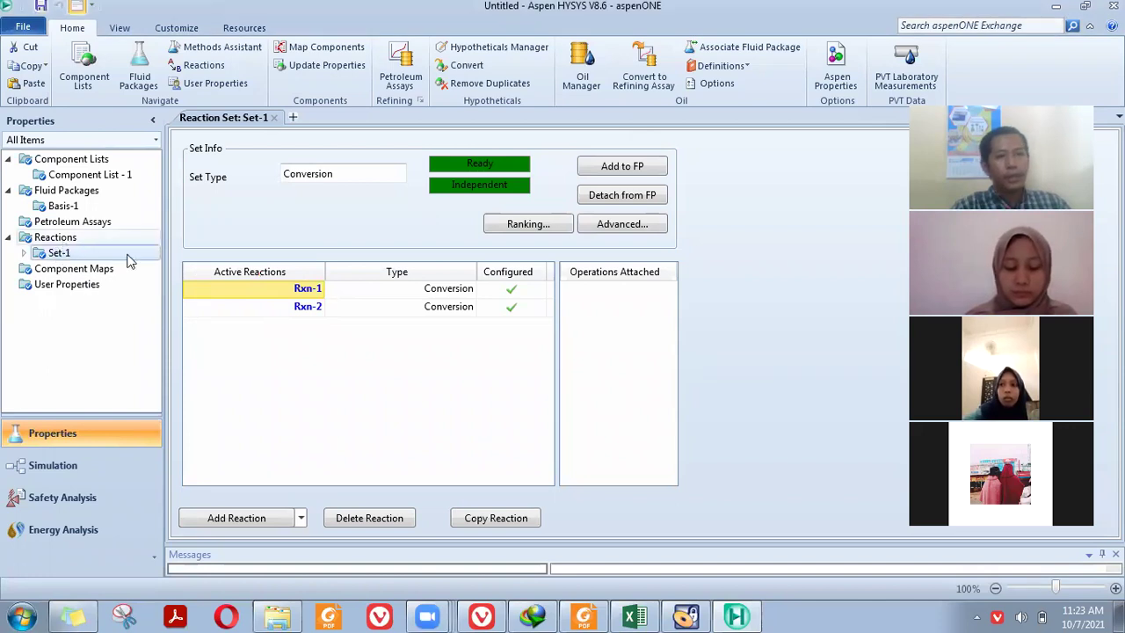
{"action": "left_click", "coordinate": [52, 466]}
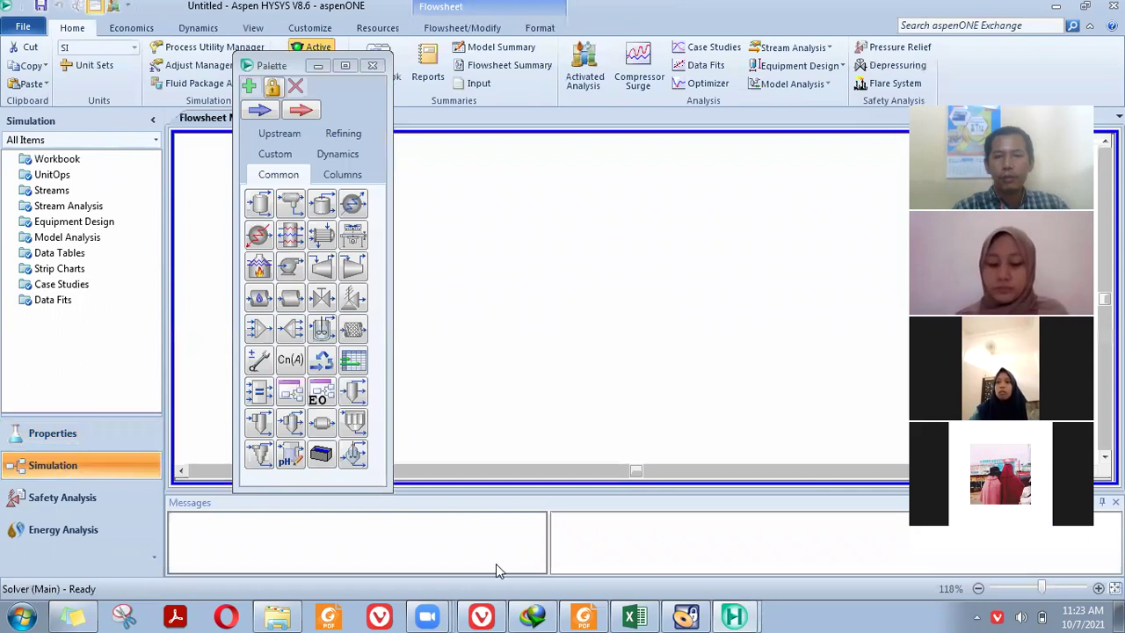
Step: Examine the PDF manual's conversion reaction chapter for the feed streams, reactor instructions and finished flowsheet, and return to HYSYS
{"action": "left_click", "coordinate": [583, 614]}
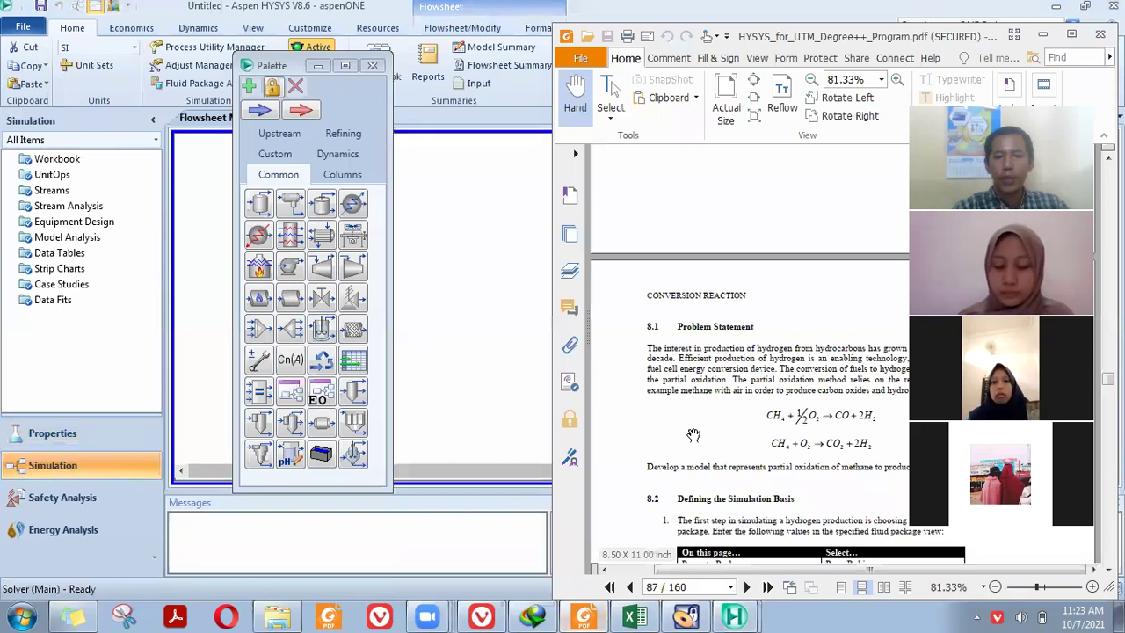
{"action": "scroll", "coordinate": [701, 430], "scroll_direction": "down", "scroll_amount": 3}
{"action": "scroll", "coordinate": [704, 430], "scroll_direction": "down", "scroll_amount": 4}
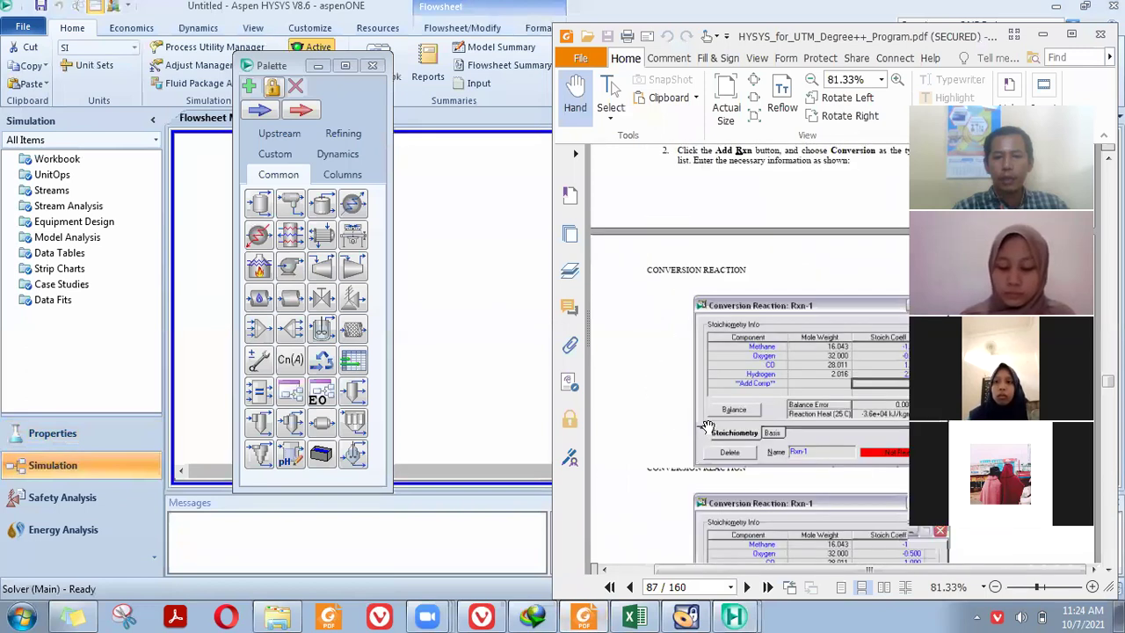
{"action": "scroll", "coordinate": [708, 428], "scroll_direction": "down", "scroll_amount": 5}
{"action": "scroll", "coordinate": [711, 422], "scroll_direction": "down", "scroll_amount": 2}
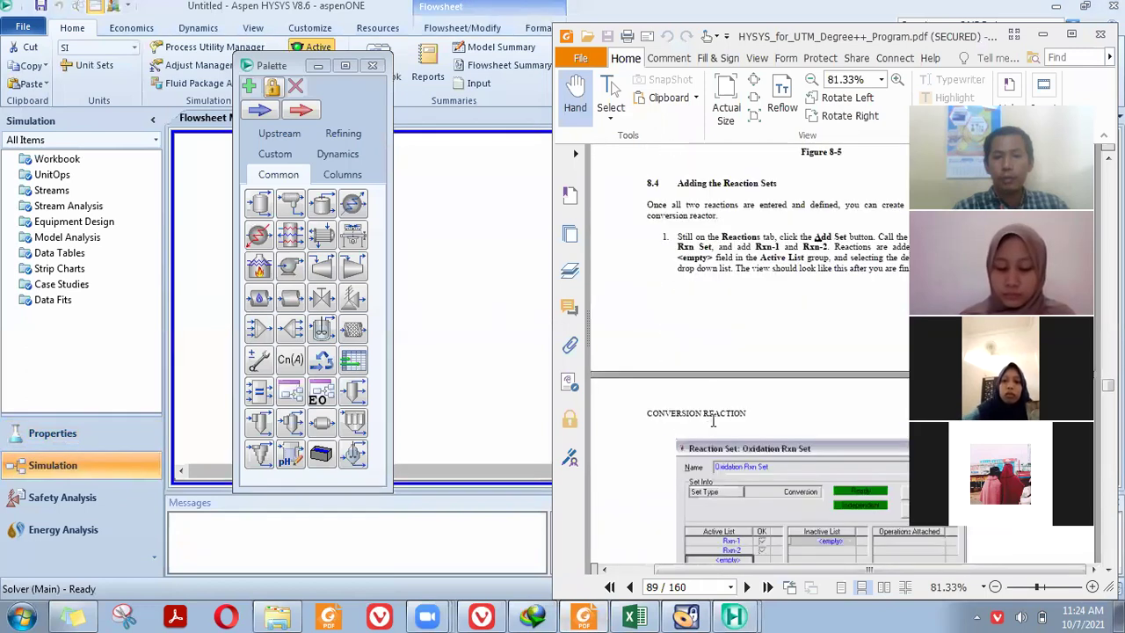
{"action": "scroll", "coordinate": [713, 421], "scroll_direction": "down", "scroll_amount": 5}
{"action": "scroll", "coordinate": [713, 418], "scroll_direction": "down", "scroll_amount": 5}
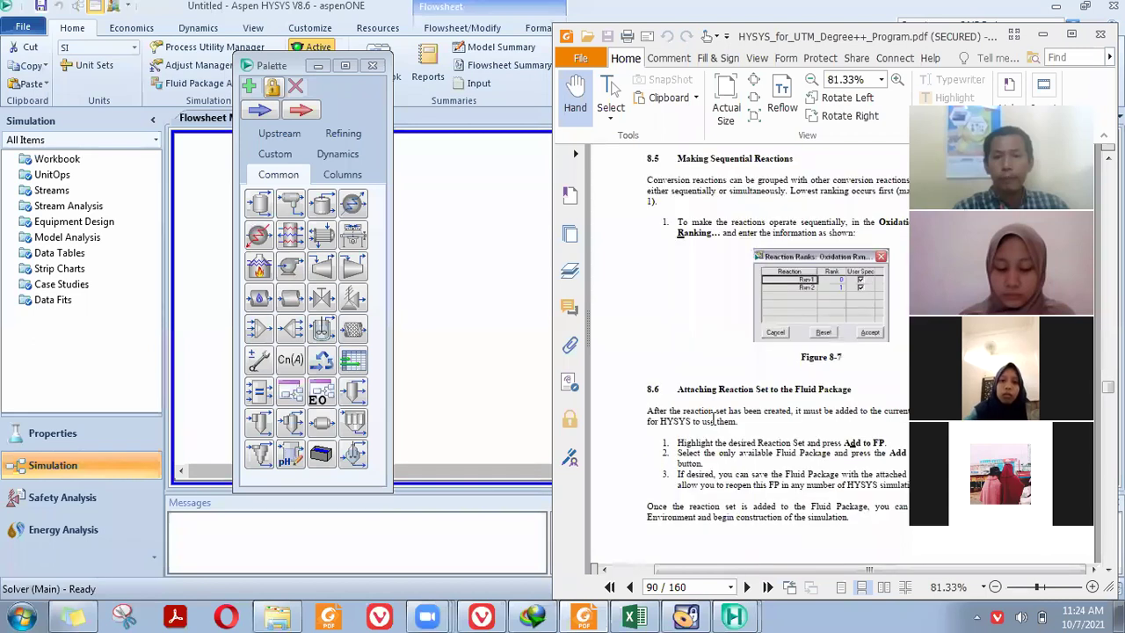
{"action": "scroll", "coordinate": [713, 422], "scroll_direction": "down", "scroll_amount": 7}
{"action": "scroll", "coordinate": [713, 422], "scroll_direction": "down", "scroll_amount": 7}
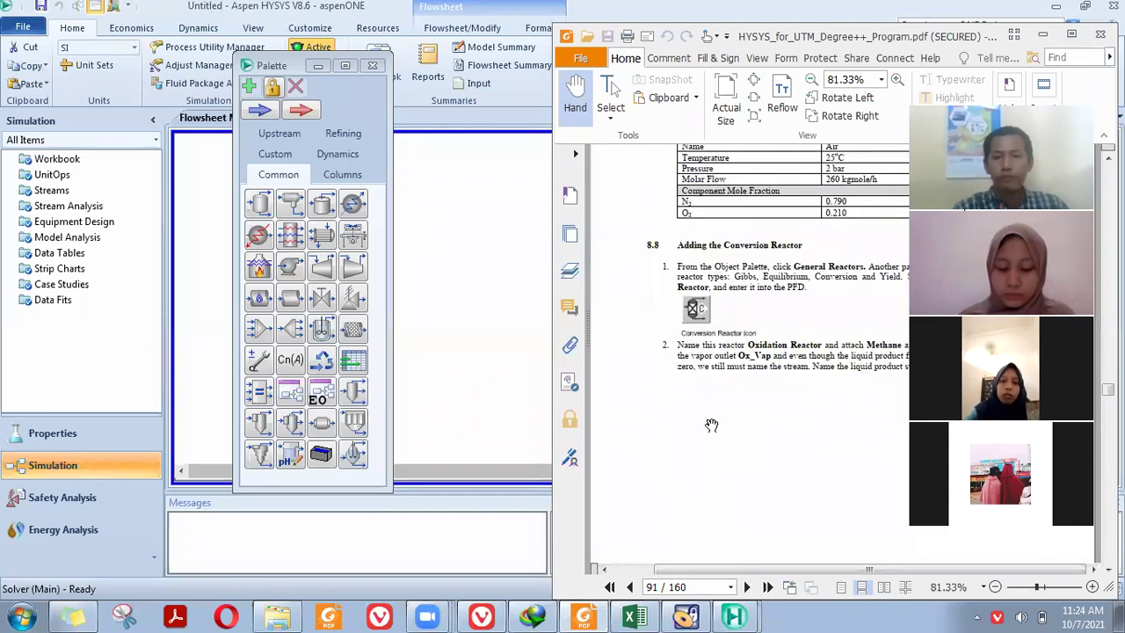
{"action": "scroll", "coordinate": [713, 422], "scroll_direction": "down", "scroll_amount": 7}
{"action": "scroll", "coordinate": [713, 422], "scroll_direction": "down", "scroll_amount": 7}
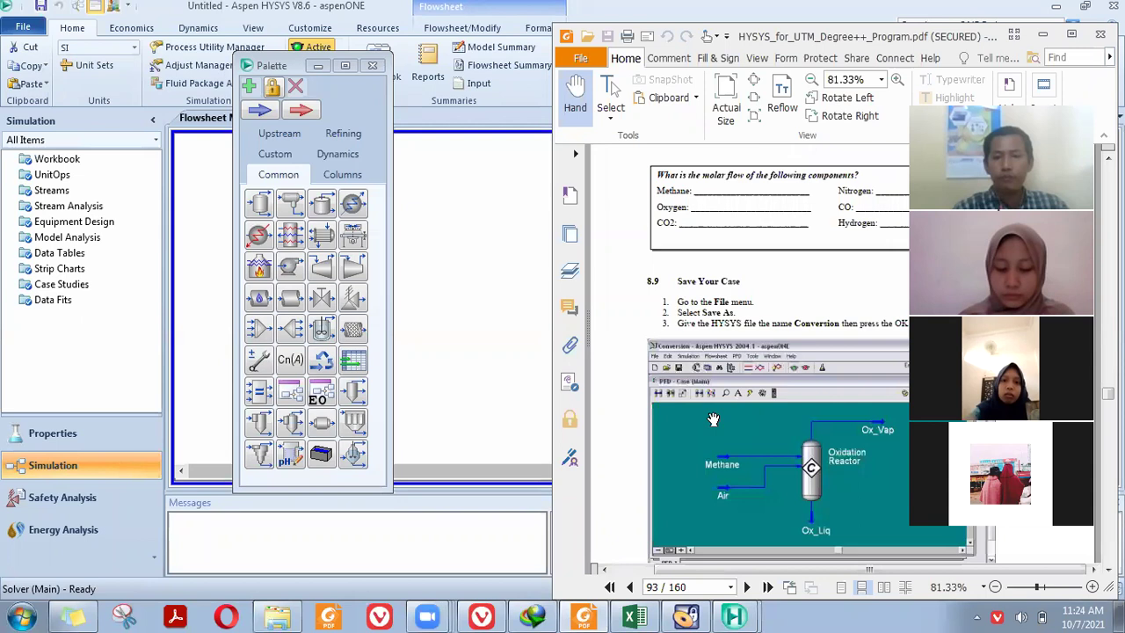
{"action": "scroll", "coordinate": [713, 420], "scroll_direction": "down", "scroll_amount": 4}
{"action": "scroll", "coordinate": [711, 419], "scroll_direction": "down", "scroll_amount": 7}
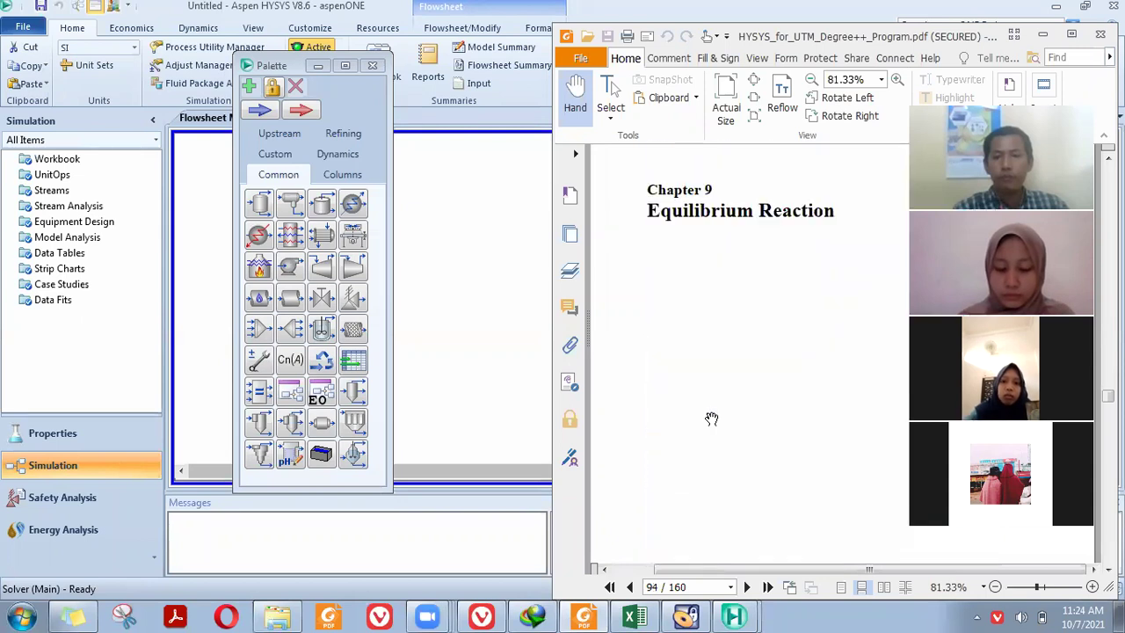
{"action": "scroll", "coordinate": [811, 283], "scroll_direction": "up", "scroll_amount": 6}
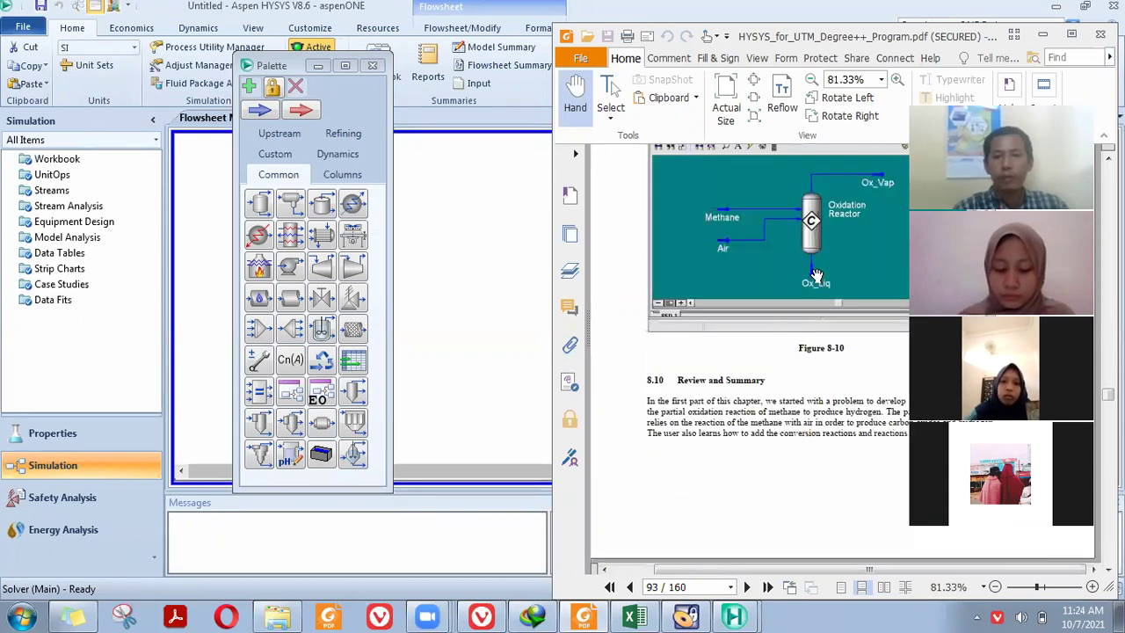
{"action": "scroll", "coordinate": [811, 290], "scroll_direction": "up", "scroll_amount": 1}
{"action": "scroll", "coordinate": [791, 369], "scroll_direction": "up", "scroll_amount": 1}
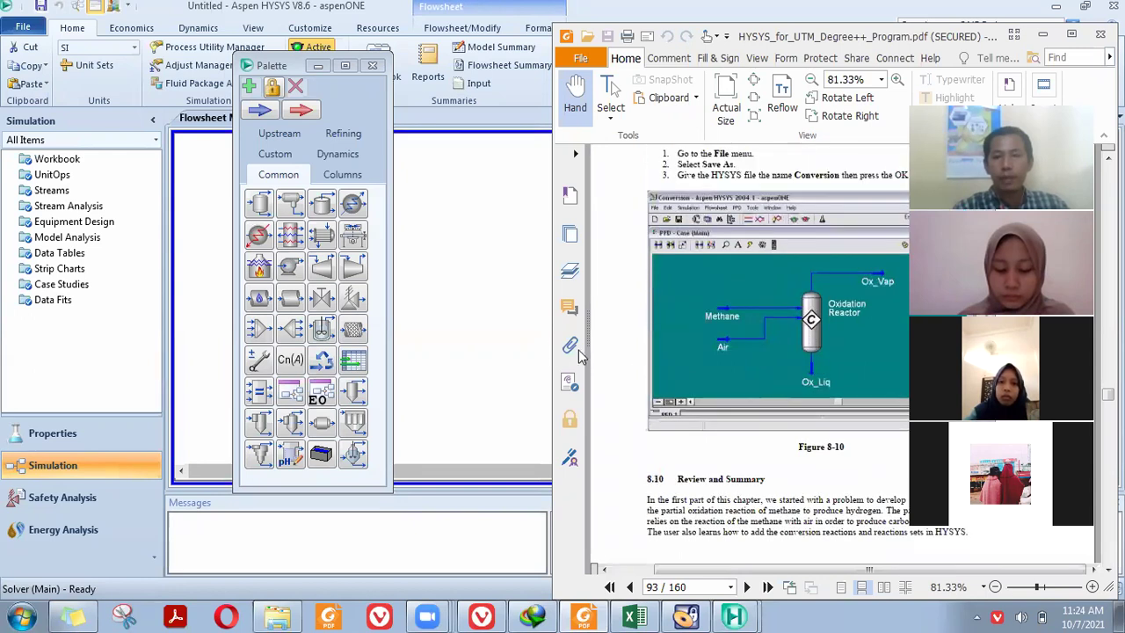
{"action": "left_click", "coordinate": [465, 320]}
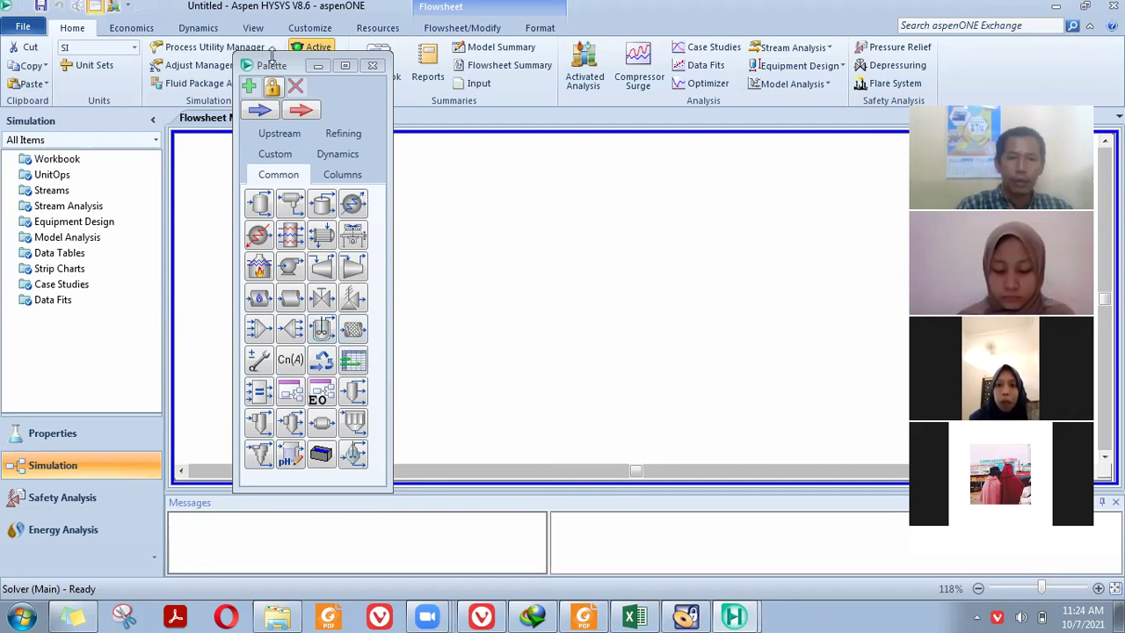
Step: Move the object palette clear of the ribbon and turn on Auto Attach for the flowsheet
{"action": "left_click_drag", "start_coordinate": [225, 73], "coordinate": [211, 75]}
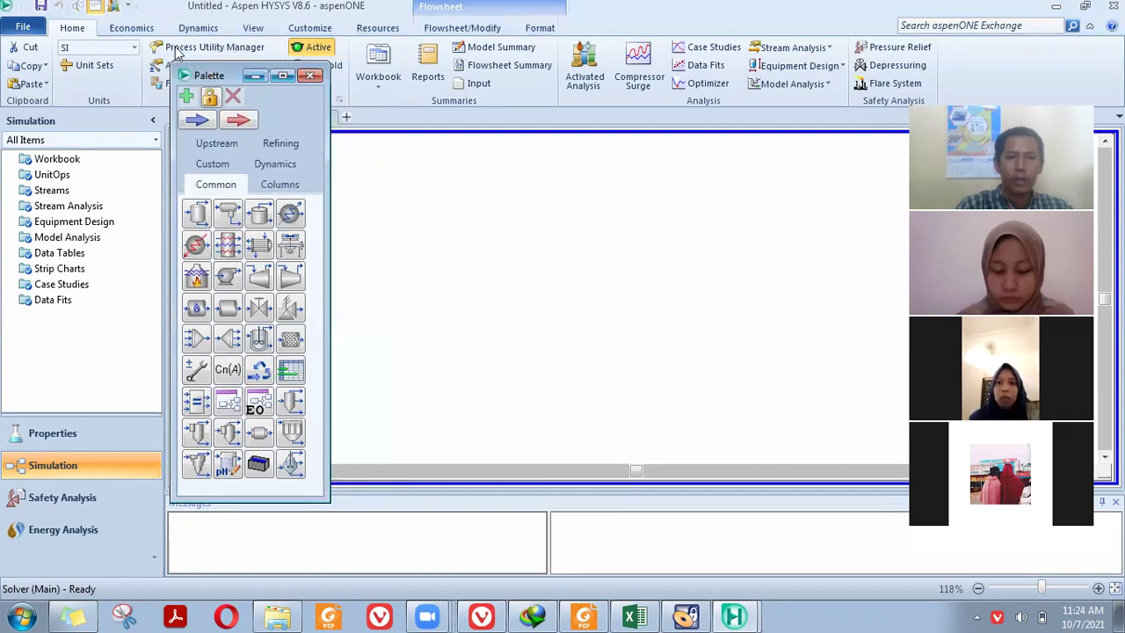
{"action": "left_click_drag", "start_coordinate": [202, 102], "coordinate": [205, 138]}
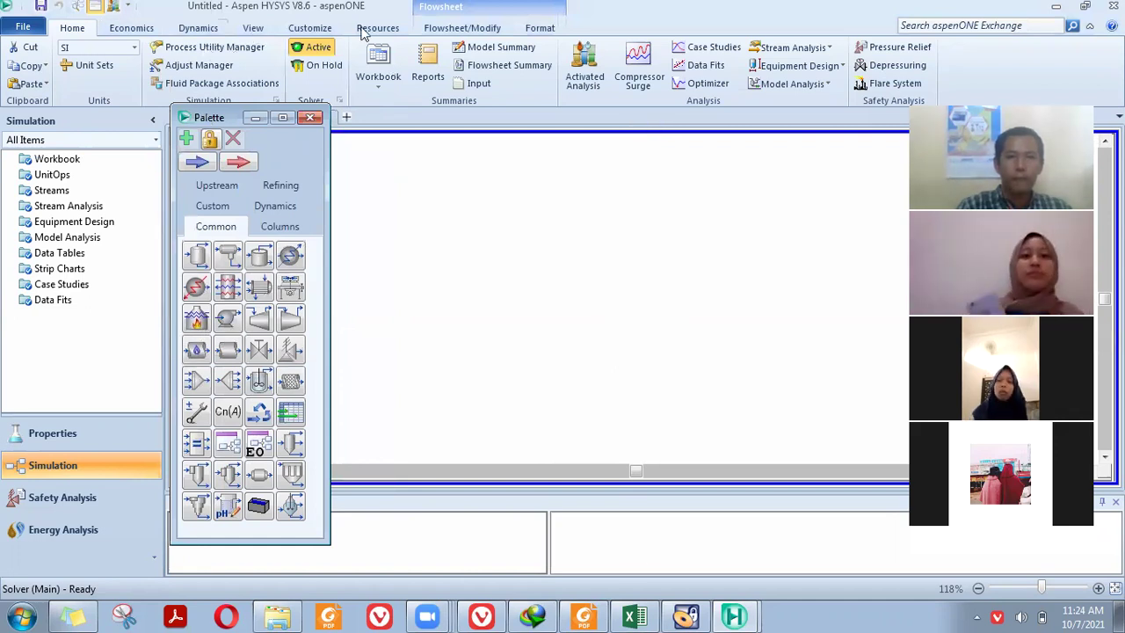
{"action": "left_click", "coordinate": [459, 28]}
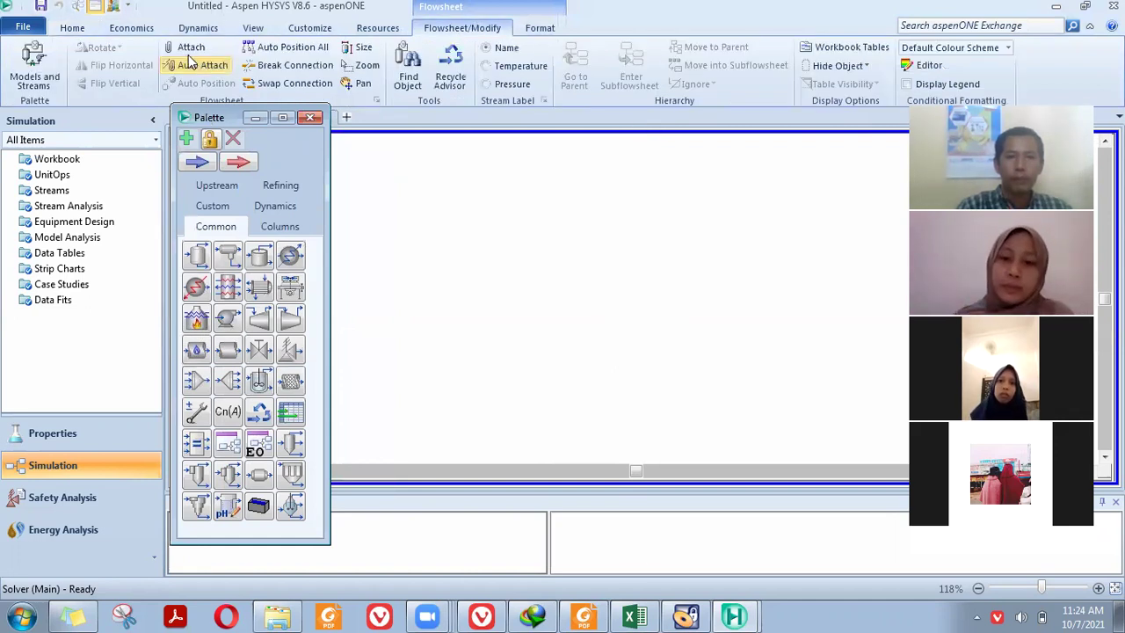
{"action": "left_click", "coordinate": [186, 68]}
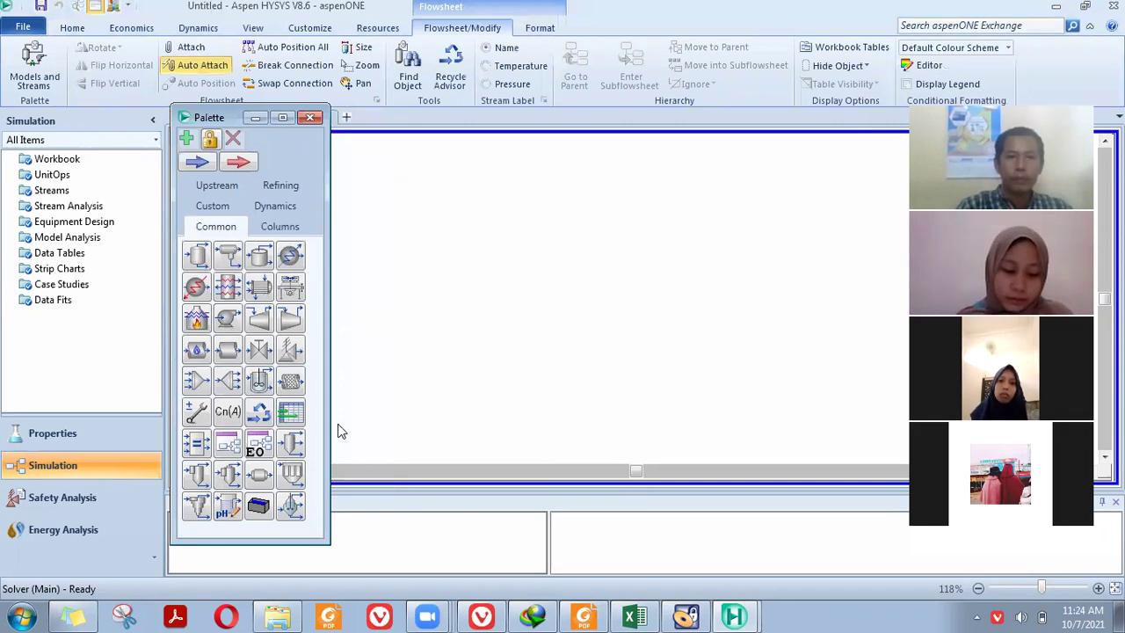
Step: Place a Continuously Stirred Tank Reactor with automatically attached streams on the empty flowsheet
{"action": "left_click", "coordinate": [262, 380]}
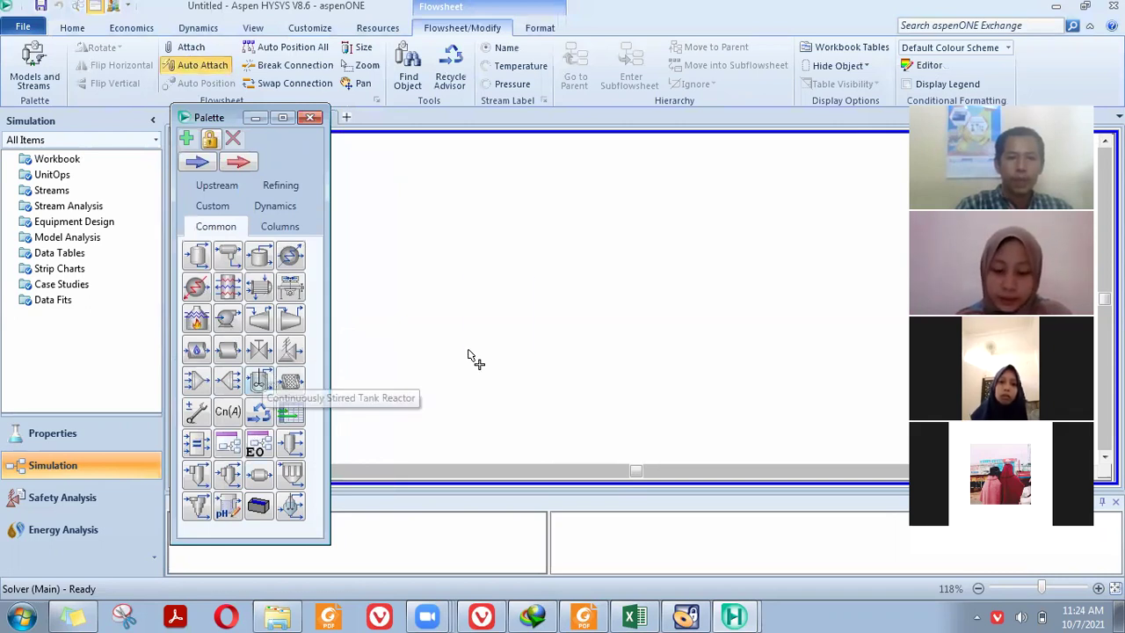
{"action": "left_click", "coordinate": [527, 356]}
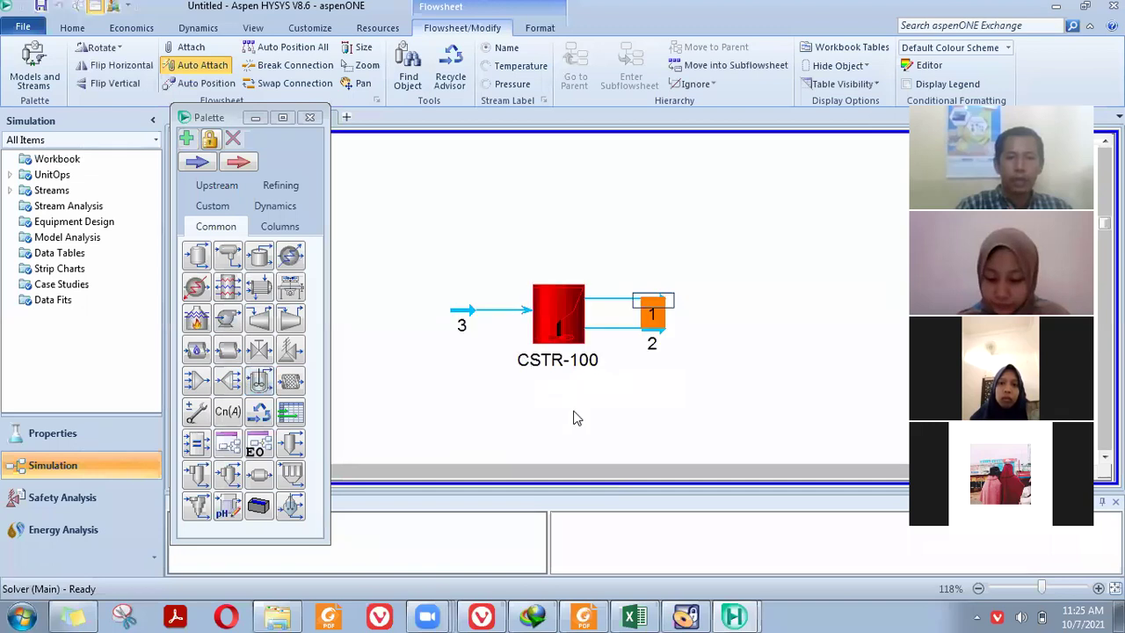
{"action": "left_click", "coordinate": [497, 345]}
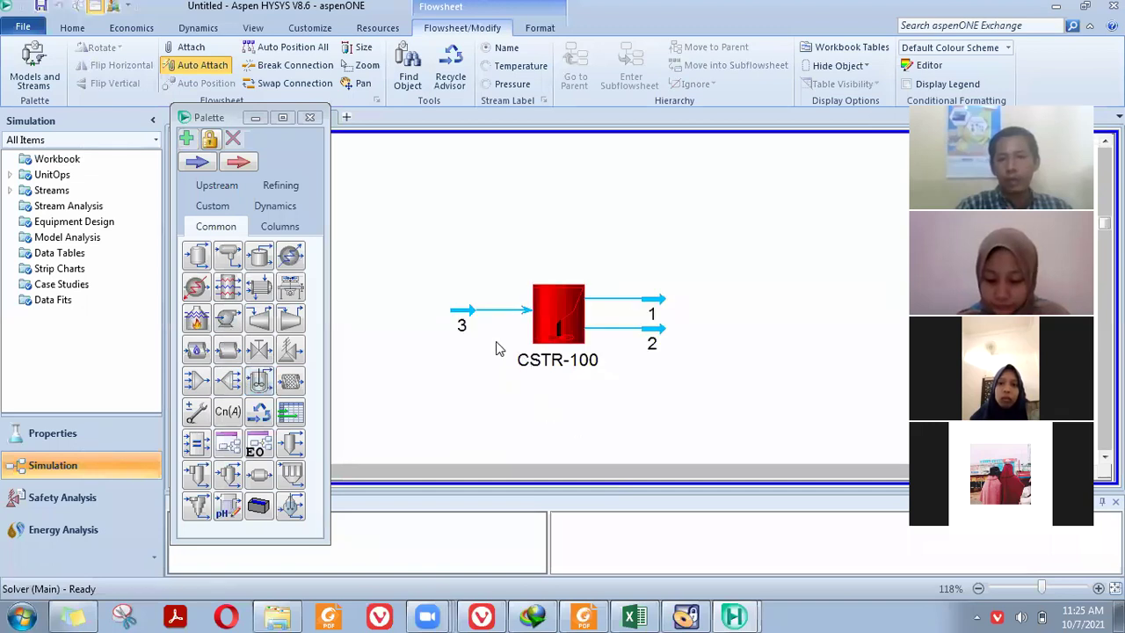
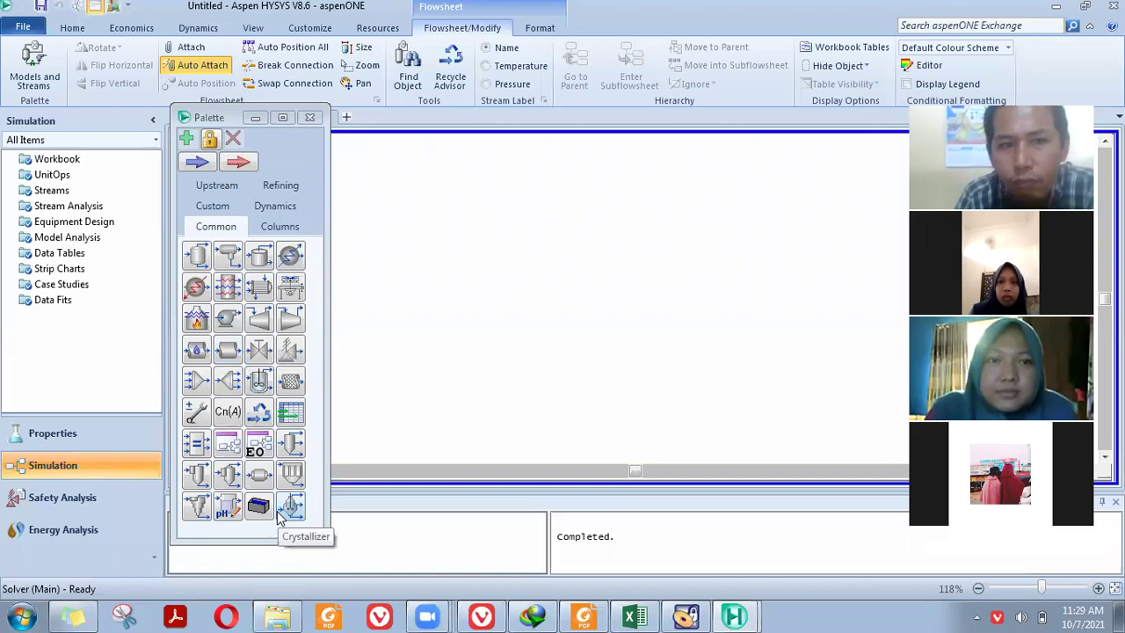
Step: Place a Conversion Reactor on the empty flowsheet with Auto Attach on, so its feed and product streams are created
{"action": "left_click", "coordinate": [277, 227]}
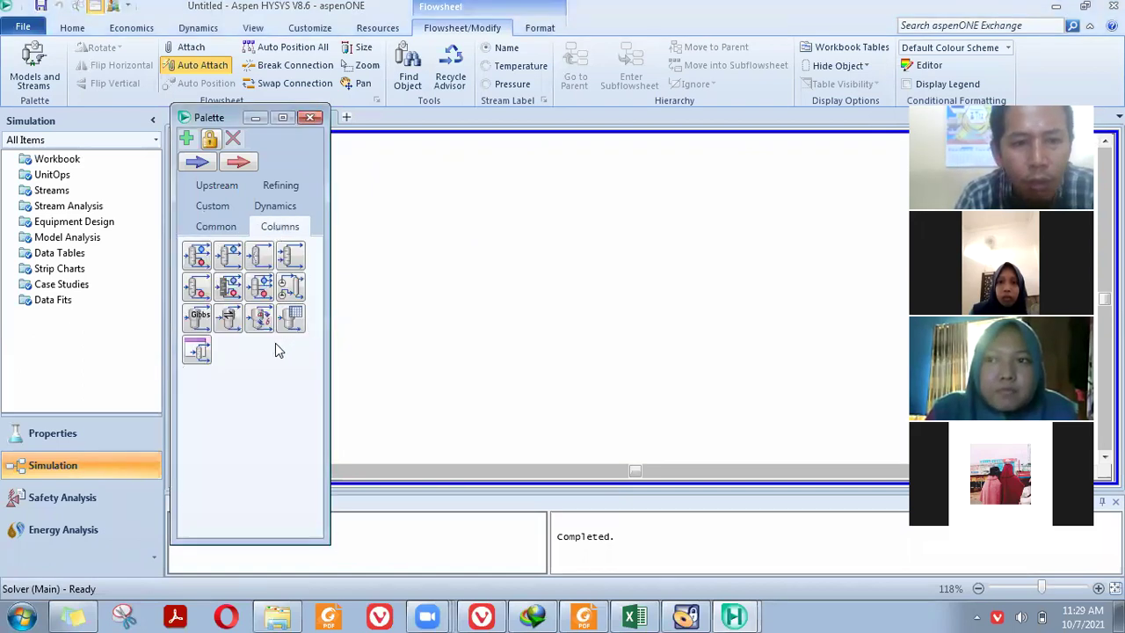
{"action": "left_click", "coordinate": [200, 320]}
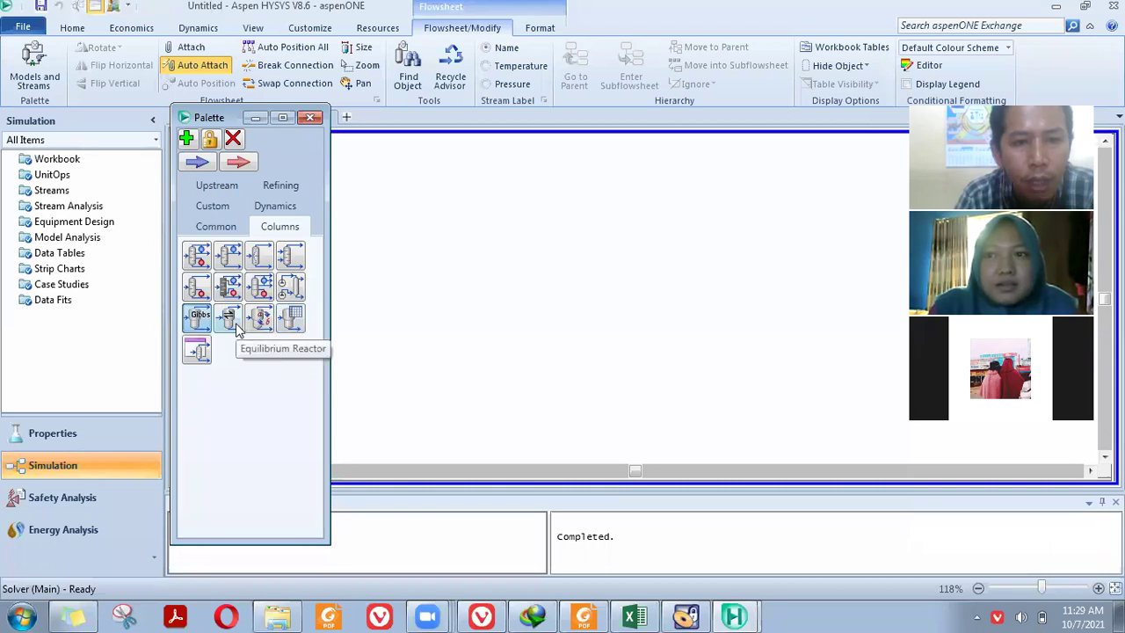
{"action": "left_click", "coordinate": [236, 327]}
{"action": "left_click", "coordinate": [261, 322]}
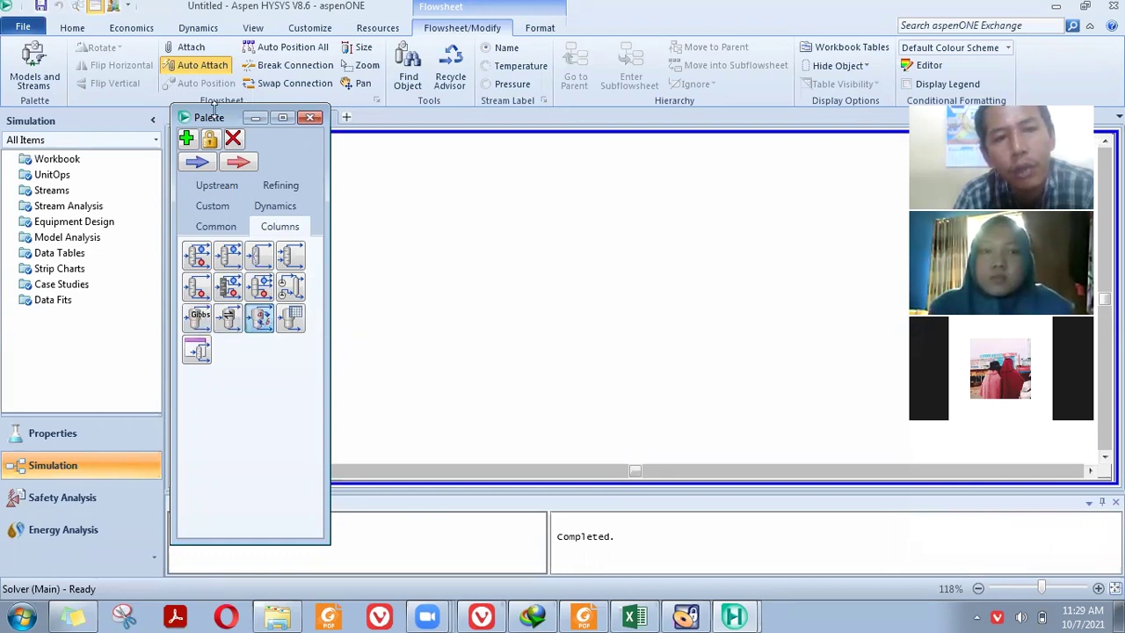
{"action": "left_click", "coordinate": [198, 67]}
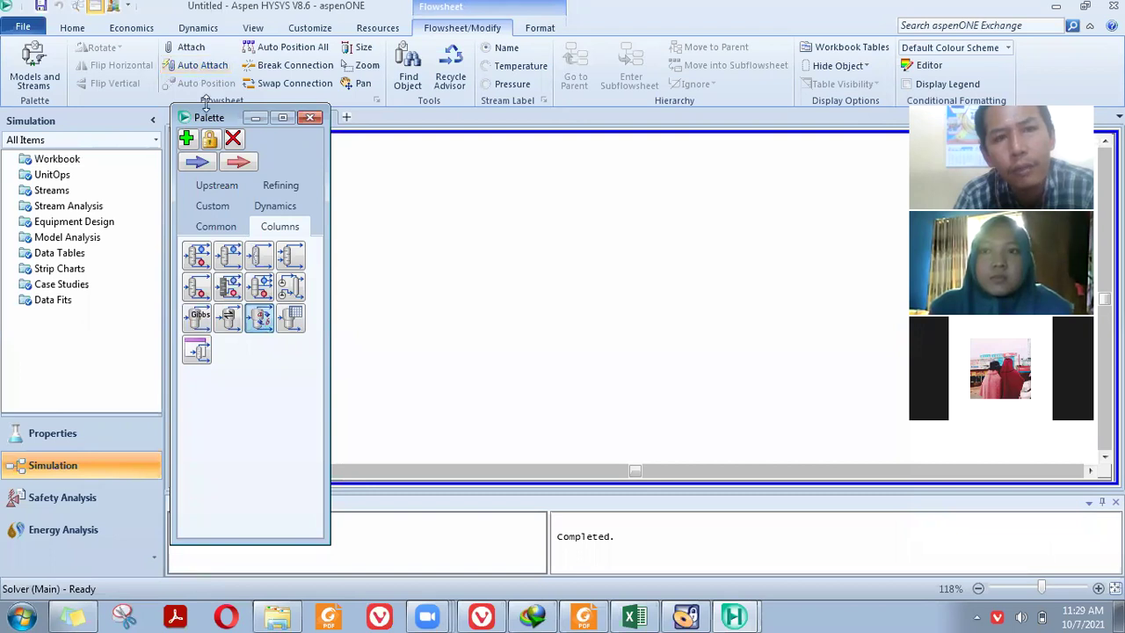
{"action": "left_click", "coordinate": [197, 66]}
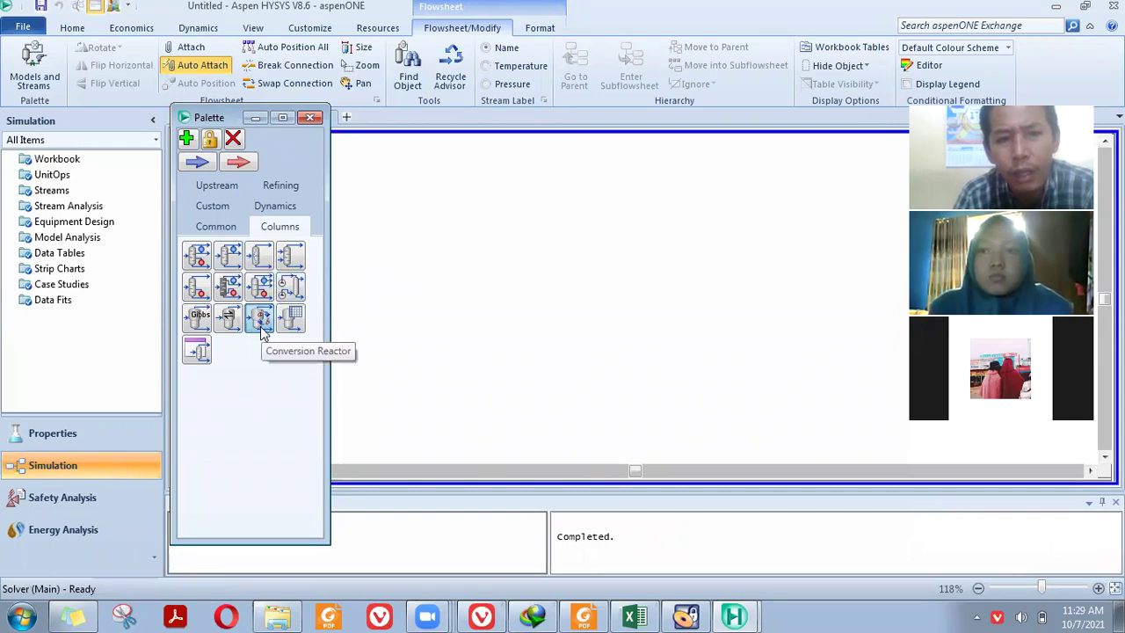
{"action": "left_click", "coordinate": [580, 375]}
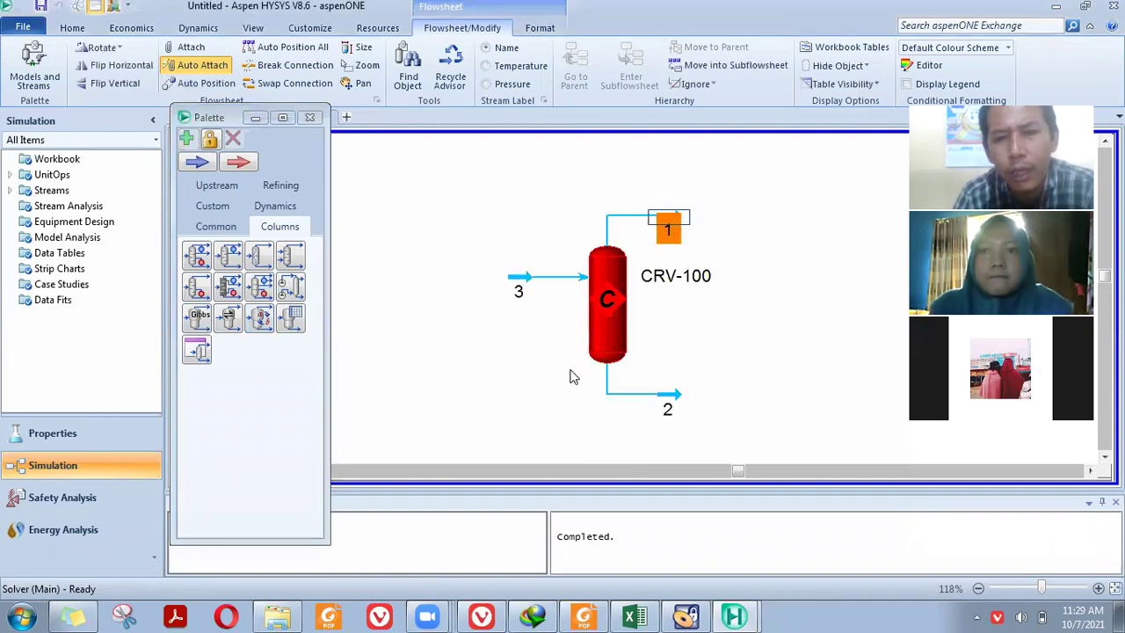
{"action": "left_click", "coordinate": [794, 312]}
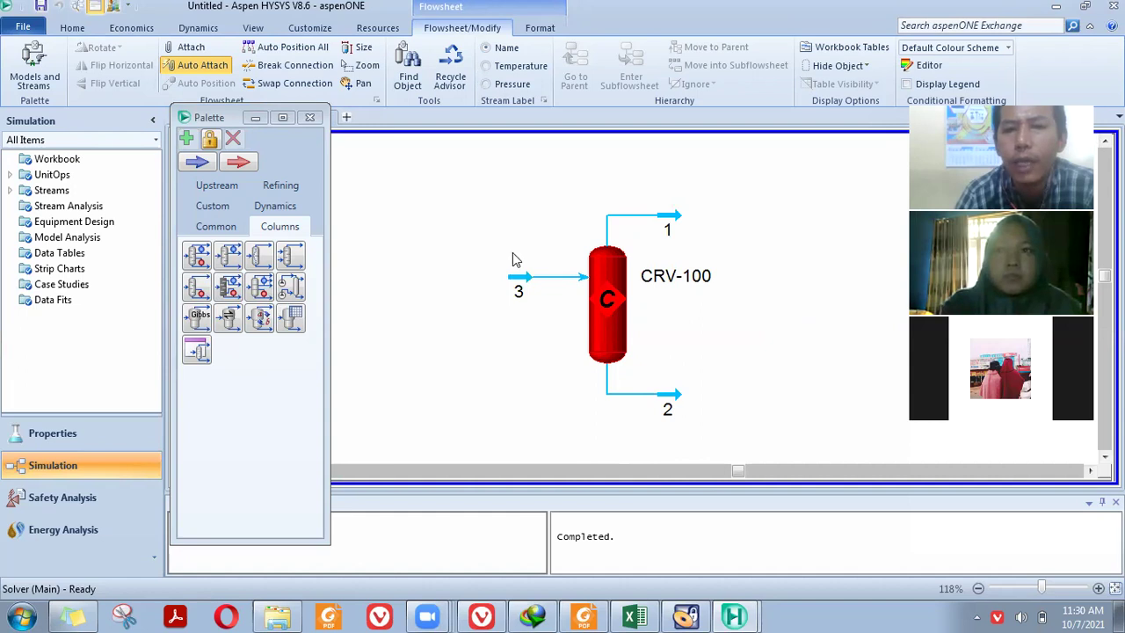
{"action": "mouse_move", "coordinate": [515, 237]}
{"action": "left_mouse_down"}
{"action": "mouse_move", "coordinate": [519, 229]}
{"action": "mouse_move", "coordinate": [528, 260]}
{"action": "mouse_move", "coordinate": [494, 290]}
{"action": "mouse_move", "coordinate": [526, 257]}
{"action": "left_mouse_up"}
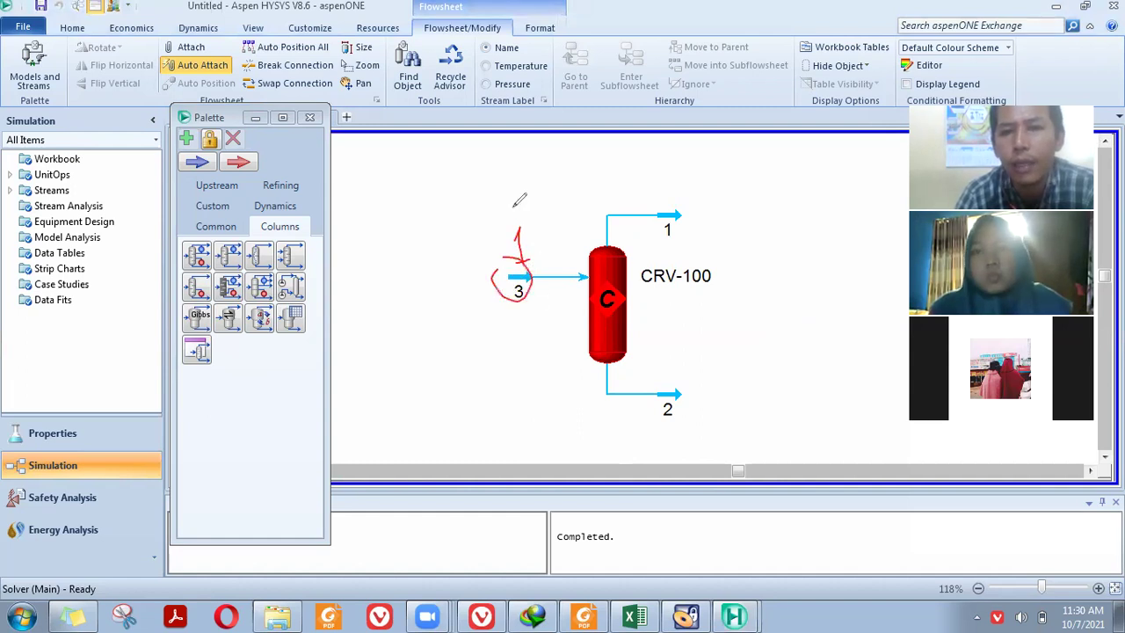
{"action": "mouse_move", "coordinate": [435, 255]}
{"action": "left_mouse_down"}
{"action": "mouse_move", "coordinate": [429, 270]}
{"action": "mouse_move", "coordinate": [457, 262]}
{"action": "mouse_move", "coordinate": [470, 285]}
{"action": "left_mouse_up"}
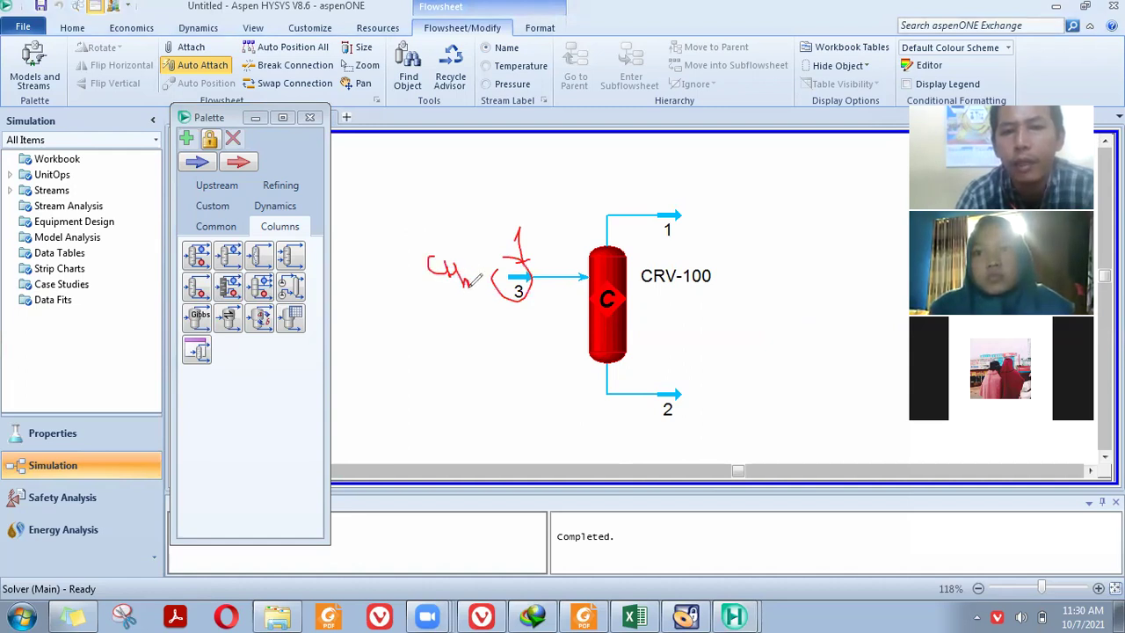
{"action": "mouse_move", "coordinate": [587, 332]}
{"action": "left_mouse_down"}
{"action": "mouse_move", "coordinate": [517, 336]}
{"action": "mouse_move", "coordinate": [498, 416]}
{"action": "mouse_move", "coordinate": [525, 420]}
{"action": "left_mouse_up"}
{"action": "left_click_drag", "start_coordinate": [577, 326], "coordinate": [579, 339]}
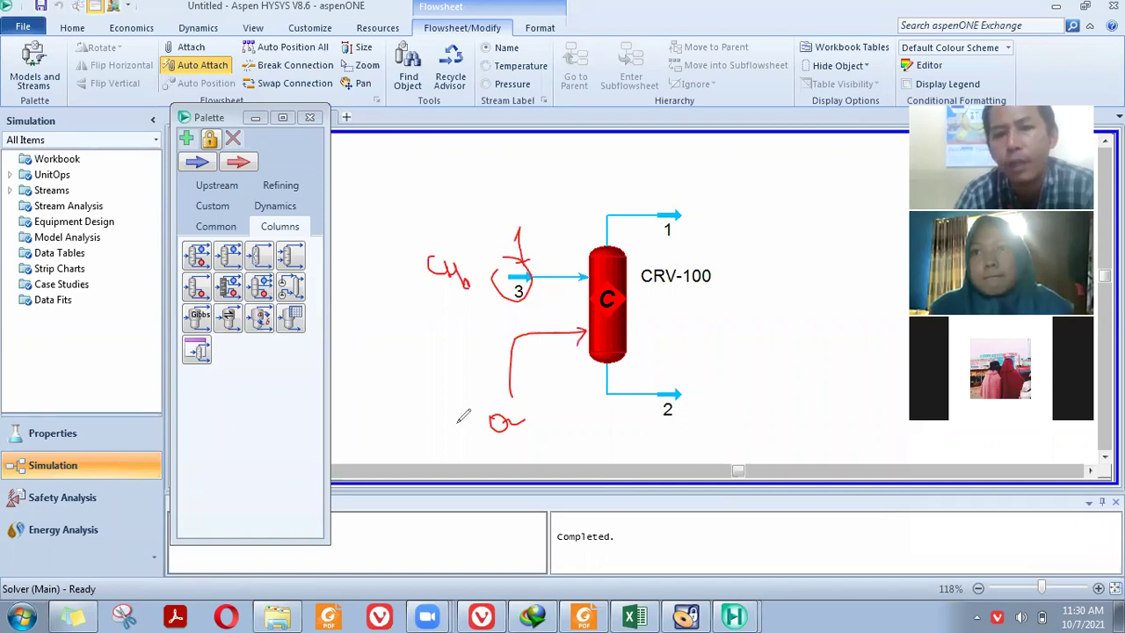
Step: Attach a second feed stream to the inlet side of the conversion reactor CRV-100, alongside the existing feed stream 3
{"action": "left_click_drag", "start_coordinate": [455, 422], "coordinate": [486, 434]}
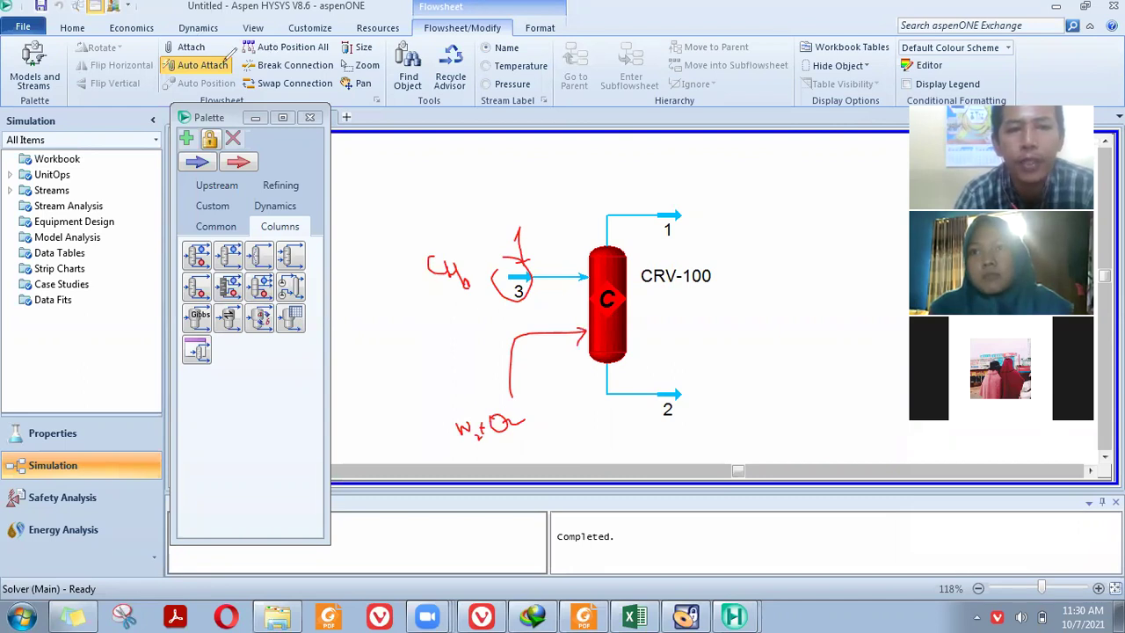
{"action": "left_click", "coordinate": [188, 49]}
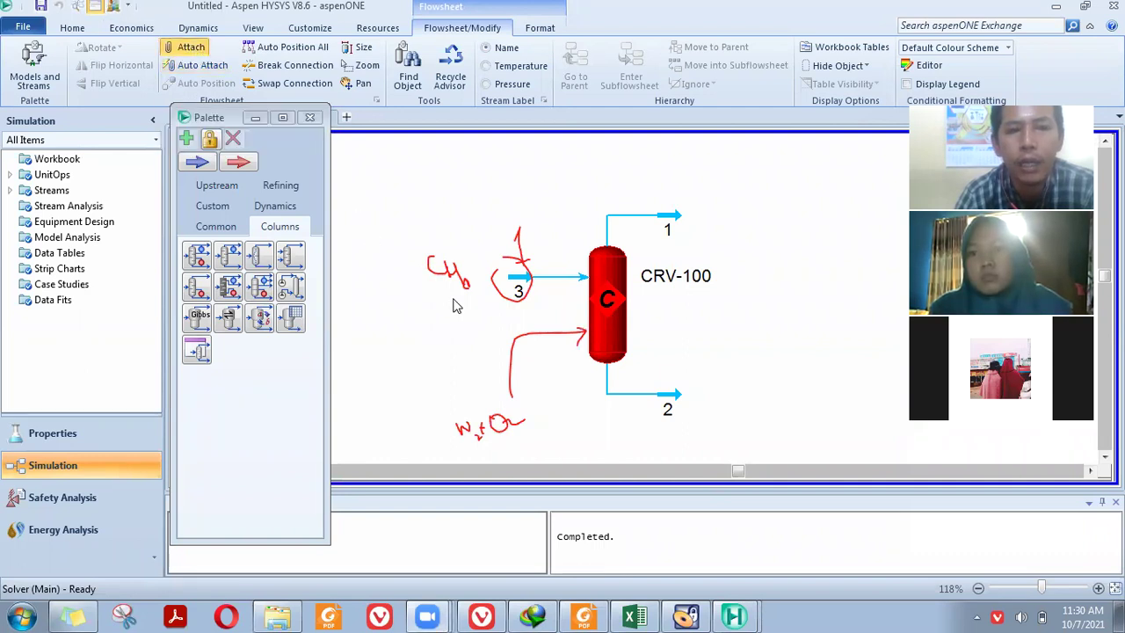
{"action": "left_click_drag", "start_coordinate": [587, 310], "coordinate": [471, 302]}
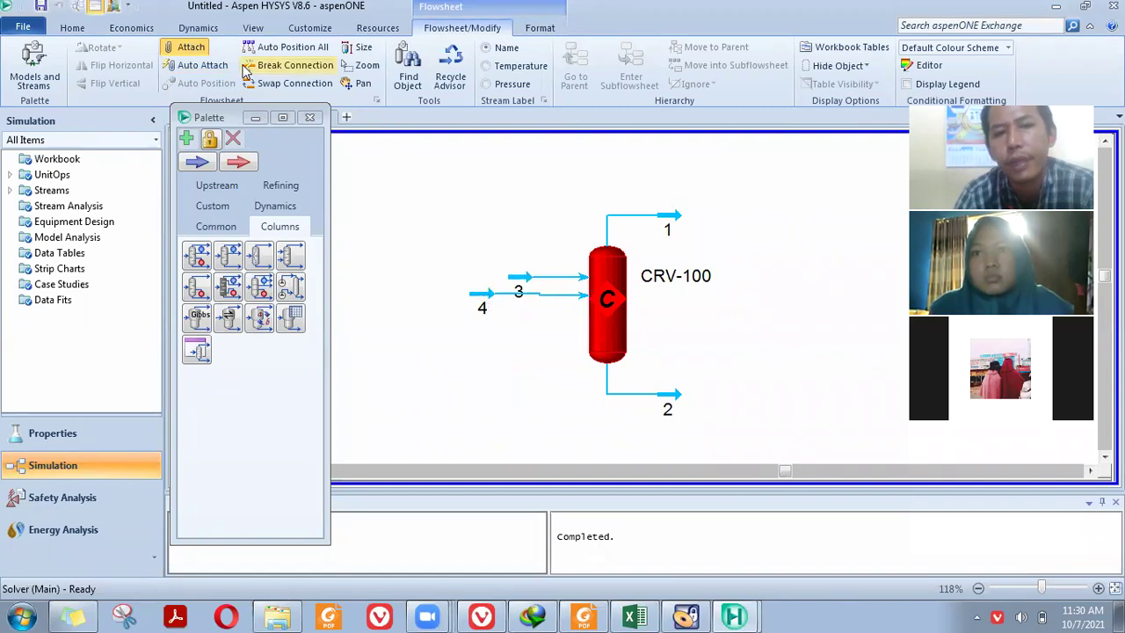
{"action": "key", "text": "Escape"}
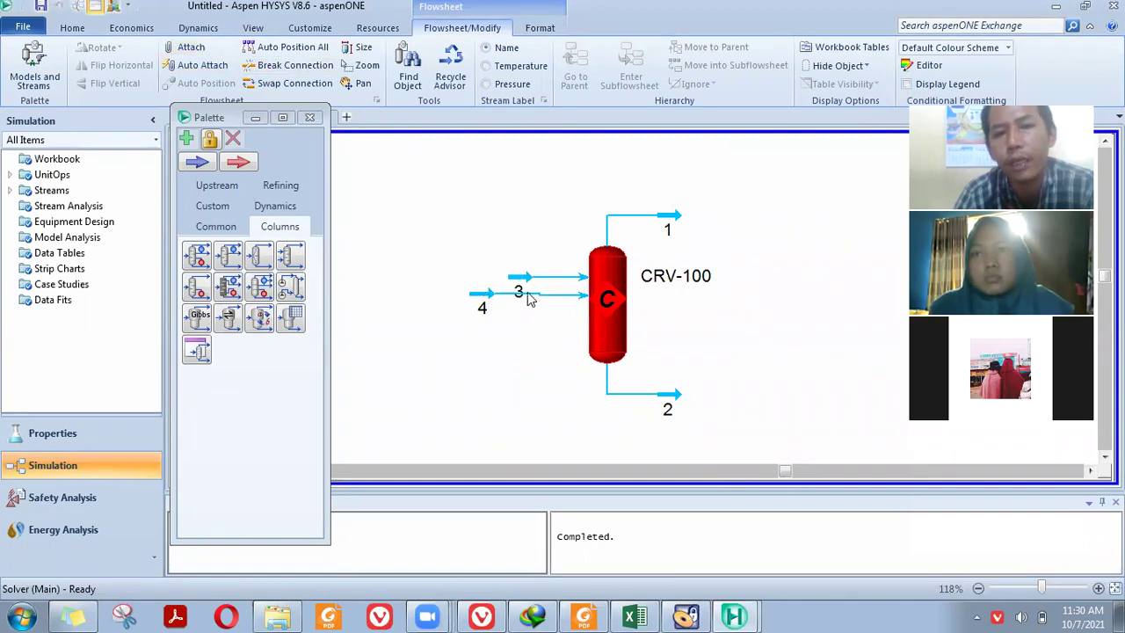
Step: Move feed stream 4 below stream 3 and line the two feeds up beside the conversion reactor
{"action": "left_click", "coordinate": [486, 323]}
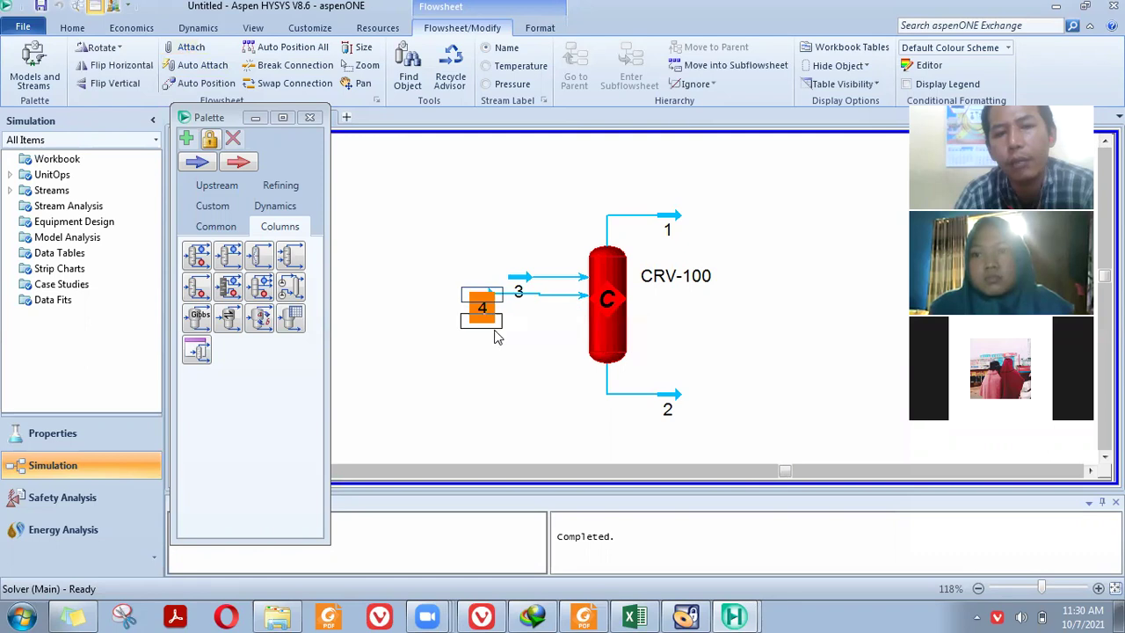
{"action": "left_click_drag", "start_coordinate": [523, 337], "coordinate": [524, 337]}
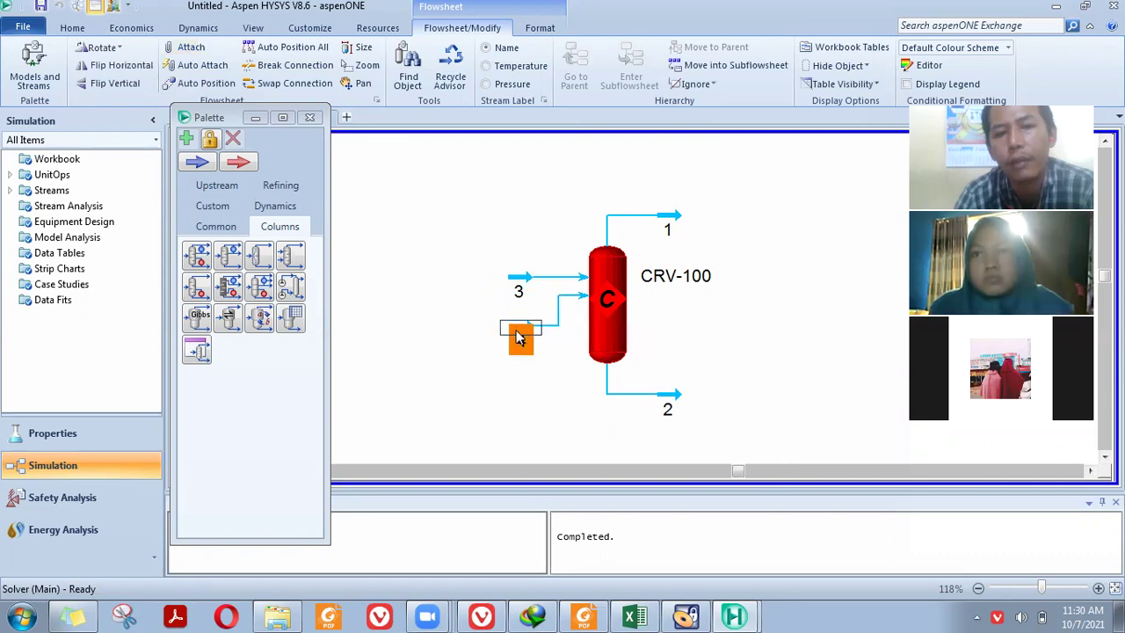
{"action": "left_click_drag", "start_coordinate": [523, 336], "coordinate": [517, 338]}
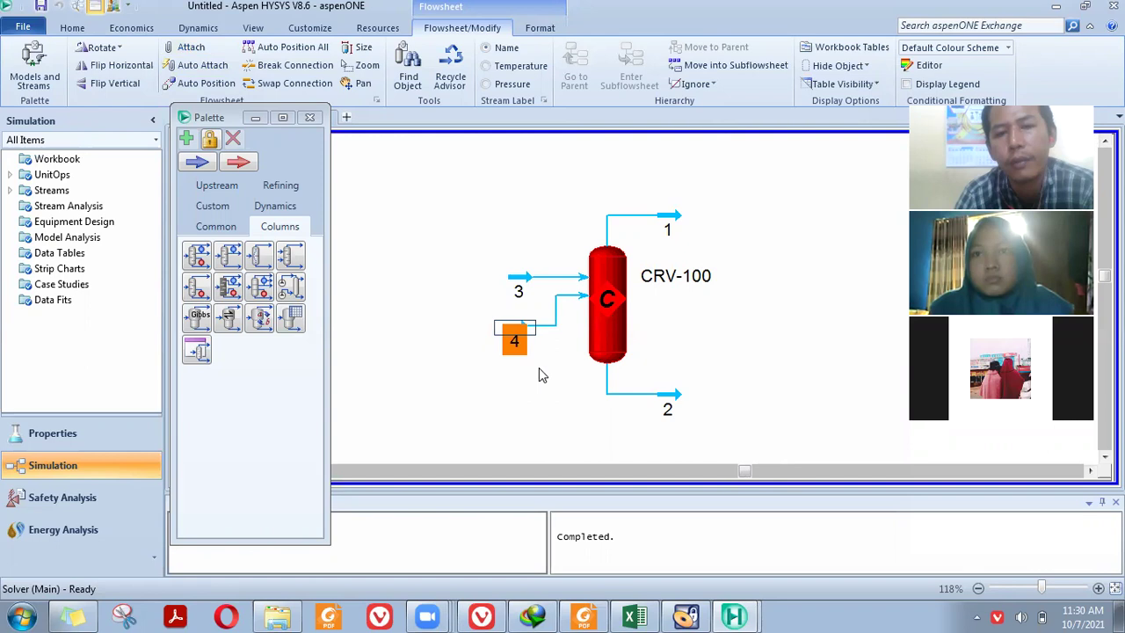
{"action": "left_click", "coordinate": [521, 280]}
{"action": "left_click_drag", "start_coordinate": [521, 280], "coordinate": [514, 280]}
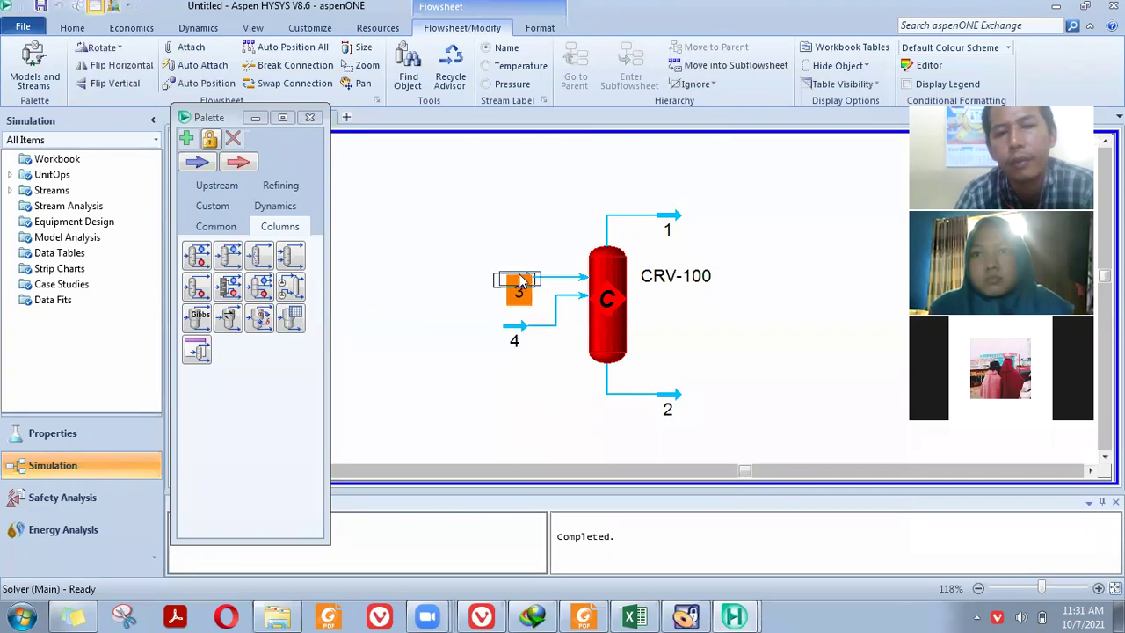
{"action": "left_click", "coordinate": [598, 409]}
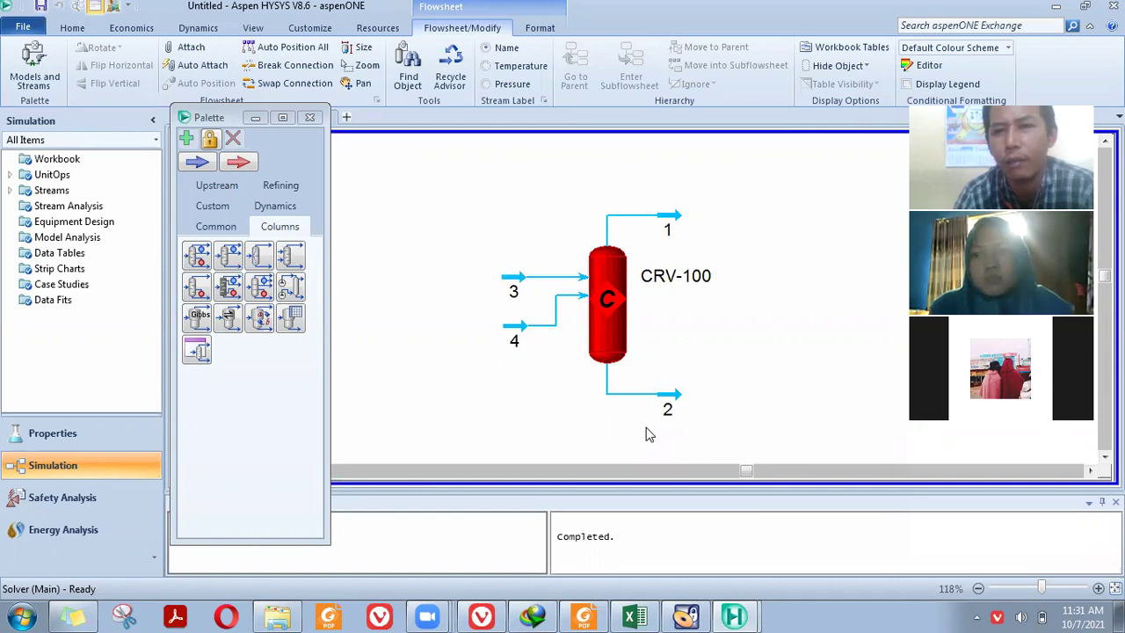
{"action": "left_click_drag", "start_coordinate": [463, 173], "coordinate": [713, 410]}
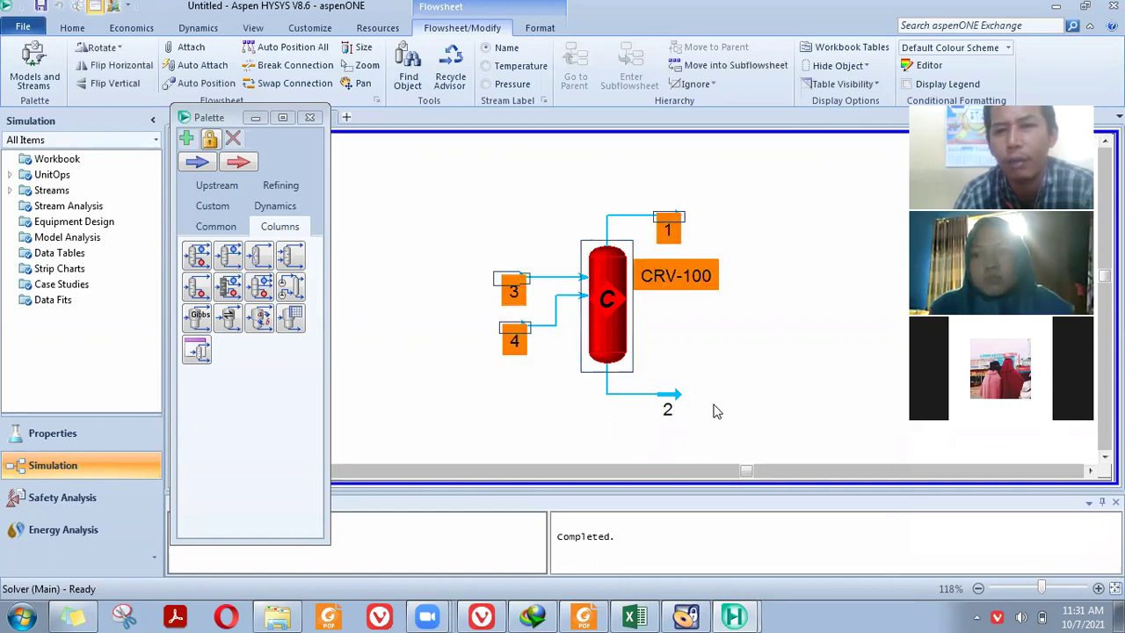
{"action": "left_click", "coordinate": [813, 373]}
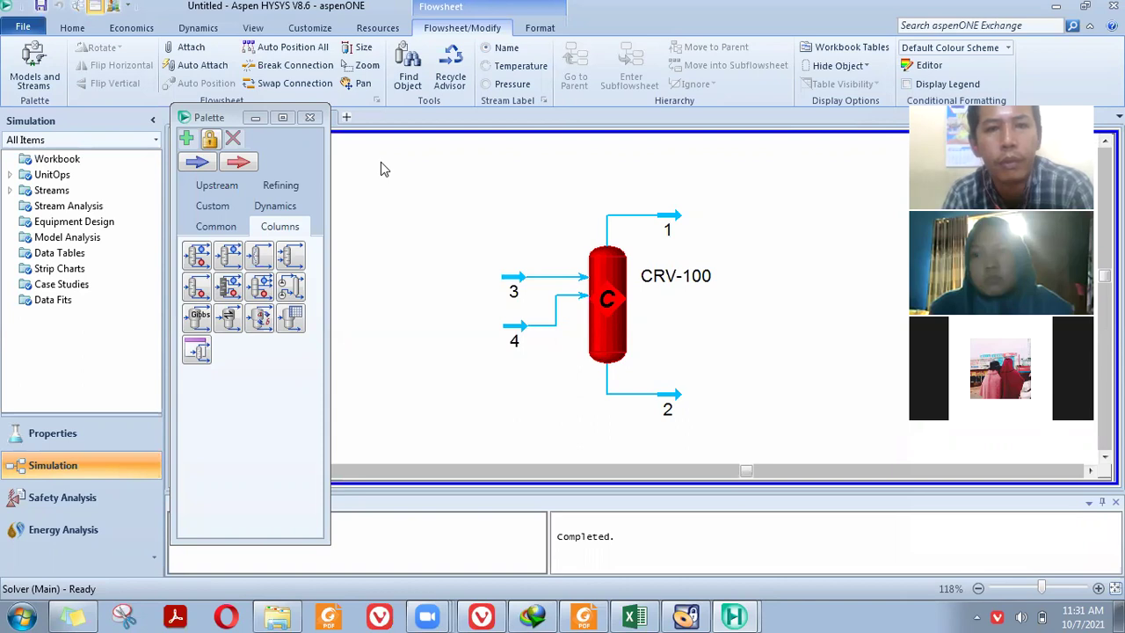
Step: Open the flowsheet workbook and close the object palette covering its Material Streams table
{"action": "left_click", "coordinate": [71, 29]}
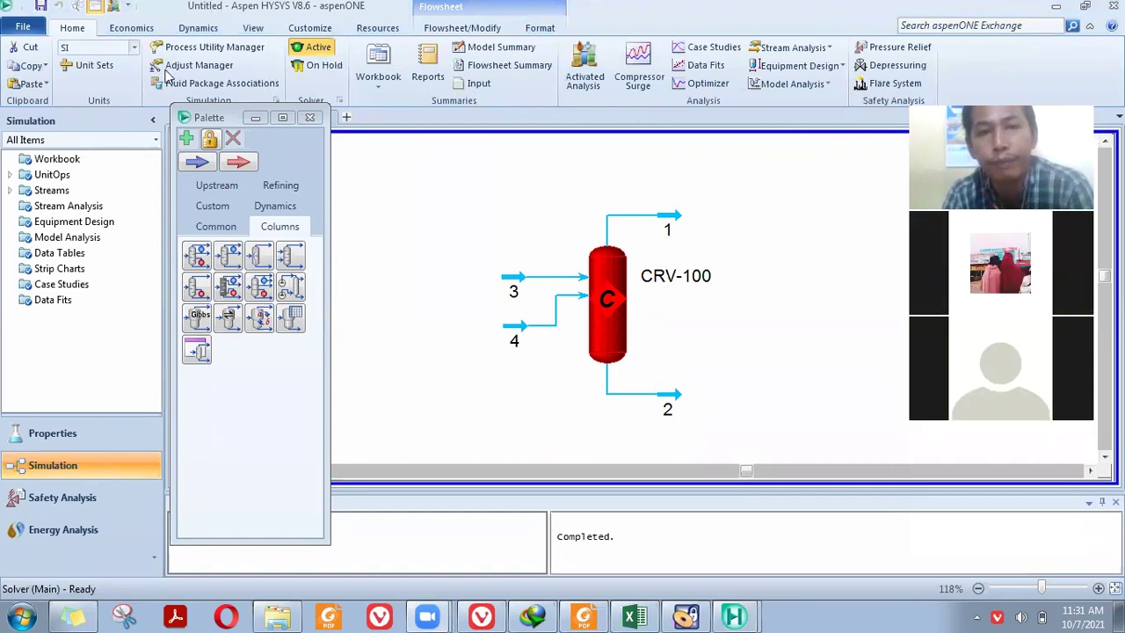
{"action": "left_click", "coordinate": [386, 62]}
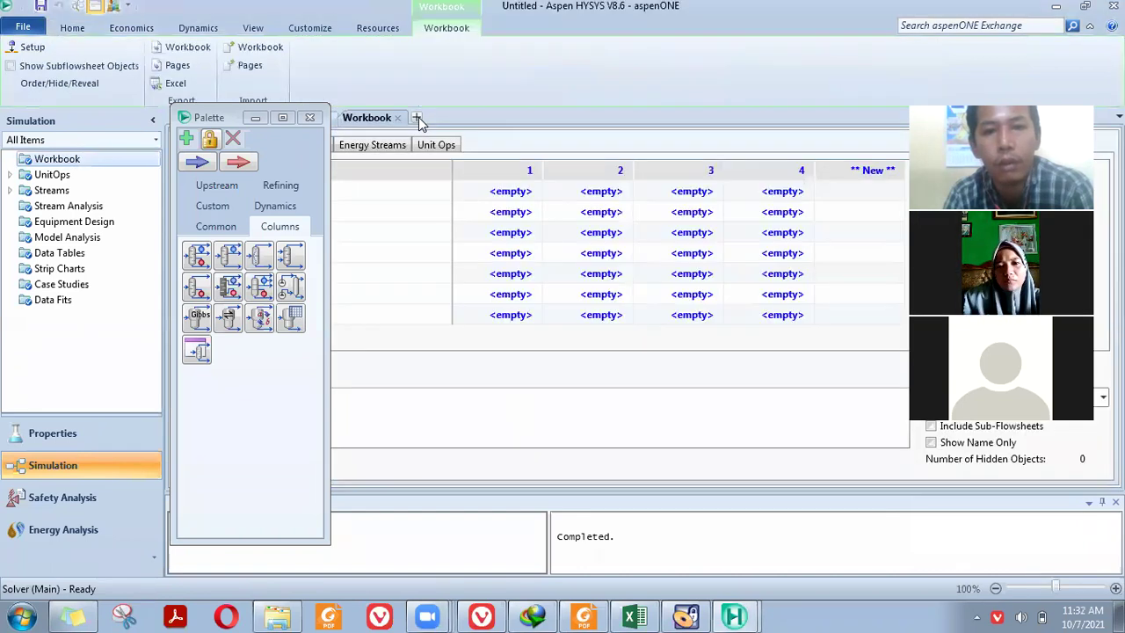
{"action": "left_click_drag", "start_coordinate": [215, 123], "coordinate": [281, 214]}
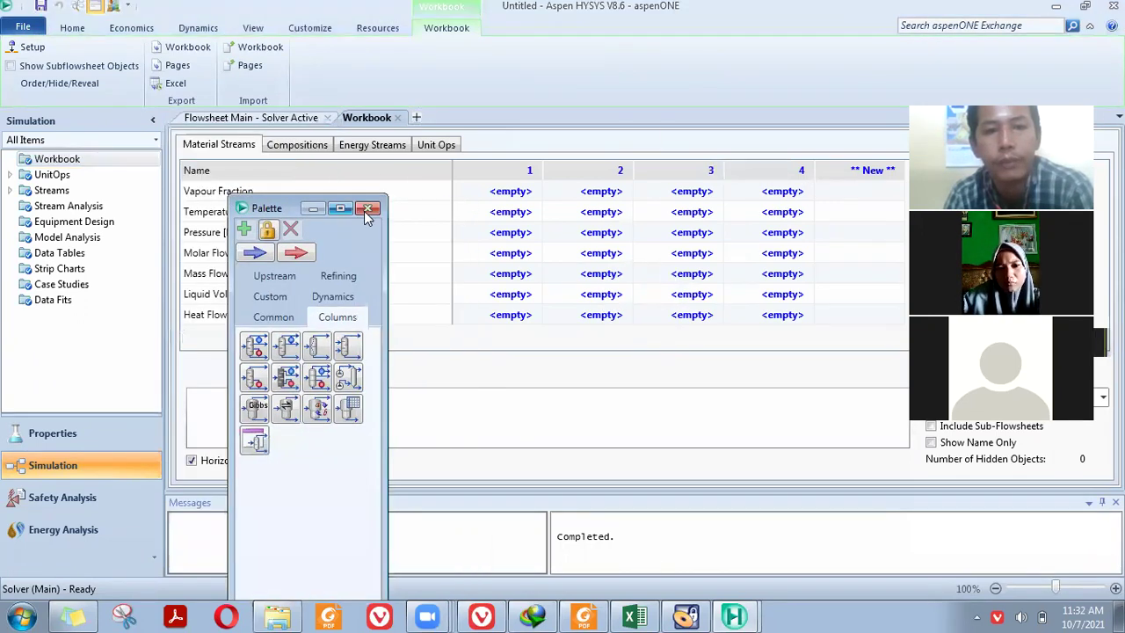
{"action": "left_click", "coordinate": [369, 210]}
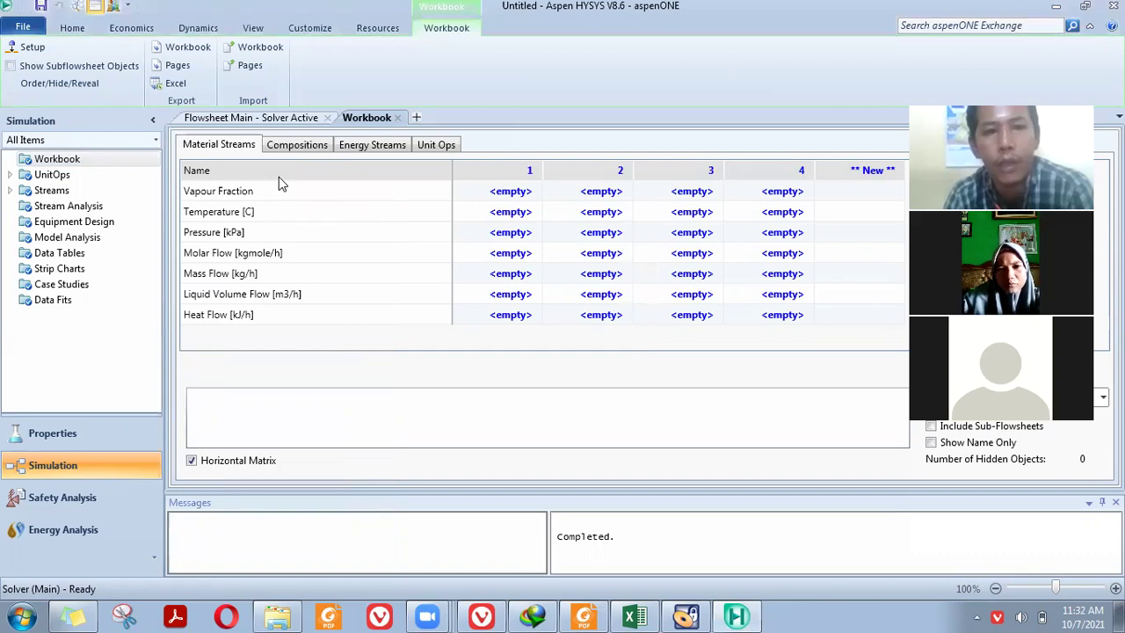
{"action": "left_click", "coordinate": [504, 191]}
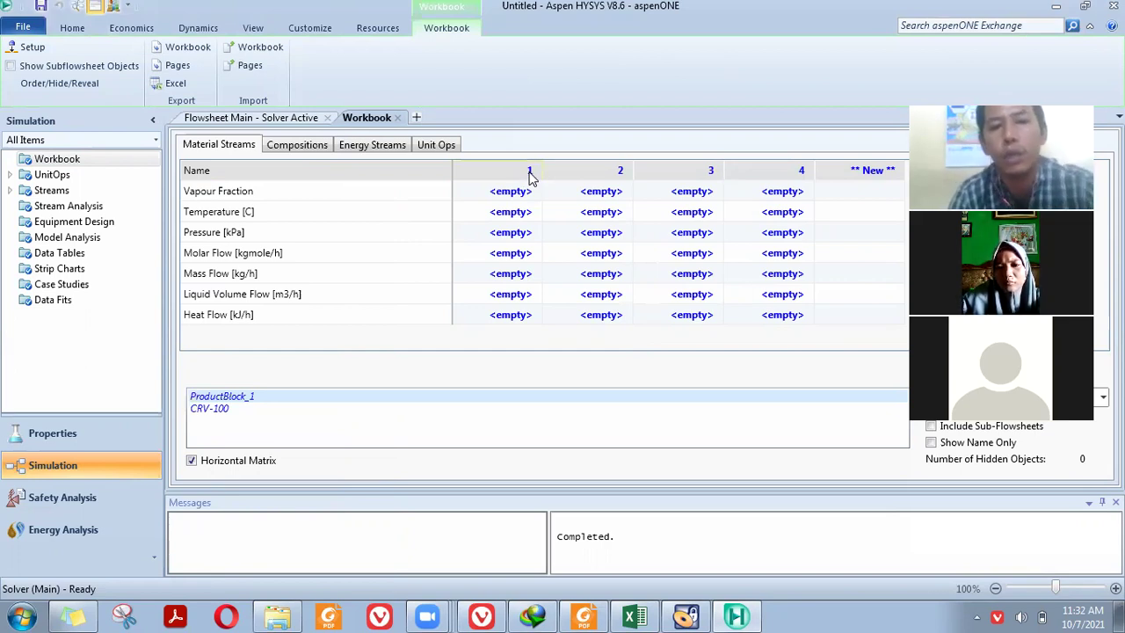
Step: Rename material stream 1 as CH4 in the workbook and check the name on the flowsheet
{"action": "double_click", "coordinate": [529, 171]}
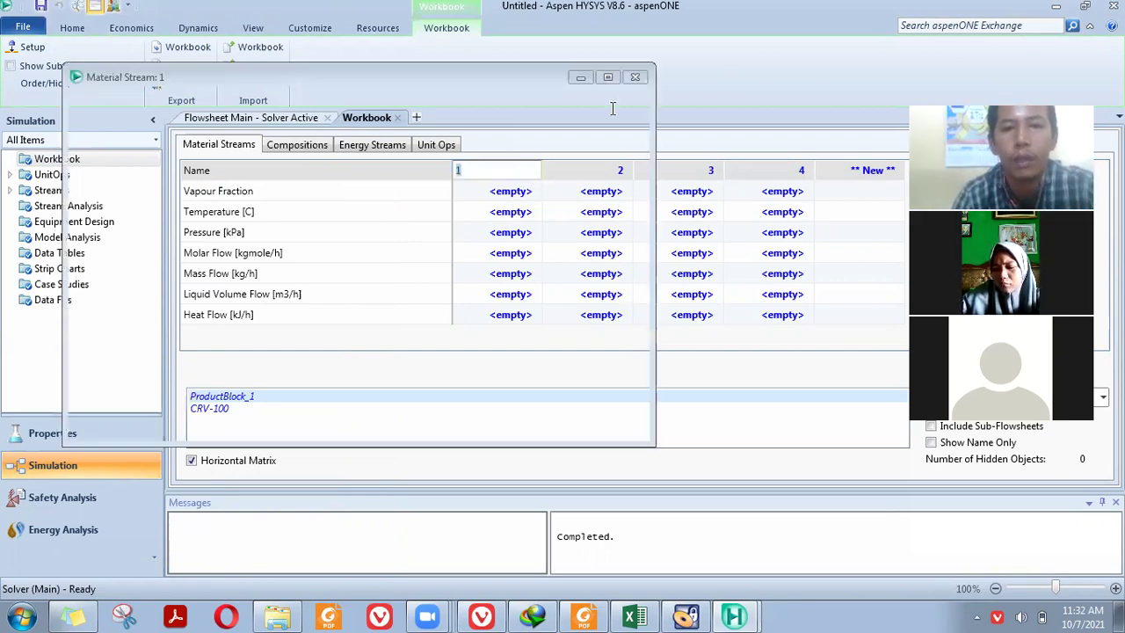
{"action": "left_click", "coordinate": [636, 79]}
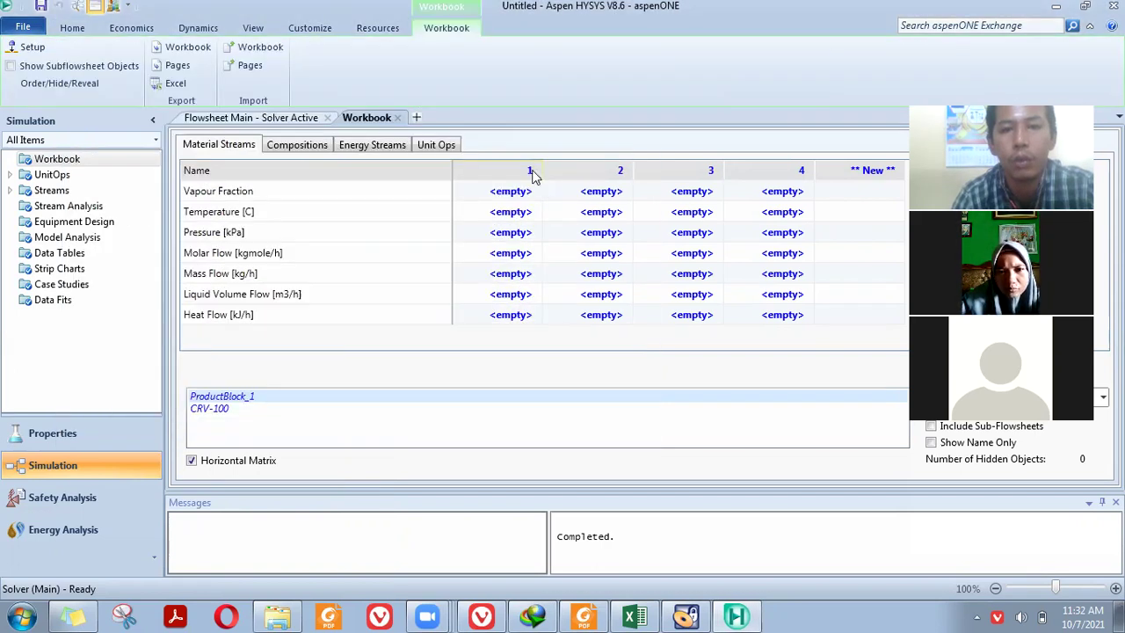
{"action": "left_click", "coordinate": [532, 173]}
{"action": "type", "text": "C"}
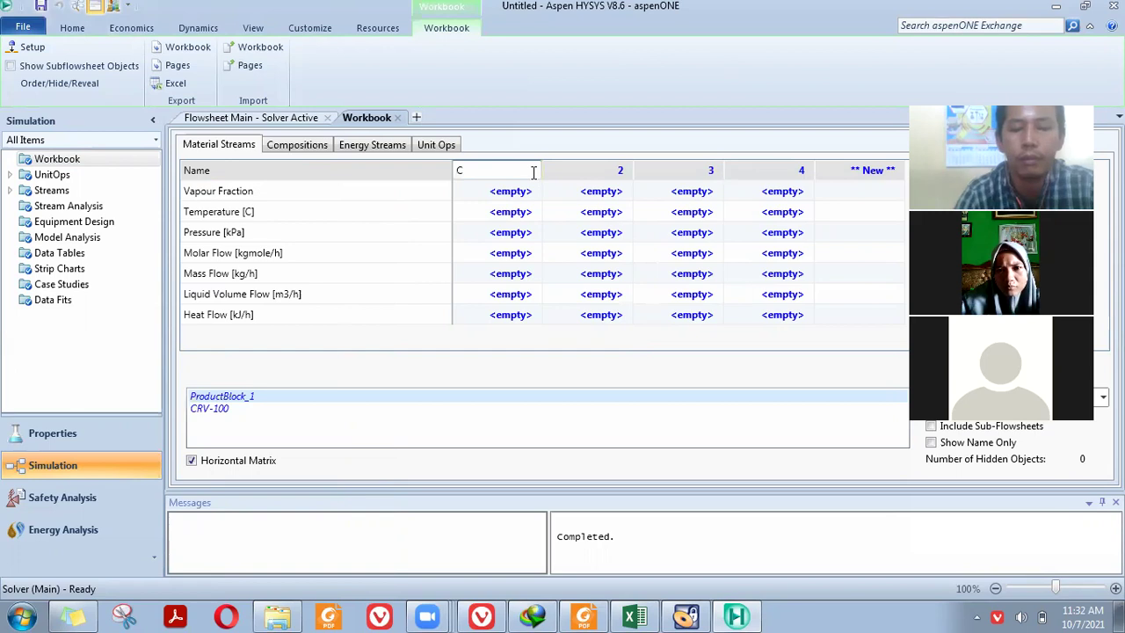
{"action": "type", "text": "H"}
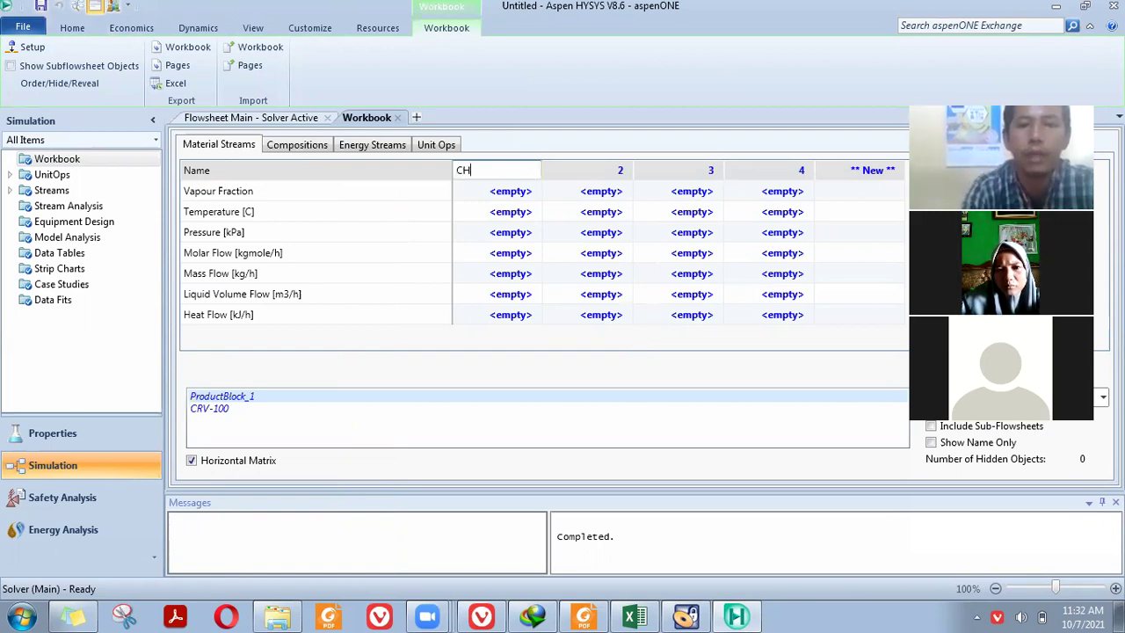
{"action": "type", "text": "4"}
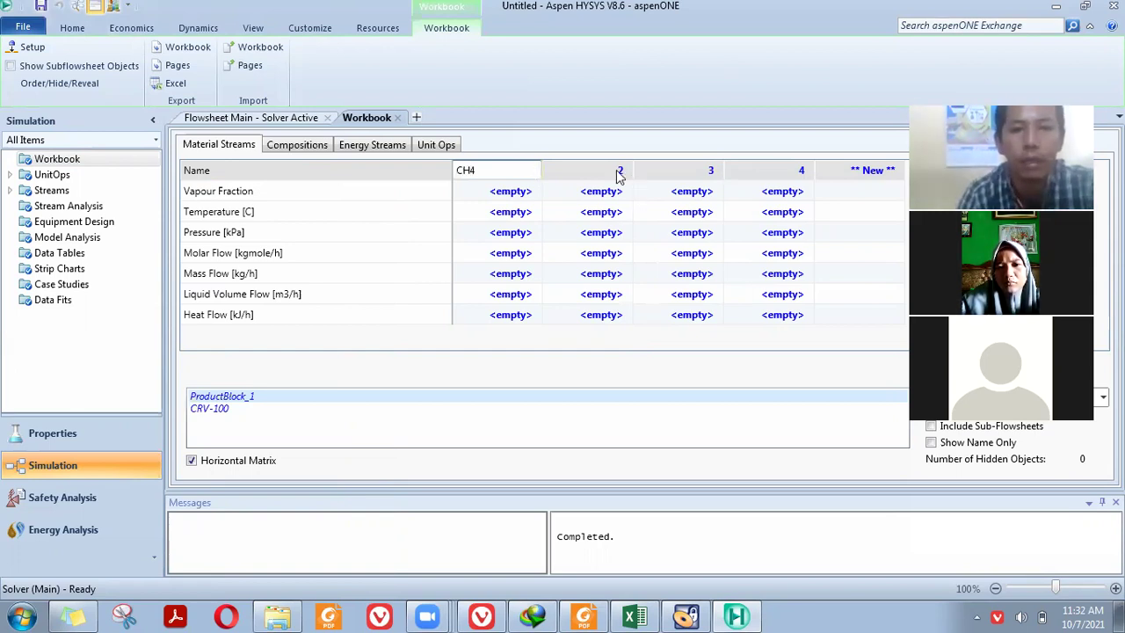
{"action": "left_click", "coordinate": [273, 117]}
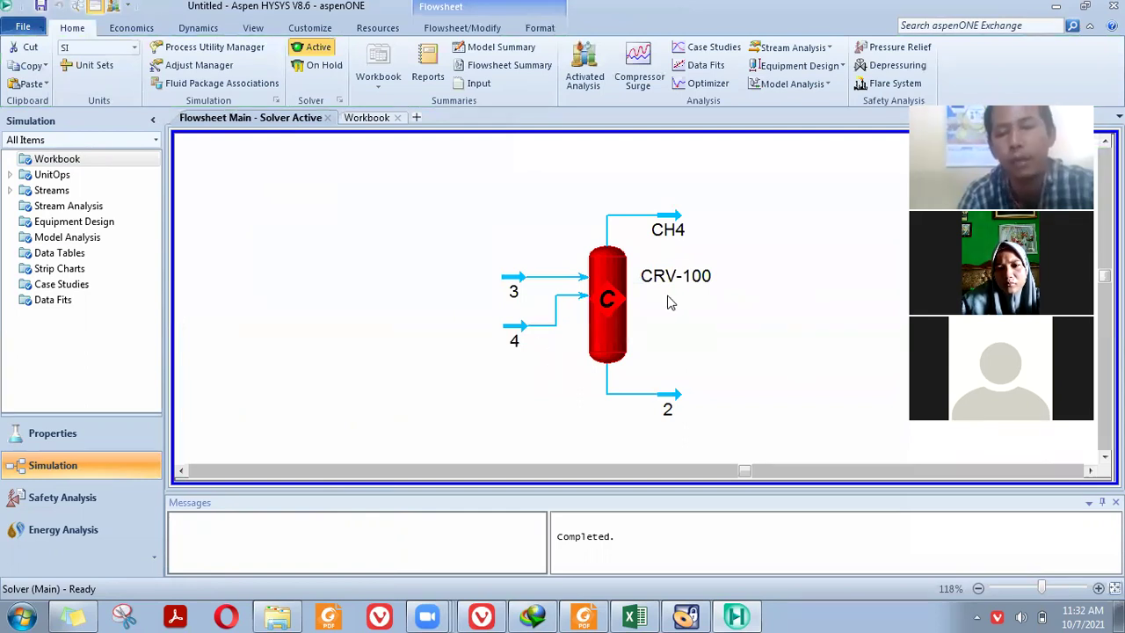
Step: Rename the first two material streams in the workbook as Produk Gas and Produk Liquid
{"action": "left_click", "coordinate": [366, 117]}
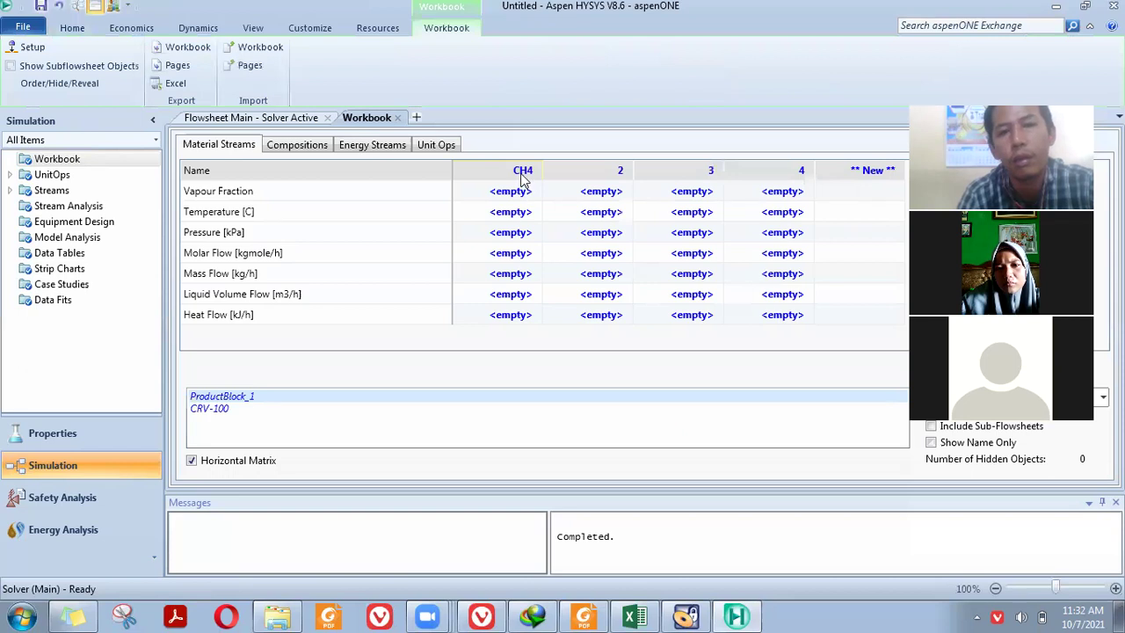
{"action": "type", "text": "P"}
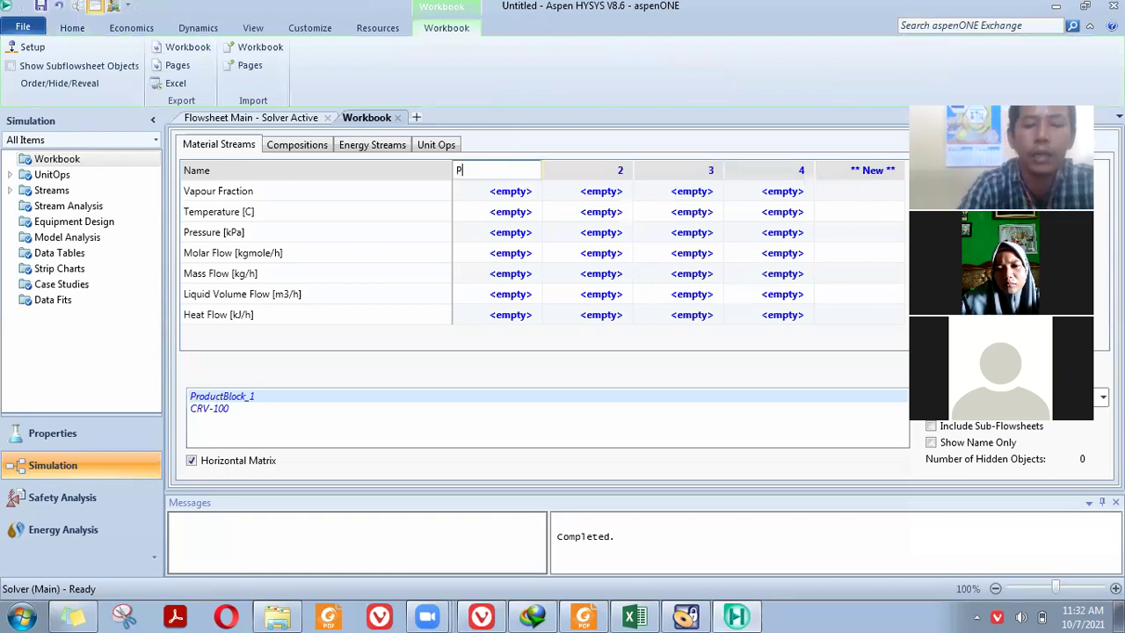
{"action": "type", "text": "roduk"}
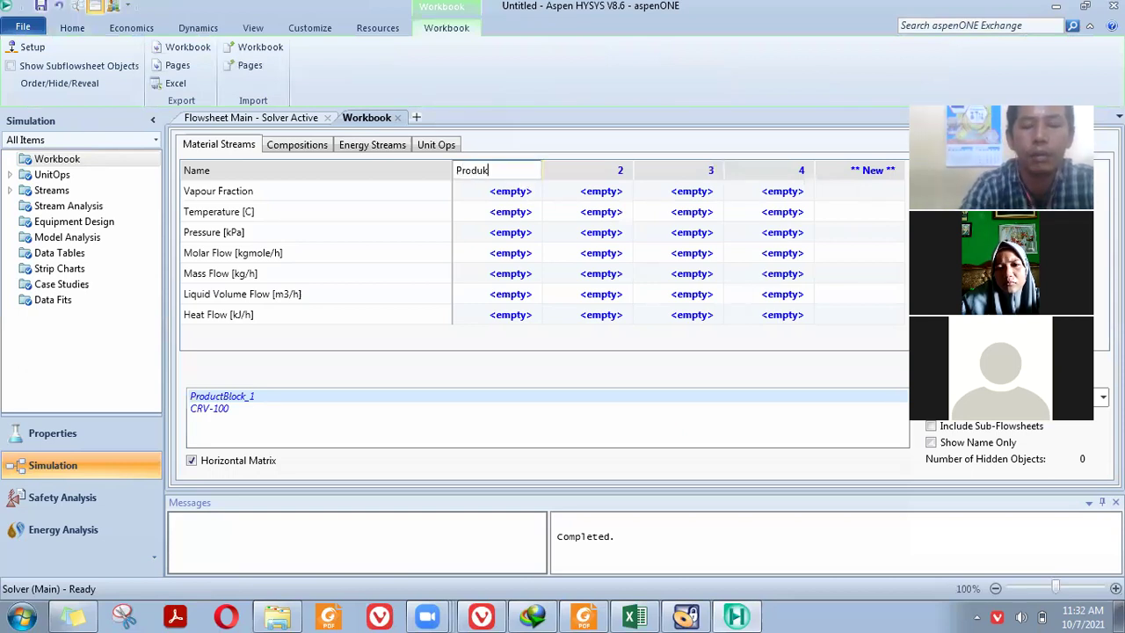
{"action": "type", "text": " GAs"}
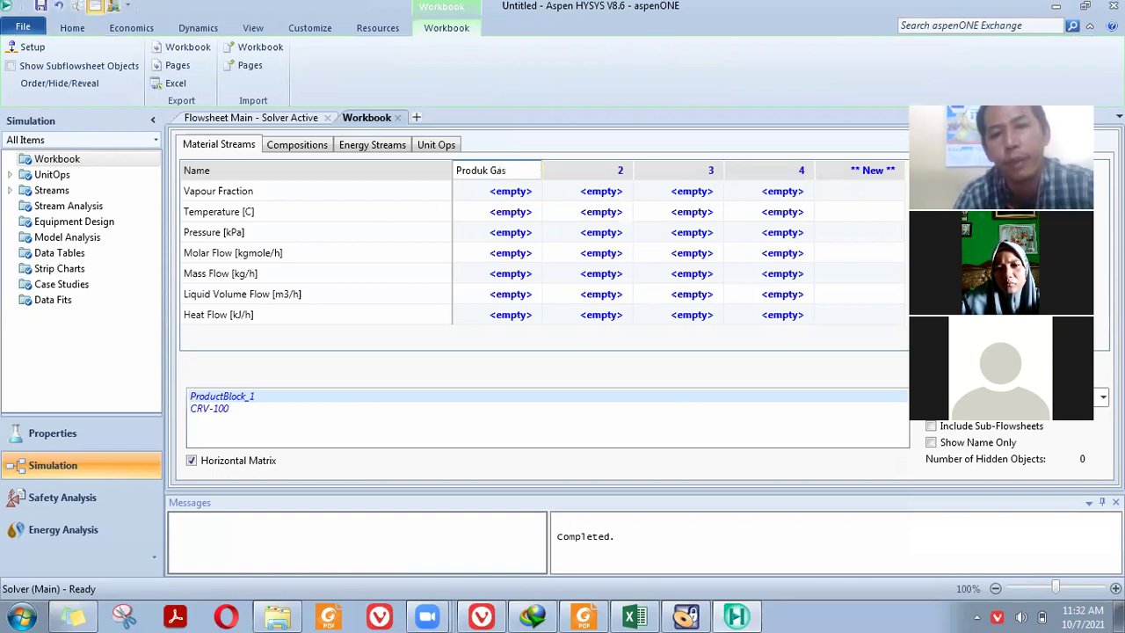
{"action": "key", "text": "Return"}
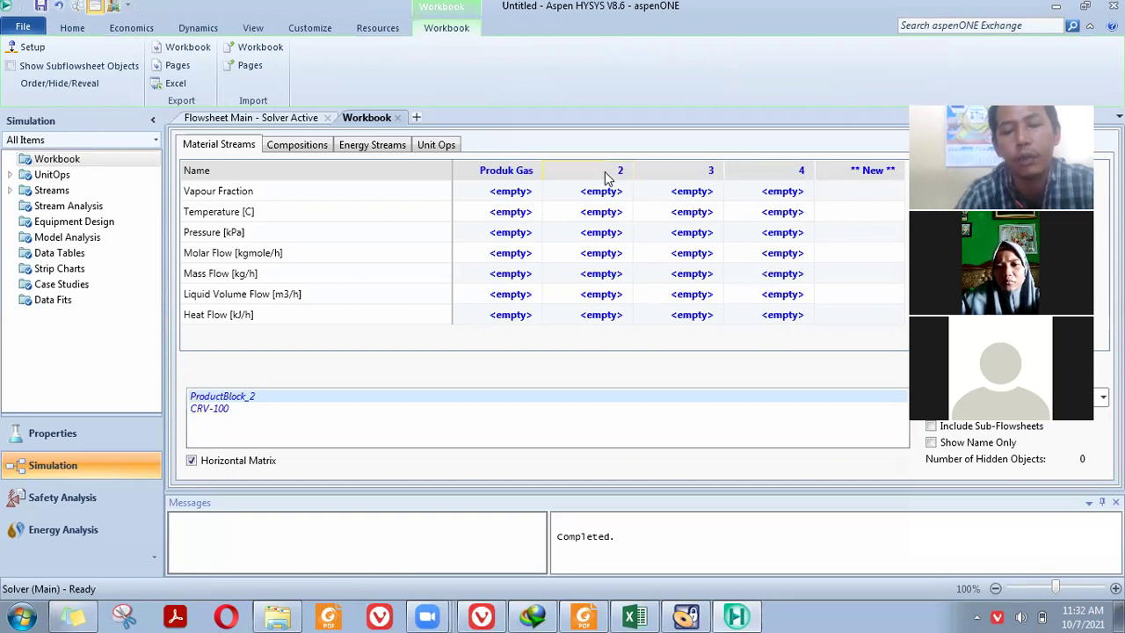
{"action": "type", "text": "P"}
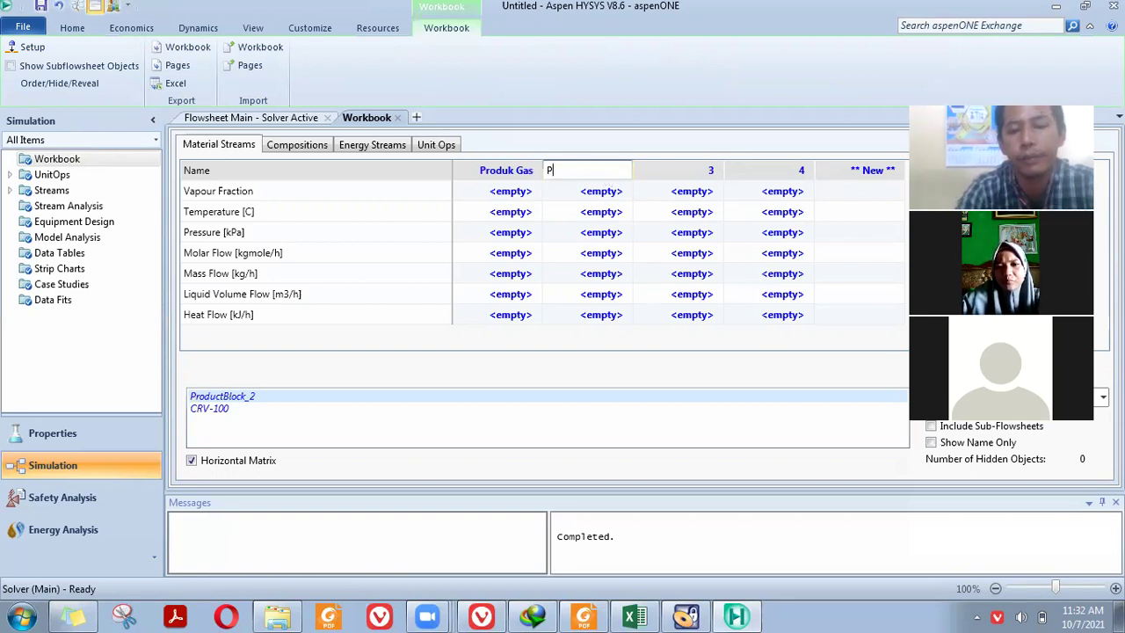
{"action": "type", "text": "roduk Liquid"}
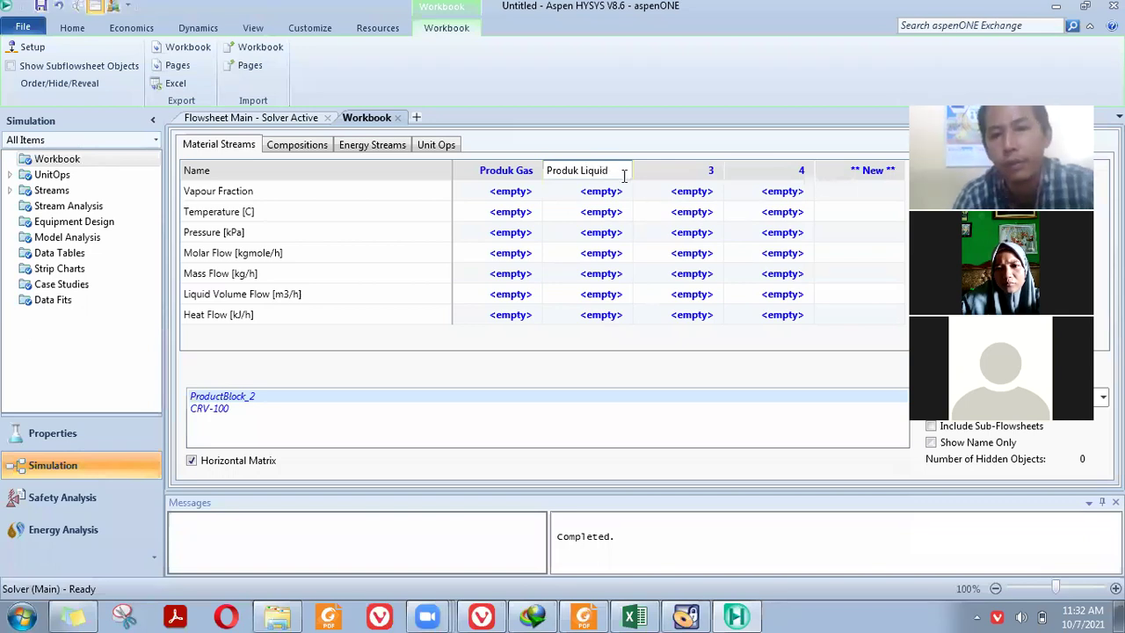
{"action": "key", "text": "Return"}
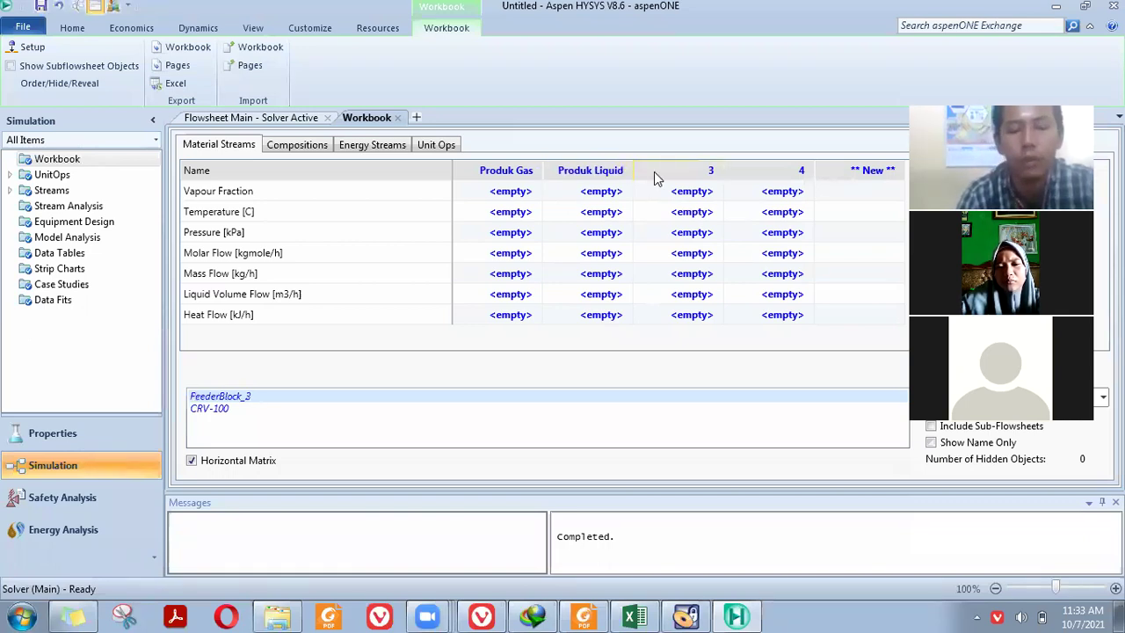
Step: Rename material streams 3 and 4 as CH4 and Udara, and check the stream names on the flowsheet
{"action": "type", "text": "CH4"}
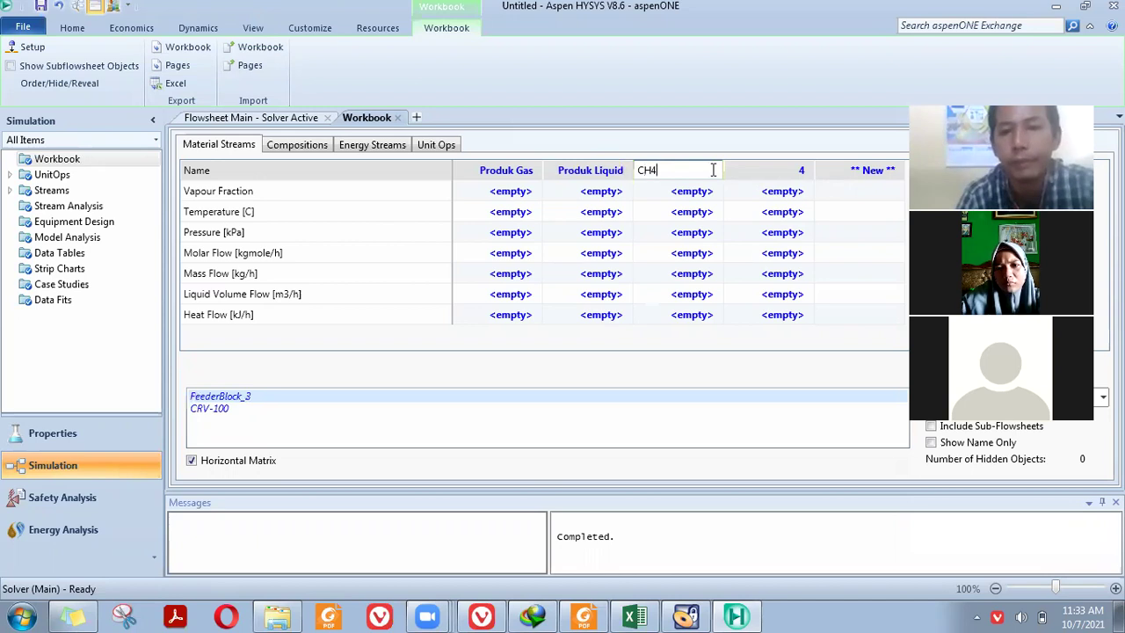
{"action": "key", "text": "Return"}
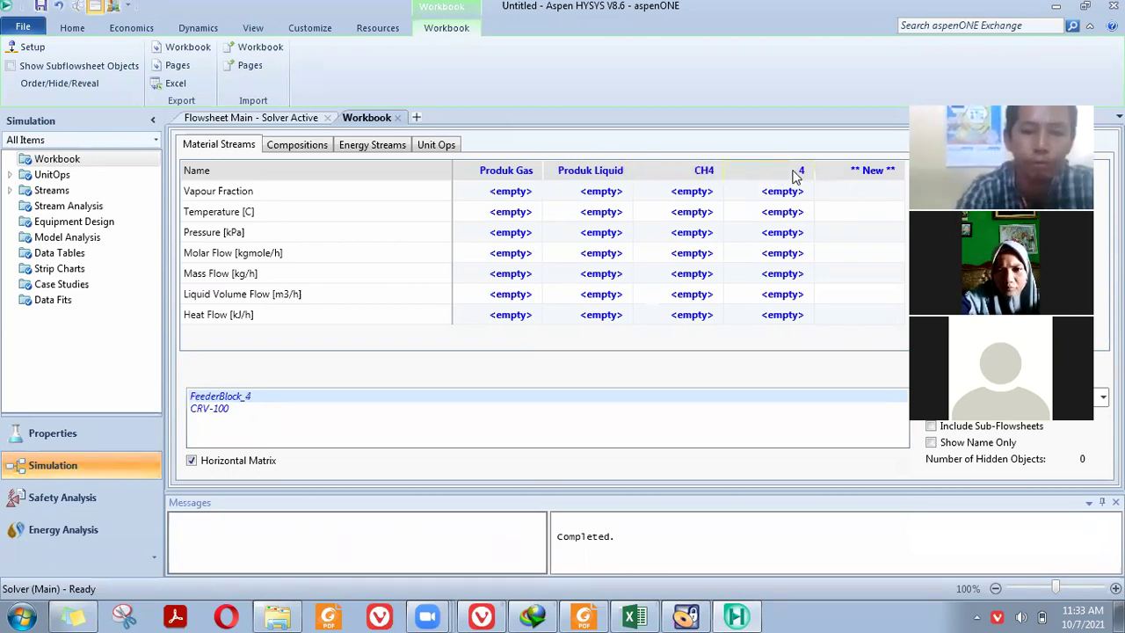
{"action": "type", "text": "Ud"}
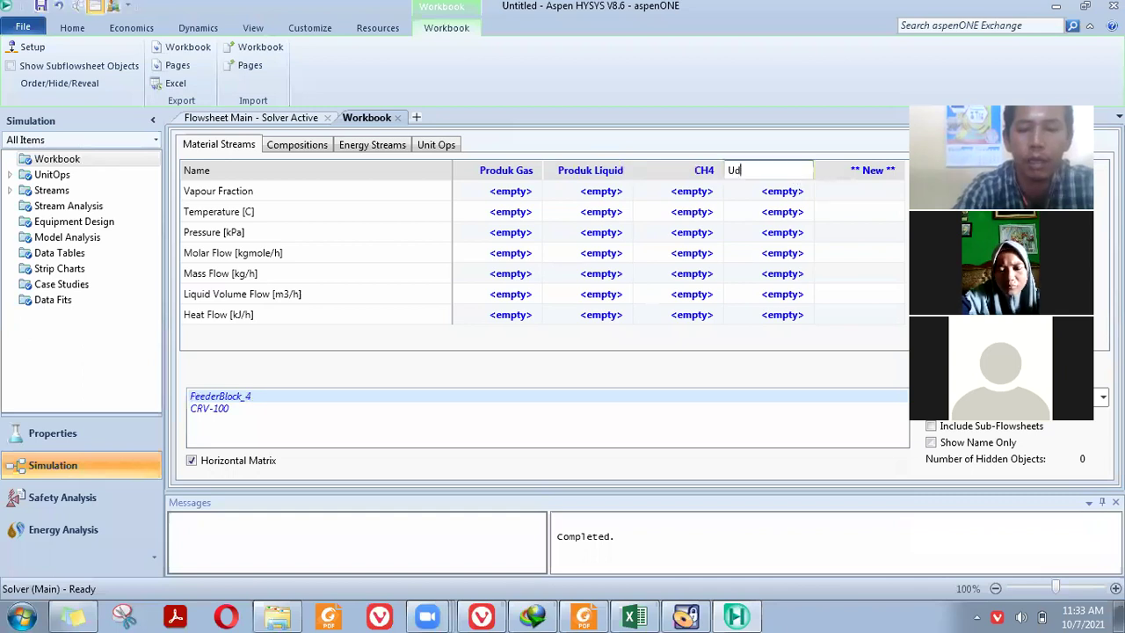
{"action": "type", "text": "ara"}
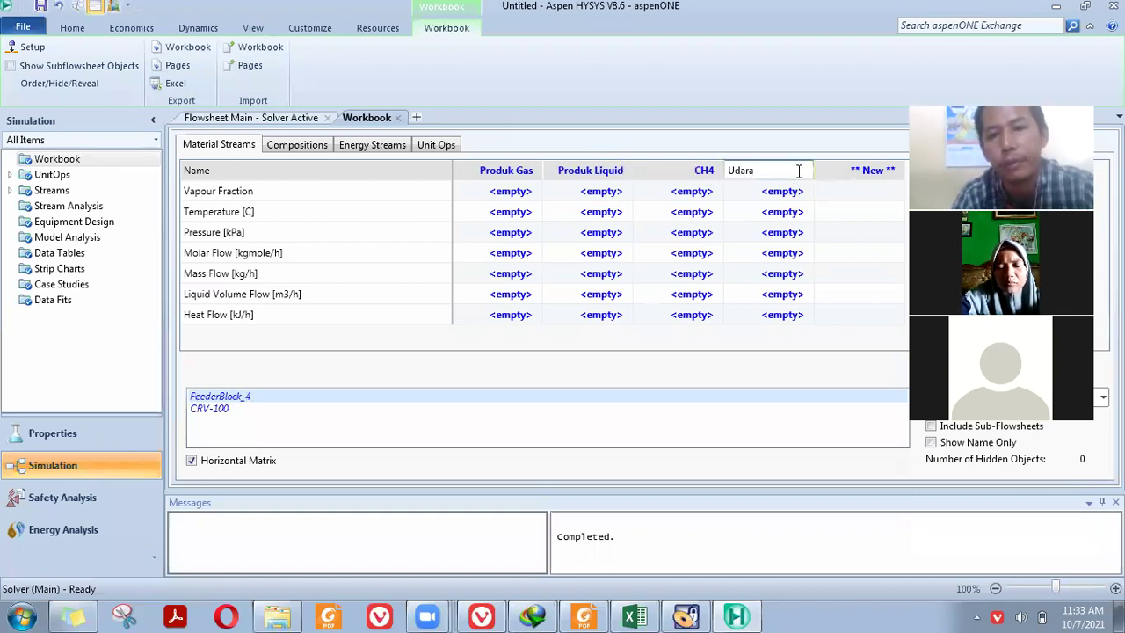
{"action": "key", "text": "Return"}
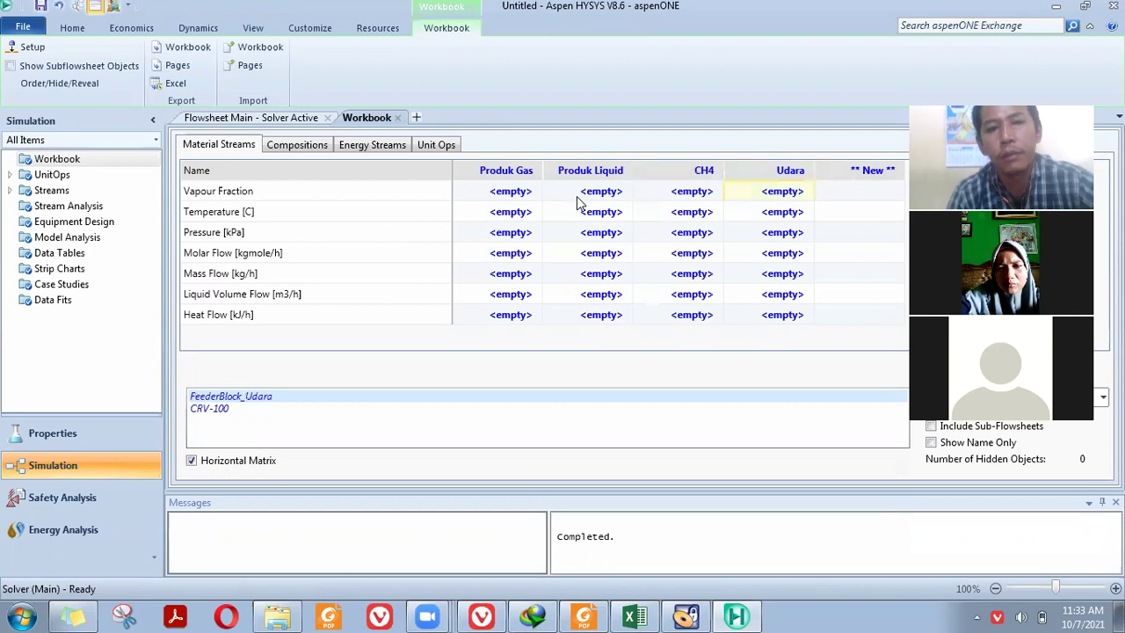
{"action": "left_click", "coordinate": [272, 119]}
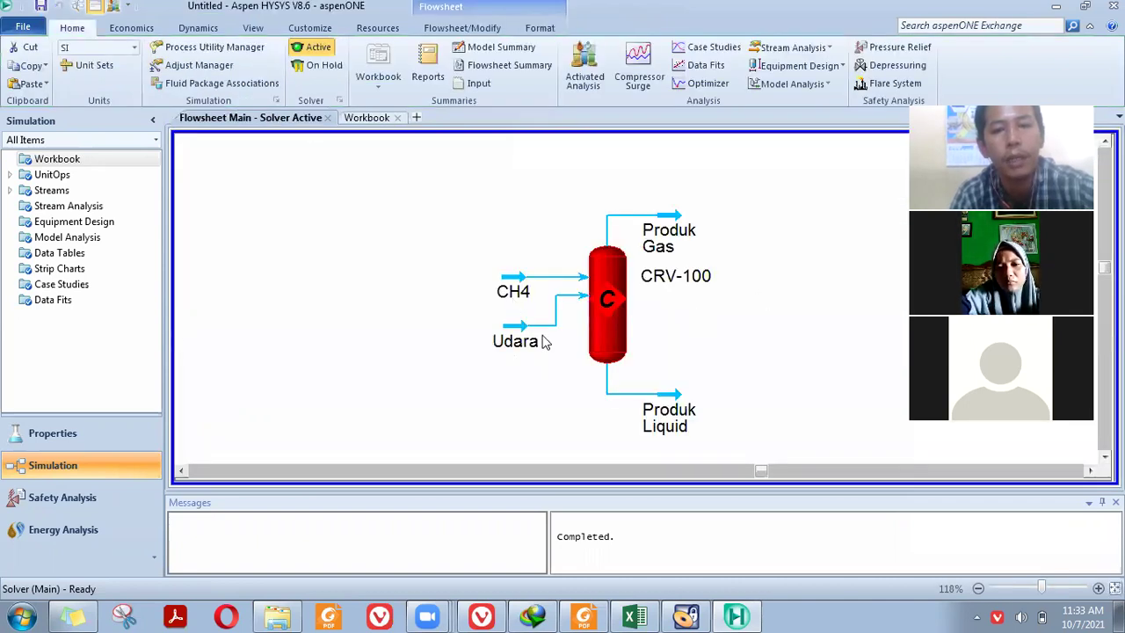
{"action": "mouse_move", "coordinate": [685, 249]}
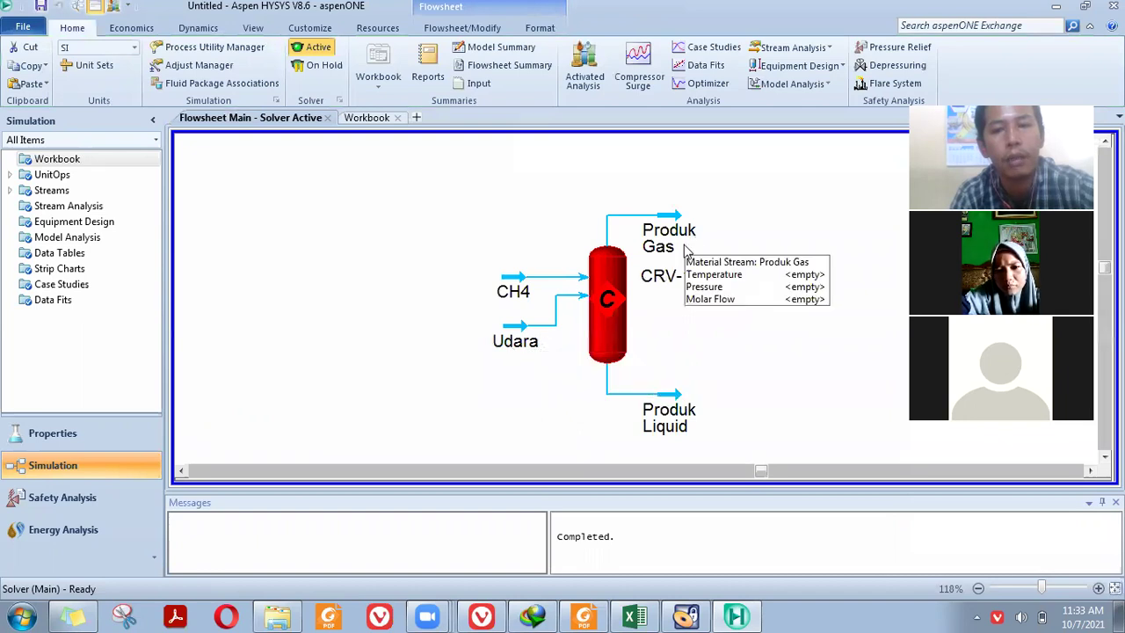
{"action": "mouse_move", "coordinate": [713, 412]}
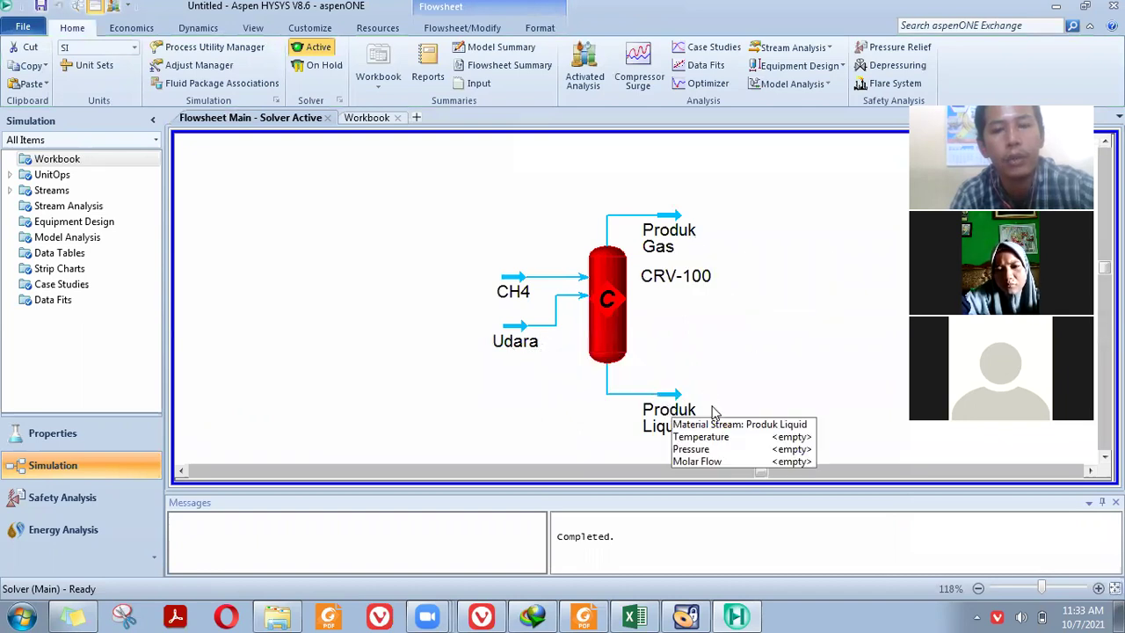
Step: Rename the conversion reactor CRV-100 as Reaktor in the workbook's unit operations
{"action": "left_click", "coordinate": [373, 120]}
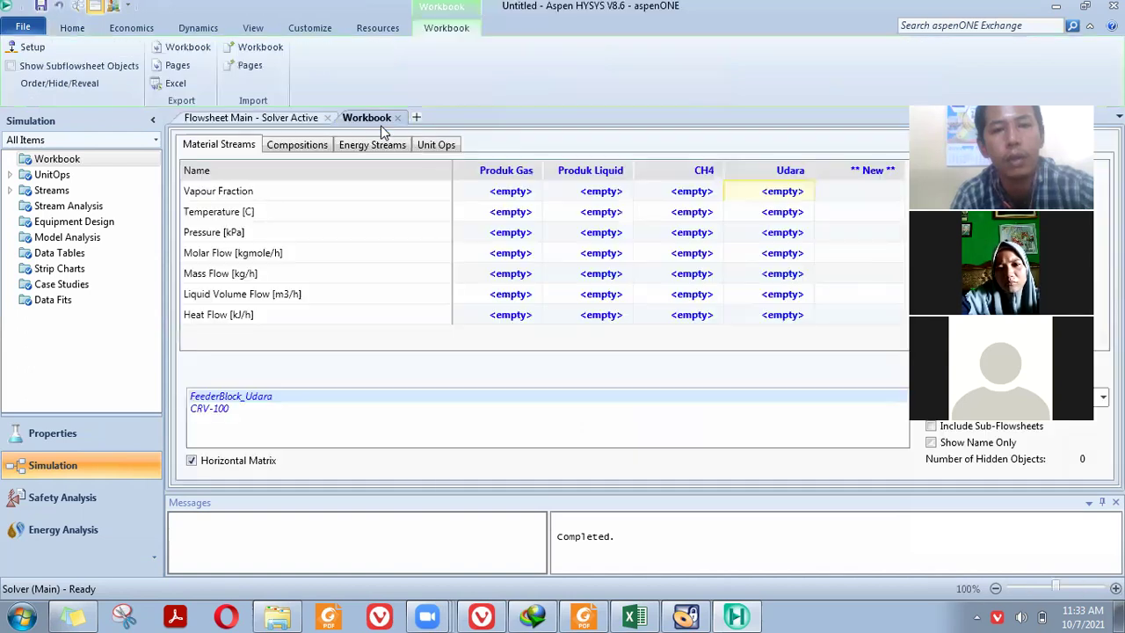
{"action": "left_click", "coordinate": [433, 146]}
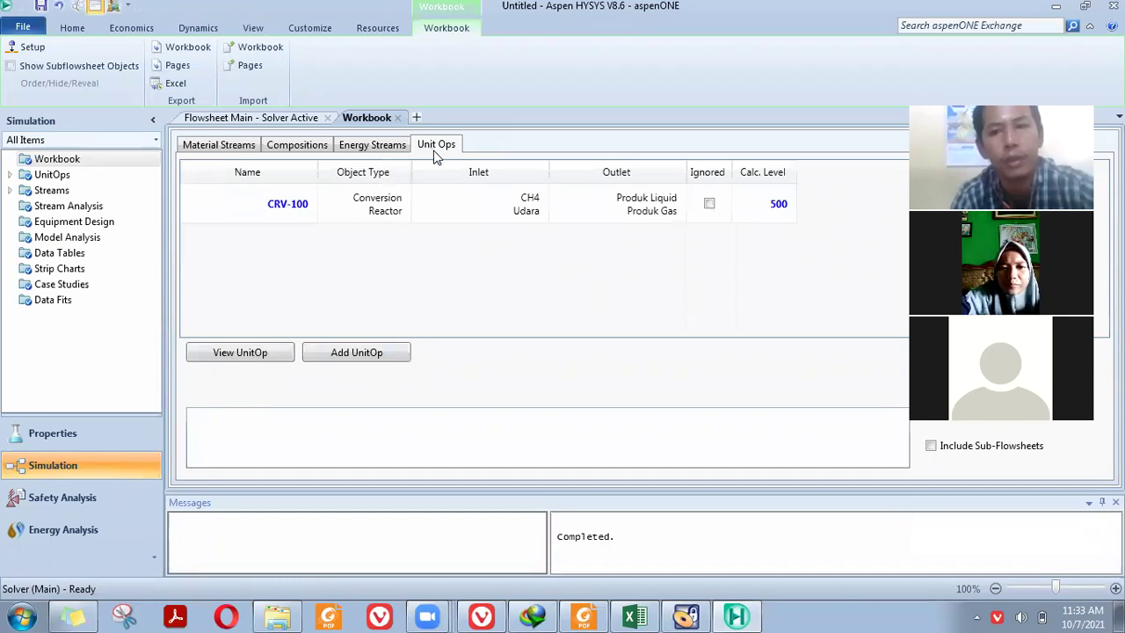
{"action": "left_click", "coordinate": [290, 205]}
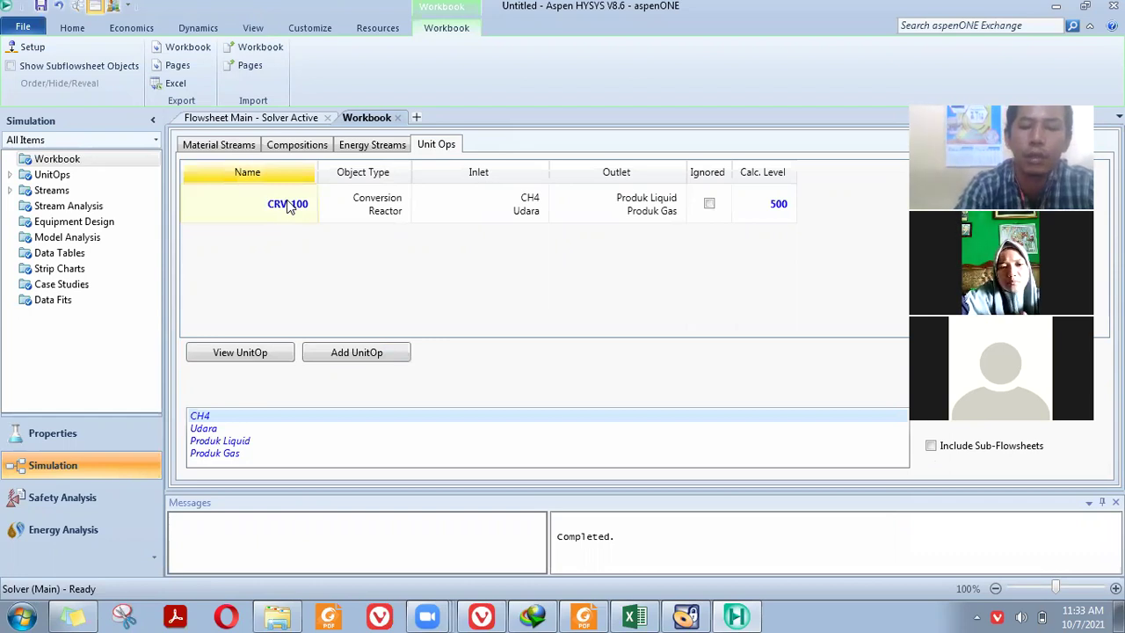
{"action": "type", "text": "Re"}
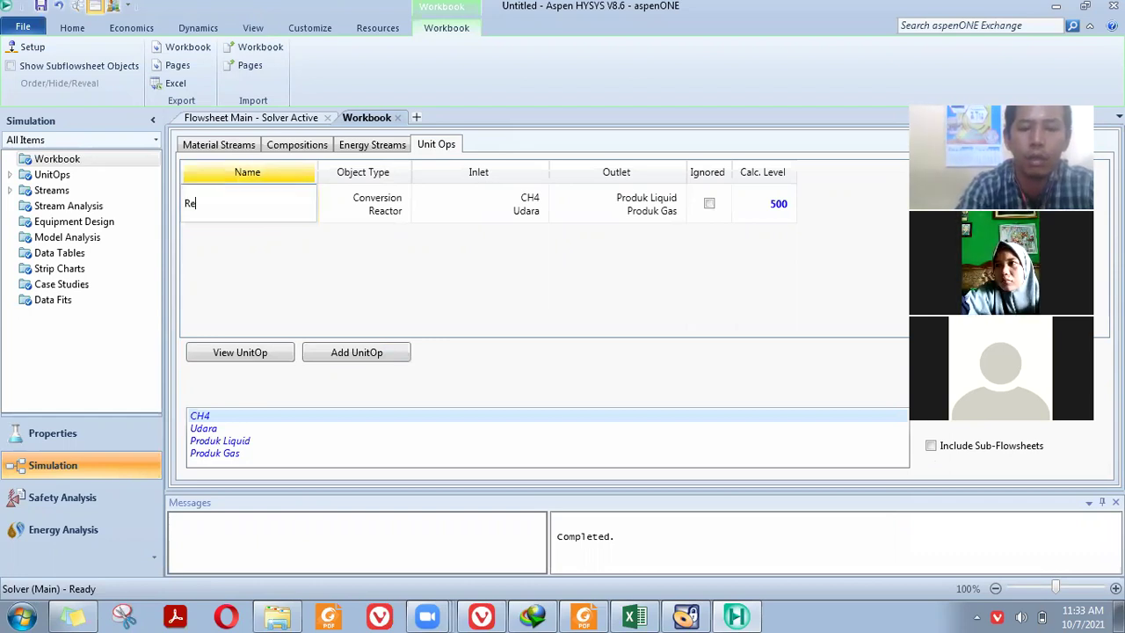
{"action": "type", "text": "aktor"}
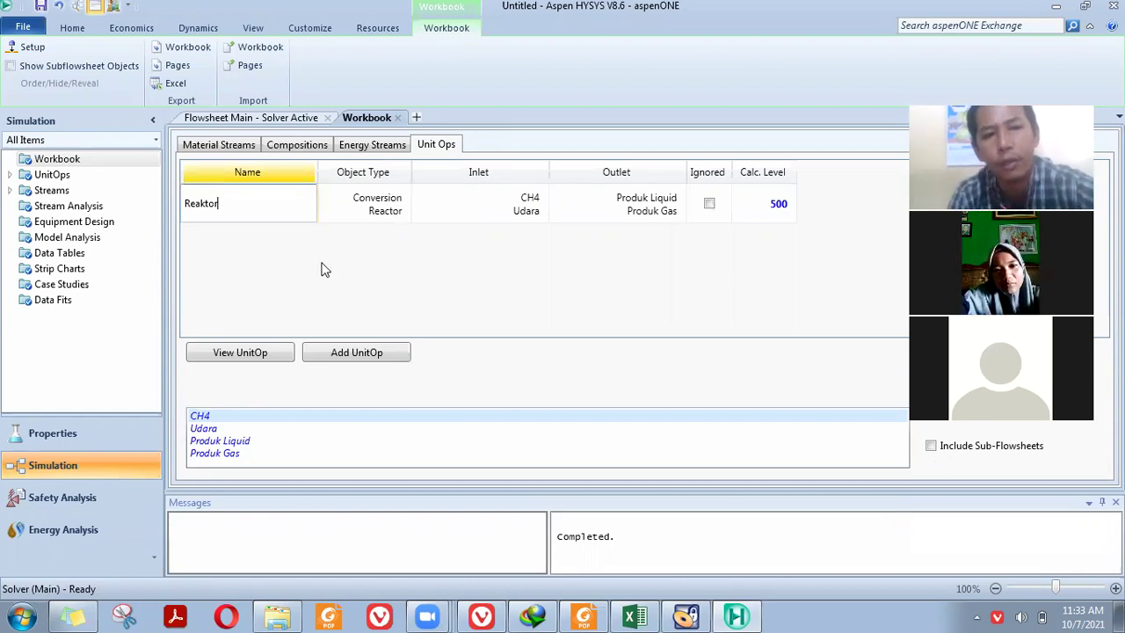
{"action": "key", "text": "Return"}
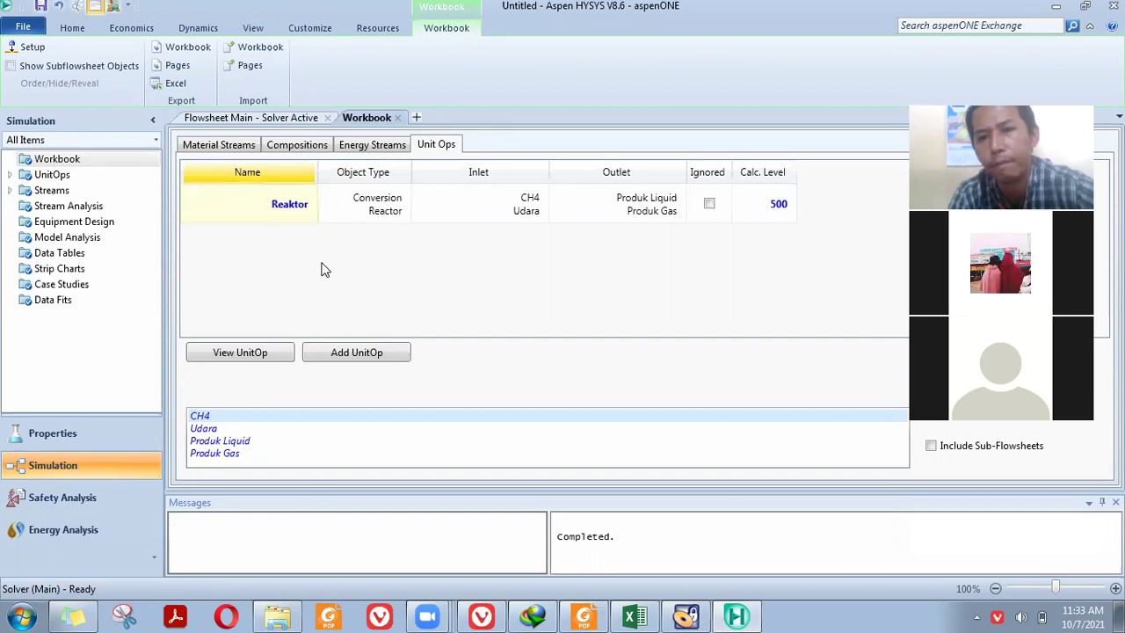
Step: Move the Reaktor label on the flowsheet down beside the lower part of the reactor vessel
{"action": "left_click", "coordinate": [216, 120]}
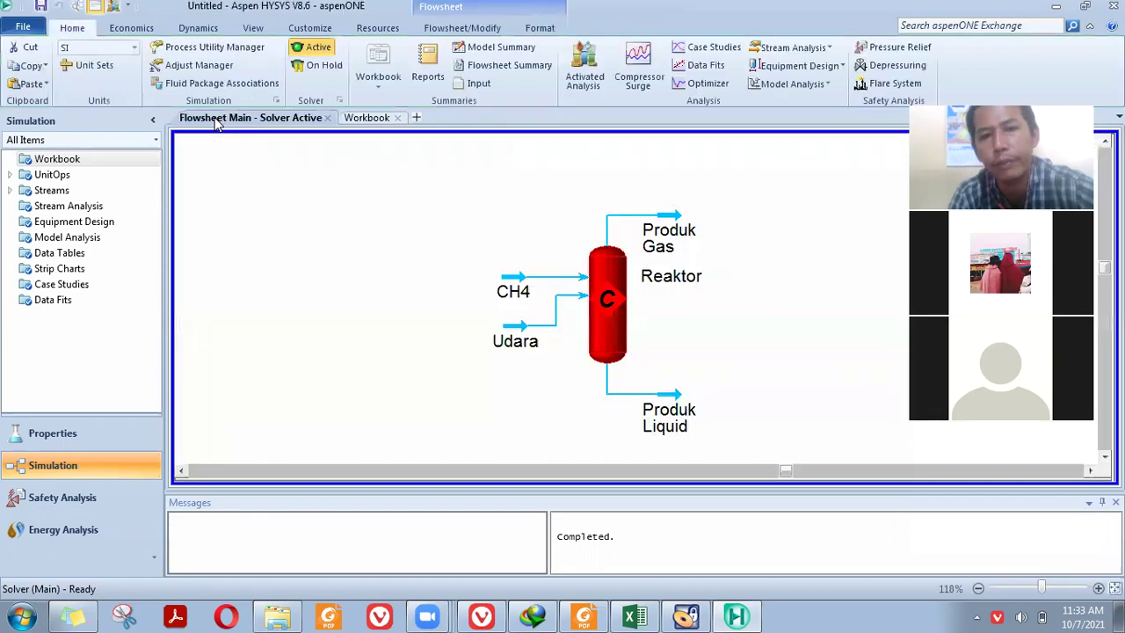
{"action": "left_click", "coordinate": [682, 287]}
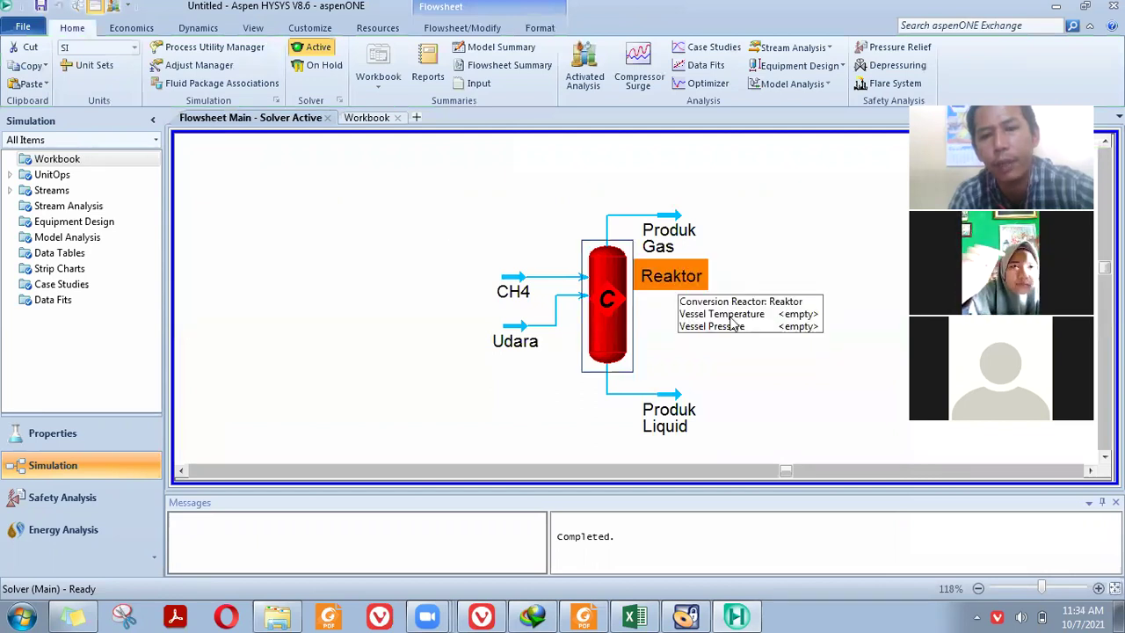
{"action": "left_click", "coordinate": [713, 341]}
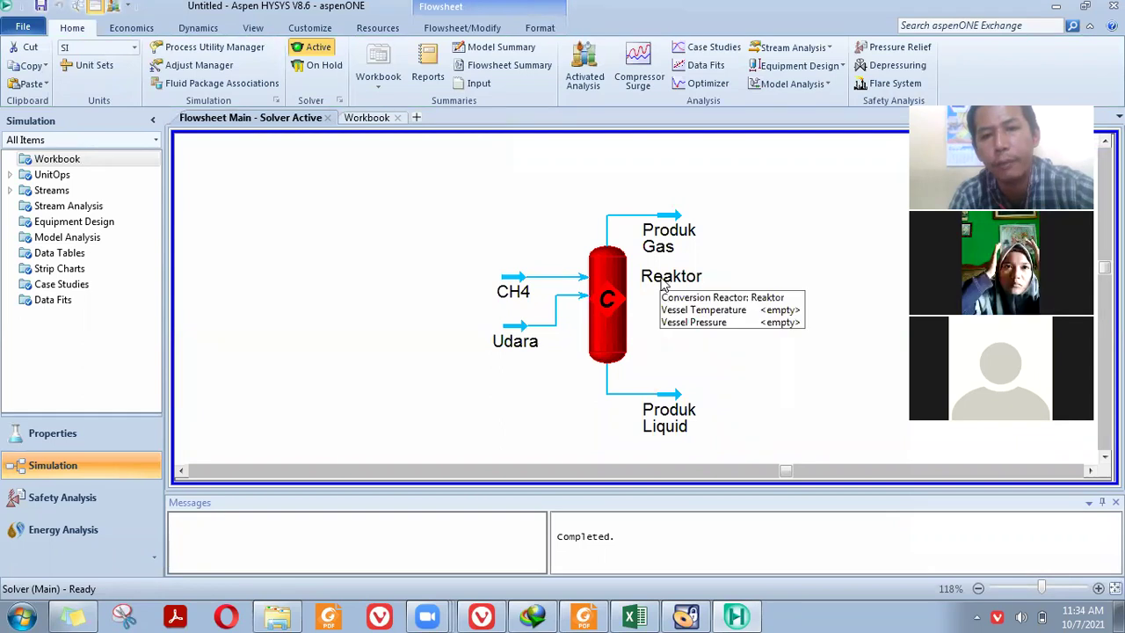
{"action": "left_click", "coordinate": [666, 283]}
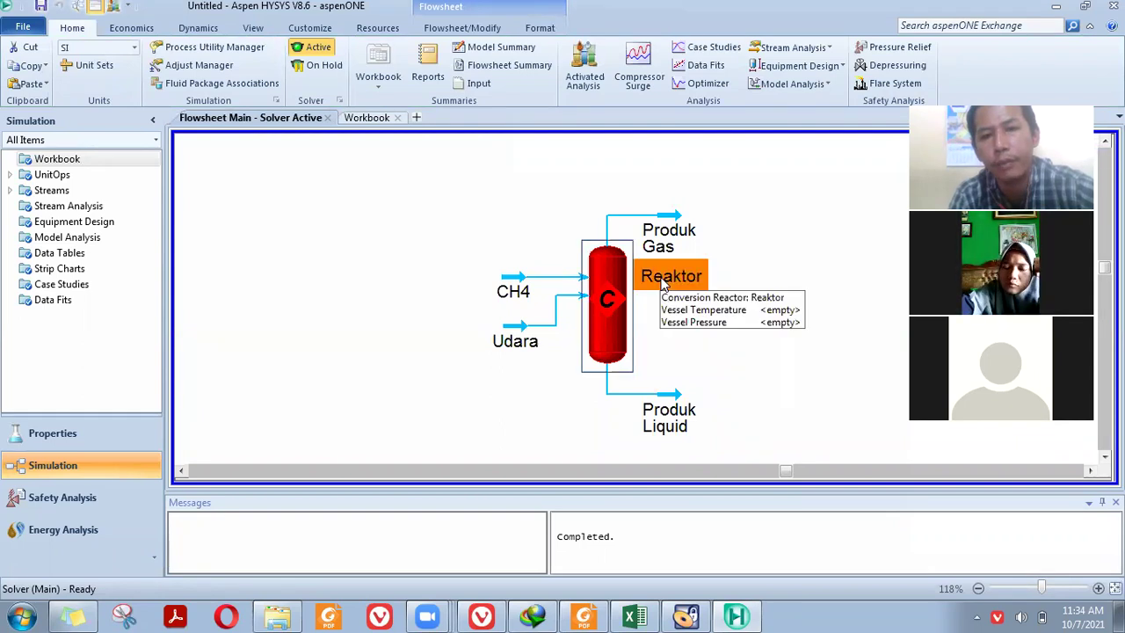
{"action": "right_click", "coordinate": [665, 281]}
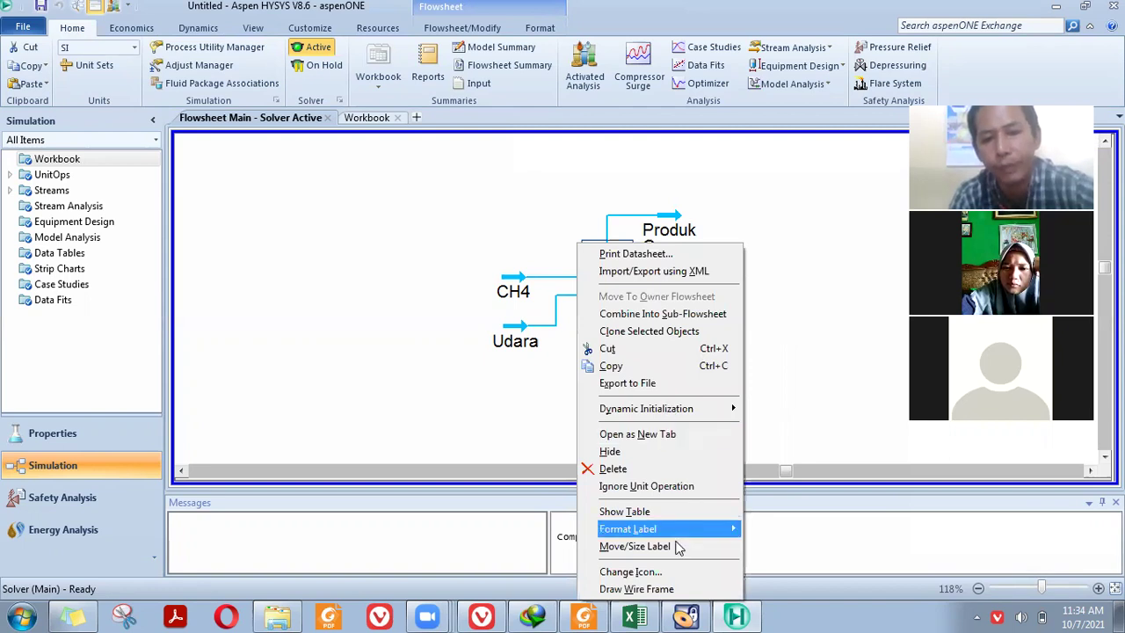
{"action": "left_click", "coordinate": [635, 546]}
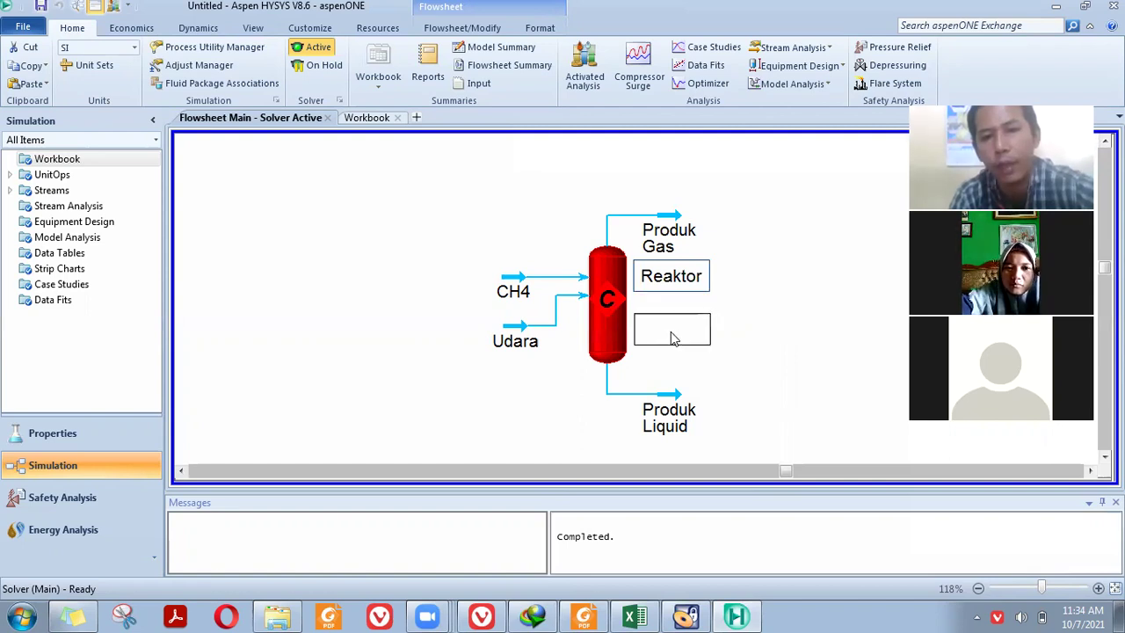
{"action": "left_click", "coordinate": [715, 334]}
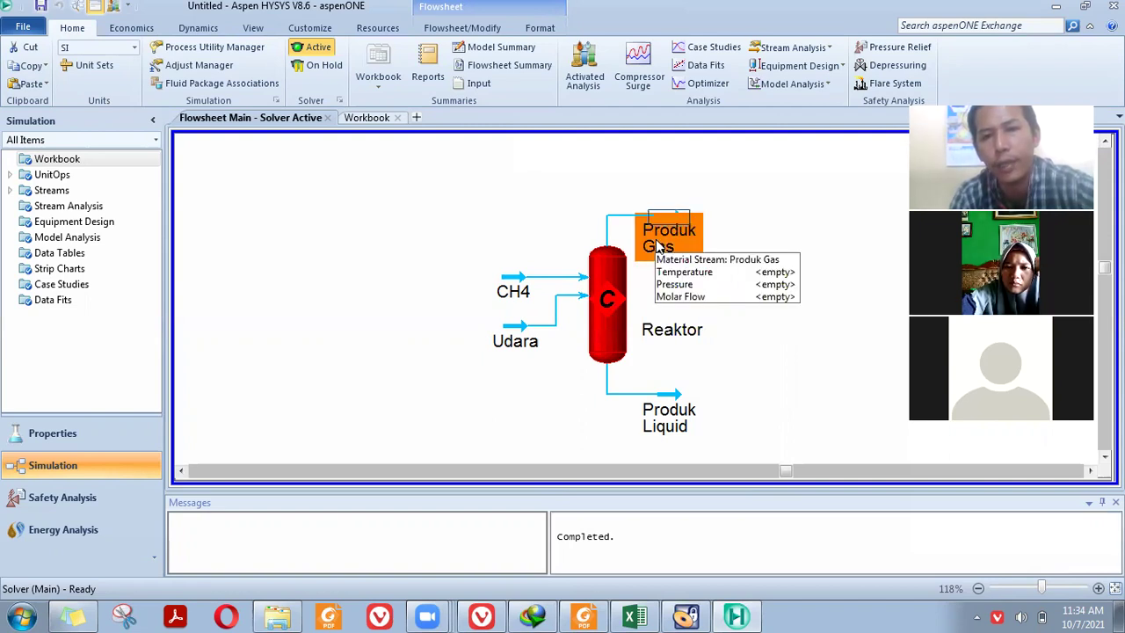
Step: Toggle the line breaks of the Produk Gas and Produk Liquid labels so each name sits on one line
{"action": "right_click", "coordinate": [683, 269]}
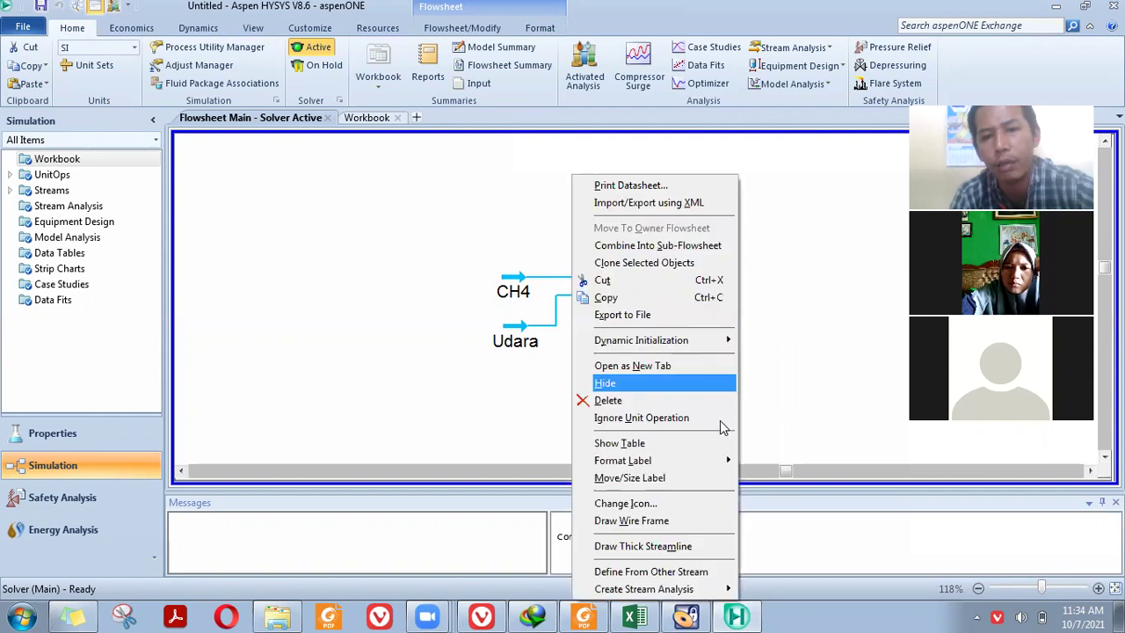
{"action": "mouse_move", "coordinate": [708, 461]}
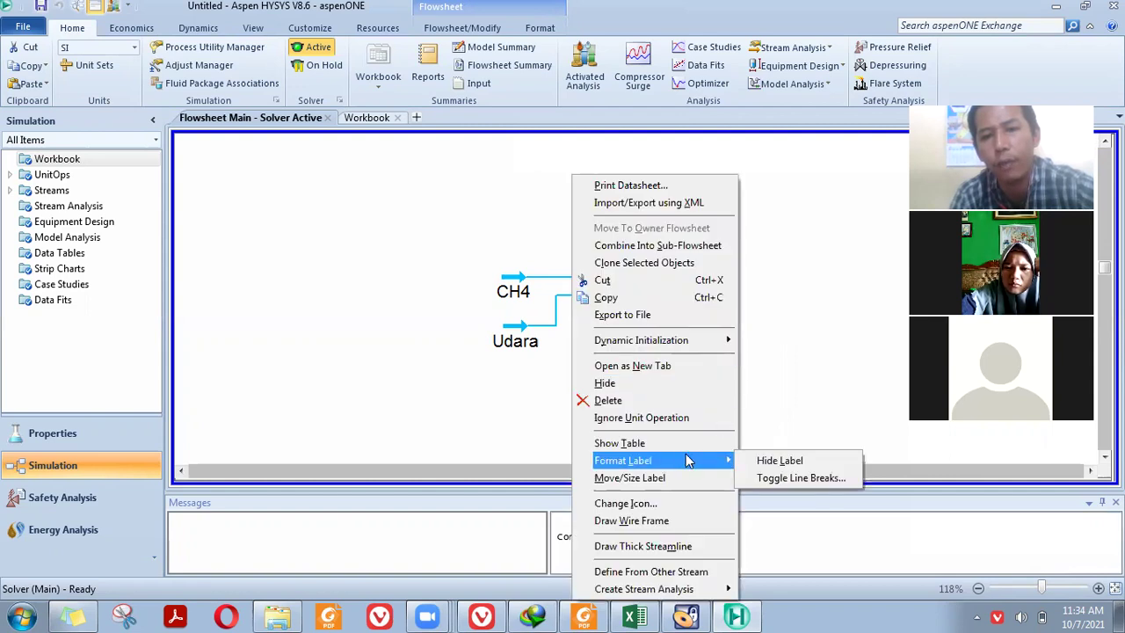
{"action": "left_click", "coordinate": [758, 477]}
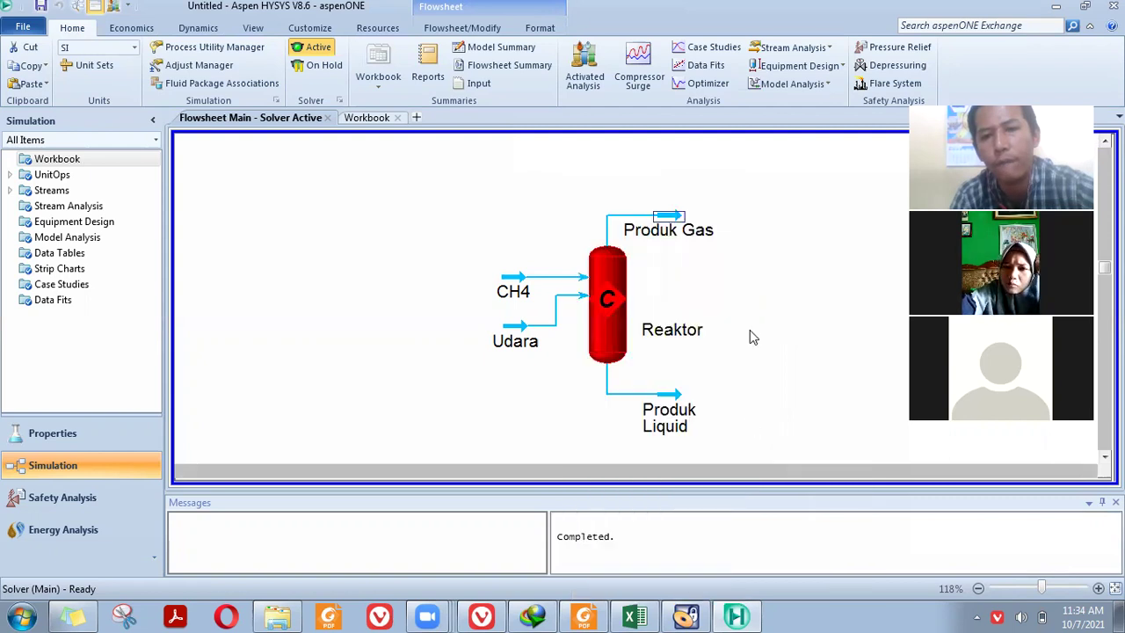
{"action": "mouse_move", "coordinate": [679, 425]}
{"action": "right_click", "coordinate": [675, 424]}
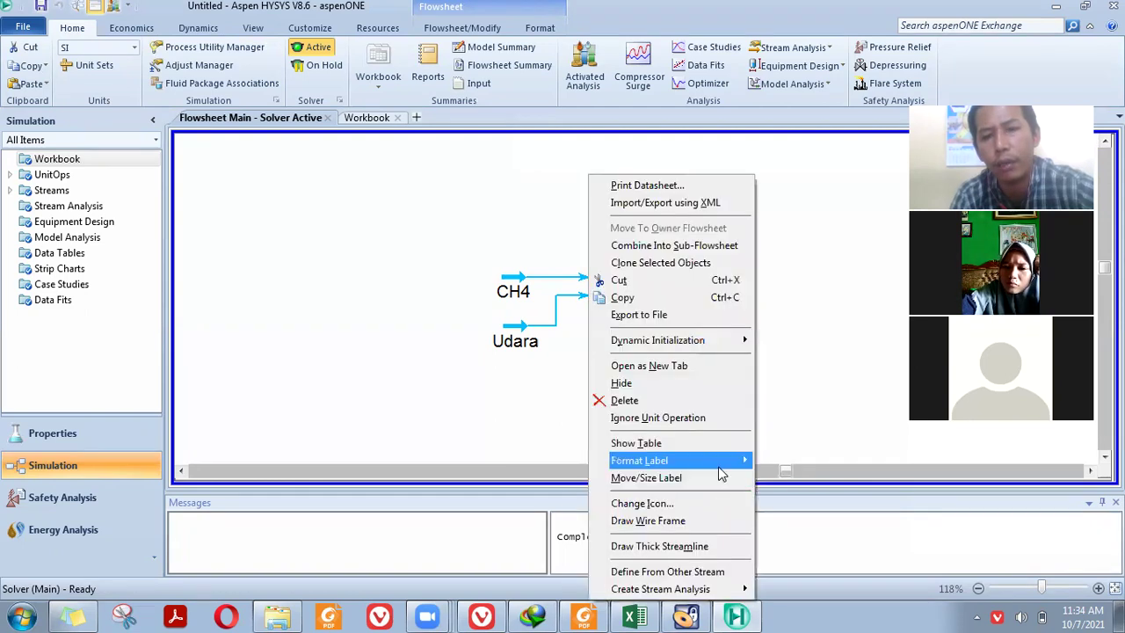
{"action": "mouse_move", "coordinate": [747, 462]}
{"action": "left_click", "coordinate": [774, 477]}
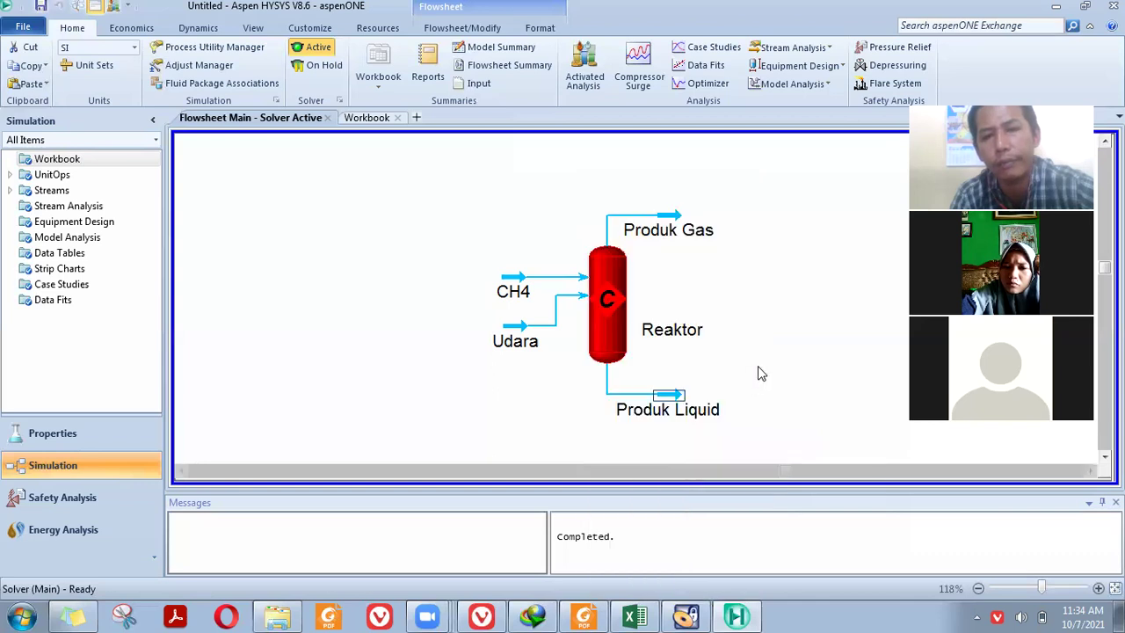
{"action": "left_click", "coordinate": [762, 374]}
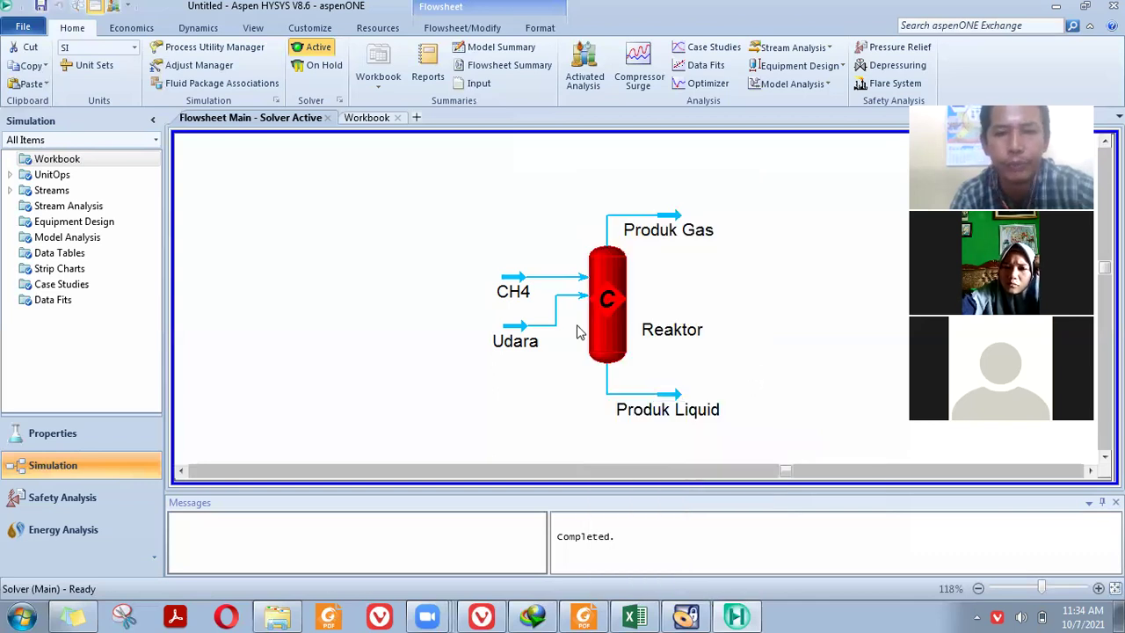
Step: Switch to the HYSYS PDF guide and look up the feed stream values in section 8.7, Adding a Feed Stream
{"action": "left_click", "coordinate": [356, 119]}
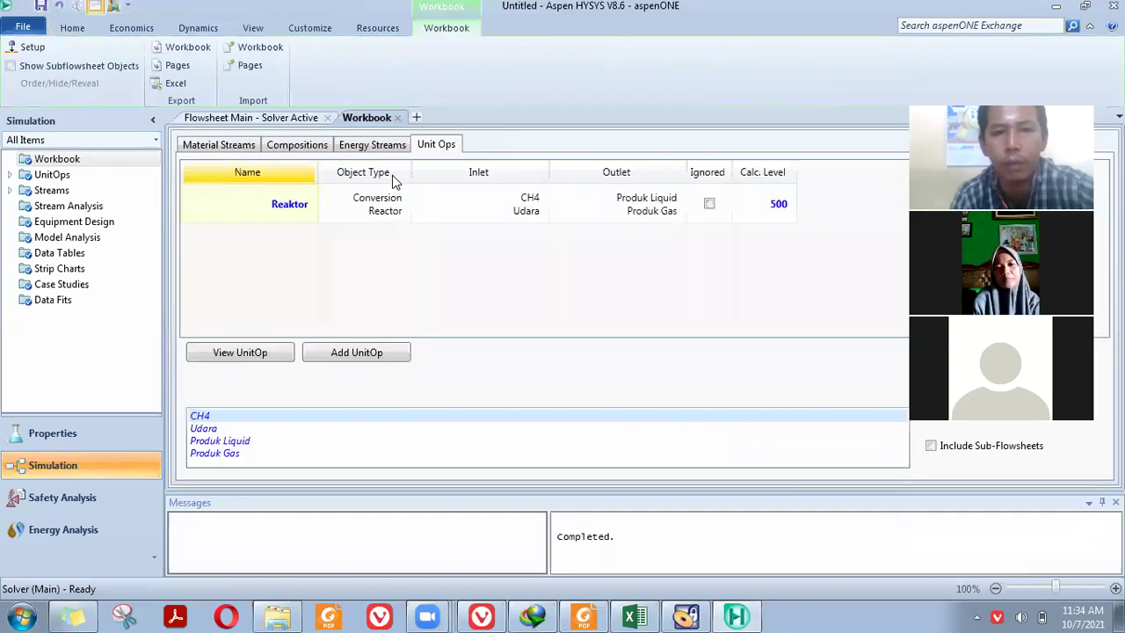
{"action": "left_click", "coordinate": [580, 614]}
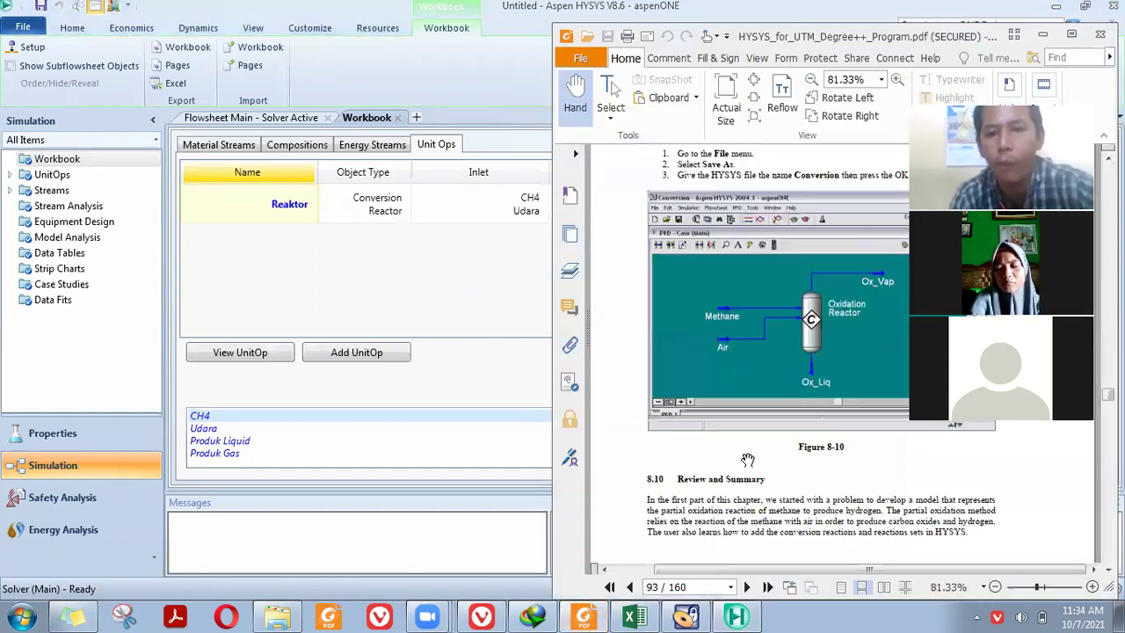
{"action": "scroll", "coordinate": [735, 444], "scroll_direction": "up", "scroll_amount": 10}
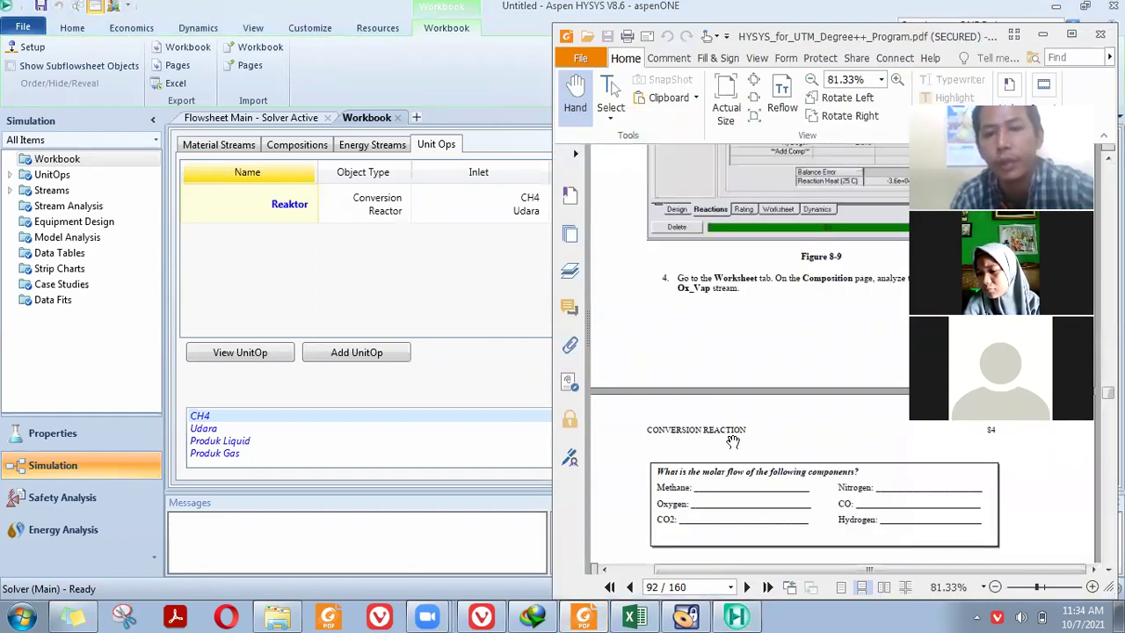
{"action": "scroll", "coordinate": [727, 433], "scroll_direction": "up", "scroll_amount": 5}
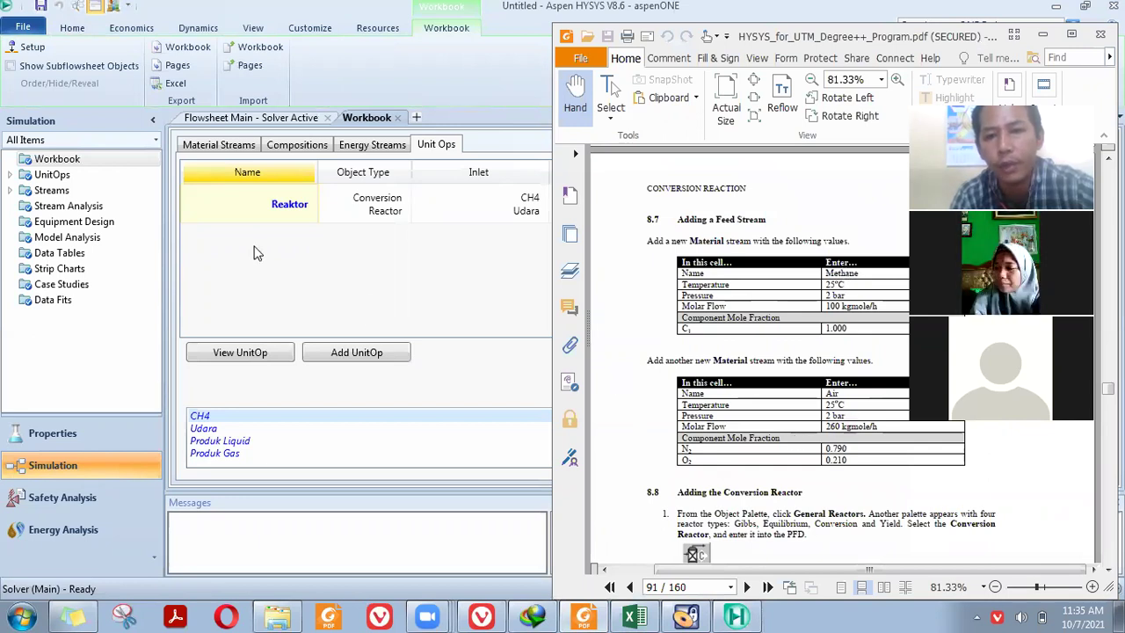
Step: Set the Produk Gas stream's temperature to 25 C in the workbook's material streams
{"action": "left_click", "coordinate": [187, 149]}
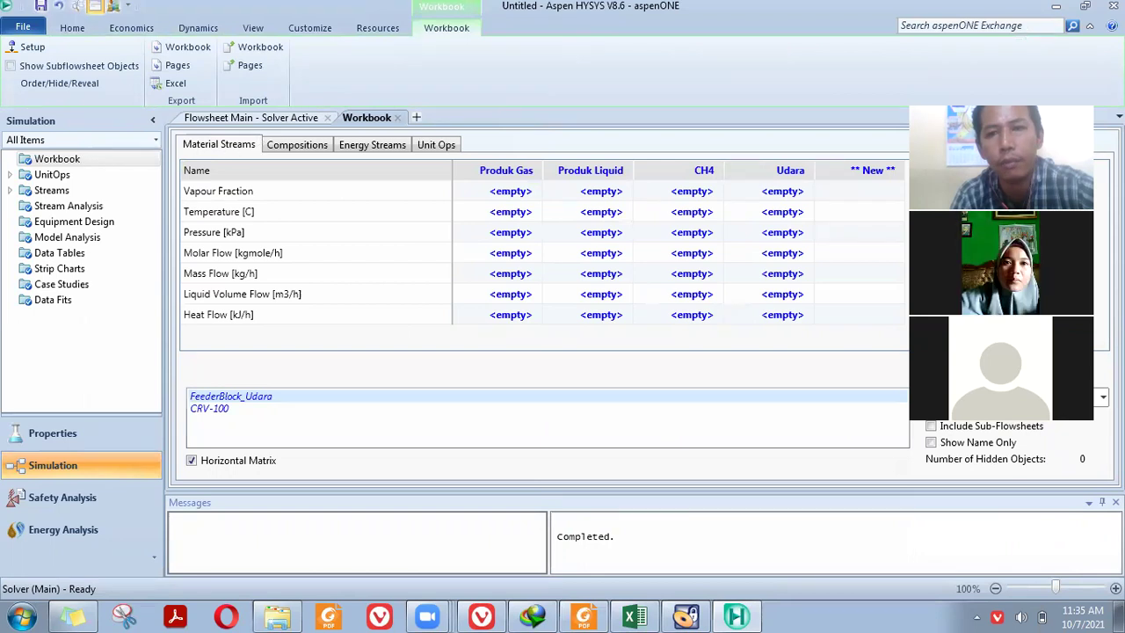
{"action": "left_click", "coordinate": [583, 615]}
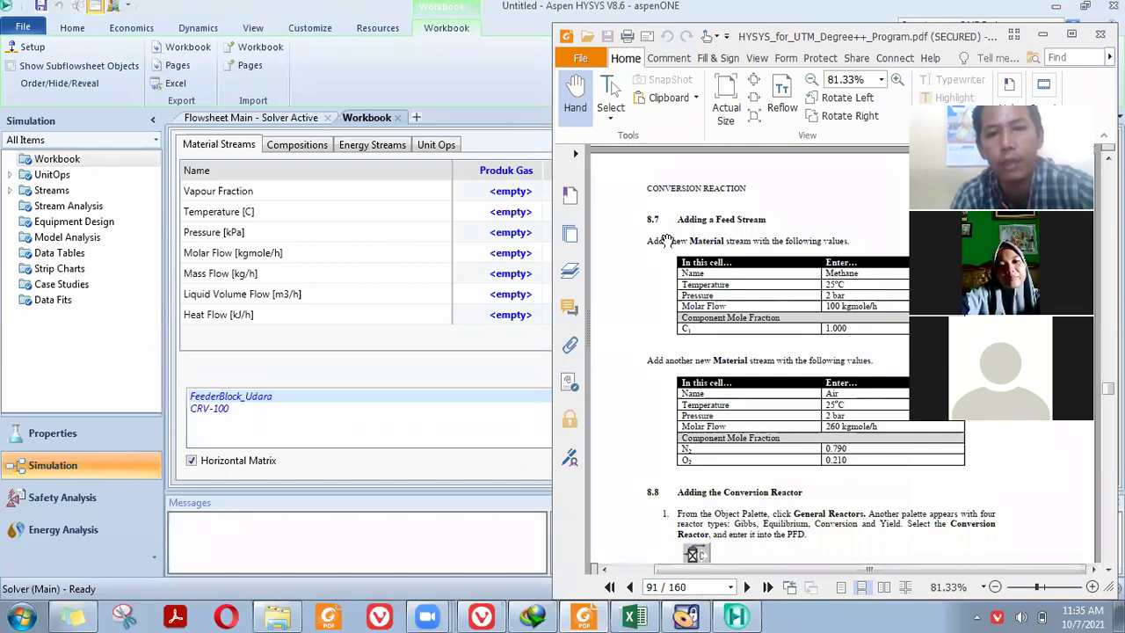
{"action": "left_click", "coordinate": [510, 217]}
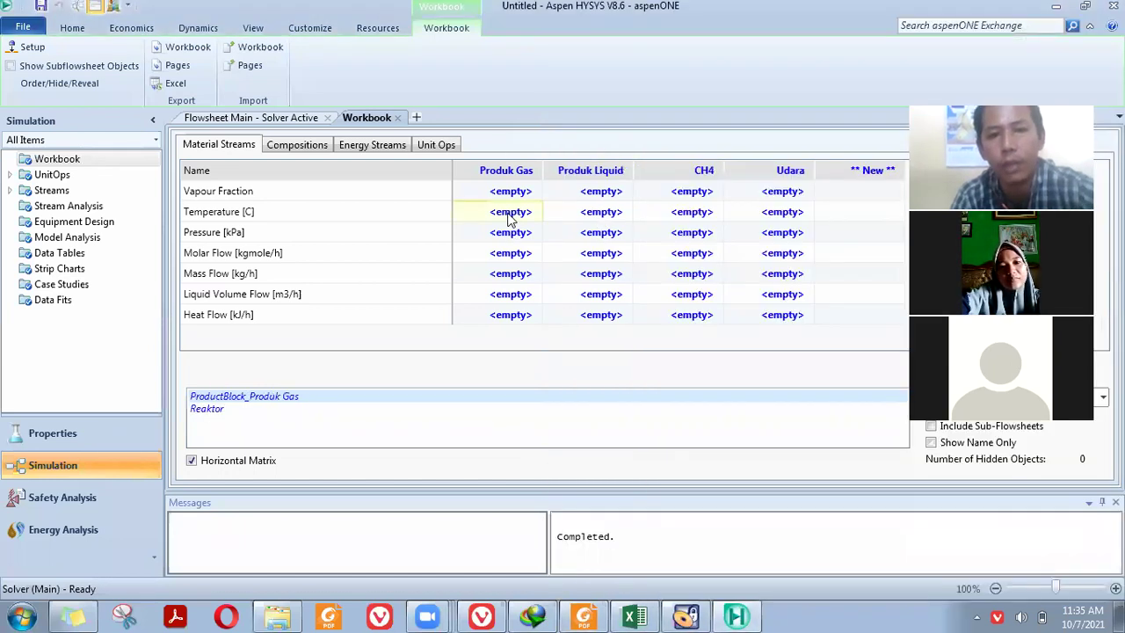
{"action": "type", "text": "25"}
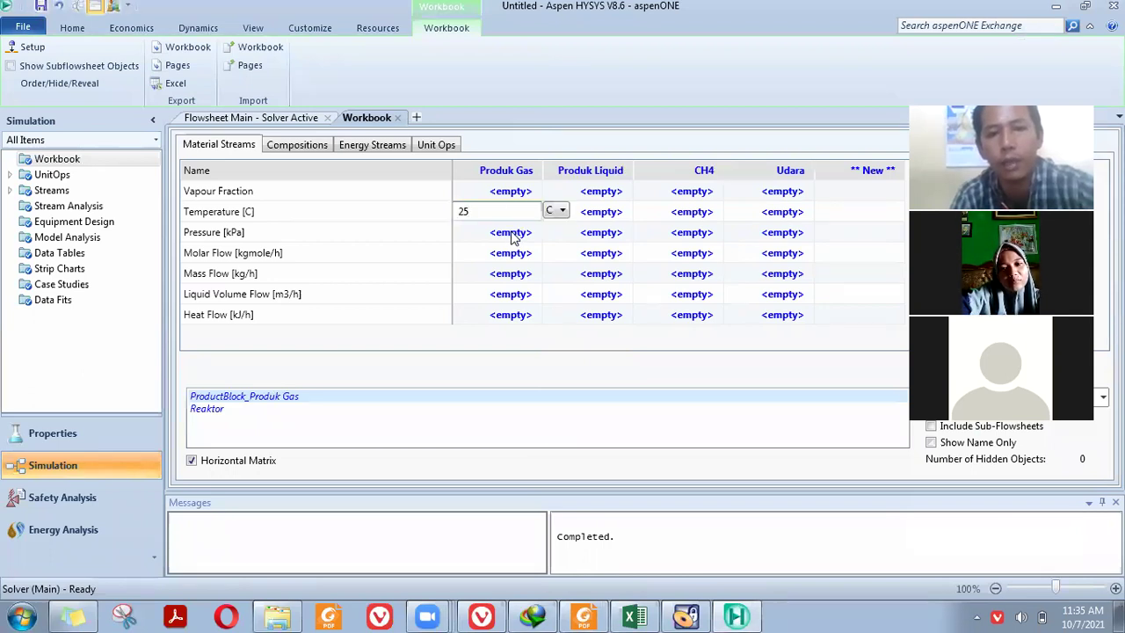
{"action": "key", "text": "Return"}
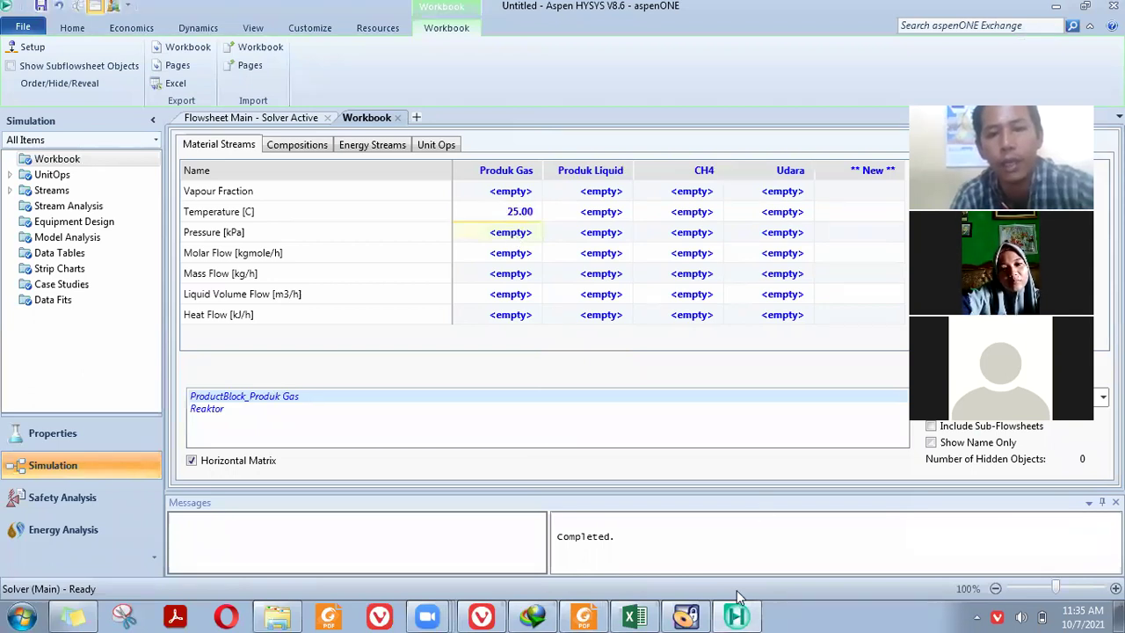
Step: Set the Produk Gas stream's pressure to 2 bar, following the value in the PDF guide
{"action": "left_click", "coordinate": [582, 615]}
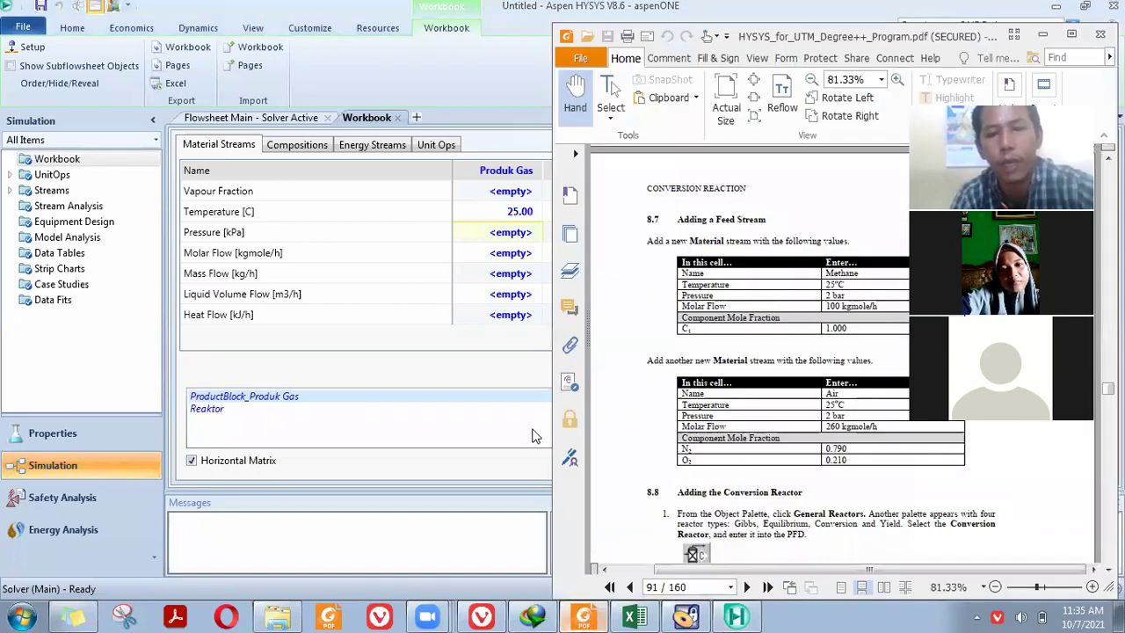
{"action": "left_click", "coordinate": [502, 241]}
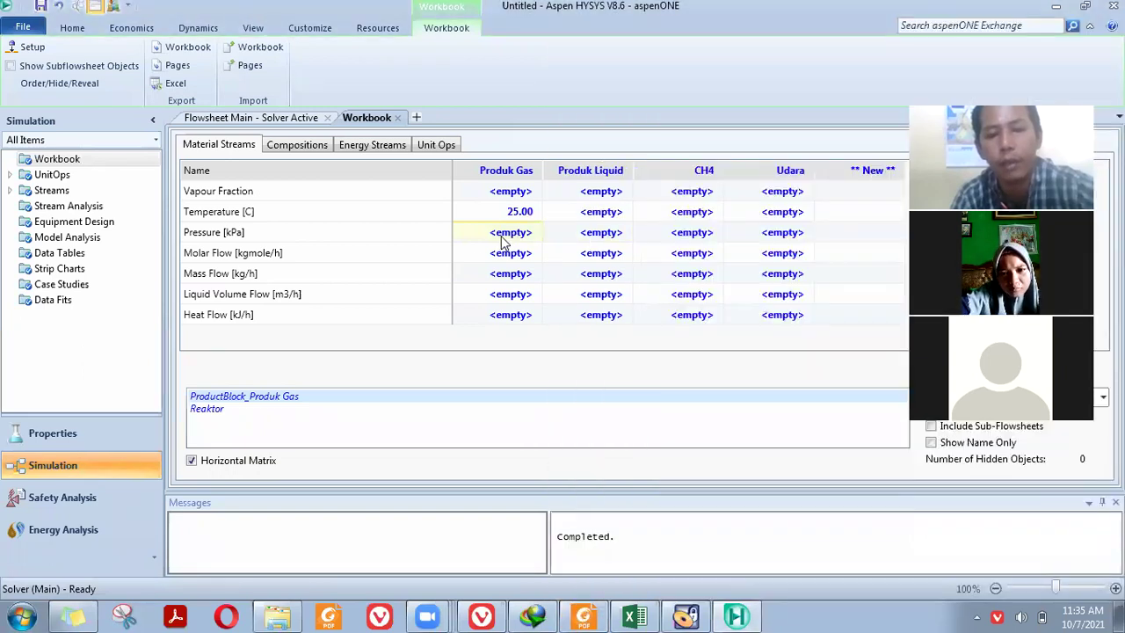
{"action": "type", "text": "2"}
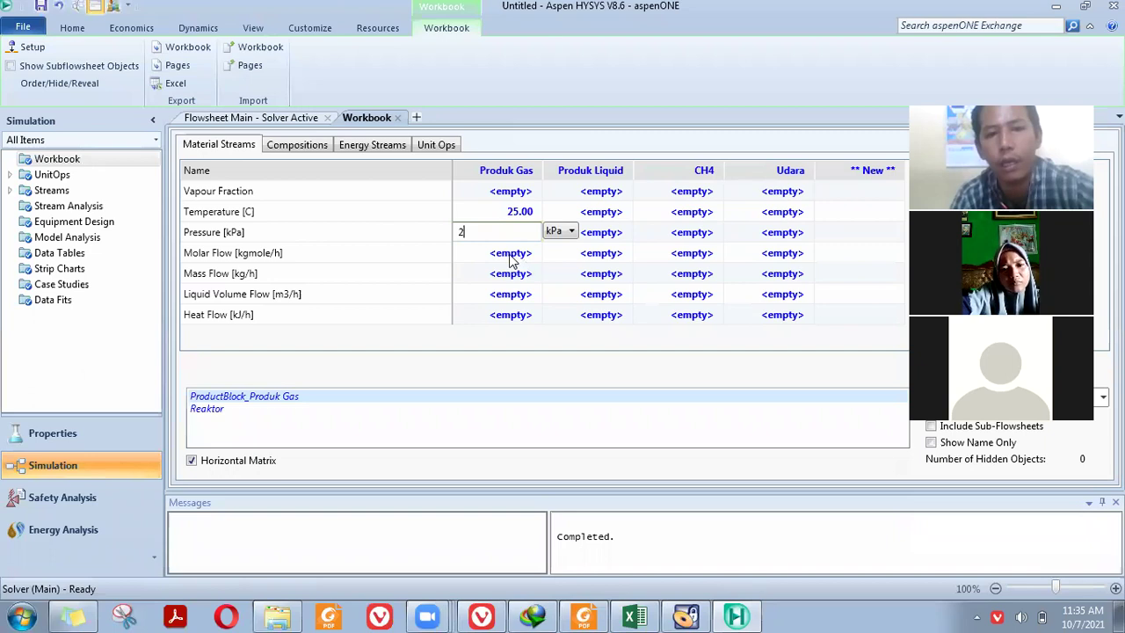
{"action": "left_click", "coordinate": [571, 231]}
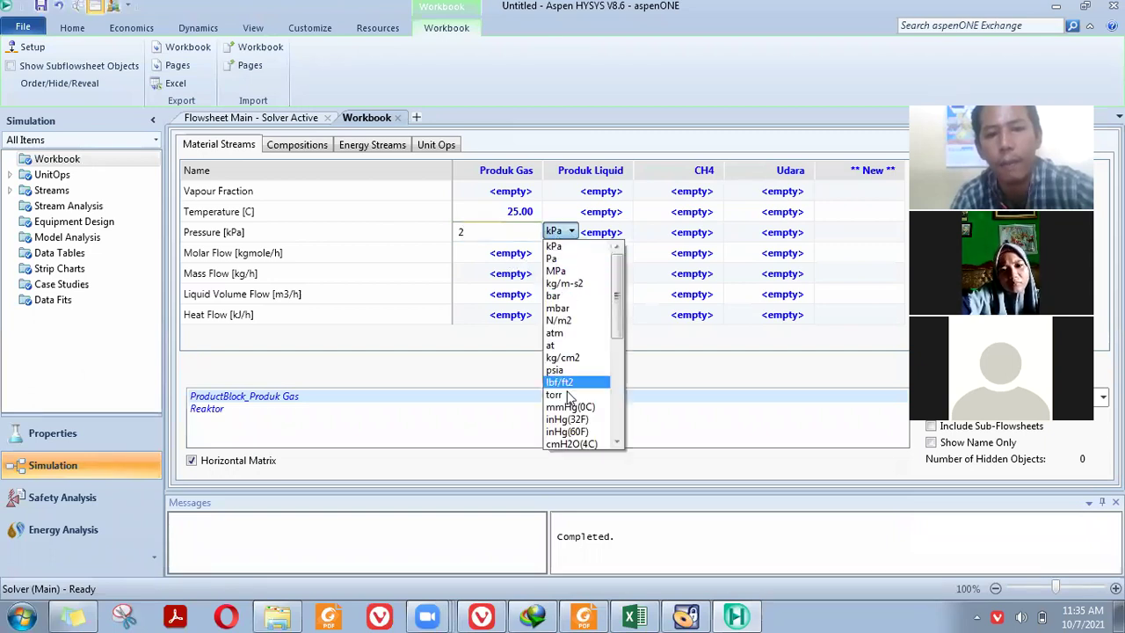
{"action": "scroll", "coordinate": [580, 290], "scroll_direction": "down", "scroll_amount": 1}
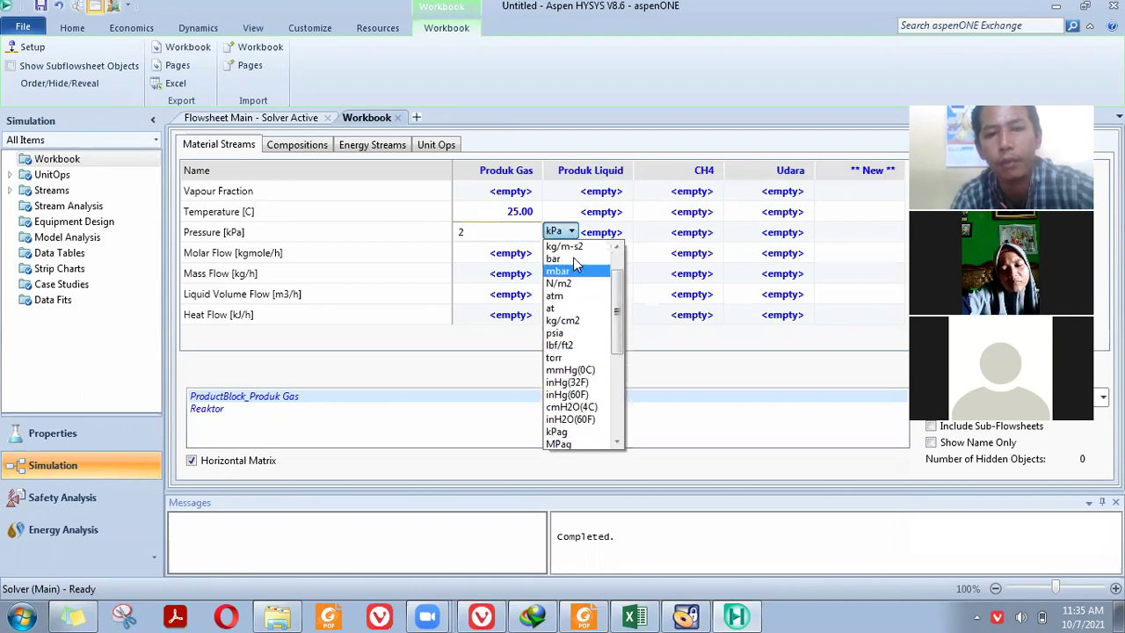
{"action": "left_click", "coordinate": [571, 259]}
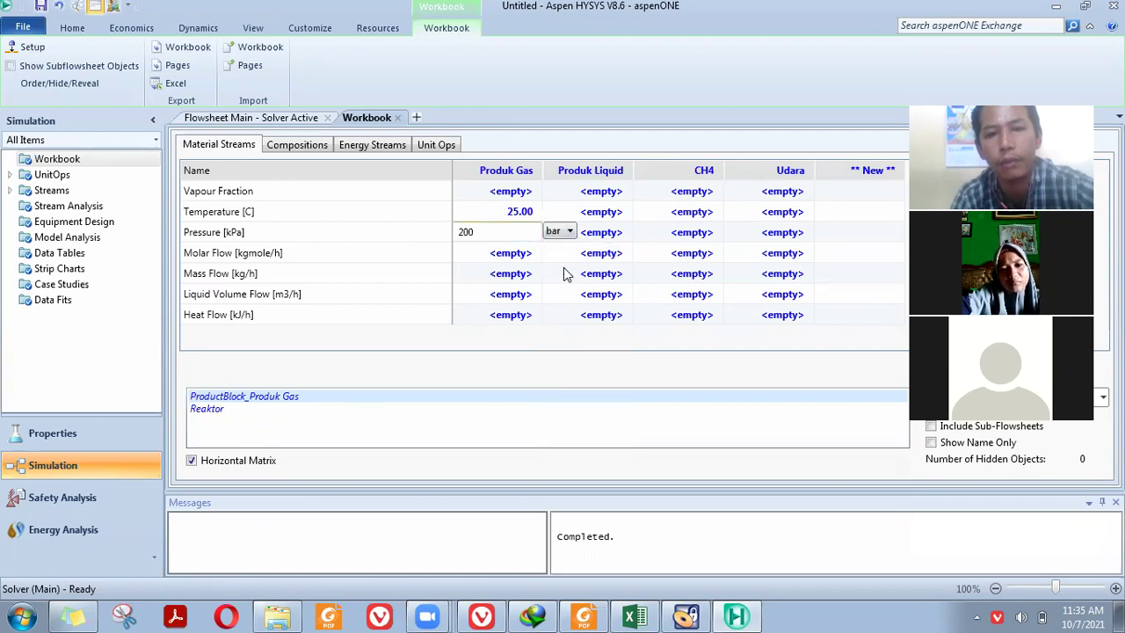
{"action": "left_click", "coordinate": [488, 252]}
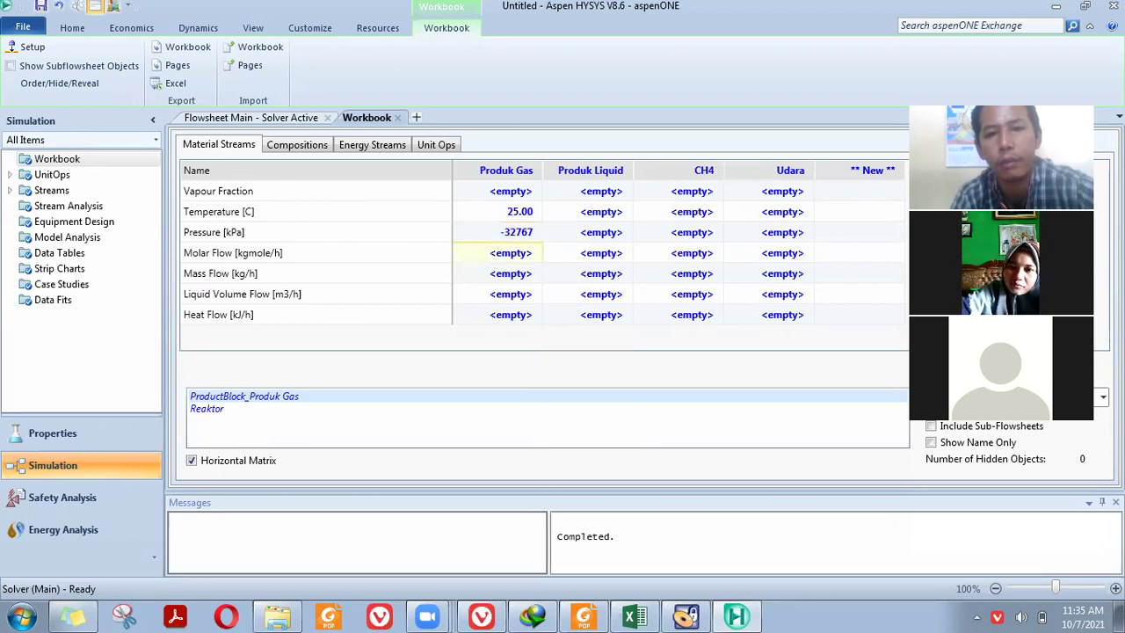
{"action": "left_click", "coordinate": [519, 235]}
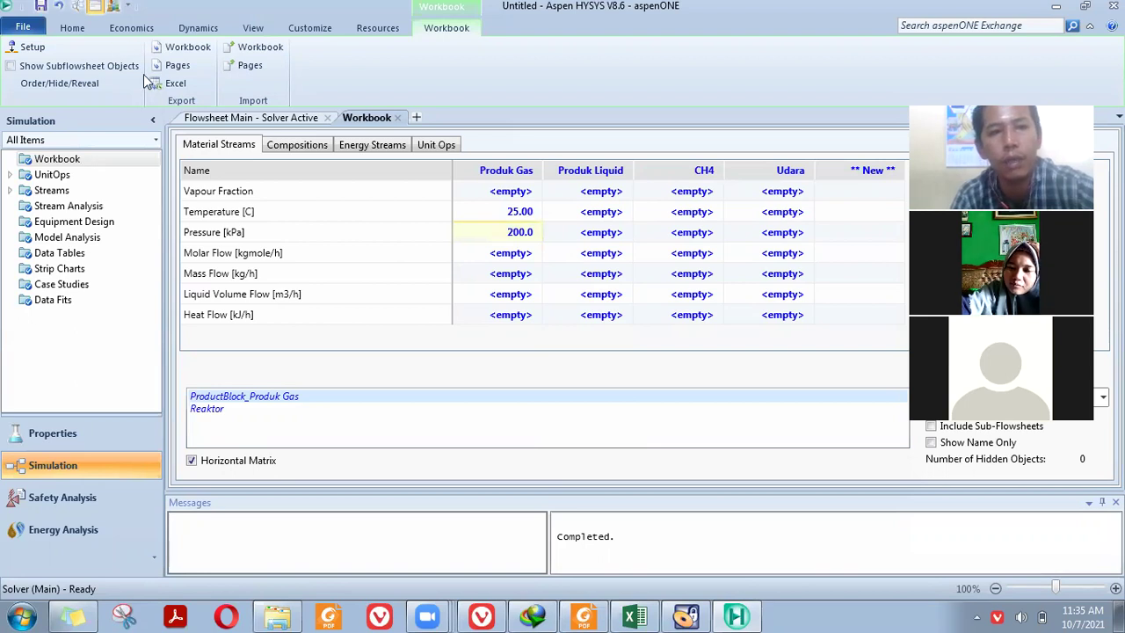
Step: Set the display unit for Pressure to bar in the NewUser unit set
{"action": "left_click", "coordinate": [69, 28]}
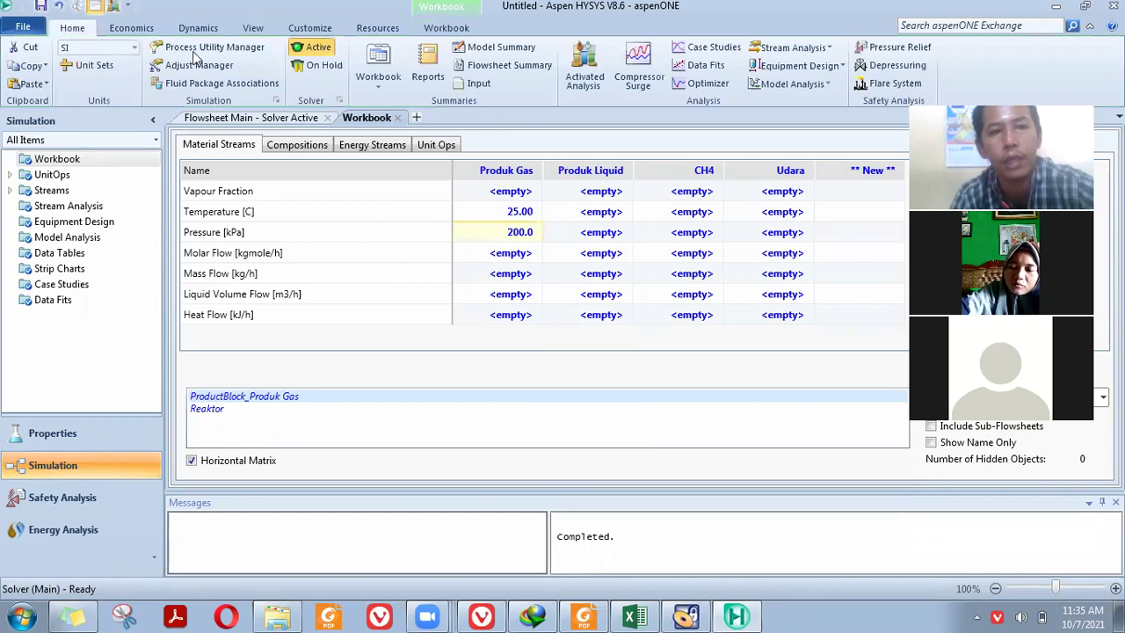
{"action": "left_click", "coordinate": [88, 65]}
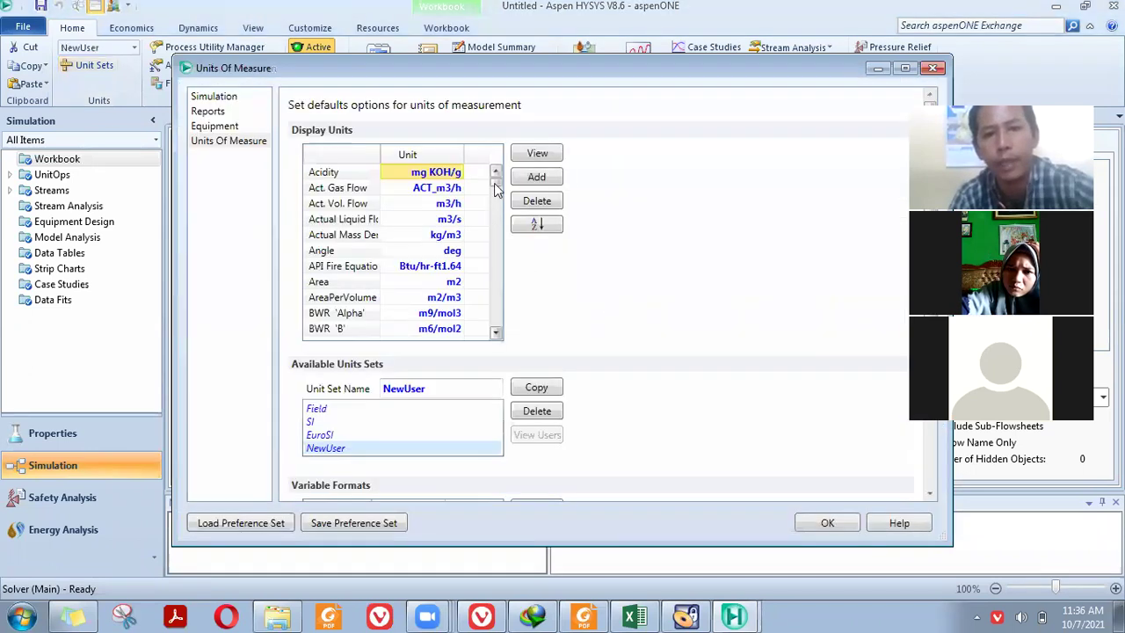
{"action": "left_click_drag", "start_coordinate": [496, 182], "coordinate": [501, 204]}
{"action": "left_click", "coordinate": [496, 260]}
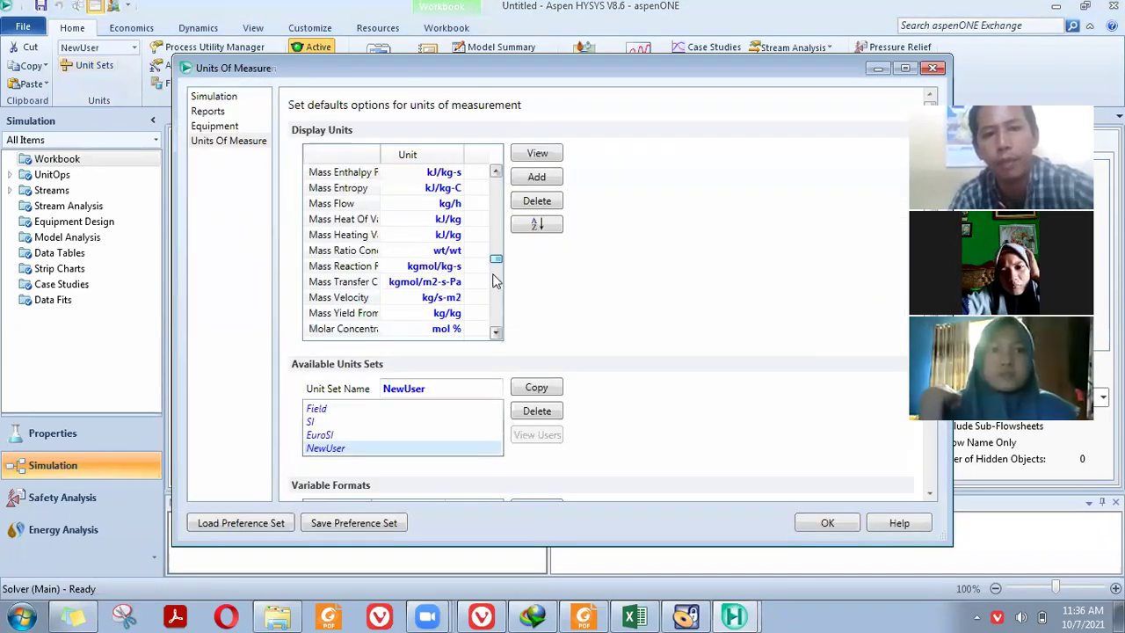
{"action": "scroll", "coordinate": [383, 324], "scroll_direction": "down", "scroll_amount": 8}
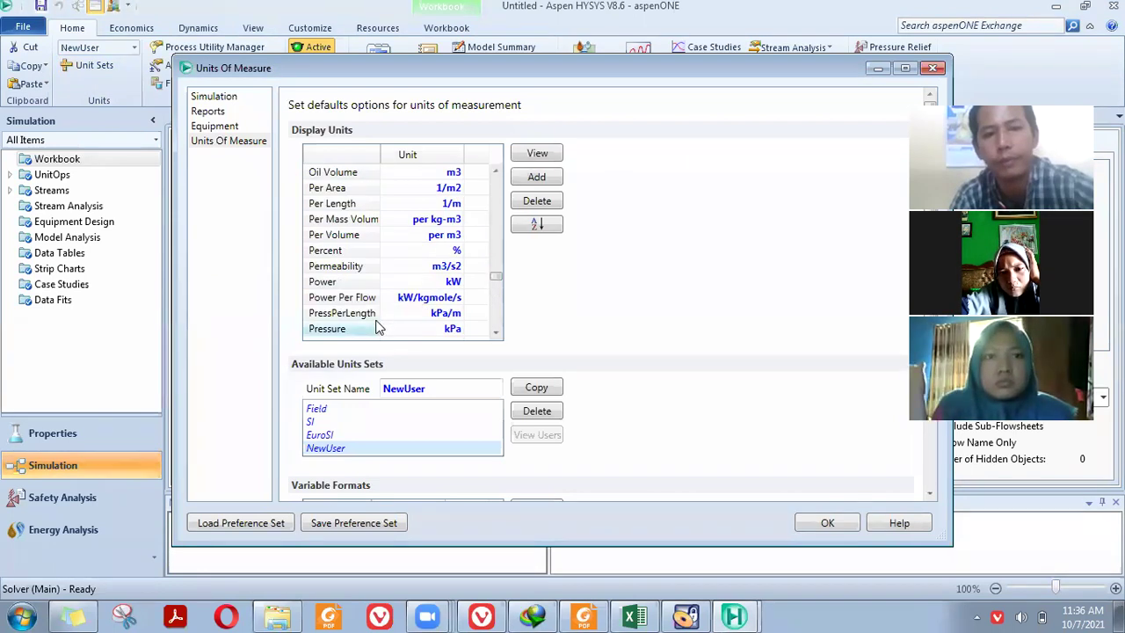
{"action": "left_click", "coordinate": [453, 331]}
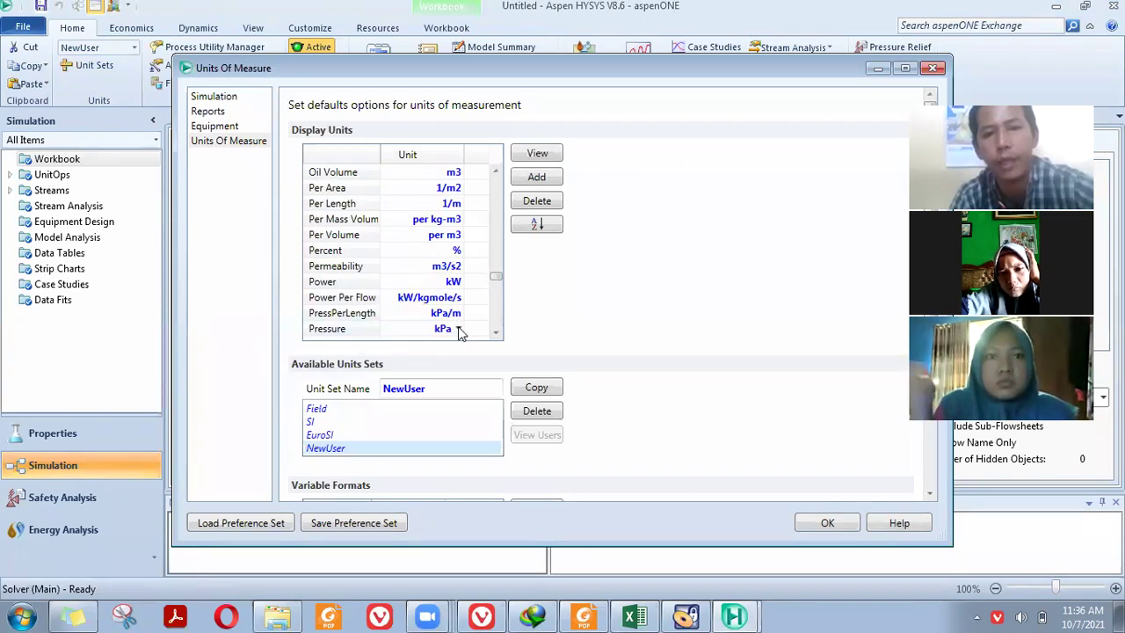
{"action": "left_click", "coordinate": [460, 330]}
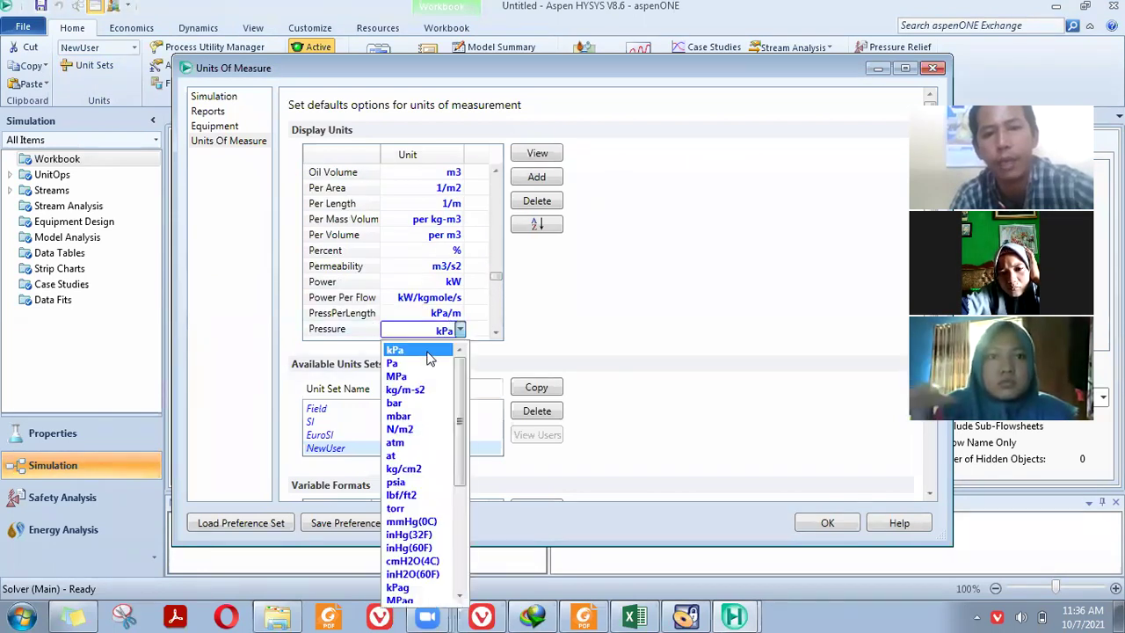
{"action": "left_click", "coordinate": [394, 403]}
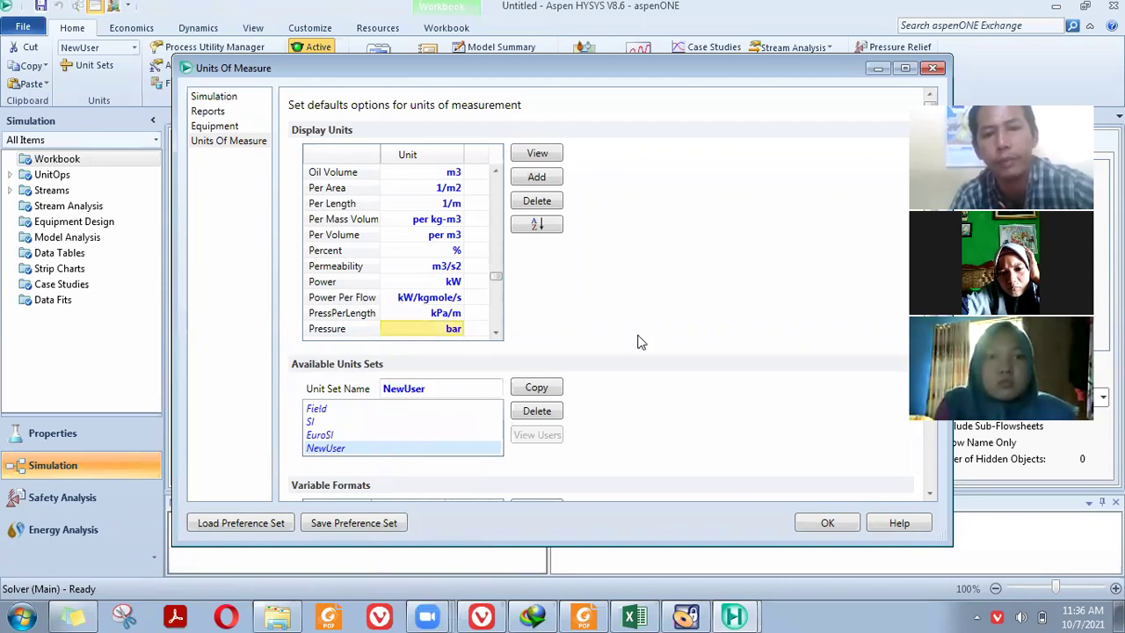
{"action": "left_click", "coordinate": [935, 68]}
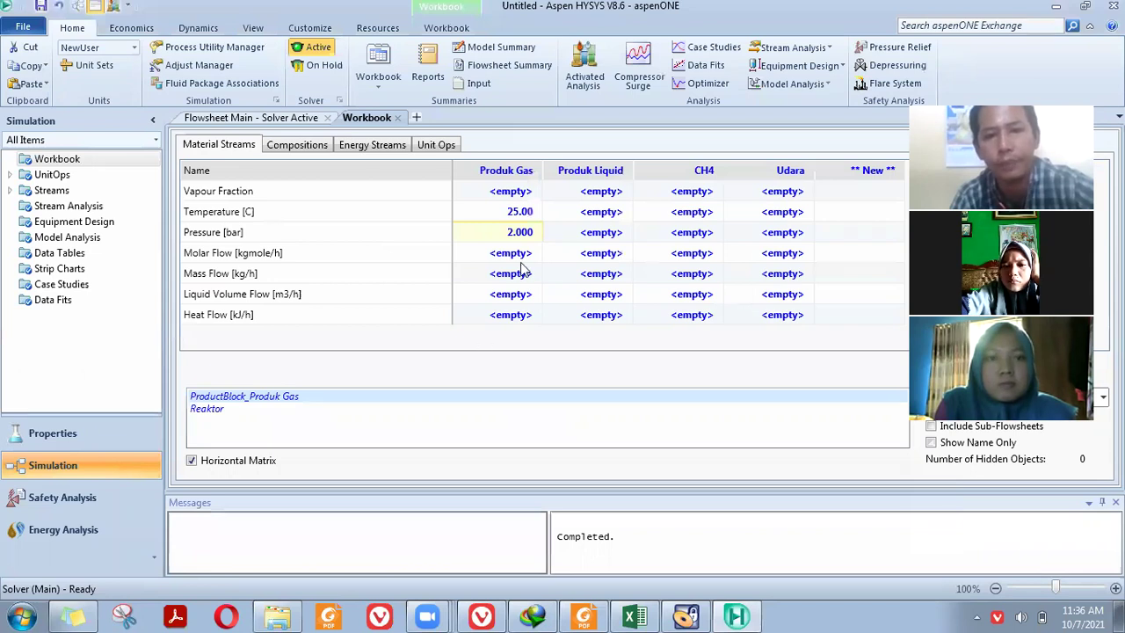
Step: Check the methane feed values in the PDF guide and set the Produk Gas stream's molar flow to 100 kgmole/h
{"action": "left_click", "coordinate": [587, 615]}
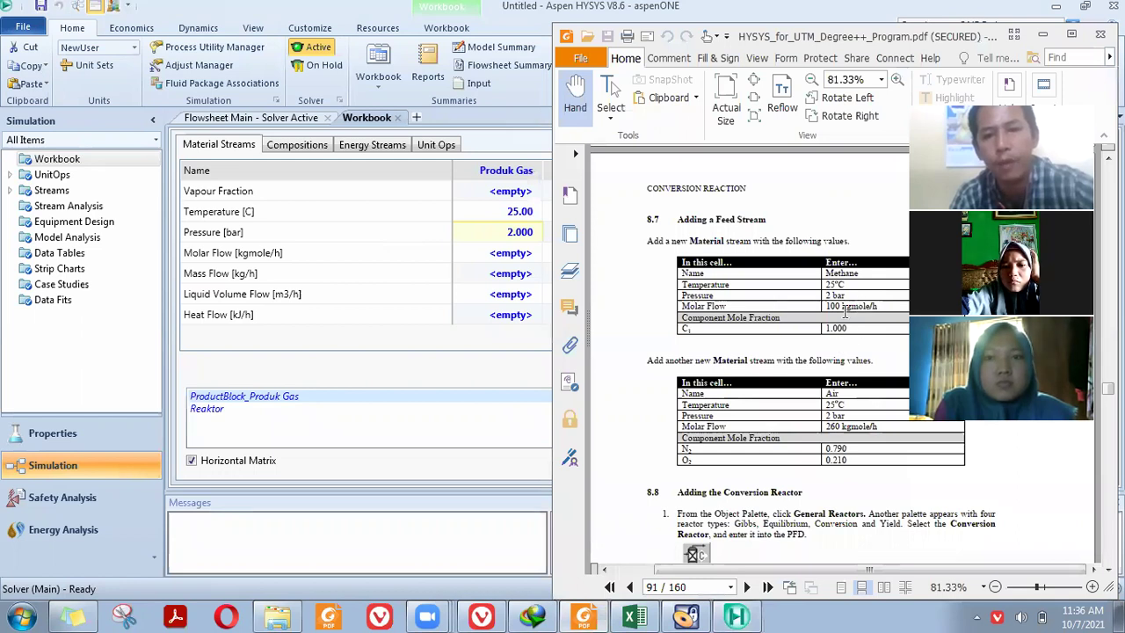
{"action": "left_click_drag", "start_coordinate": [877, 305], "coordinate": [827, 306]}
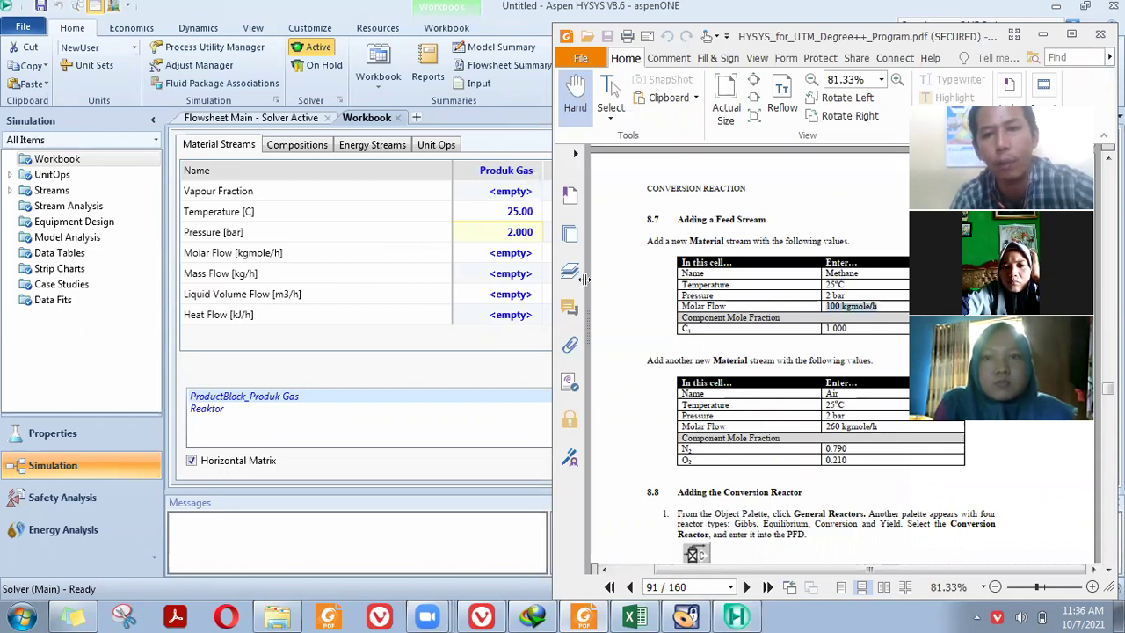
{"action": "left_click", "coordinate": [486, 253]}
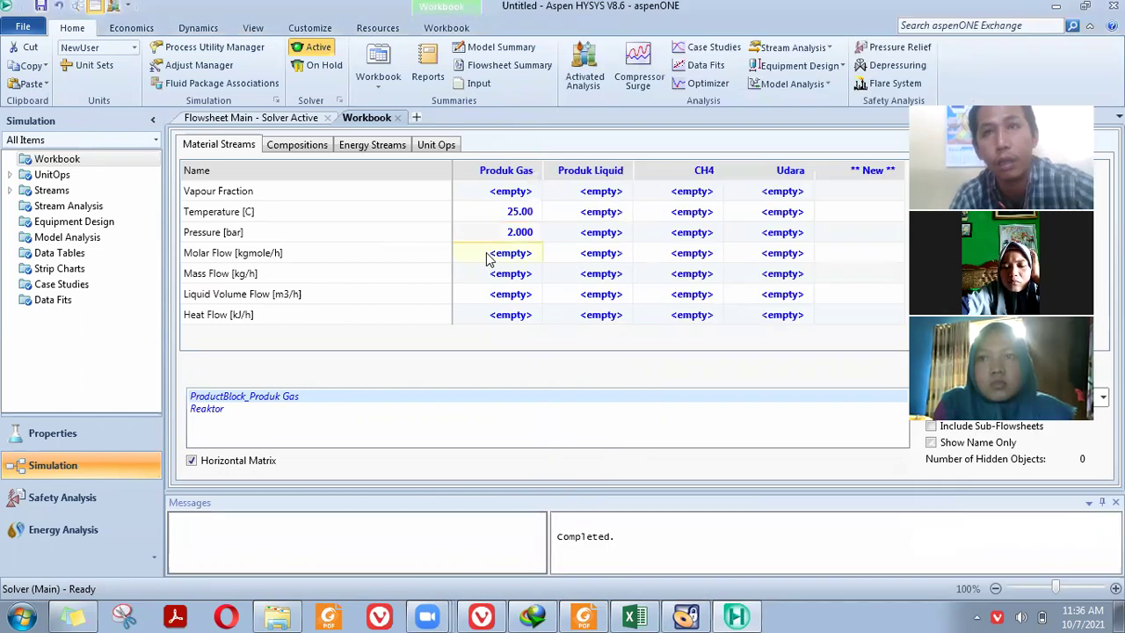
{"action": "type", "text": "100"}
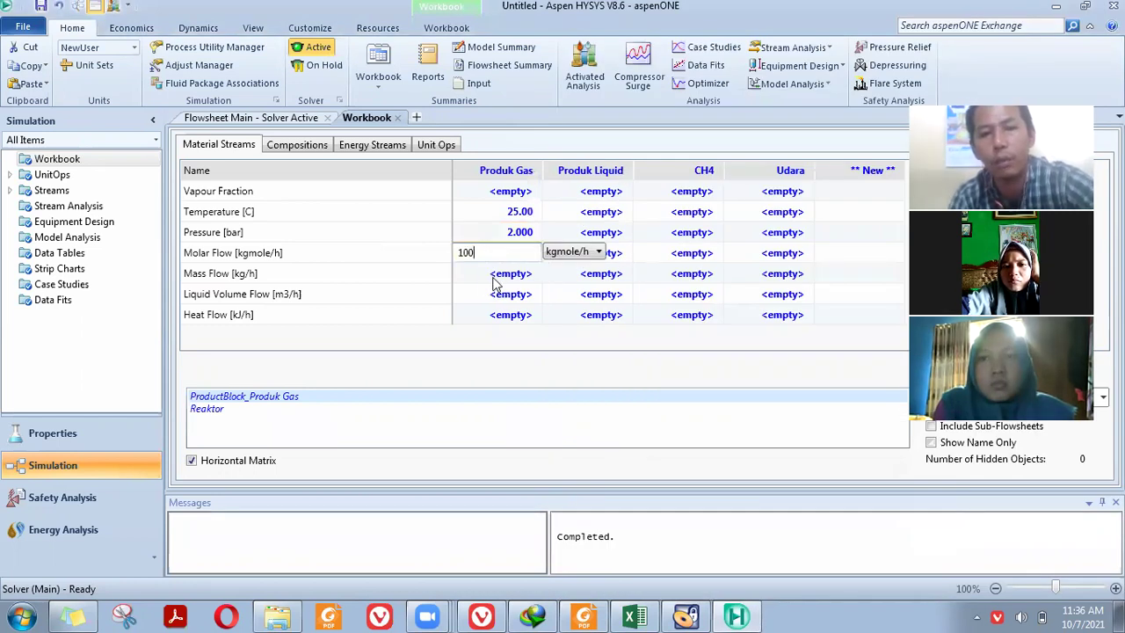
{"action": "key", "text": "Return"}
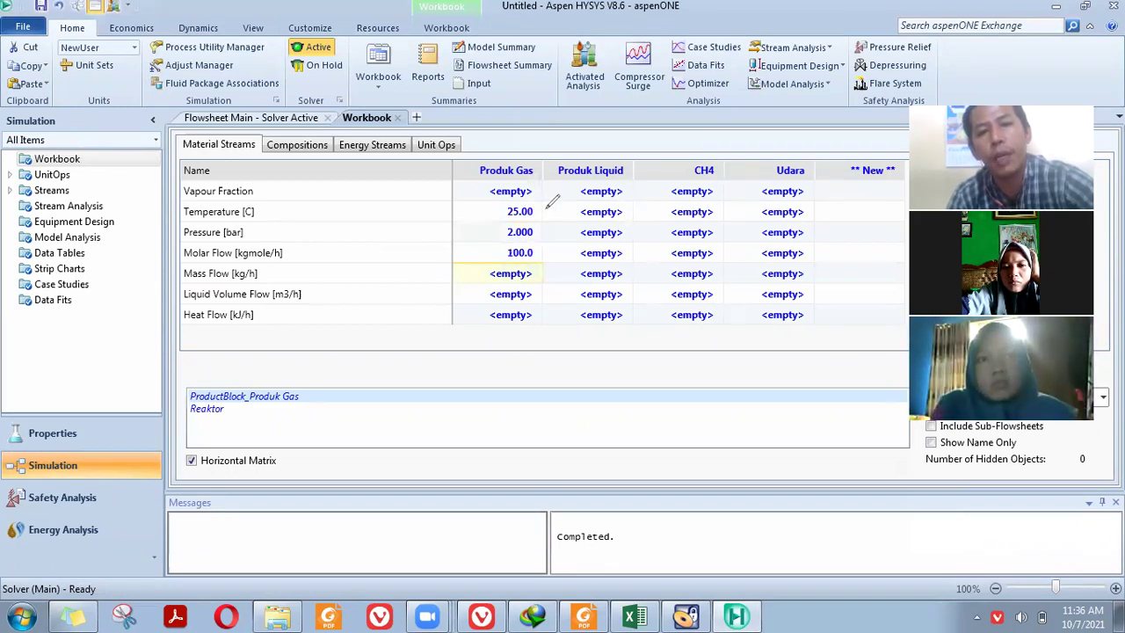
{"action": "left_click_drag", "start_coordinate": [531, 211], "coordinate": [547, 211]}
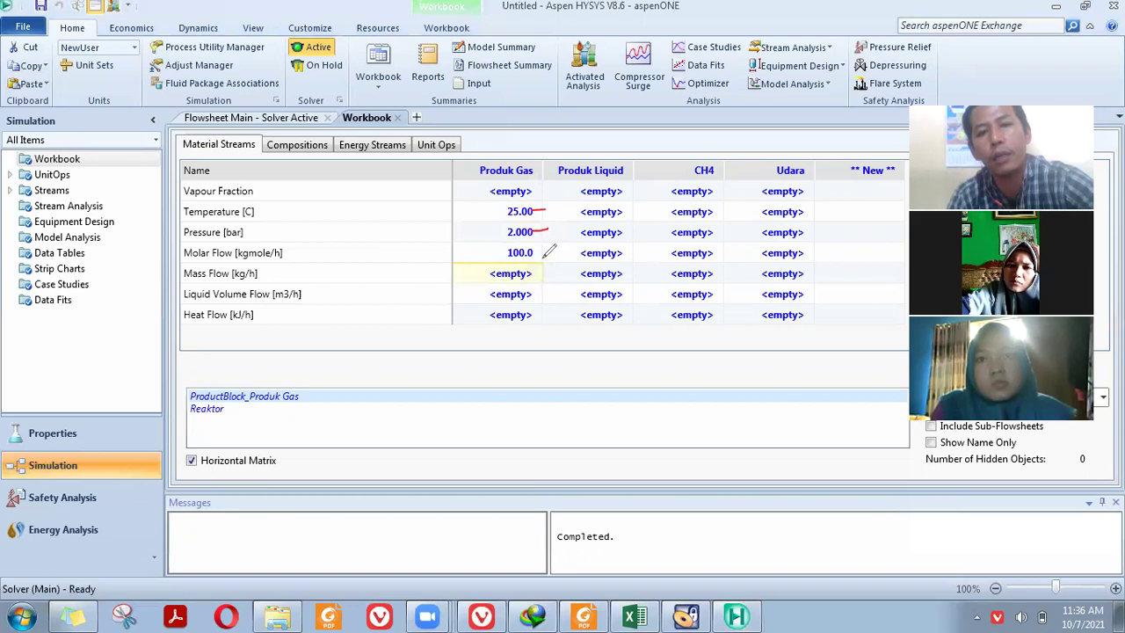
{"action": "left_click_drag", "start_coordinate": [536, 256], "coordinate": [551, 255]}
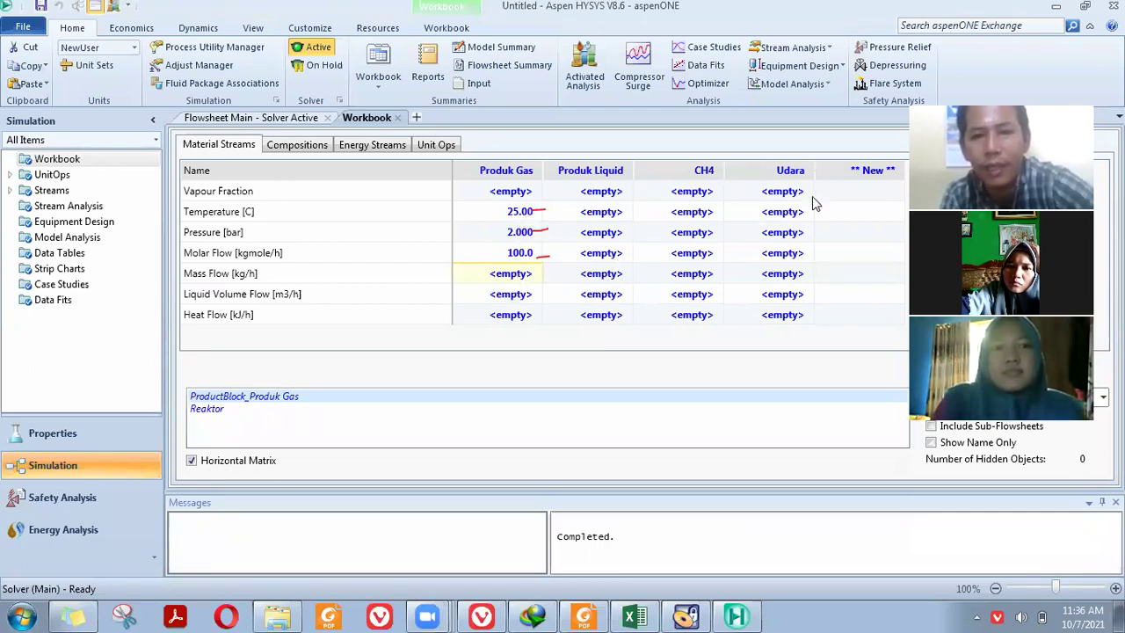
Step: Enter the CH4 stream's conditions: temperature 25 C, pressure 2 bar and molar flow 100 kgmole/h
{"action": "left_click", "coordinate": [694, 192]}
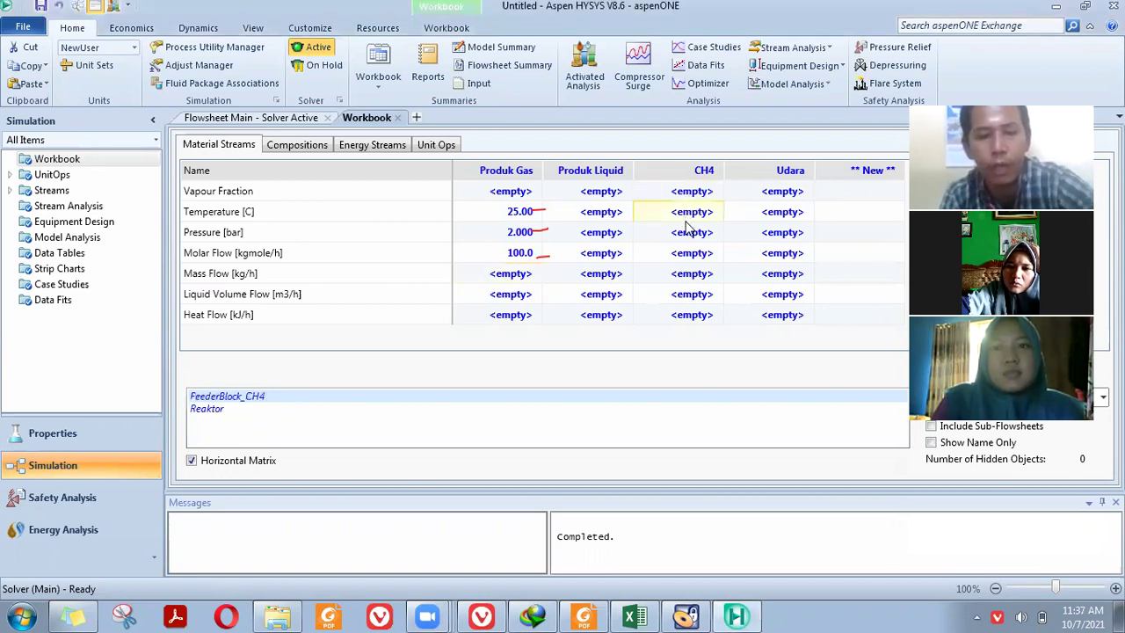
{"action": "type", "text": "25"}
{"action": "key", "text": "Return"}
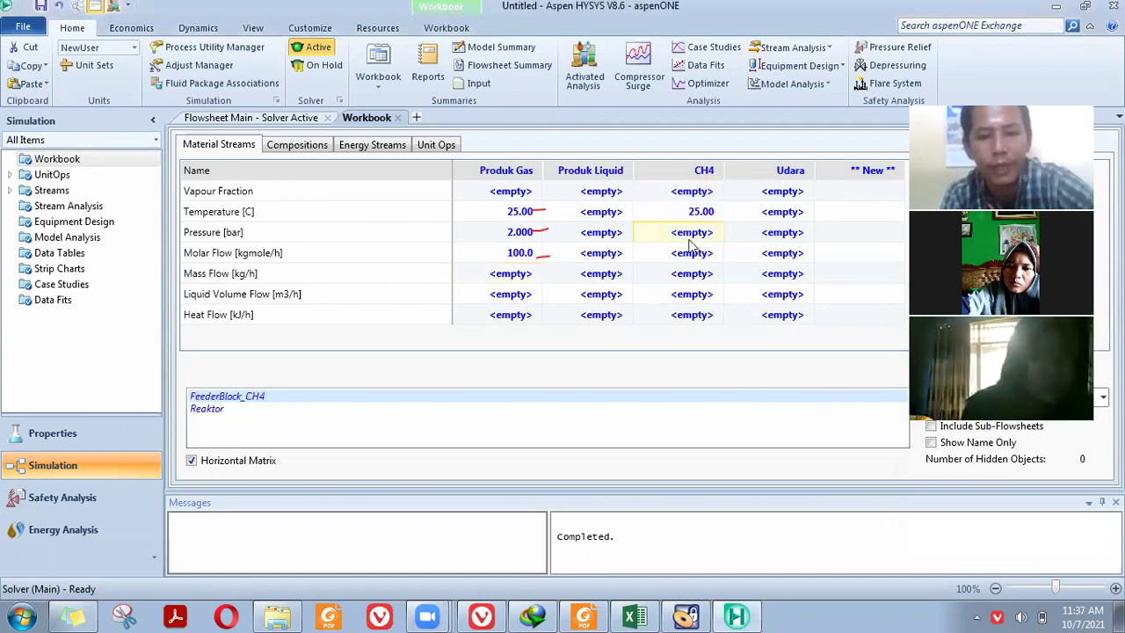
{"action": "type", "text": "2"}
{"action": "key", "text": "Return"}
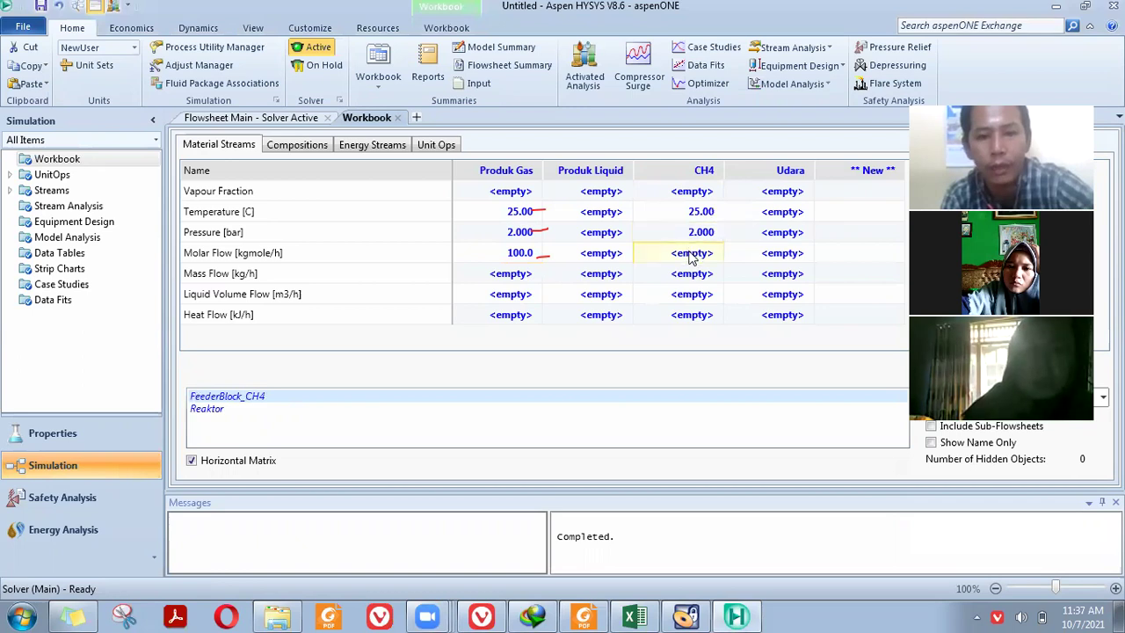
{"action": "type", "text": "100"}
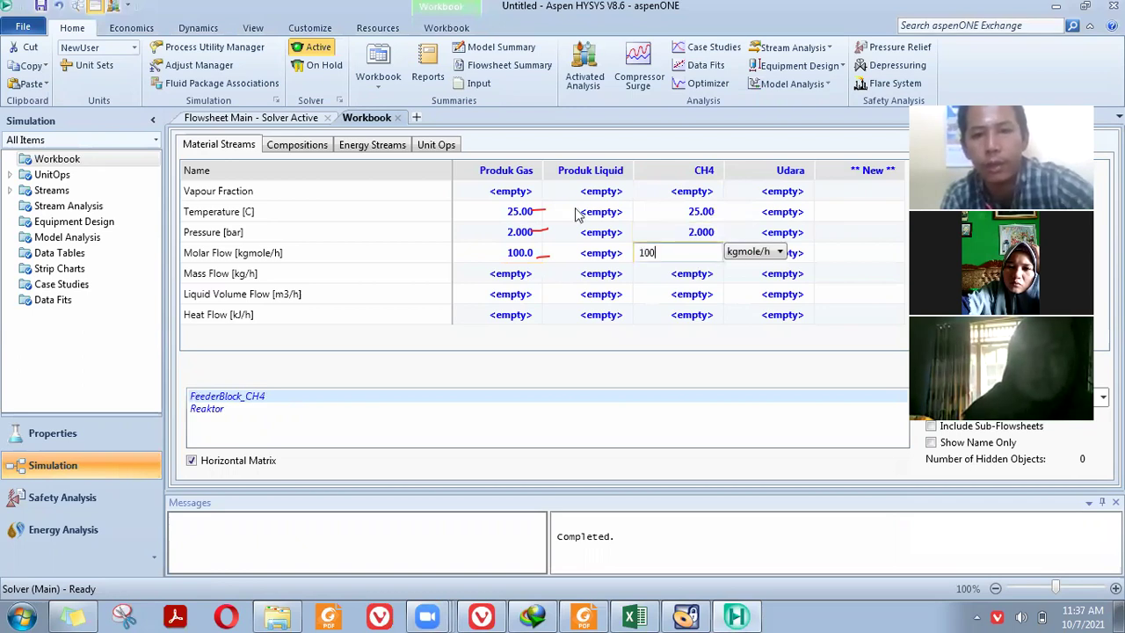
Step: Clear the temperature, pressure and molar flow values from the Produk Gas stream
{"action": "left_click", "coordinate": [527, 212]}
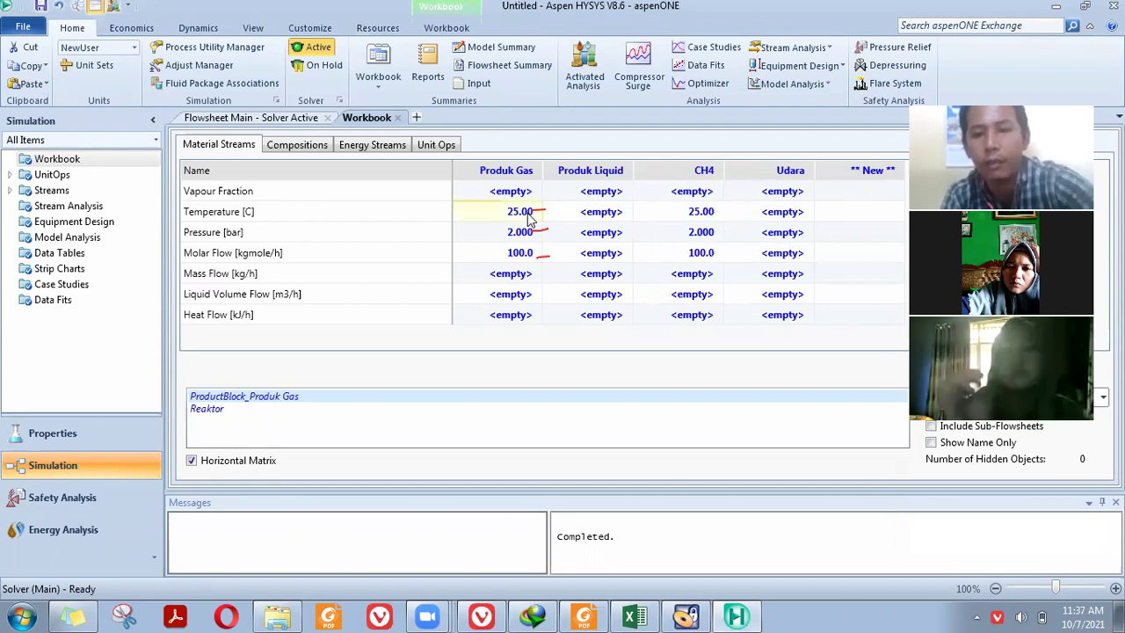
{"action": "key", "text": "BackSpace"}
{"action": "left_click", "coordinate": [521, 231]}
{"action": "key", "text": "BackSpace"}
{"action": "key", "text": "Return"}
{"action": "key", "text": "BackSpace"}
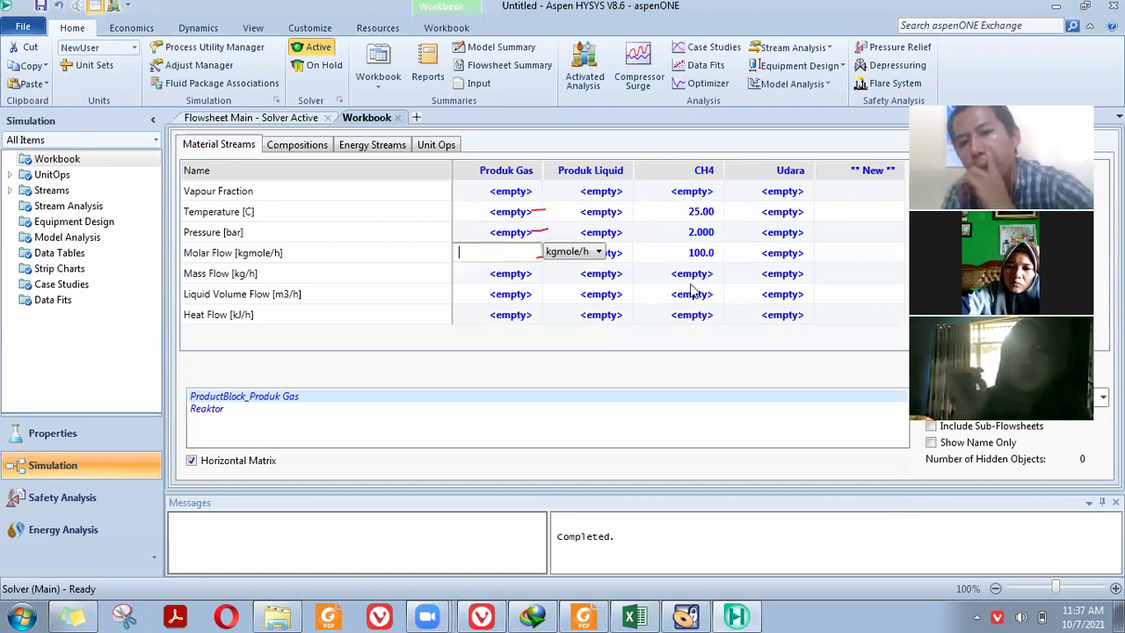
{"action": "left_click", "coordinate": [690, 277]}
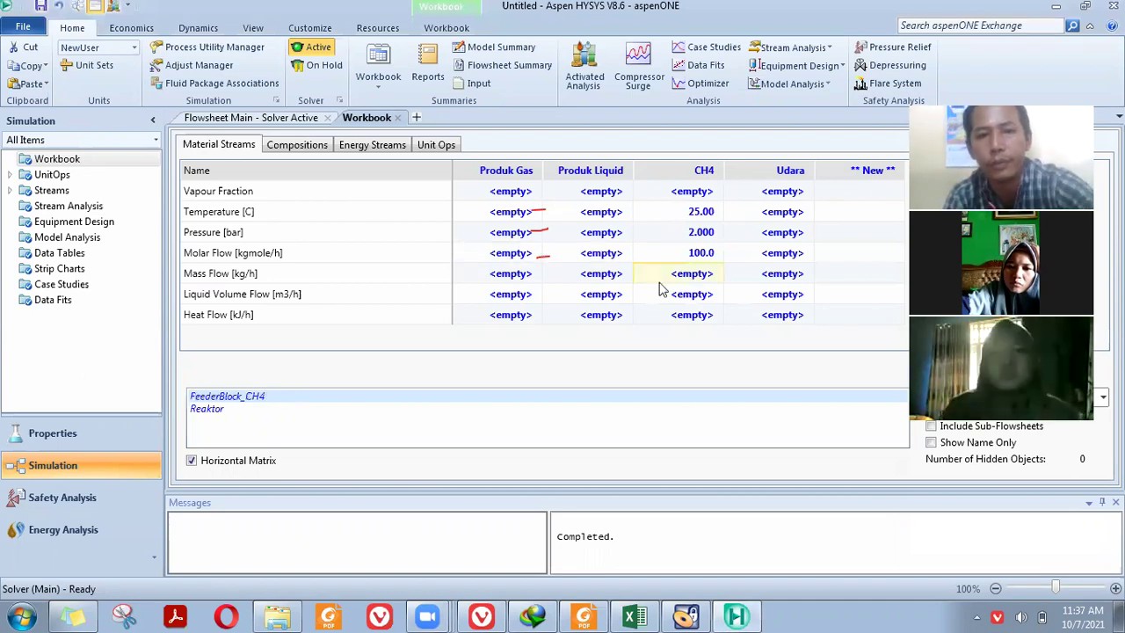
Step: Set the CH4 stream's methane mole fraction to 1 in the workbook compositions and accept the input composition
{"action": "left_click", "coordinate": [298, 145]}
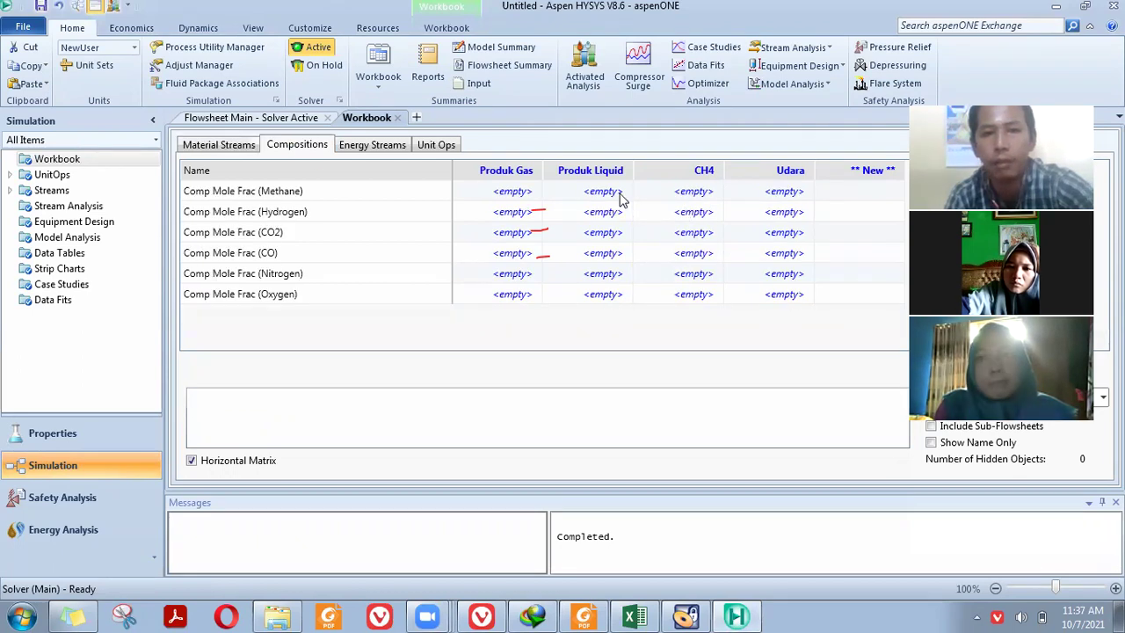
{"action": "left_click", "coordinate": [691, 198]}
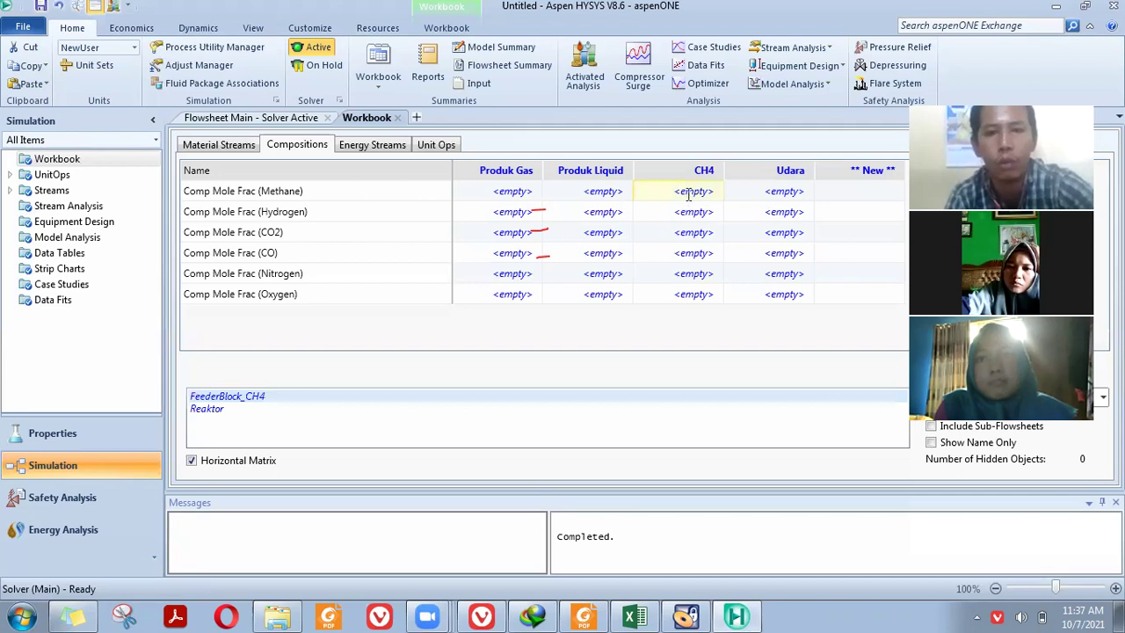
{"action": "type", "text": "1"}
{"action": "key", "text": "Return"}
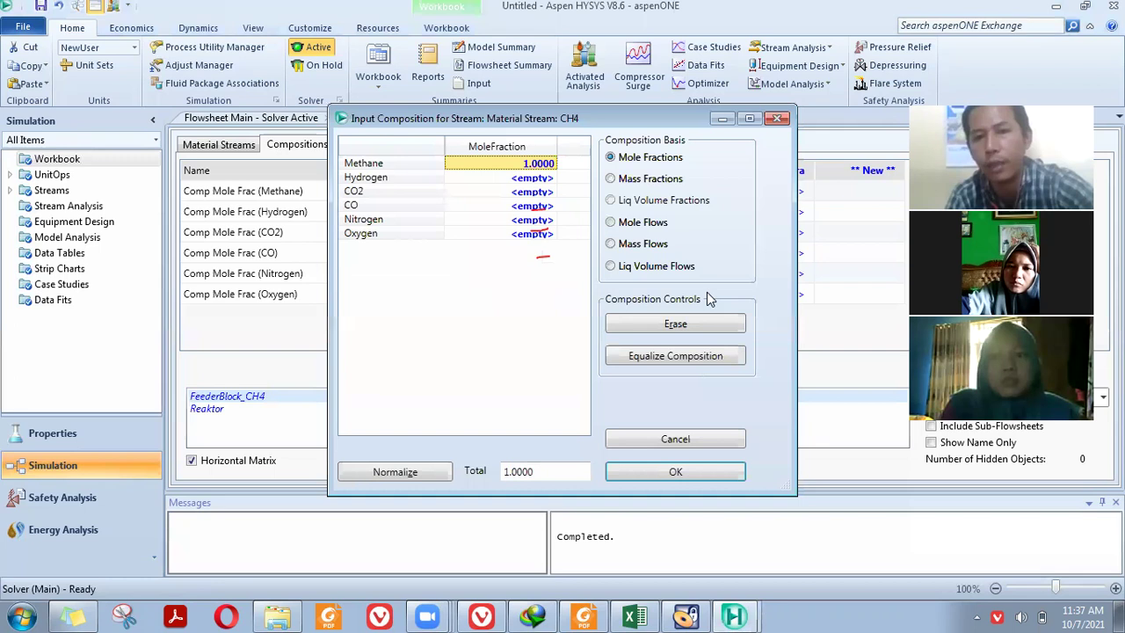
{"action": "left_click", "coordinate": [677, 475]}
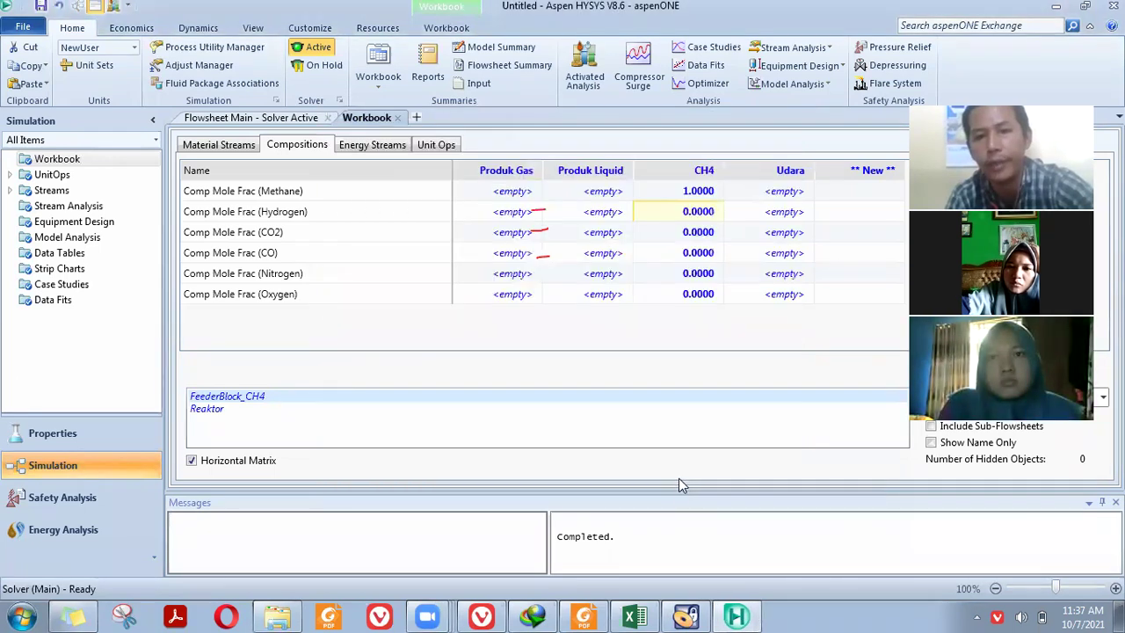
Step: Consult the air feed values in the PDF guide and set the Udara stream to 25 C, 2 bar and 250 kgmole/h
{"action": "left_click", "coordinate": [220, 145]}
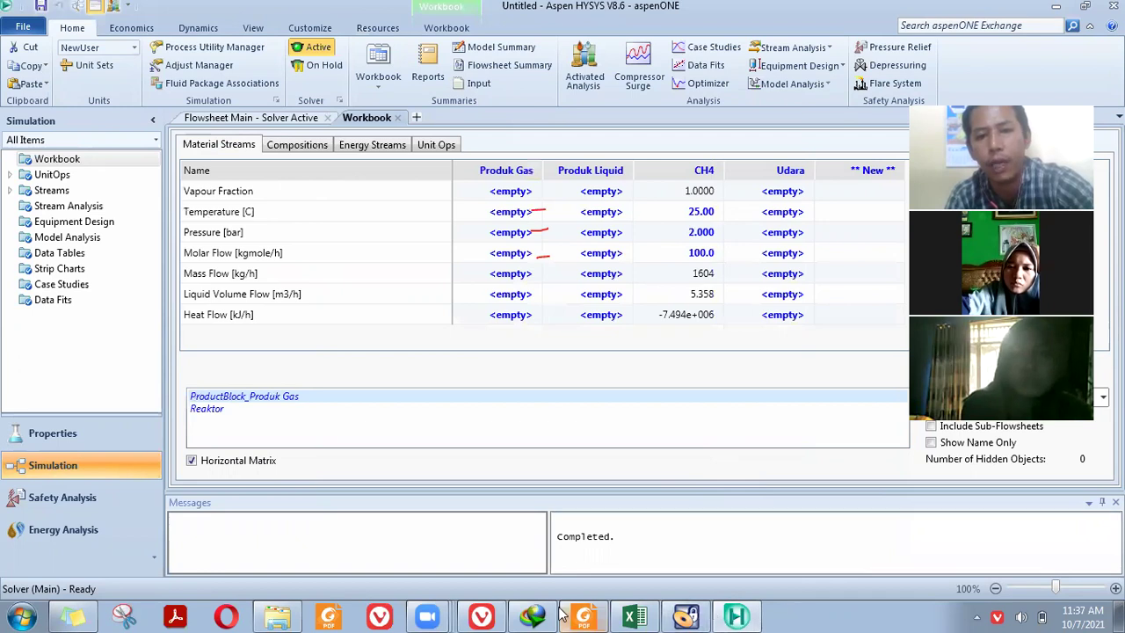
{"action": "left_click", "coordinate": [587, 615]}
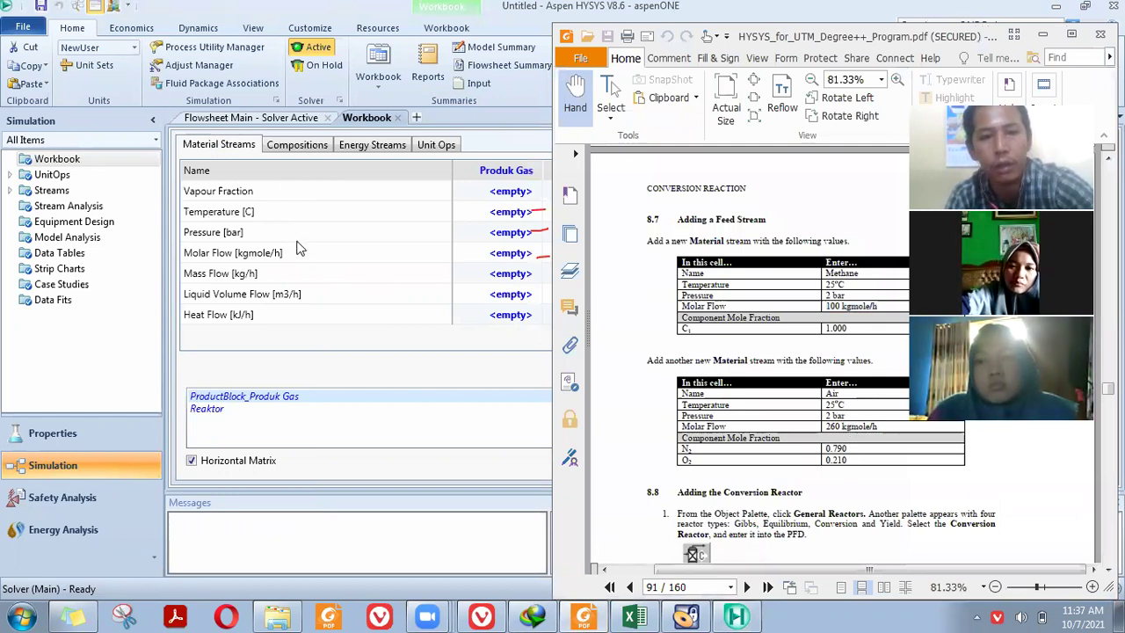
{"action": "left_click", "coordinate": [404, 234]}
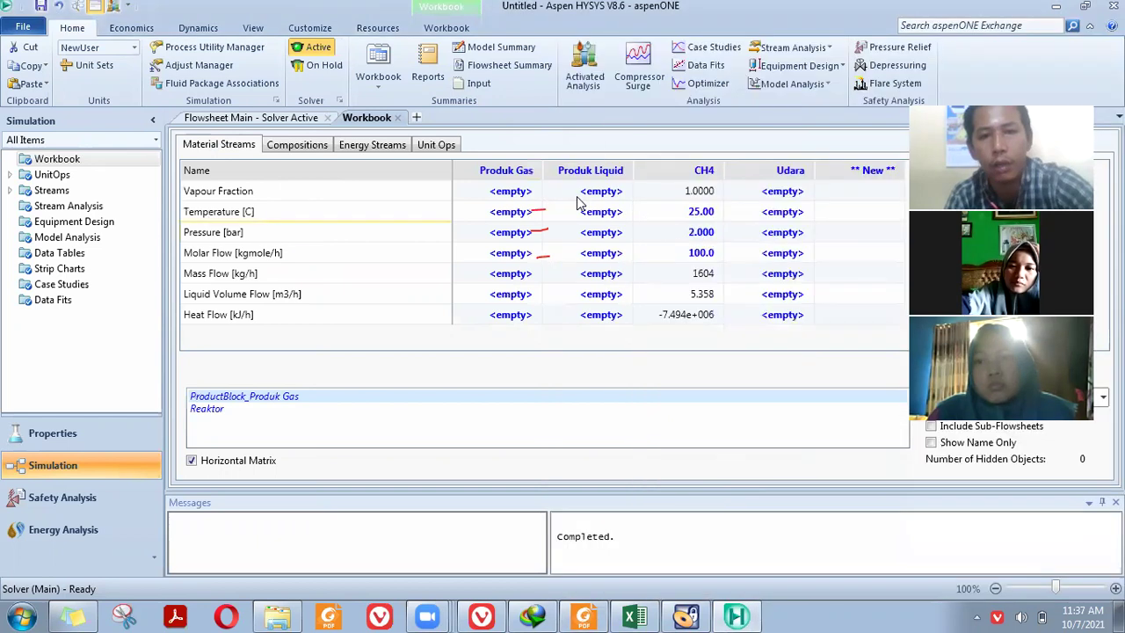
{"action": "left_click", "coordinate": [763, 216]}
{"action": "left_click", "coordinate": [763, 216]}
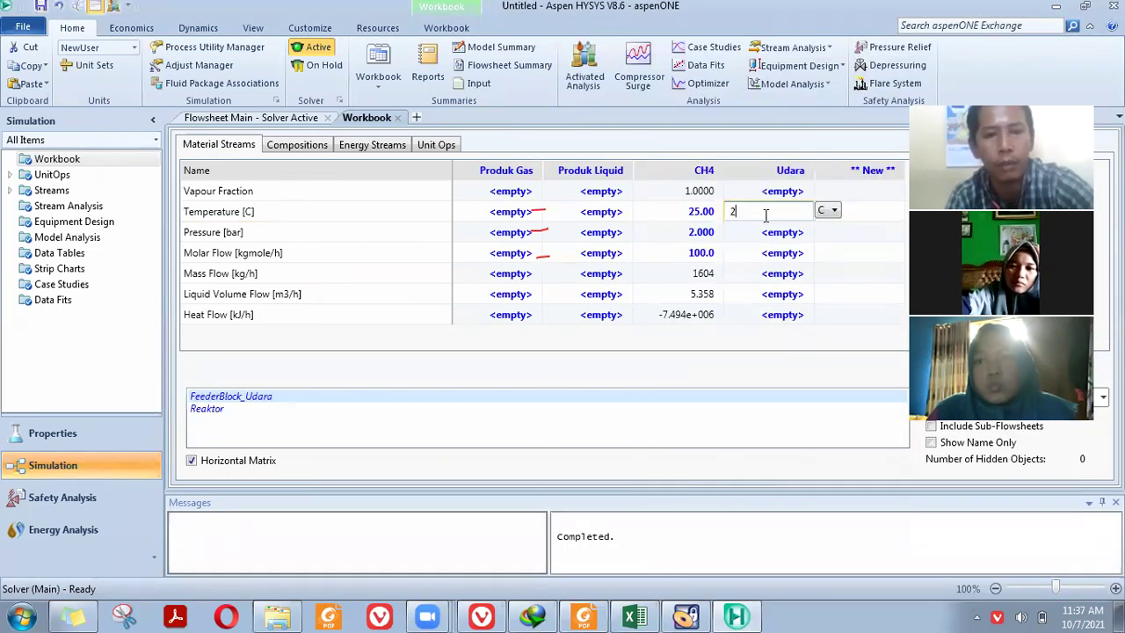
{"action": "key", "text": "Return"}
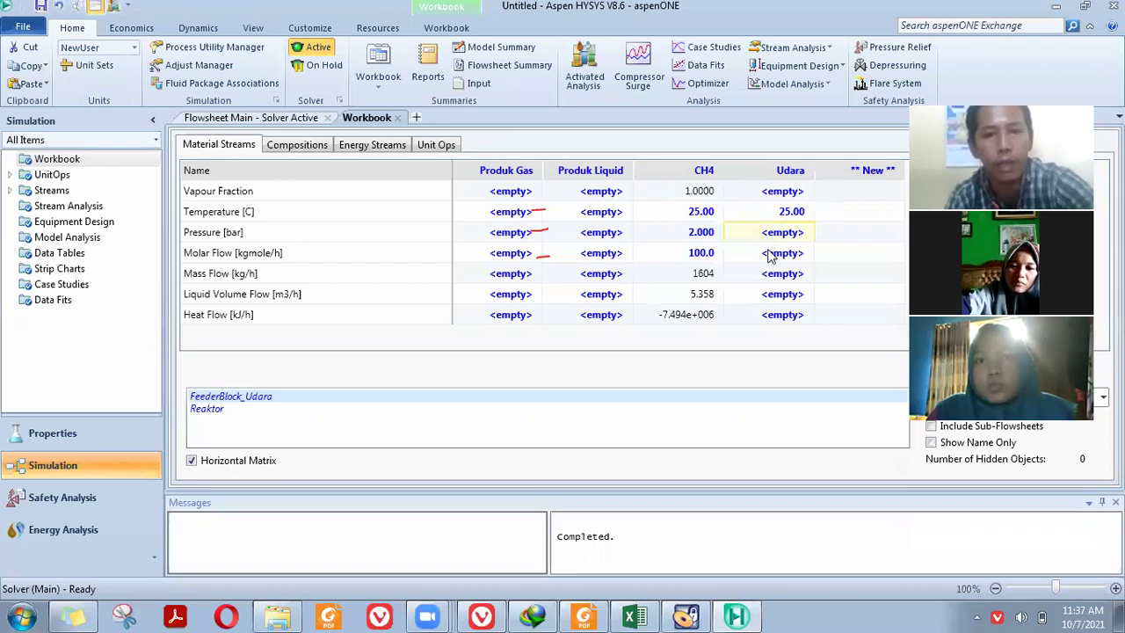
{"action": "type", "text": "2"}
{"action": "key", "text": "Return"}
{"action": "type", "text": "2"}
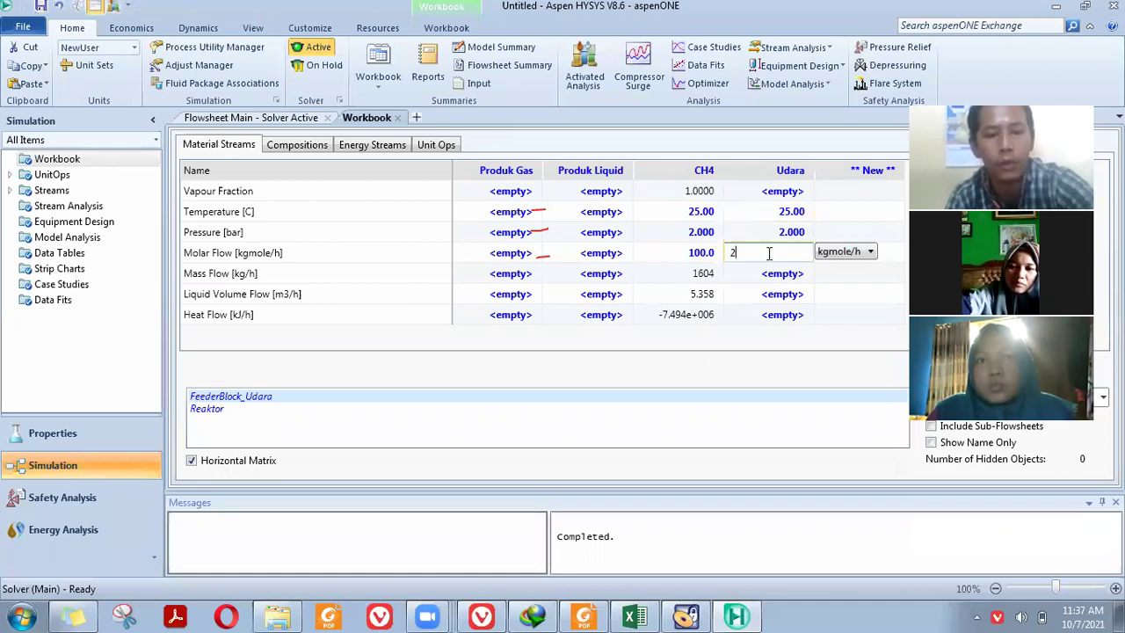
{"action": "type", "text": "50"}
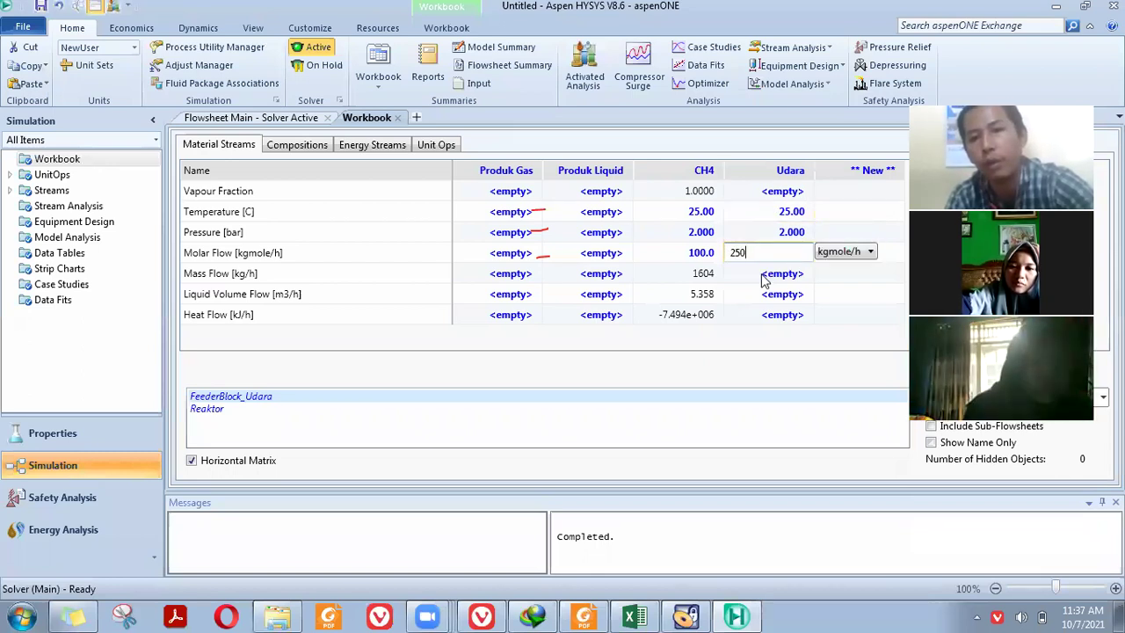
{"action": "left_click", "coordinate": [763, 275]}
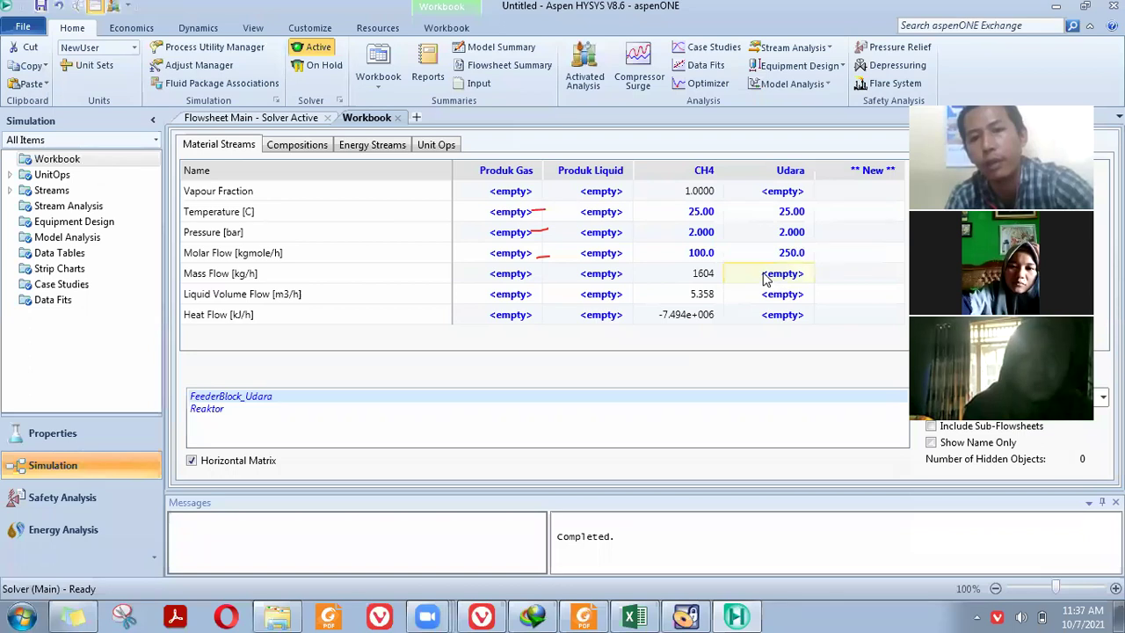
Step: Recheck the air molar flow in the PDF guide and correct the Udara stream's molar flow to 260 kgmole/h
{"action": "left_click", "coordinate": [586, 615]}
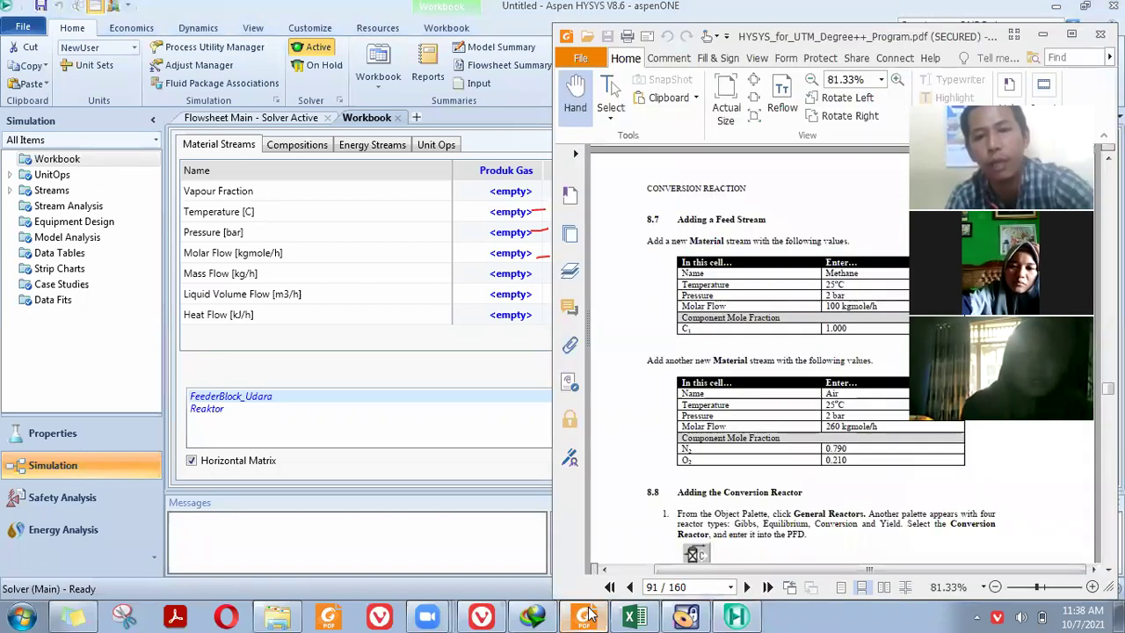
{"action": "left_click", "coordinate": [587, 615]}
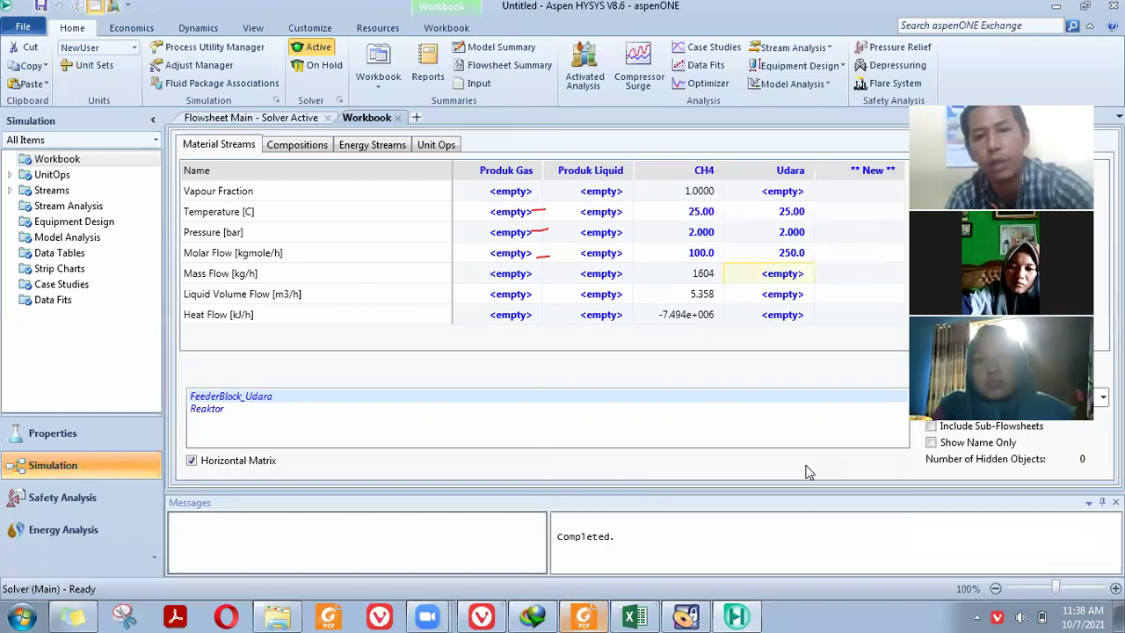
{"action": "left_click", "coordinate": [785, 255]}
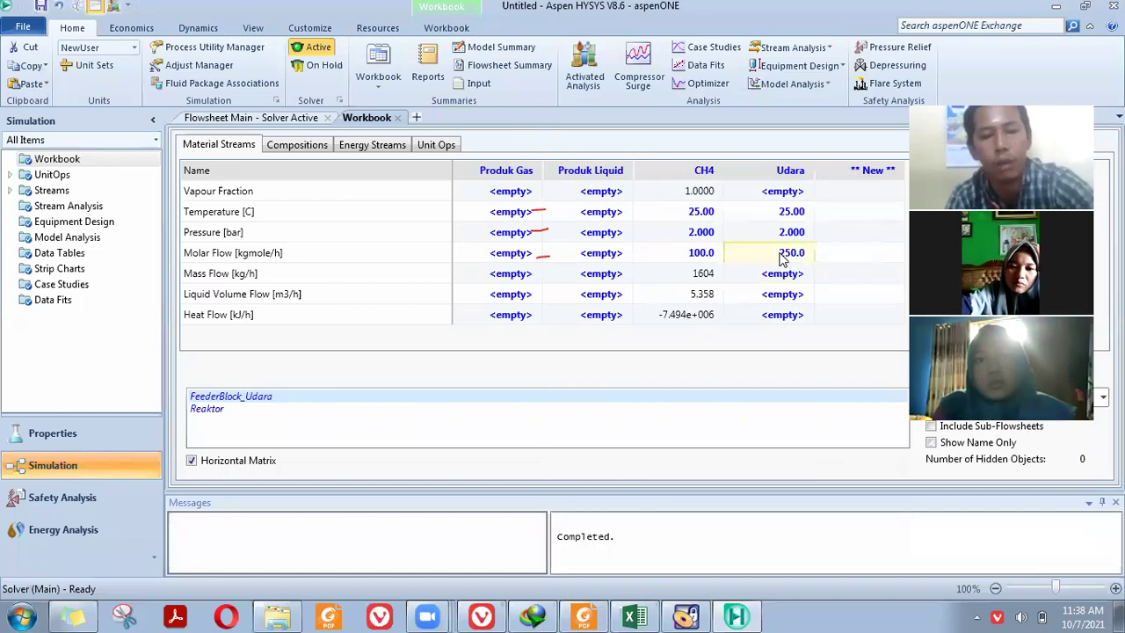
{"action": "type", "text": "260"}
{"action": "key", "text": "Return"}
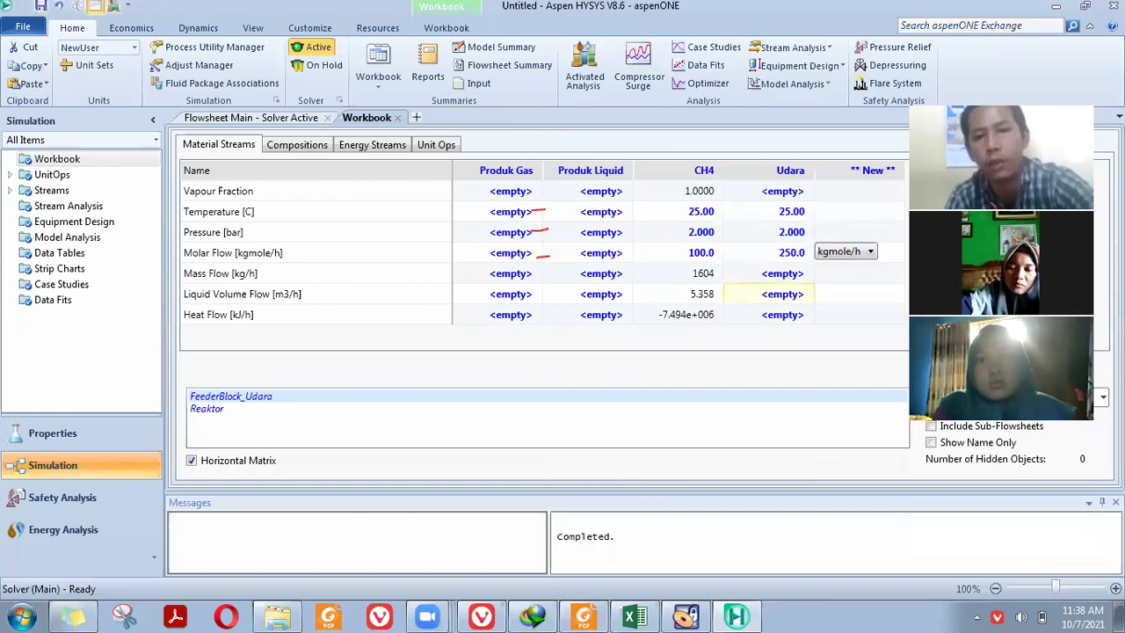
{"action": "left_click", "coordinate": [789, 296]}
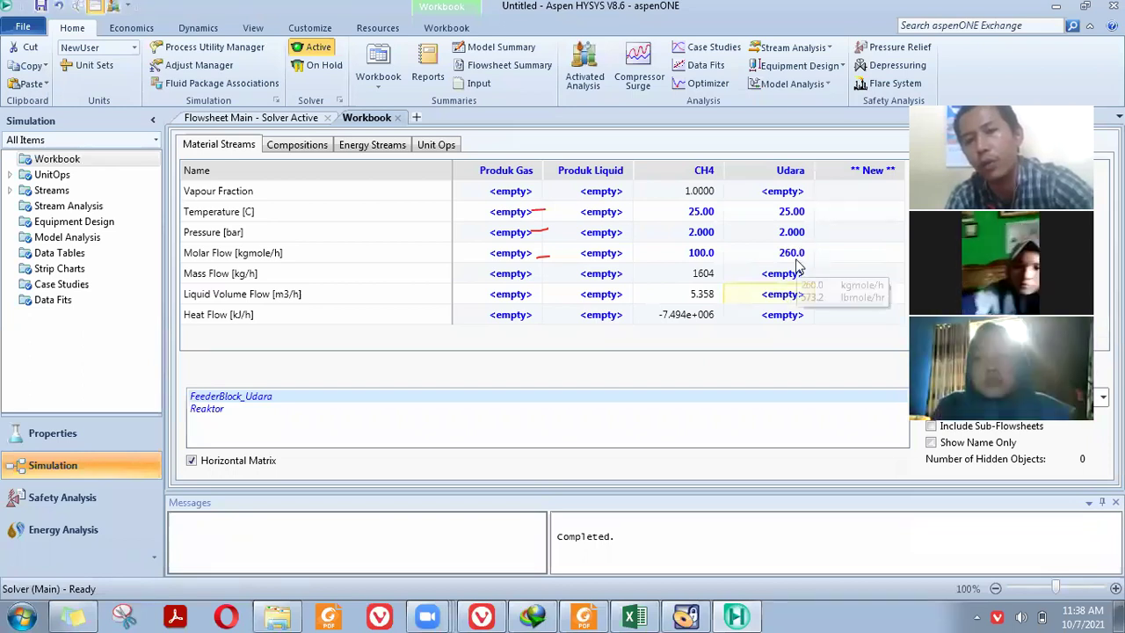
{"action": "key", "text": "Up"}
{"action": "key", "text": "Up"}
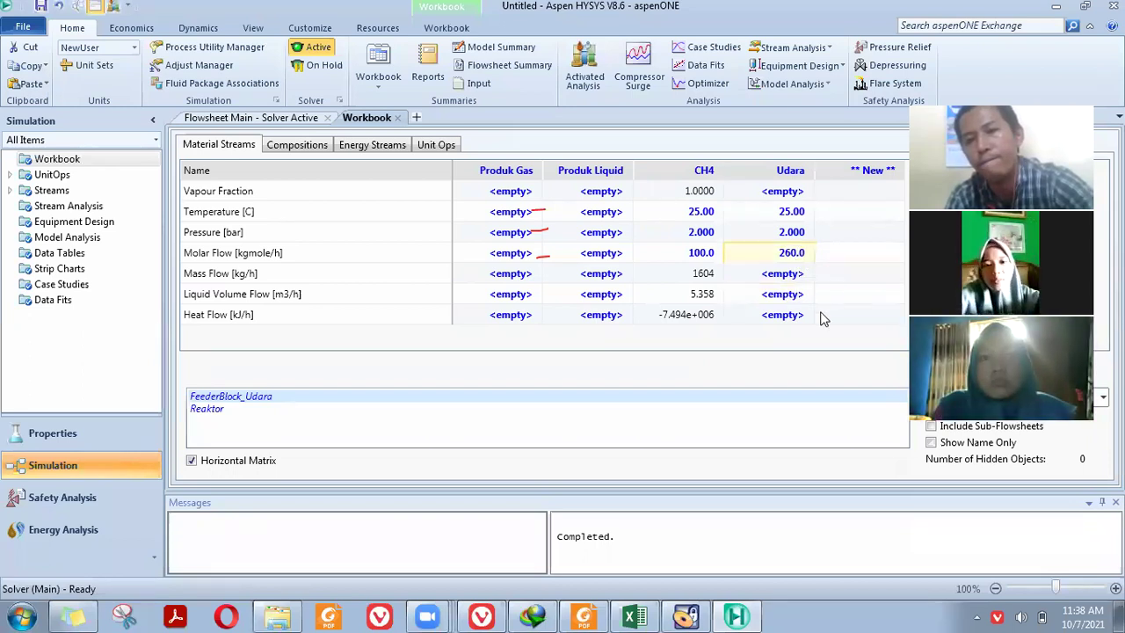
Step: Consult the air mole fractions in the PDF guide and set the Udara stream's nitrogen mole fraction to 0.79 in the workbook compositions
{"action": "left_click", "coordinate": [585, 616]}
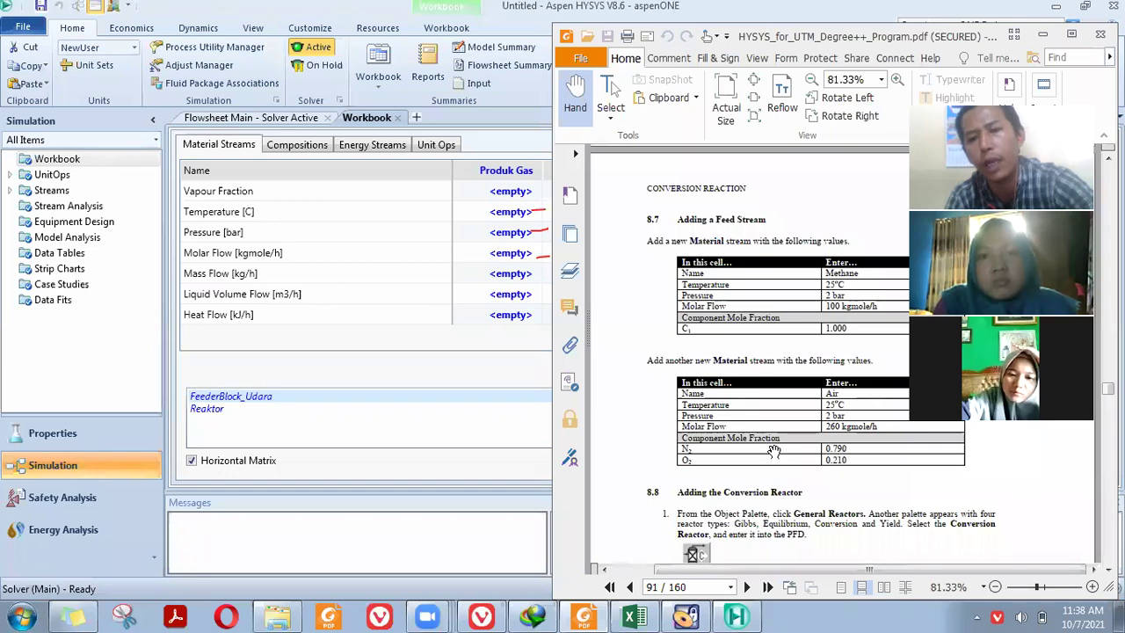
{"action": "left_click", "coordinate": [352, 123]}
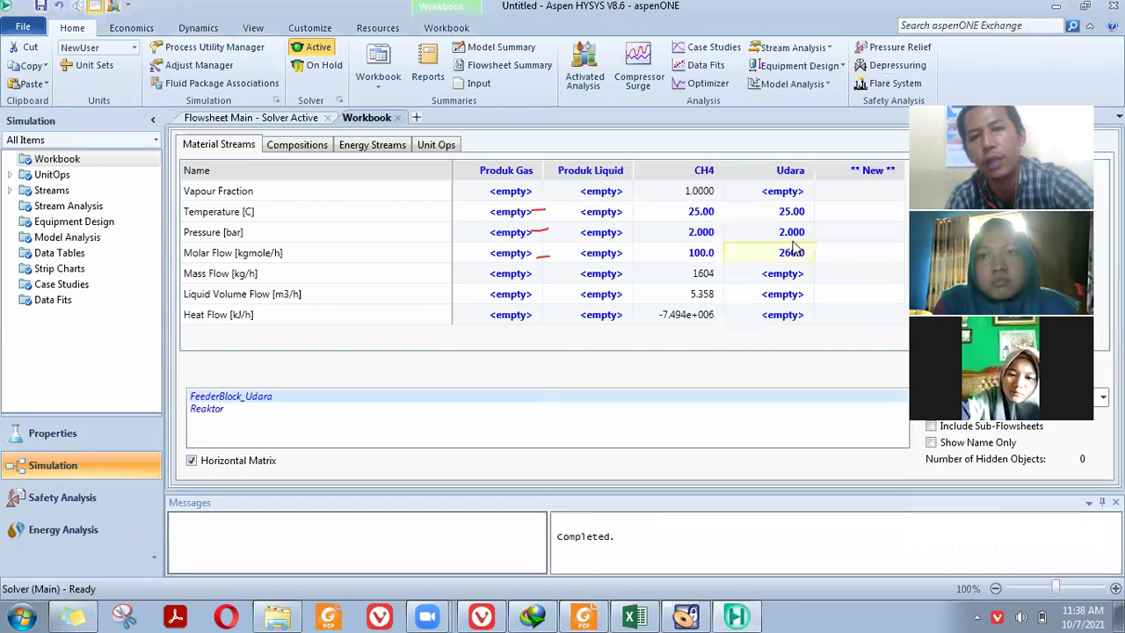
{"action": "left_click", "coordinate": [312, 147]}
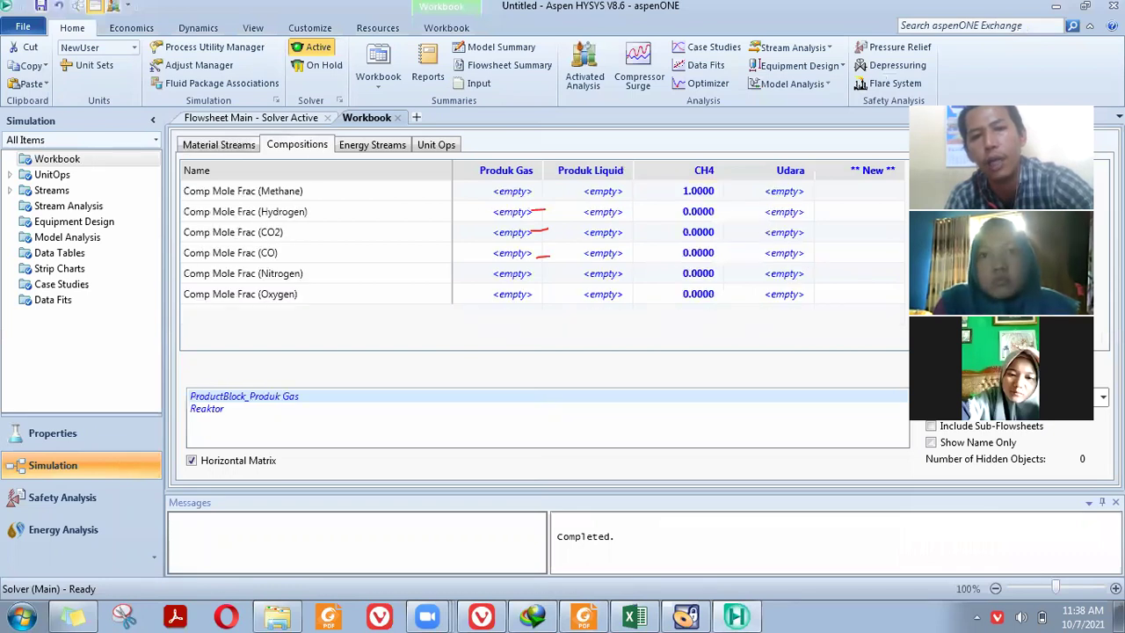
{"action": "left_click", "coordinate": [768, 258]}
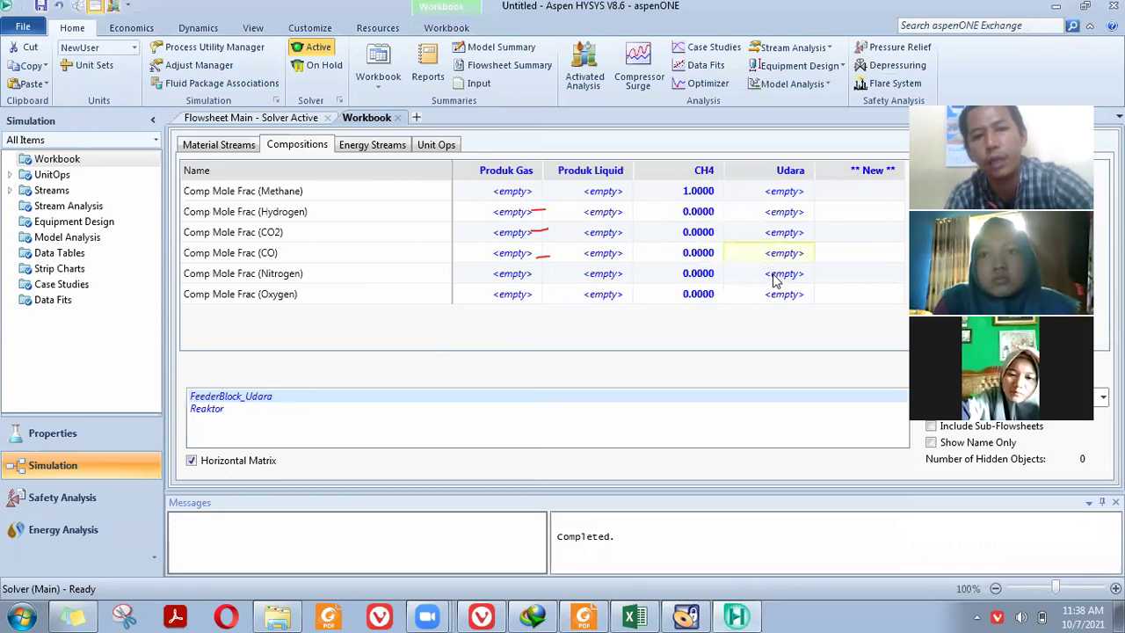
{"action": "left_click", "coordinate": [775, 277]}
{"action": "type", "text": "0"}
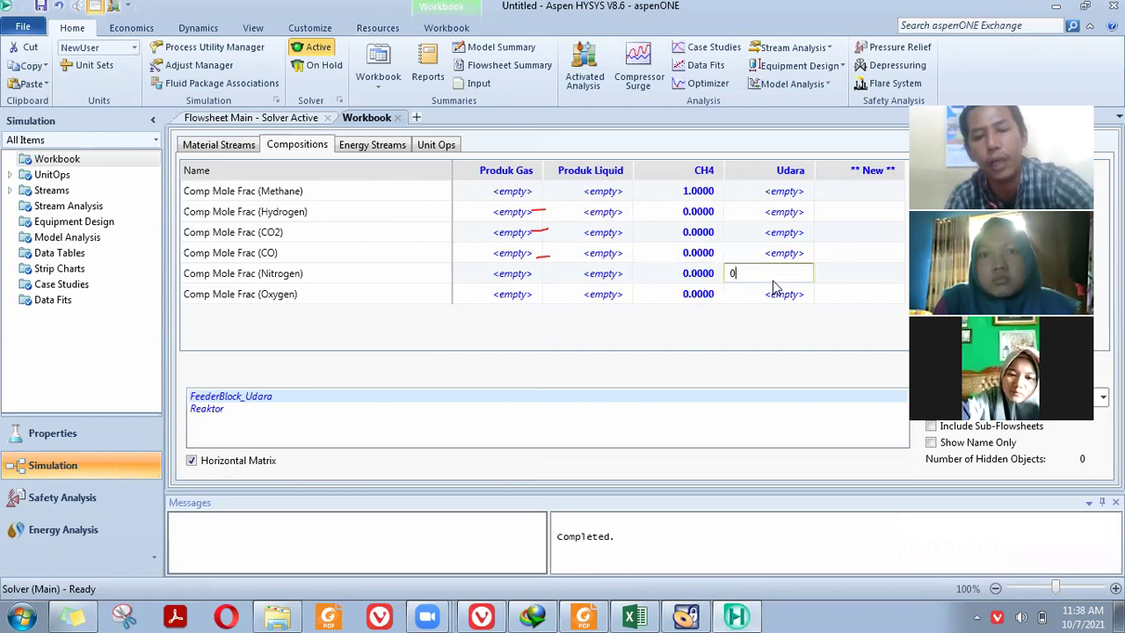
{"action": "type", "text": ".78"}
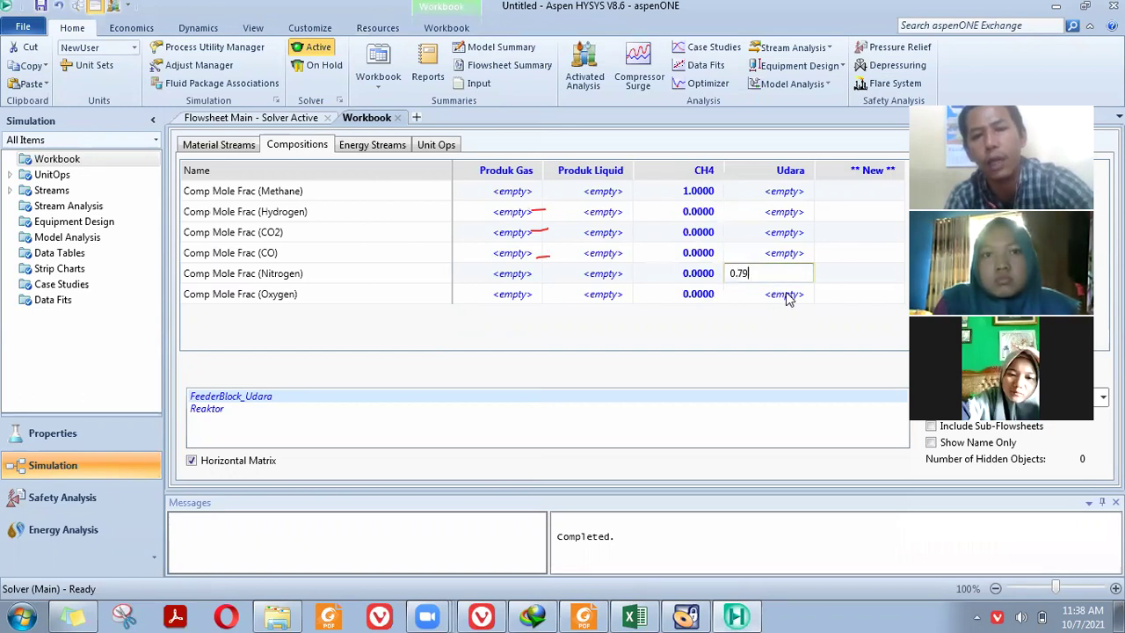
{"action": "key", "text": "Return"}
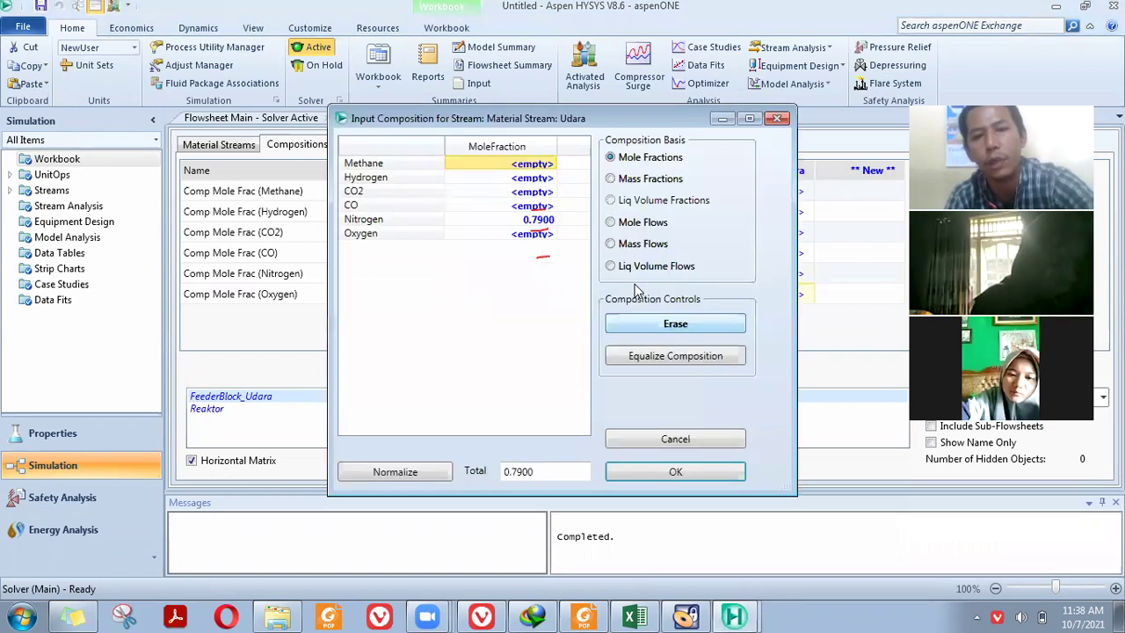
Step: Set the oxygen mole fraction to 0.21 in the Udara stream's input composition and accept it
{"action": "left_click", "coordinate": [534, 236]}
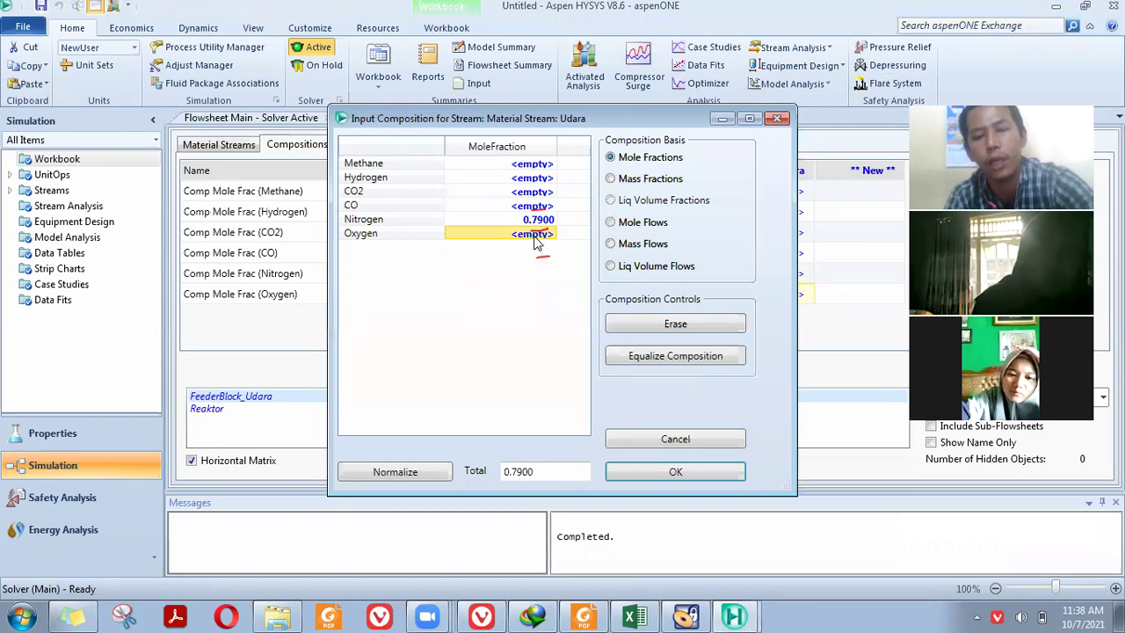
{"action": "type", "text": "0."}
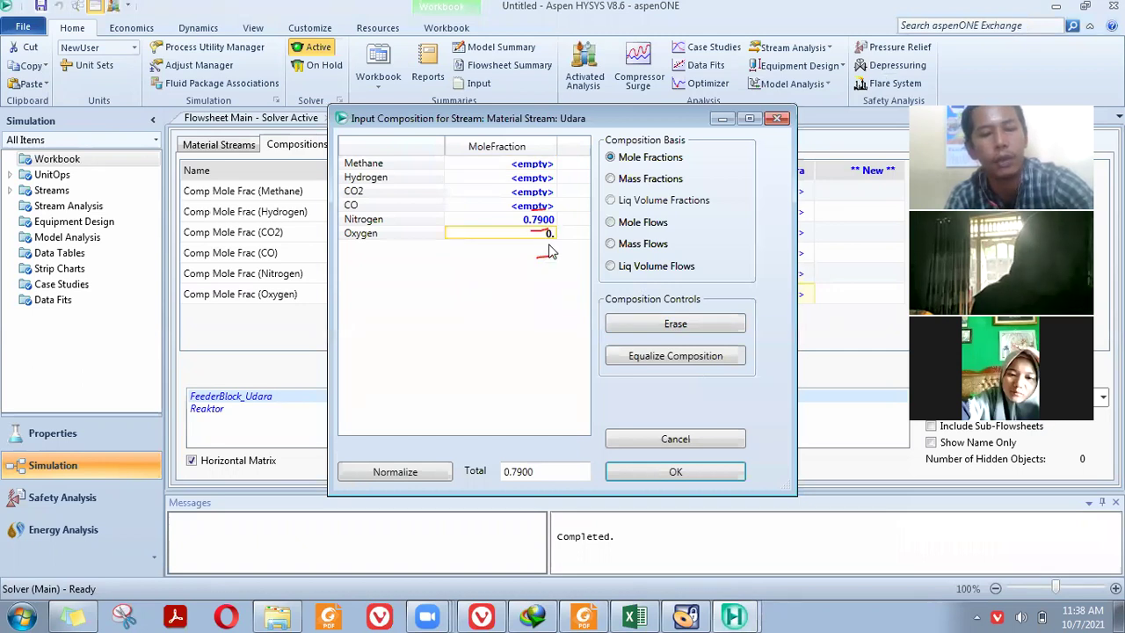
{"action": "type", "text": "21"}
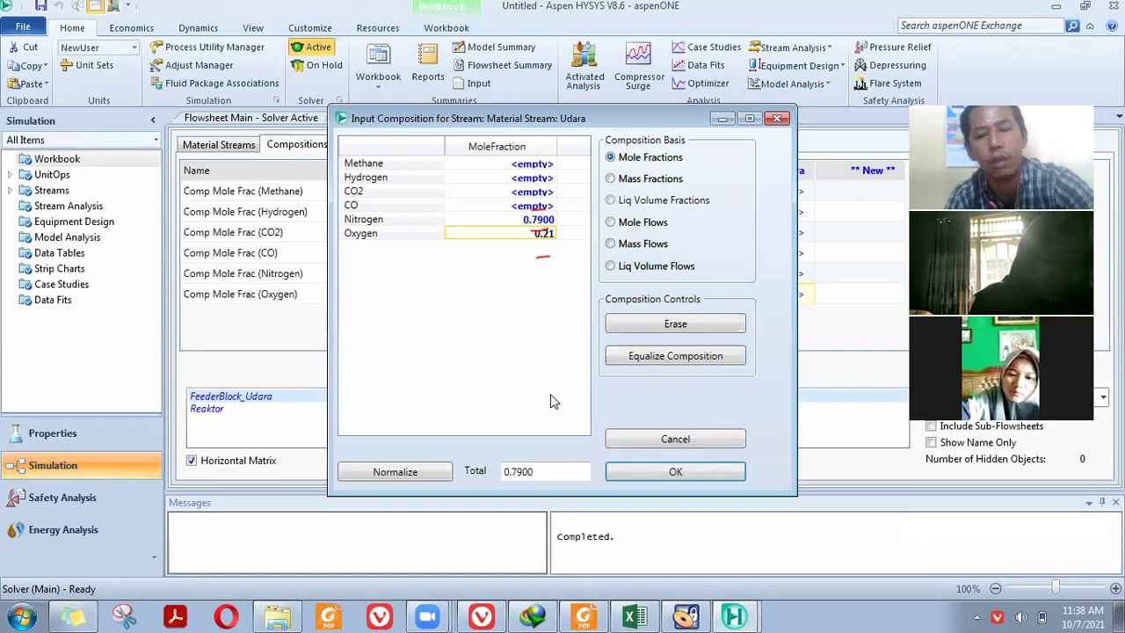
{"action": "key", "text": "Return"}
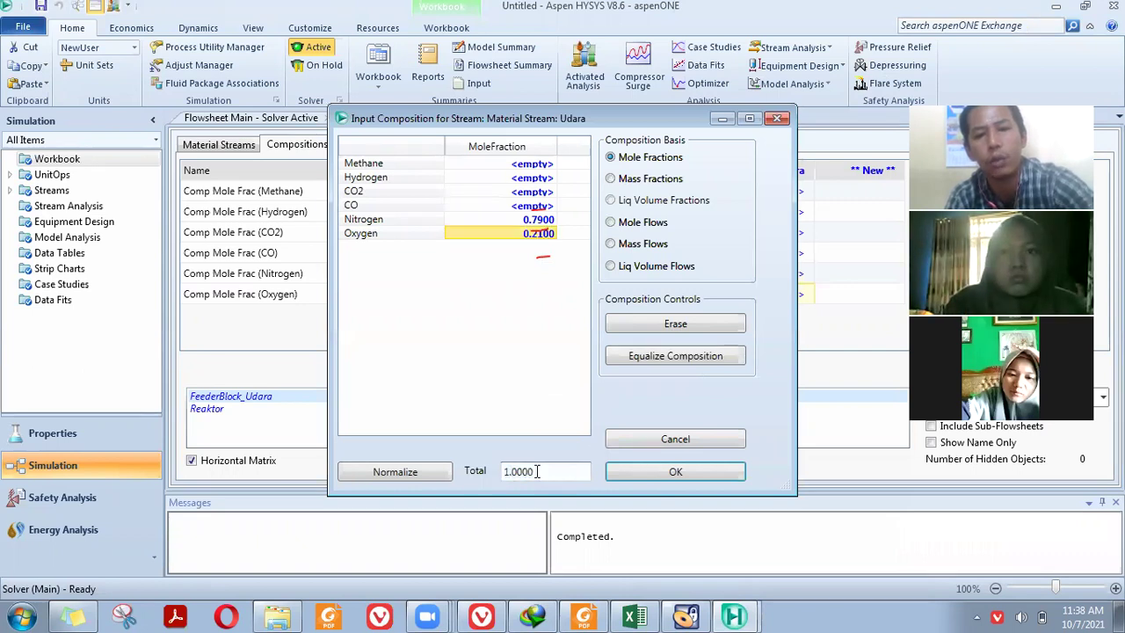
{"action": "left_click", "coordinate": [670, 472]}
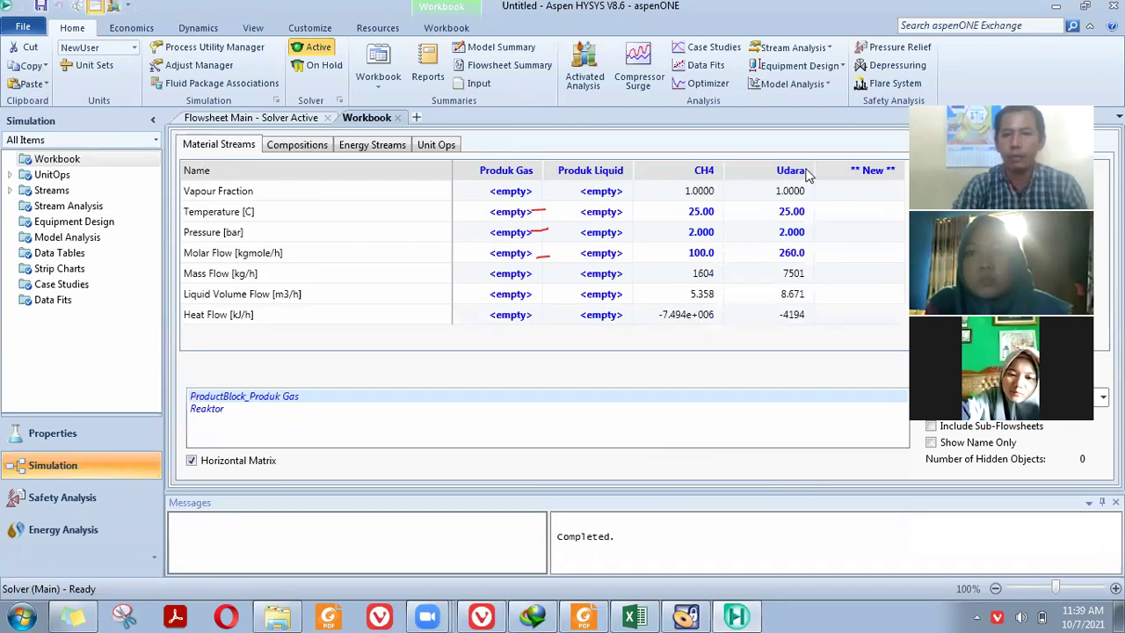
Step: Review the conditions and component mole fractions of the CH4 and Udara feed streams in the workbook
{"action": "mouse_move", "coordinate": [804, 181]}
{"action": "left_mouse_down"}
{"action": "mouse_move", "coordinate": [680, 190]}
{"action": "mouse_move", "coordinate": [658, 227]}
{"action": "mouse_move", "coordinate": [659, 287]}
{"action": "mouse_move", "coordinate": [686, 321]}
{"action": "mouse_move", "coordinate": [730, 335]}
{"action": "mouse_move", "coordinate": [785, 339]}
{"action": "mouse_move", "coordinate": [817, 321]}
{"action": "left_mouse_up"}
{"action": "left_click_drag", "start_coordinate": [833, 255], "coordinate": [811, 185]}
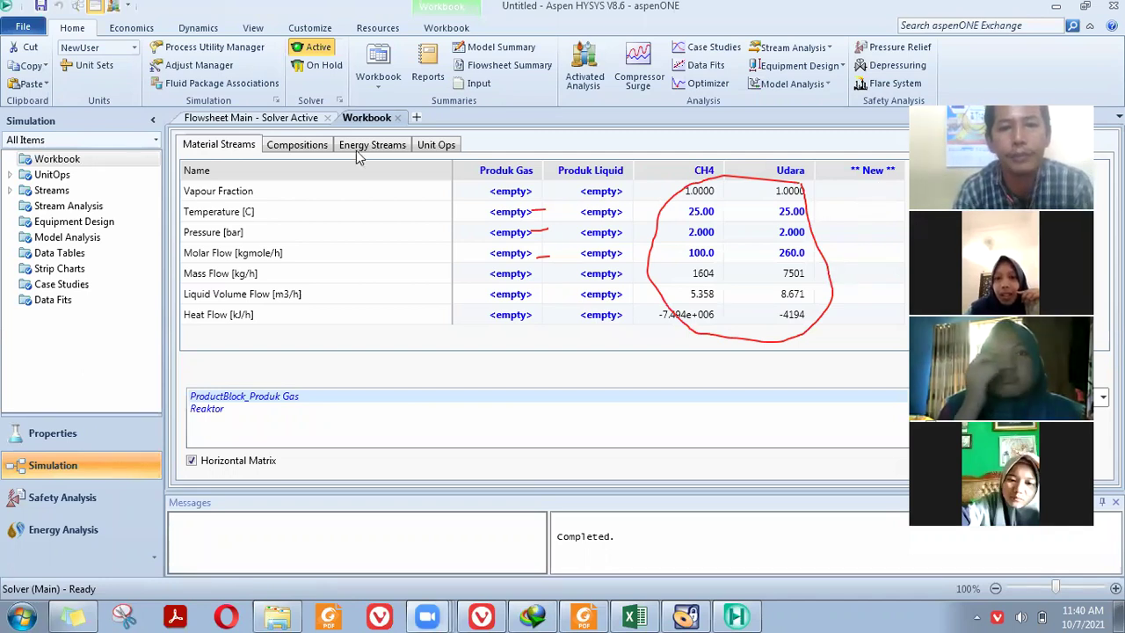
{"action": "left_click", "coordinate": [301, 145]}
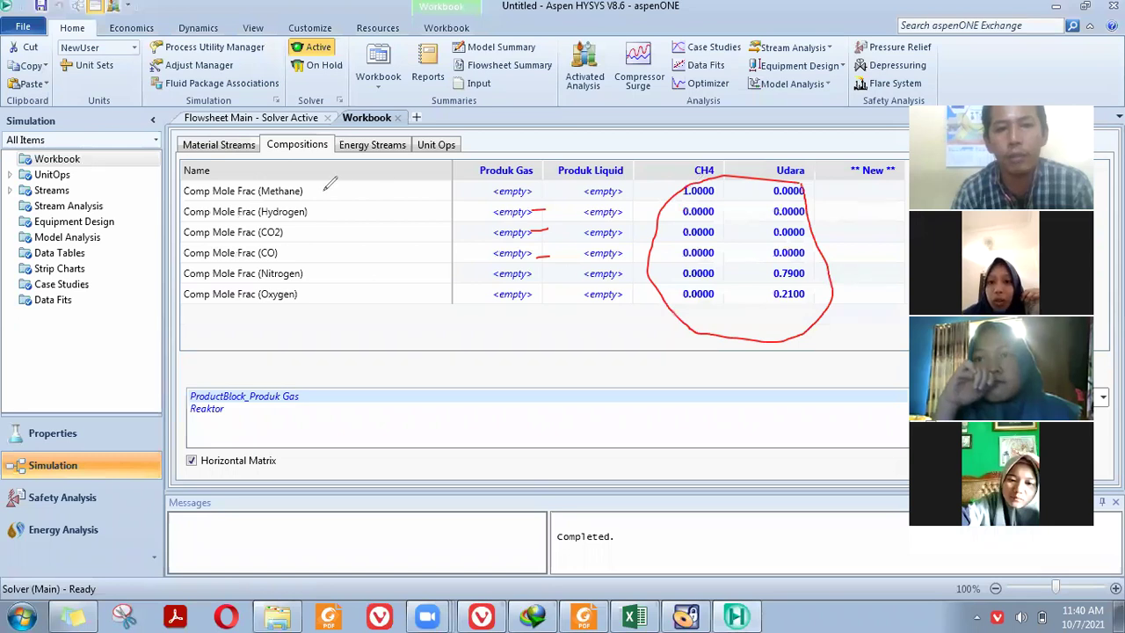
{"action": "left_click_drag", "start_coordinate": [317, 191], "coordinate": [403, 193]}
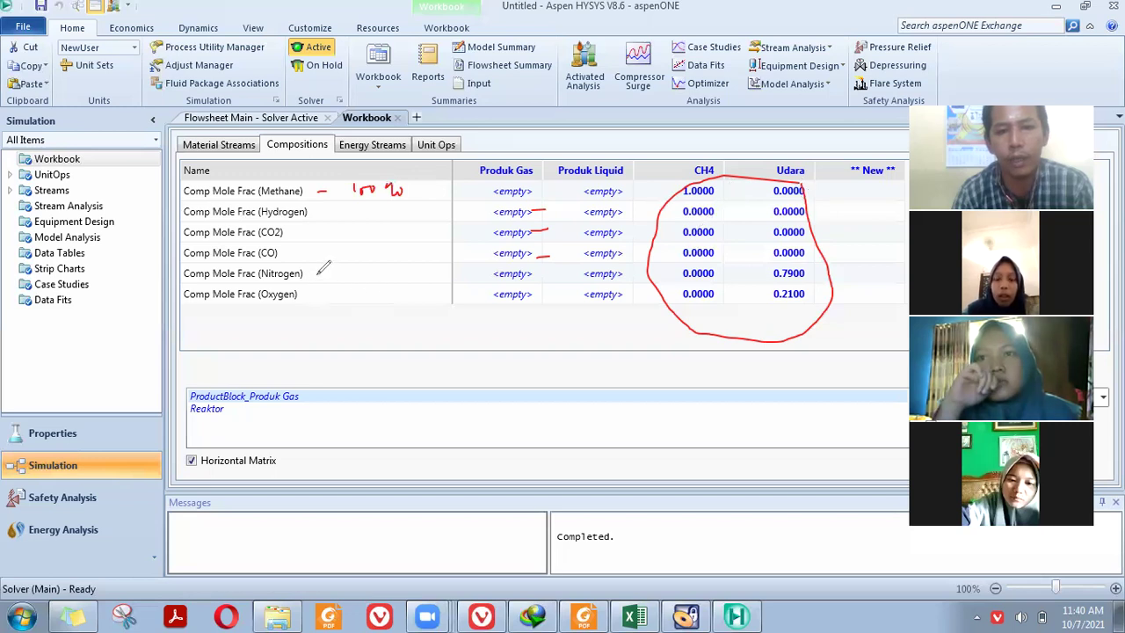
{"action": "left_click_drag", "start_coordinate": [316, 276], "coordinate": [321, 303]}
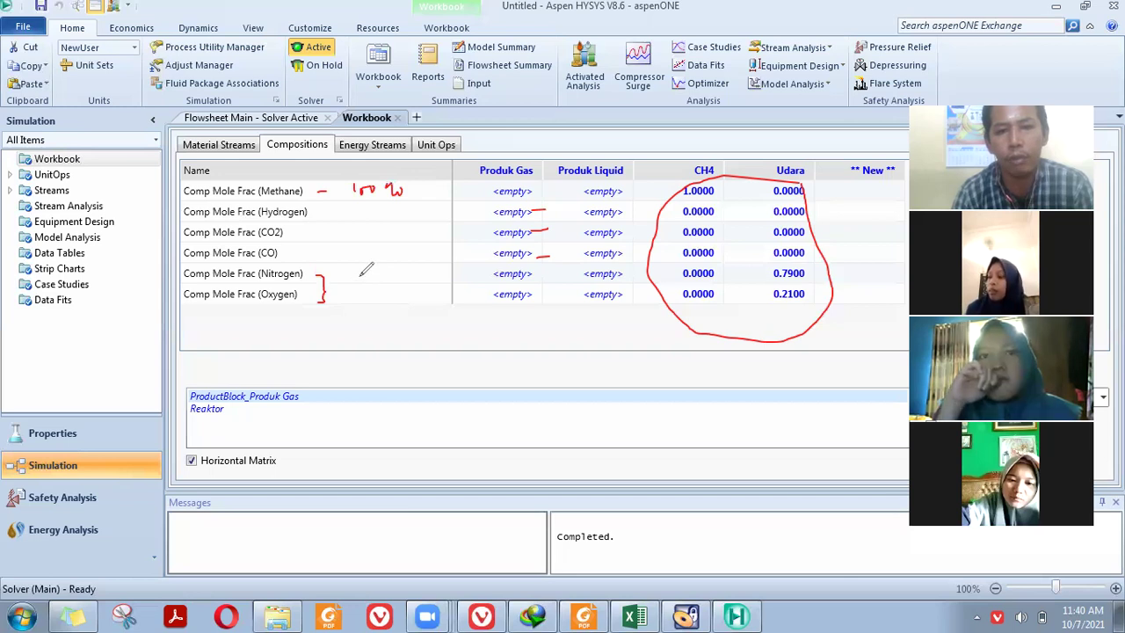
{"action": "mouse_move", "coordinate": [360, 277]}
{"action": "left_mouse_down"}
{"action": "mouse_move", "coordinate": [377, 271]}
{"action": "mouse_move", "coordinate": [391, 282]}
{"action": "mouse_move", "coordinate": [373, 298]}
{"action": "mouse_move", "coordinate": [388, 298]}
{"action": "left_mouse_up"}
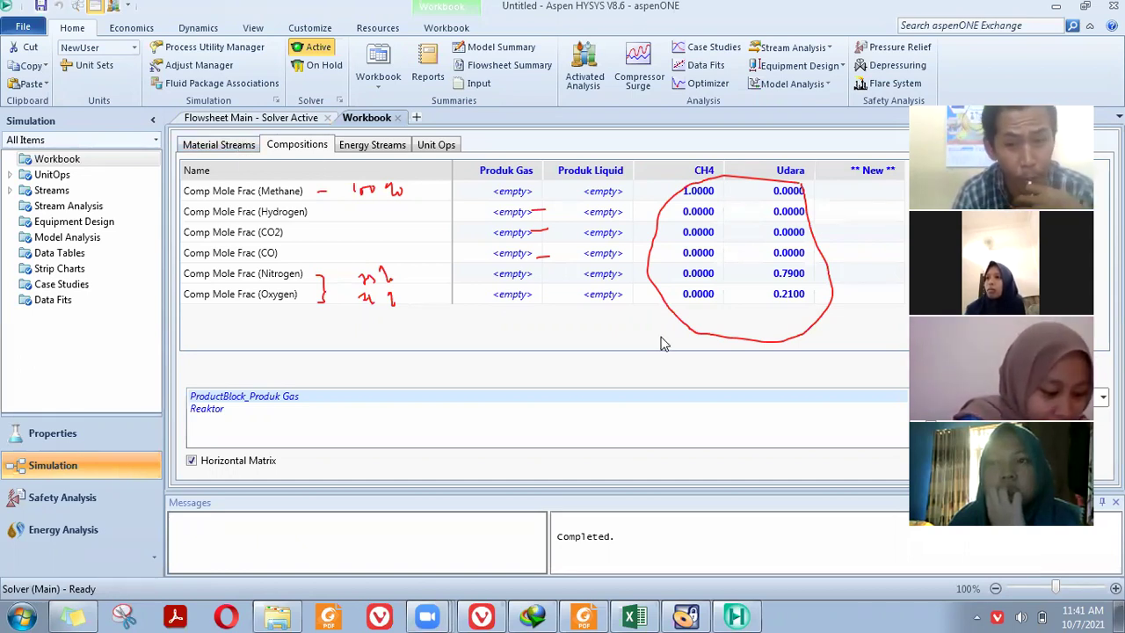
Step: Open the Reaktor conversion reactor from the workbook's unit operations, assign reaction set Set-1 to it and close its window
{"action": "left_click", "coordinate": [444, 146]}
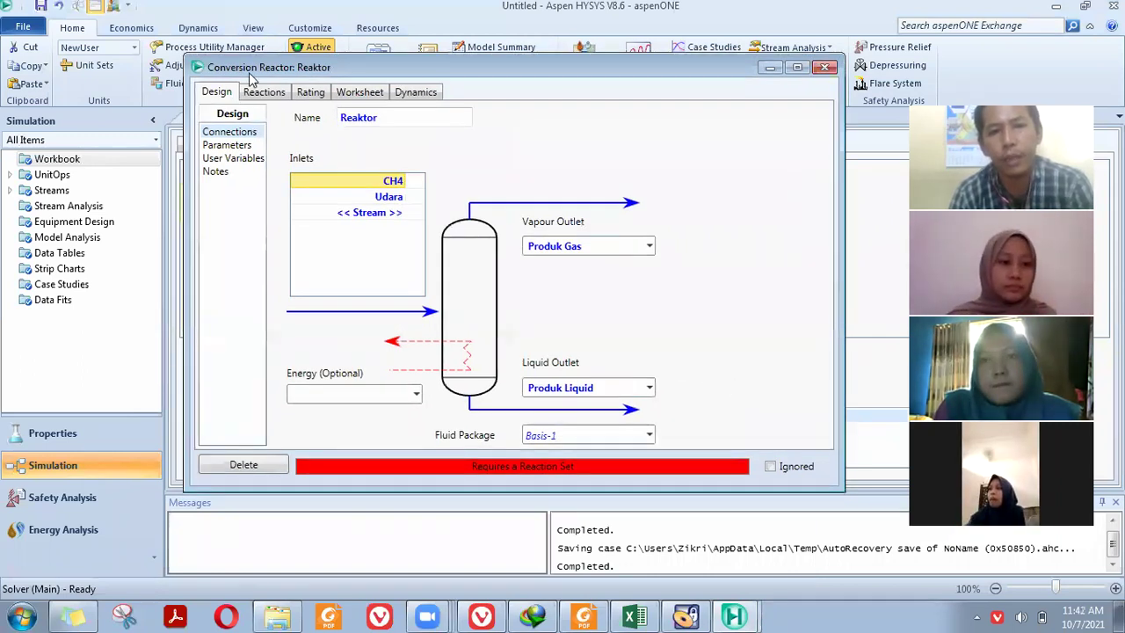
{"action": "left_click_drag", "start_coordinate": [289, 75], "coordinate": [230, 111]}
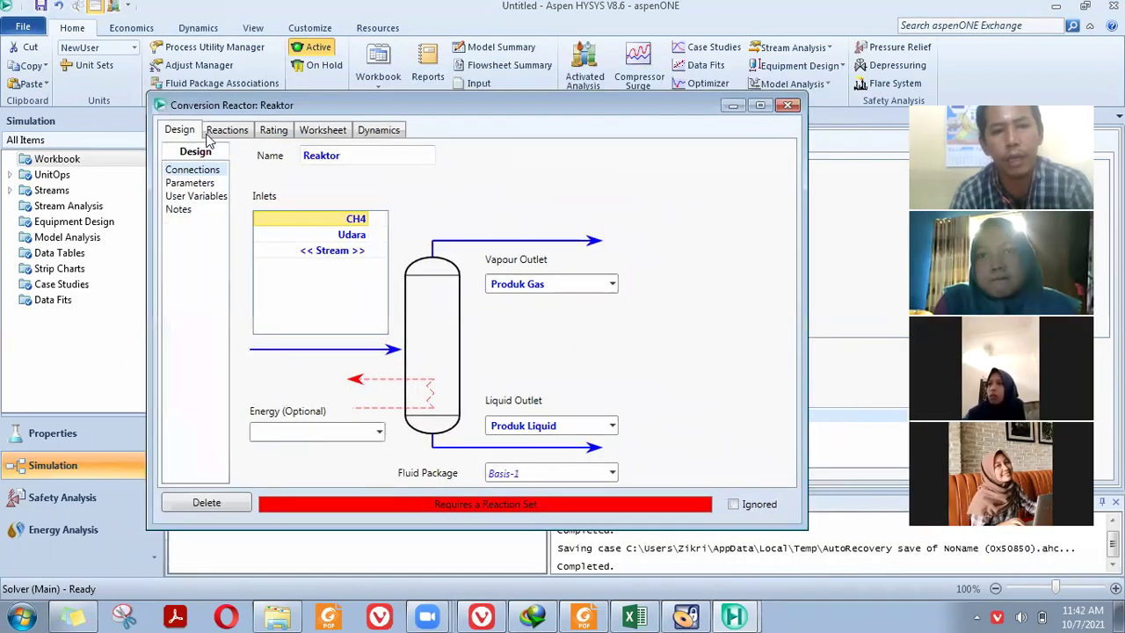
{"action": "left_click", "coordinate": [227, 129]}
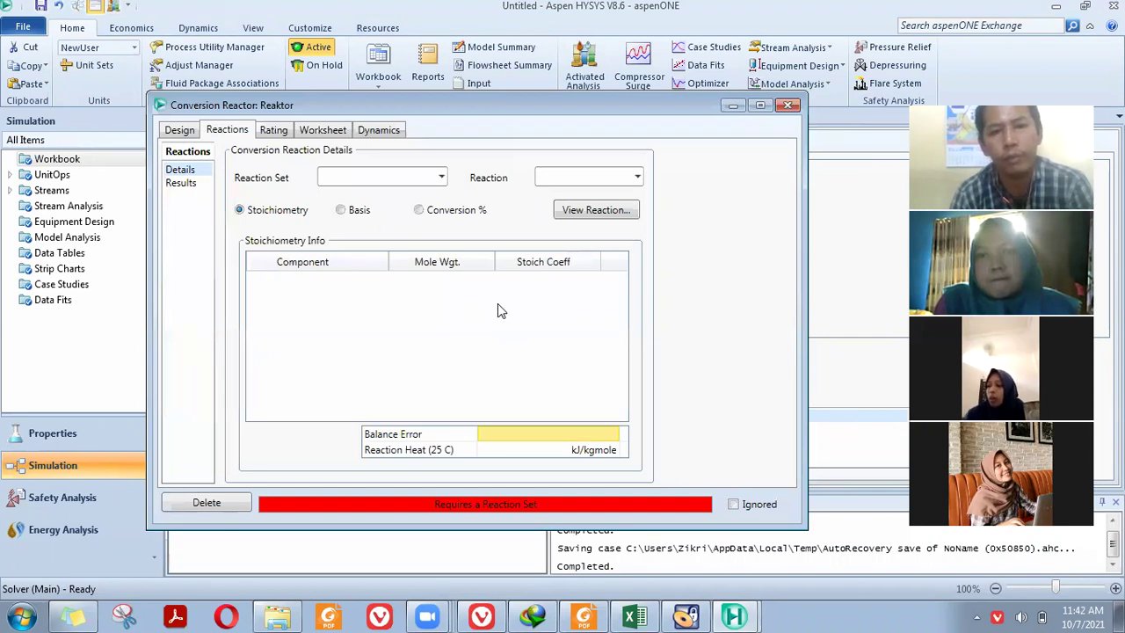
{"action": "left_click", "coordinate": [322, 178]}
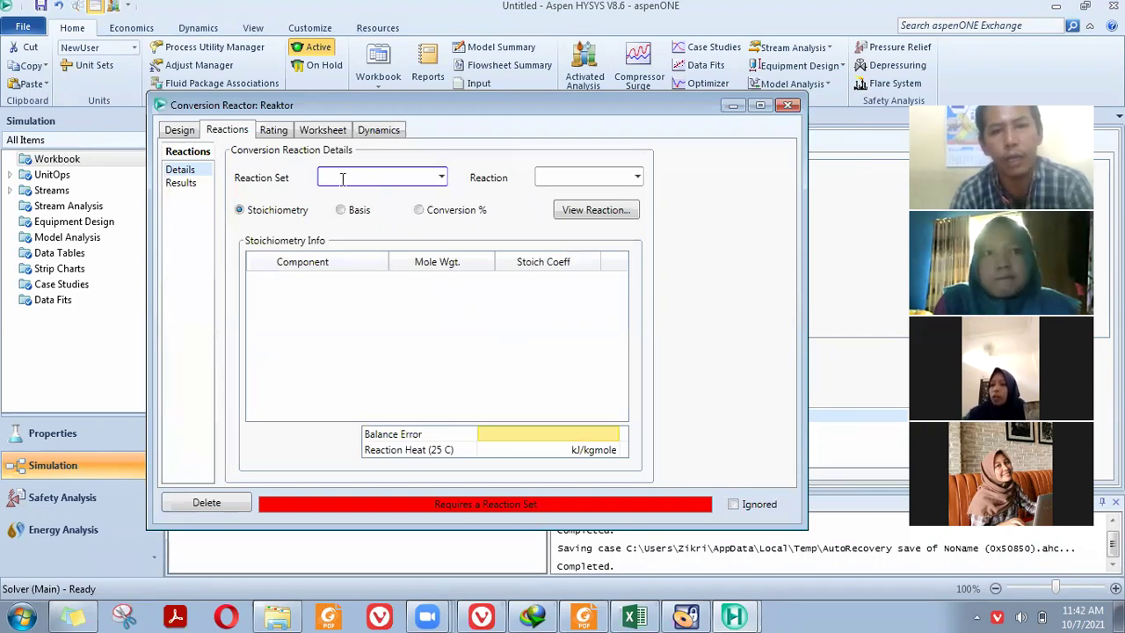
{"action": "left_click", "coordinate": [443, 179]}
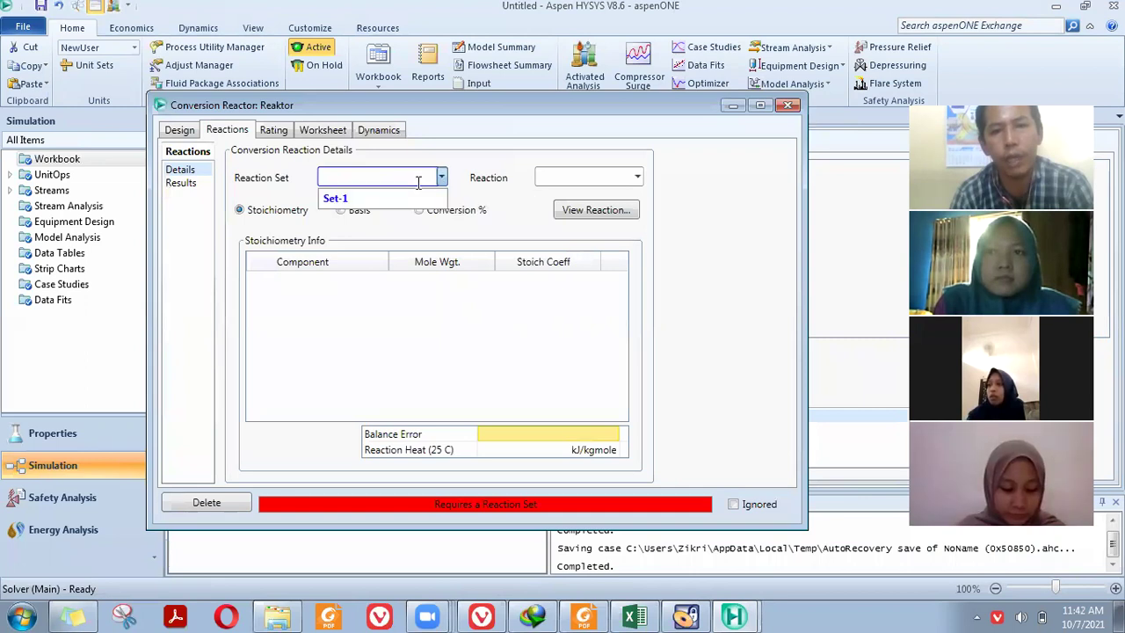
{"action": "left_click", "coordinate": [335, 199]}
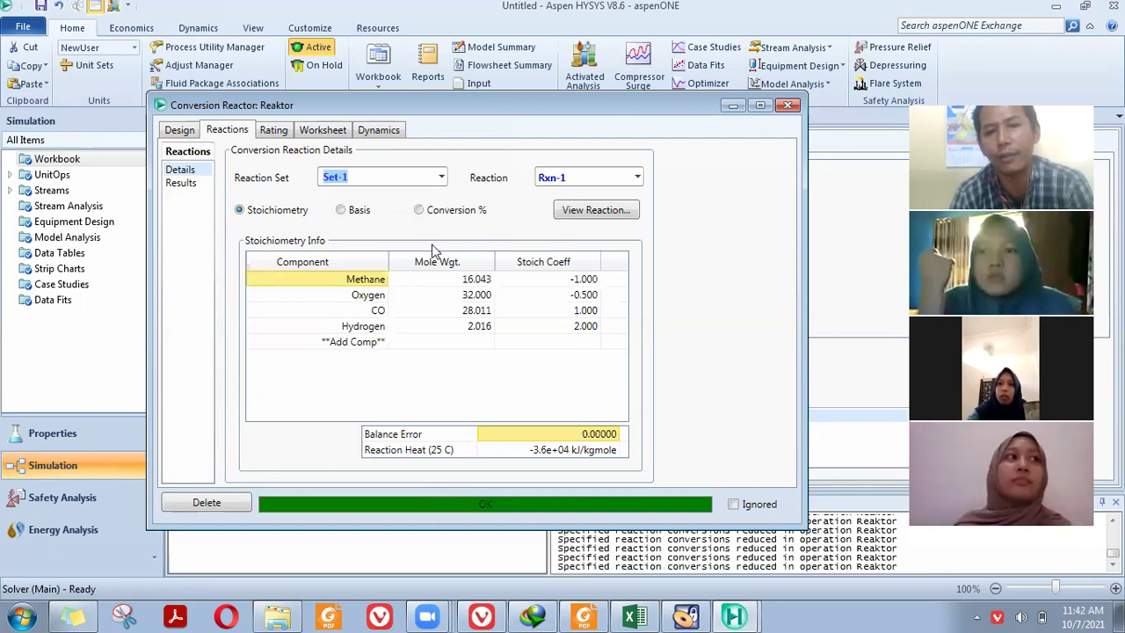
{"action": "left_click_drag", "start_coordinate": [429, 112], "coordinate": [442, 278]}
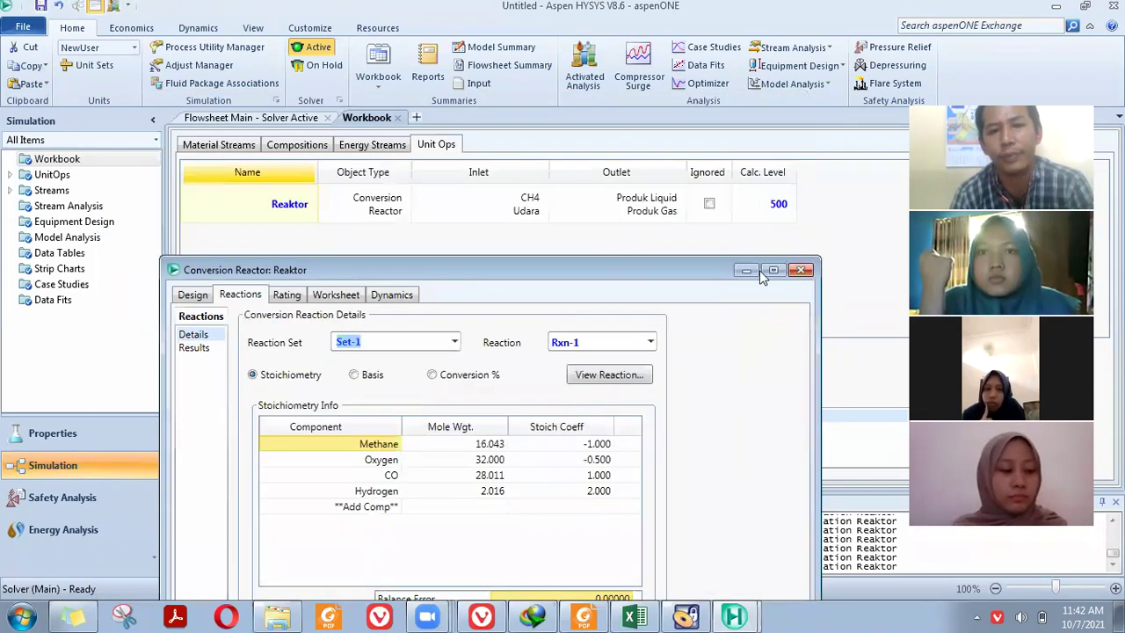
{"action": "left_click_drag", "start_coordinate": [630, 270], "coordinate": [658, 173]}
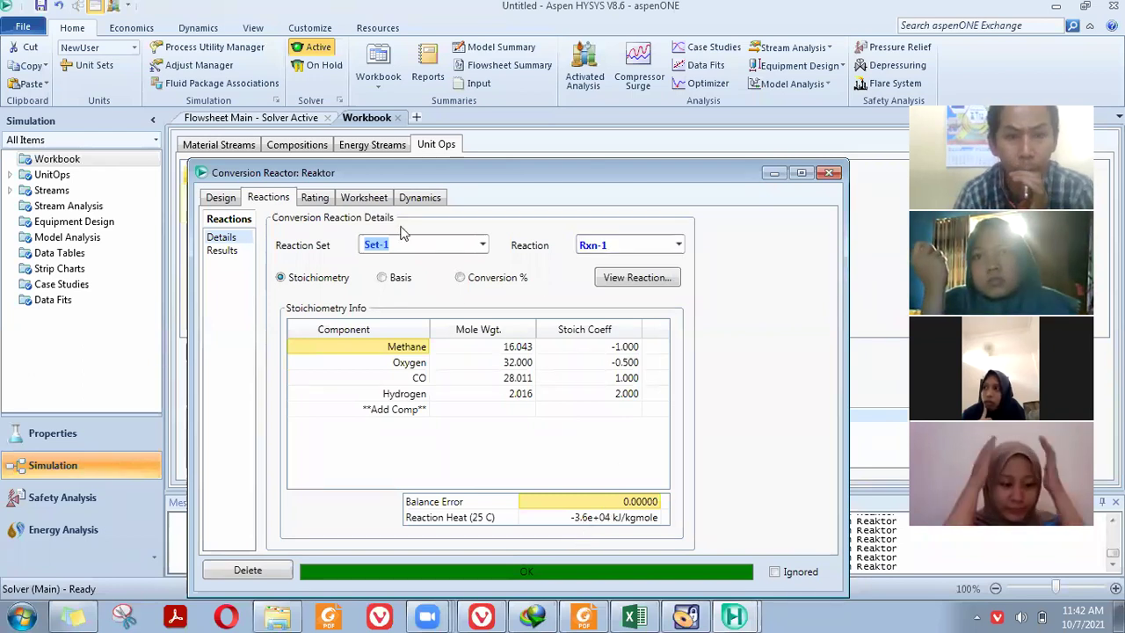
{"action": "left_click", "coordinate": [827, 173]}
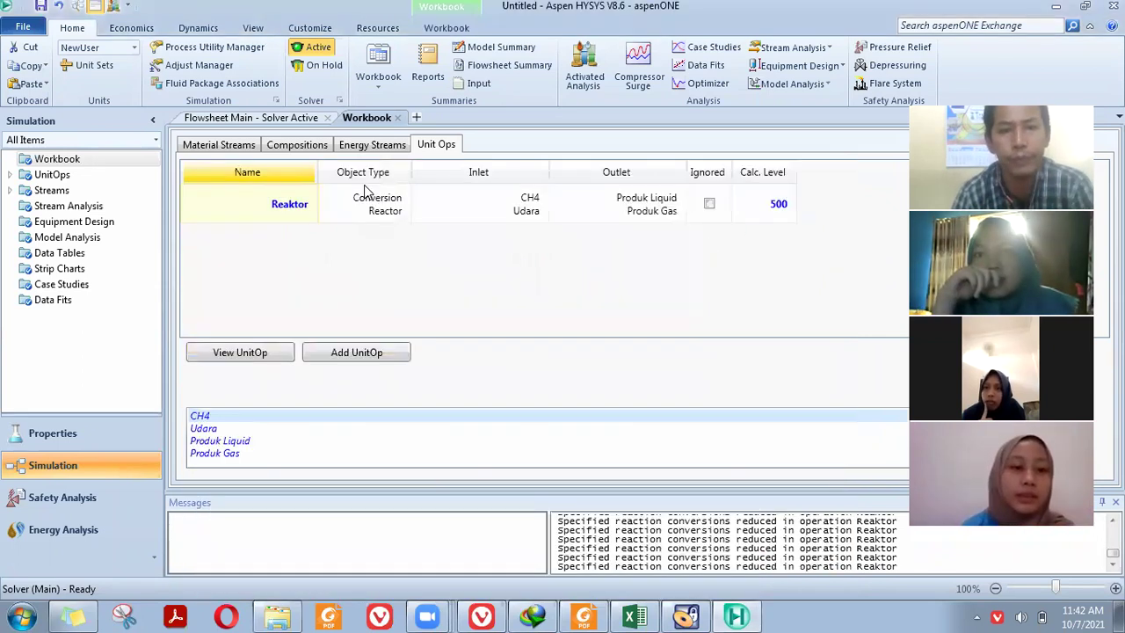
Step: Examine the compositions, temperatures and flows of the Produk Gas and Produk Liquid streams against the feeds in the workbook
{"action": "left_click", "coordinate": [300, 145]}
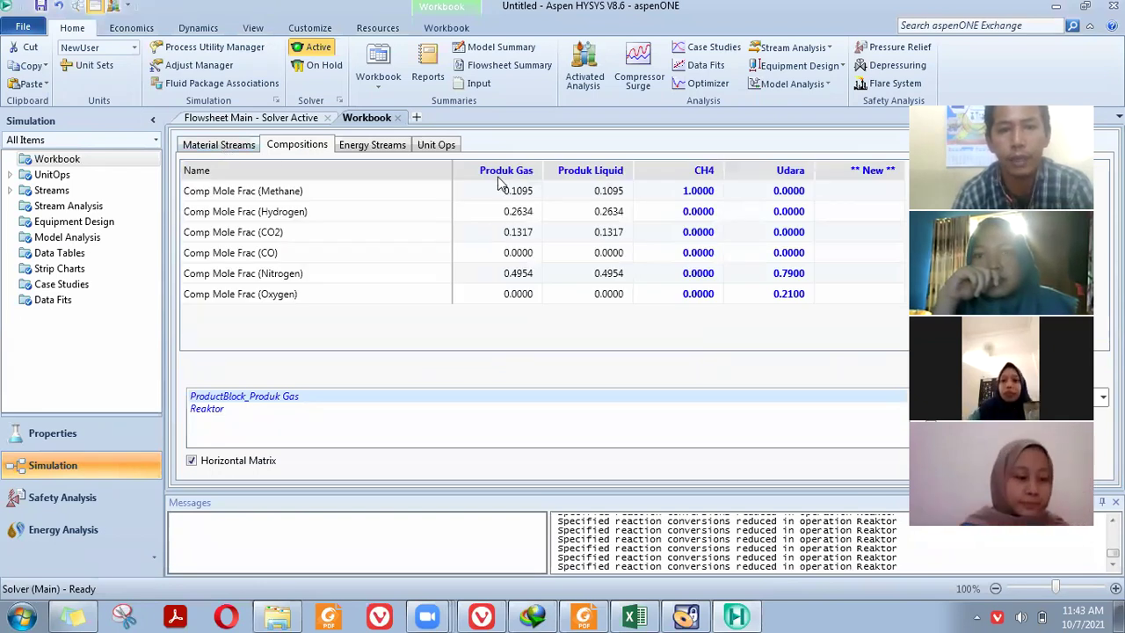
{"action": "left_click", "coordinate": [247, 151]}
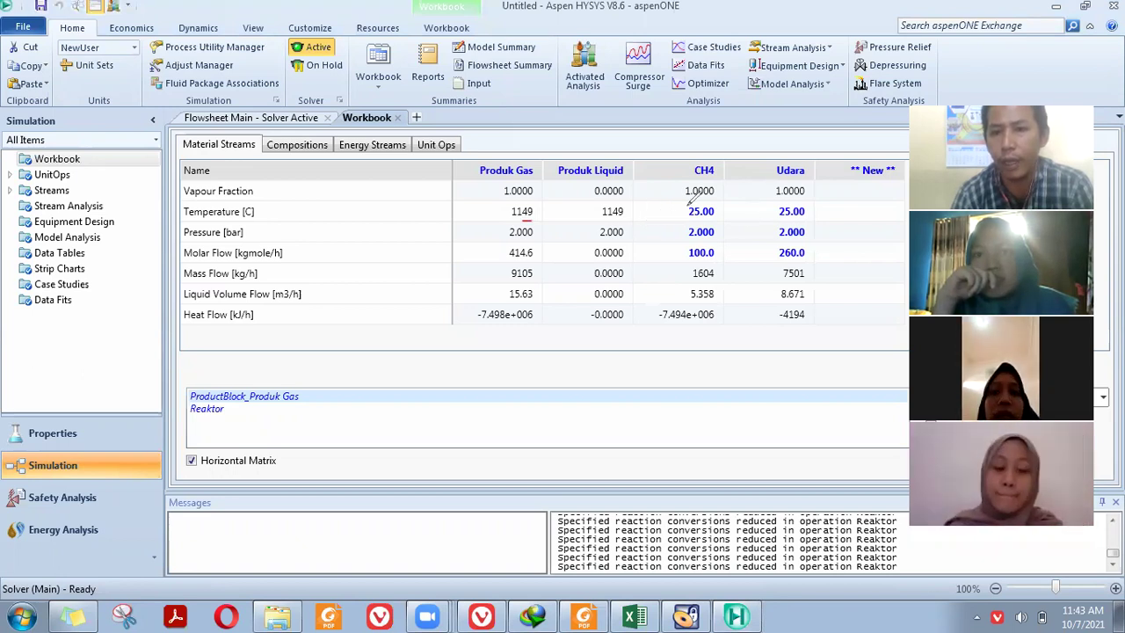
{"action": "mouse_move", "coordinate": [685, 205]}
{"action": "left_mouse_down"}
{"action": "mouse_move", "coordinate": [634, 213]}
{"action": "mouse_move", "coordinate": [647, 219]}
{"action": "left_mouse_up"}
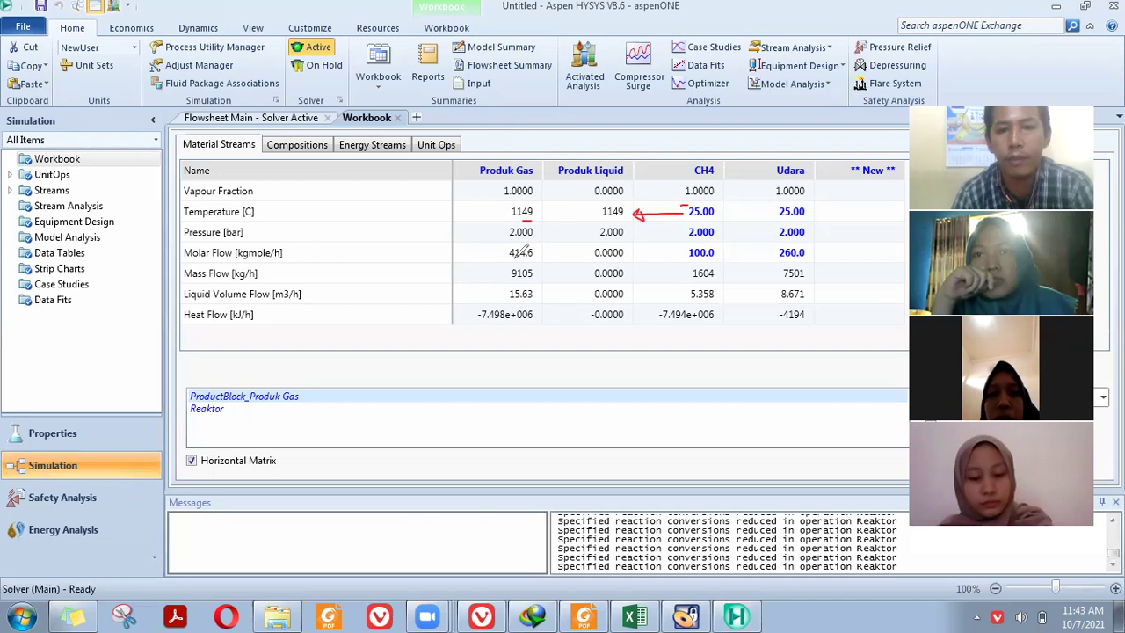
{"action": "mouse_move", "coordinate": [508, 260]}
{"action": "left_mouse_down"}
{"action": "mouse_move", "coordinate": [542, 253]}
{"action": "mouse_move", "coordinate": [505, 243]}
{"action": "mouse_move", "coordinate": [513, 262]}
{"action": "left_mouse_up"}
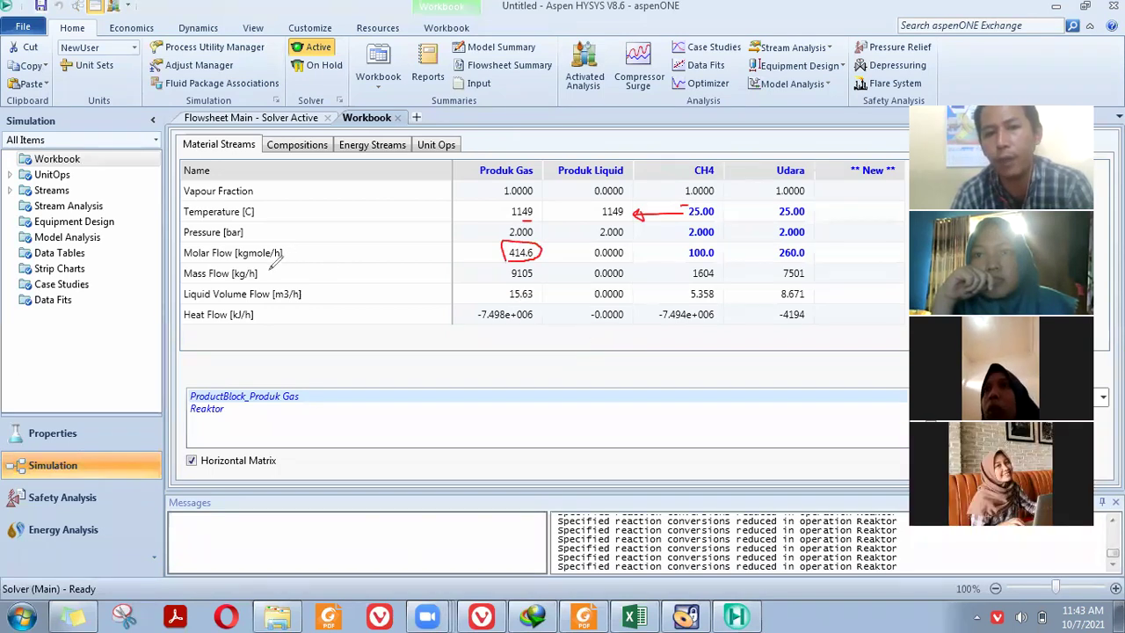
{"action": "left_click_drag", "start_coordinate": [506, 280], "coordinate": [498, 280]}
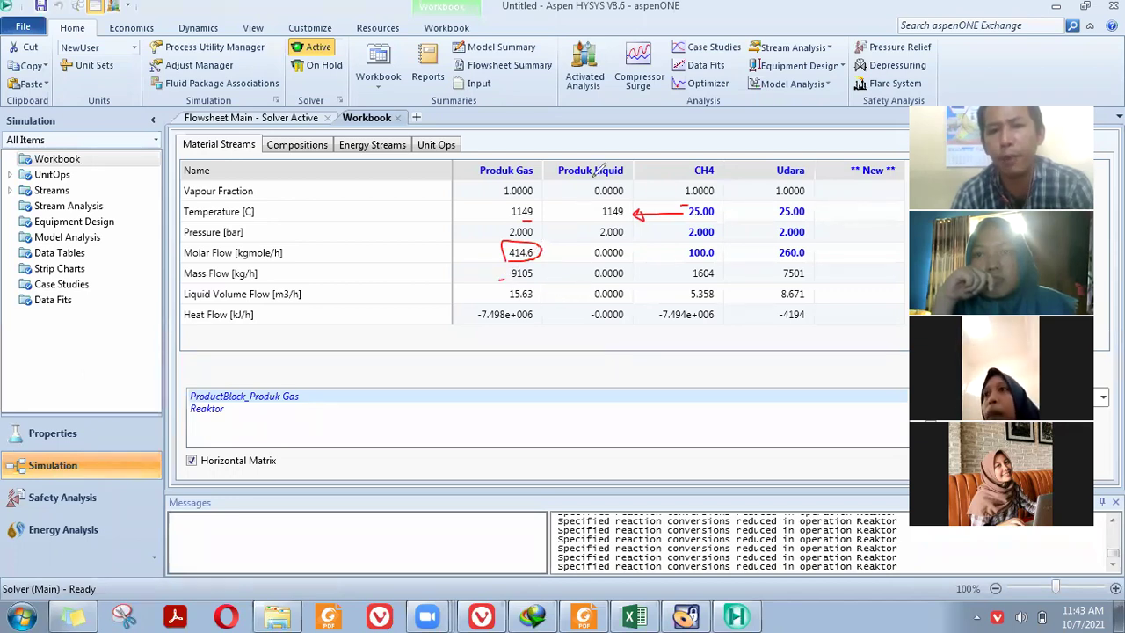
{"action": "mouse_move", "coordinate": [566, 183]}
{"action": "left_mouse_down"}
{"action": "mouse_move", "coordinate": [614, 183]}
{"action": "mouse_move", "coordinate": [602, 183]}
{"action": "left_mouse_up"}
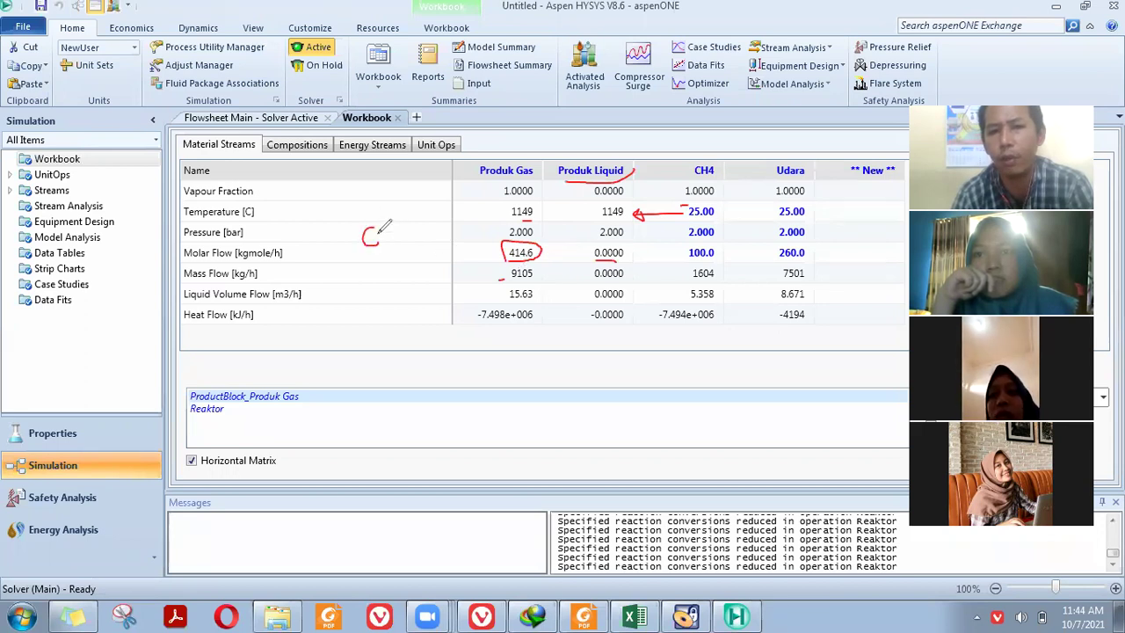
{"action": "left_click_drag", "start_coordinate": [388, 234], "coordinate": [385, 233]}
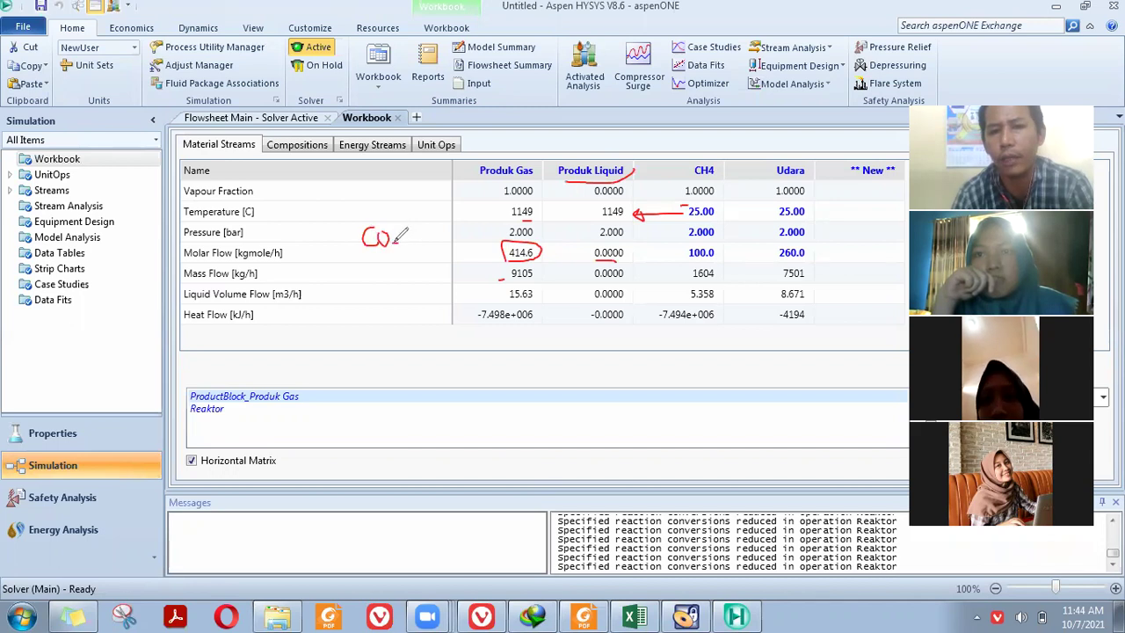
{"action": "mouse_move", "coordinate": [397, 230]}
{"action": "left_mouse_down"}
{"action": "mouse_move", "coordinate": [413, 250]}
{"action": "mouse_move", "coordinate": [424, 239]}
{"action": "left_mouse_up"}
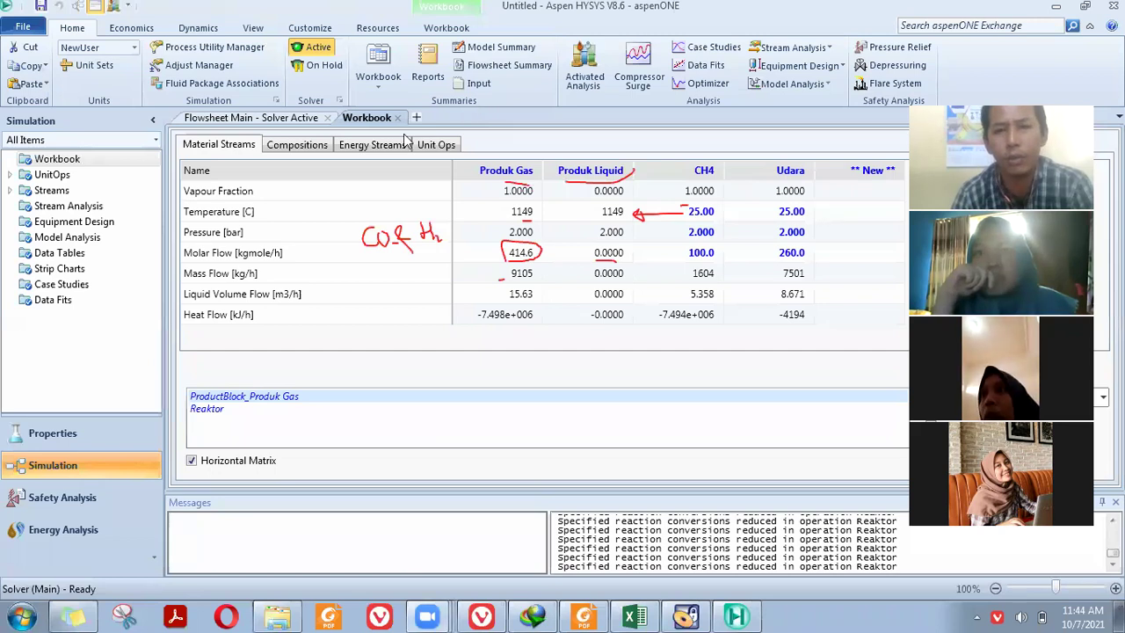
{"action": "left_click", "coordinate": [297, 145]}
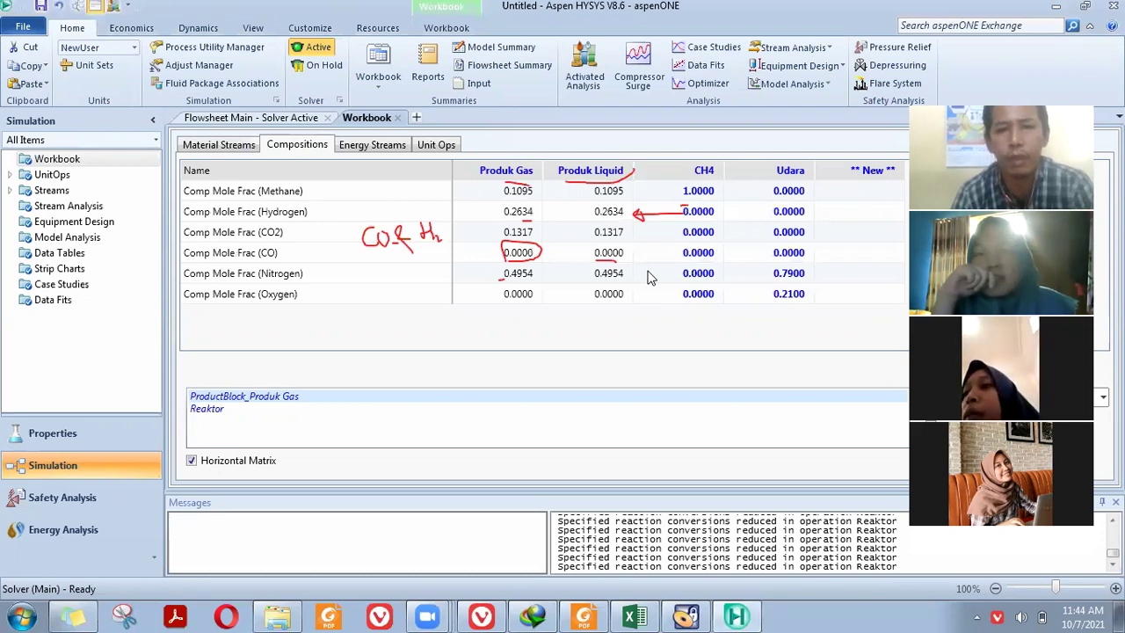
Step: Examine the methane, hydrogen, CO2 and CO mole fractions of Produk Gas against the methane oxidation reactions in the workbook
{"action": "key", "text": "e"}
{"action": "left_click_drag", "start_coordinate": [498, 186], "coordinate": [536, 180]}
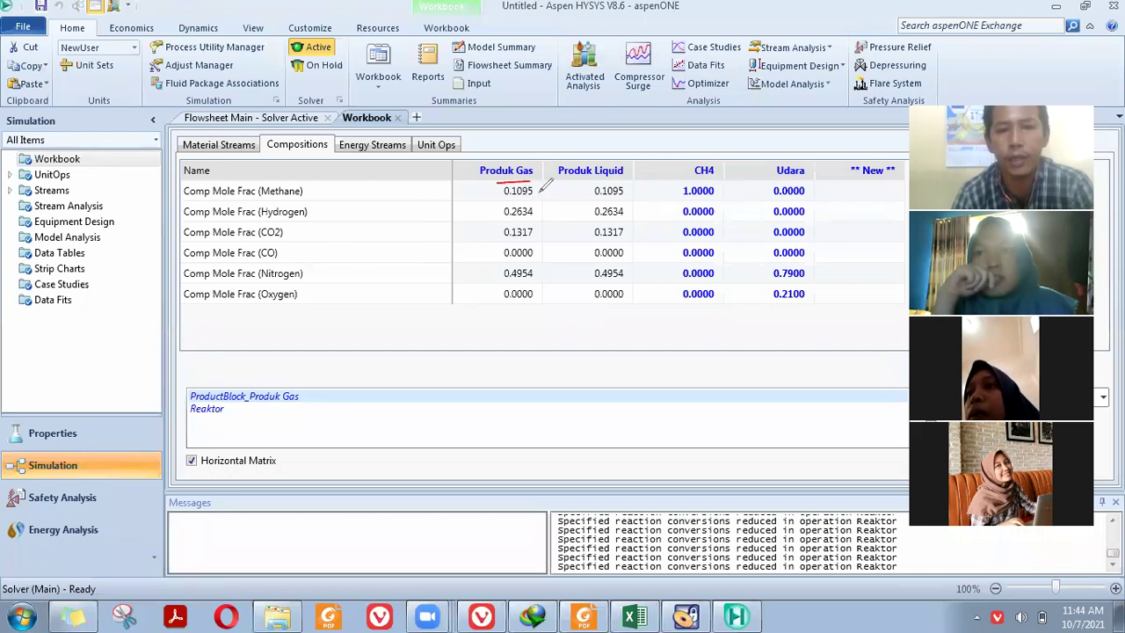
{"action": "left_click_drag", "start_coordinate": [539, 190], "coordinate": [552, 185]}
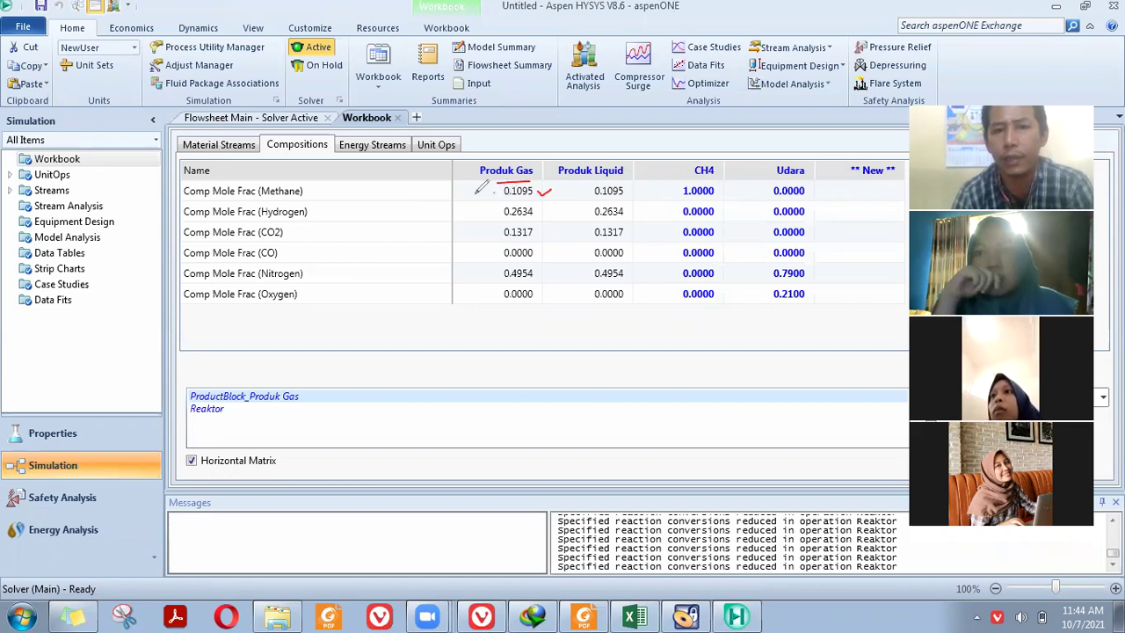
{"action": "mouse_move", "coordinate": [494, 192]}
{"action": "left_mouse_down"}
{"action": "mouse_move", "coordinate": [433, 192]}
{"action": "mouse_move", "coordinate": [421, 205]}
{"action": "mouse_move", "coordinate": [459, 199]}
{"action": "left_mouse_up"}
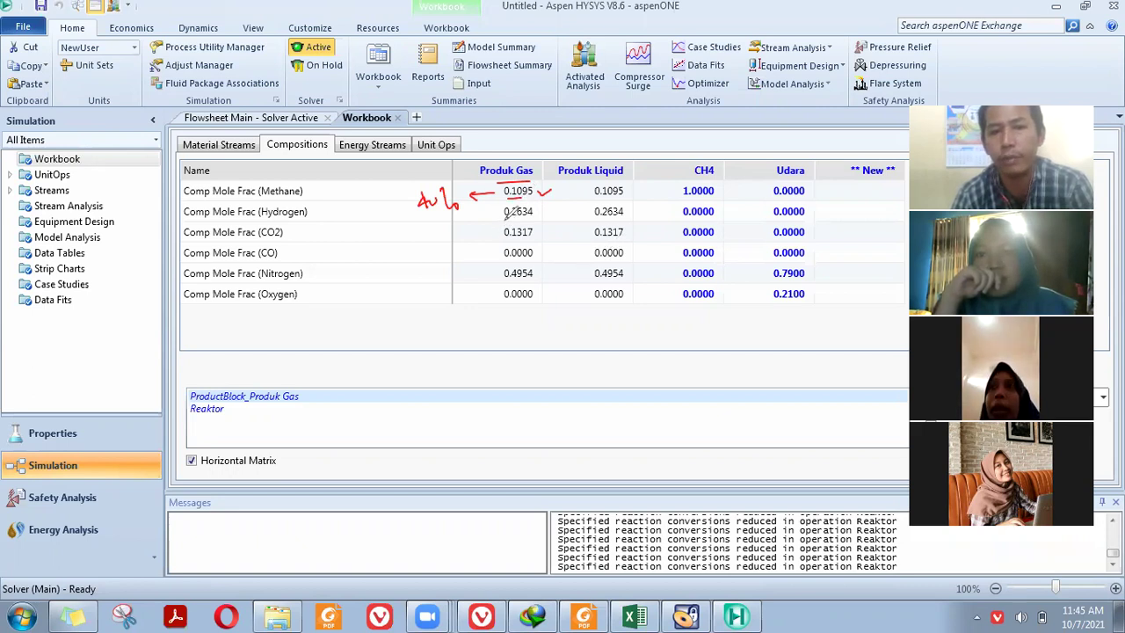
{"action": "left_click_drag", "start_coordinate": [505, 220], "coordinate": [533, 220]}
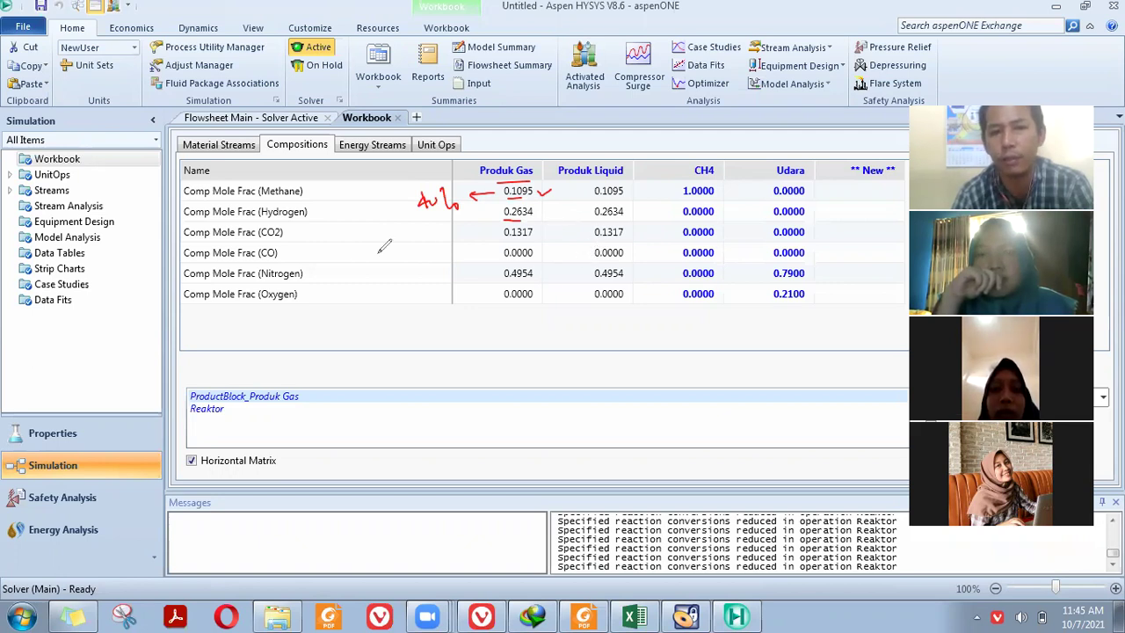
{"action": "mouse_move", "coordinate": [327, 248]}
{"action": "left_mouse_down"}
{"action": "mouse_move", "coordinate": [413, 260]}
{"action": "mouse_move", "coordinate": [457, 246]}
{"action": "mouse_move", "coordinate": [424, 258]}
{"action": "mouse_move", "coordinate": [448, 253]}
{"action": "left_mouse_up"}
{"action": "left_click_drag", "start_coordinate": [360, 298], "coordinate": [373, 308]}
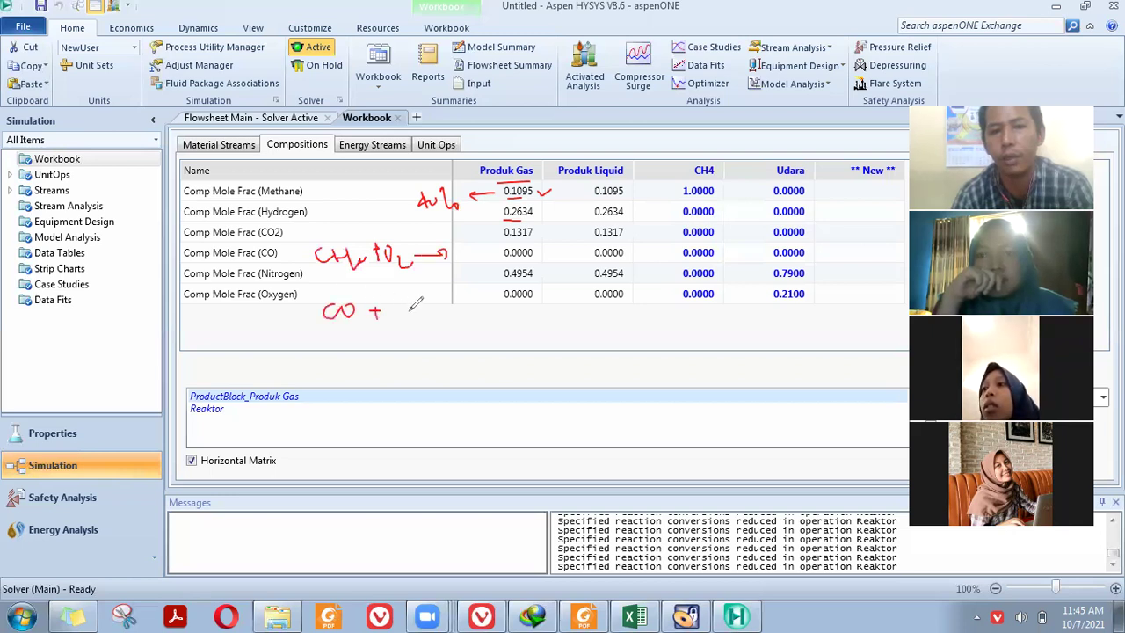
{"action": "left_click_drag", "start_coordinate": [409, 301], "coordinate": [445, 314]}
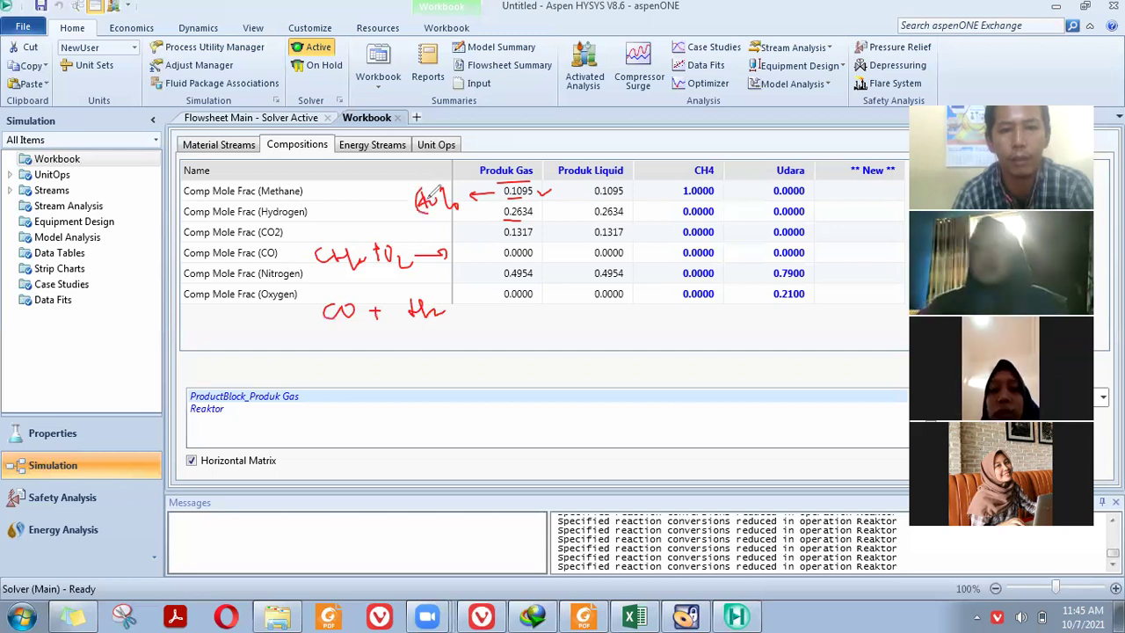
{"action": "mouse_move", "coordinate": [430, 188]}
{"action": "left_mouse_down"}
{"action": "mouse_move", "coordinate": [420, 213]}
{"action": "mouse_move", "coordinate": [437, 198]}
{"action": "mouse_move", "coordinate": [424, 207]}
{"action": "mouse_move", "coordinate": [420, 179]}
{"action": "mouse_move", "coordinate": [425, 195]}
{"action": "left_mouse_up"}
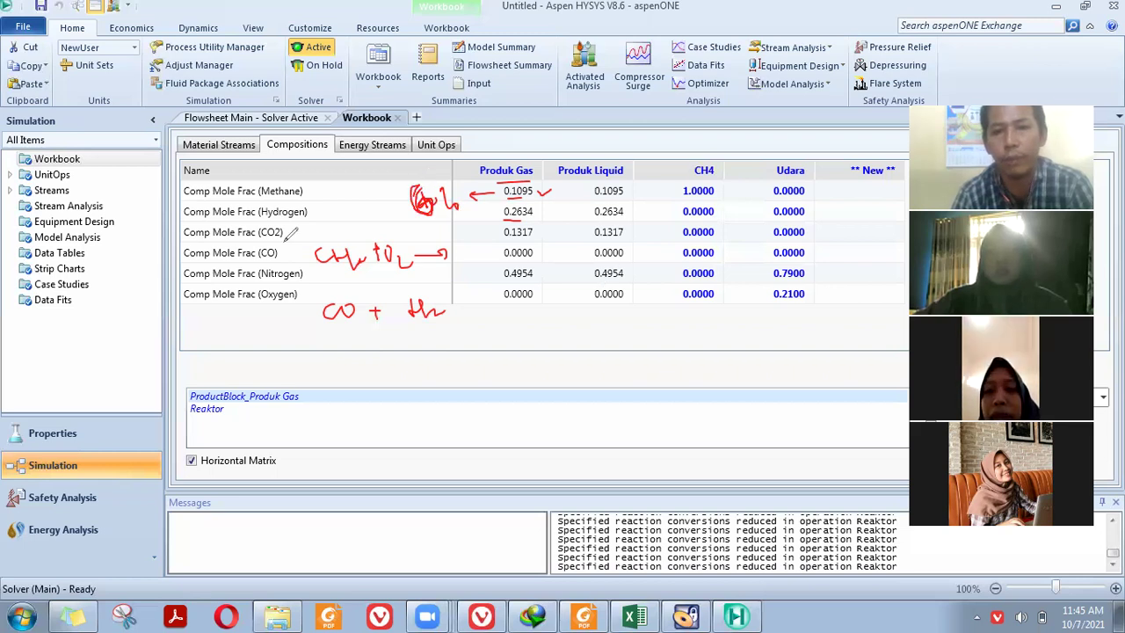
{"action": "left_click", "coordinate": [440, 206]}
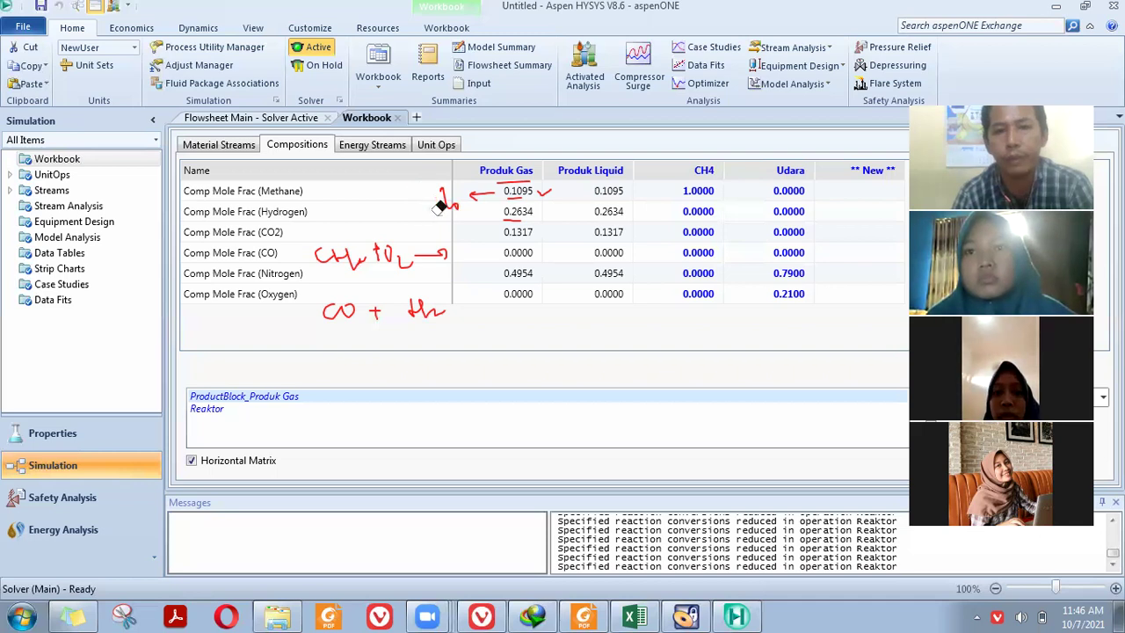
{"action": "left_click_drag", "start_coordinate": [398, 209], "coordinate": [410, 209]}
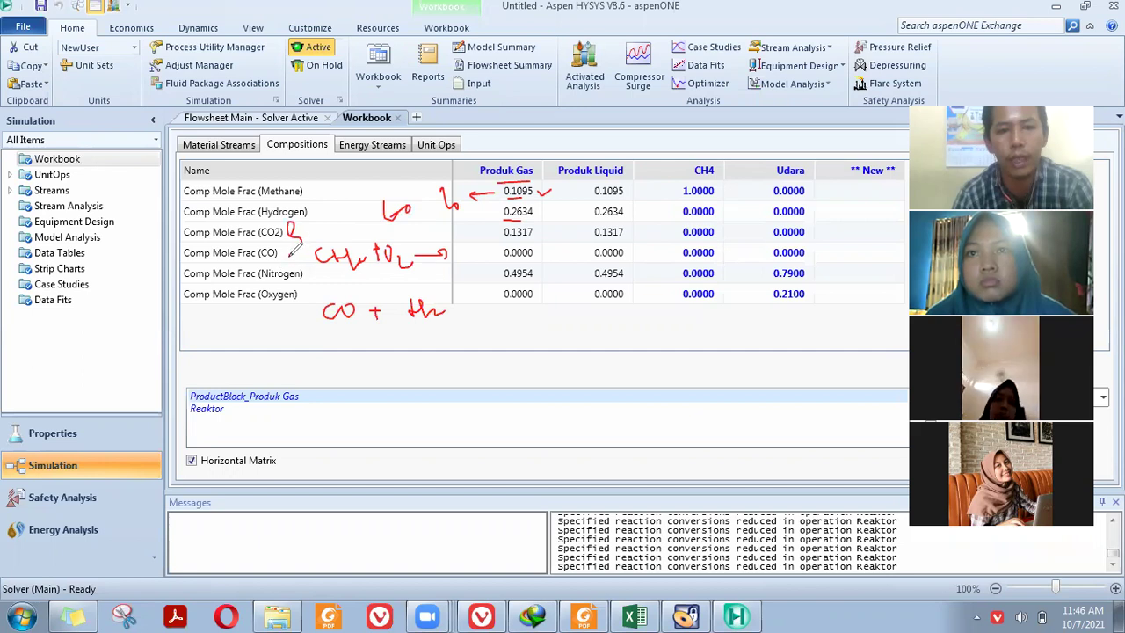
{"action": "left_click_drag", "start_coordinate": [497, 261], "coordinate": [552, 247]}
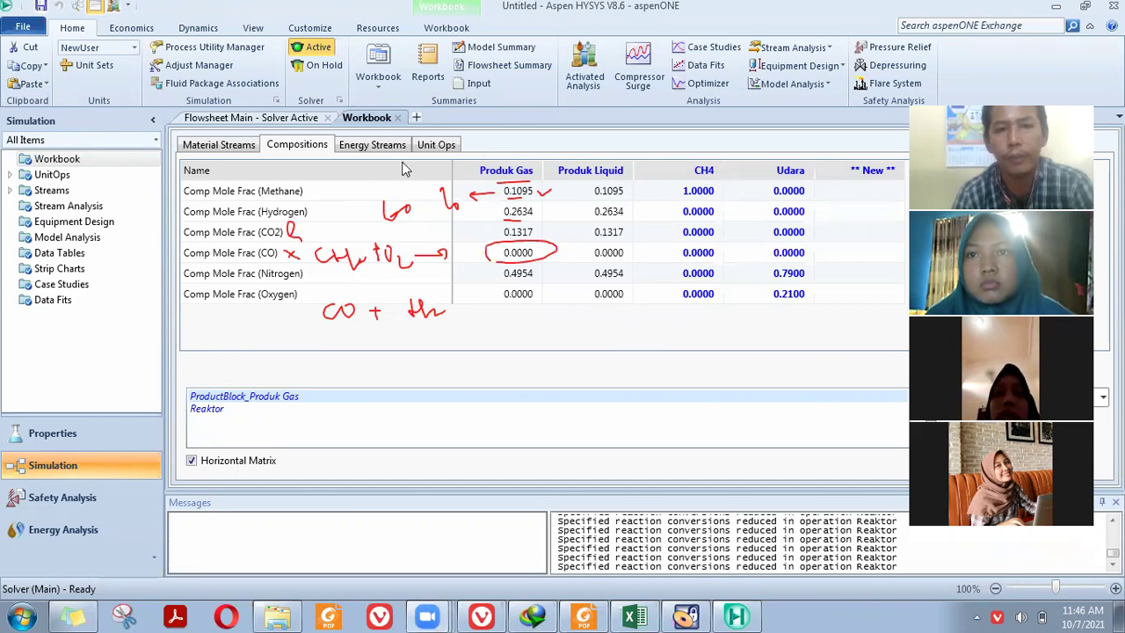
Step: Open the Reaktor unit operation and inspect the stoichiometry of Rxn-1 and Rxn-2 and the conversion basis of Rxn-1
{"action": "left_click", "coordinate": [437, 150]}
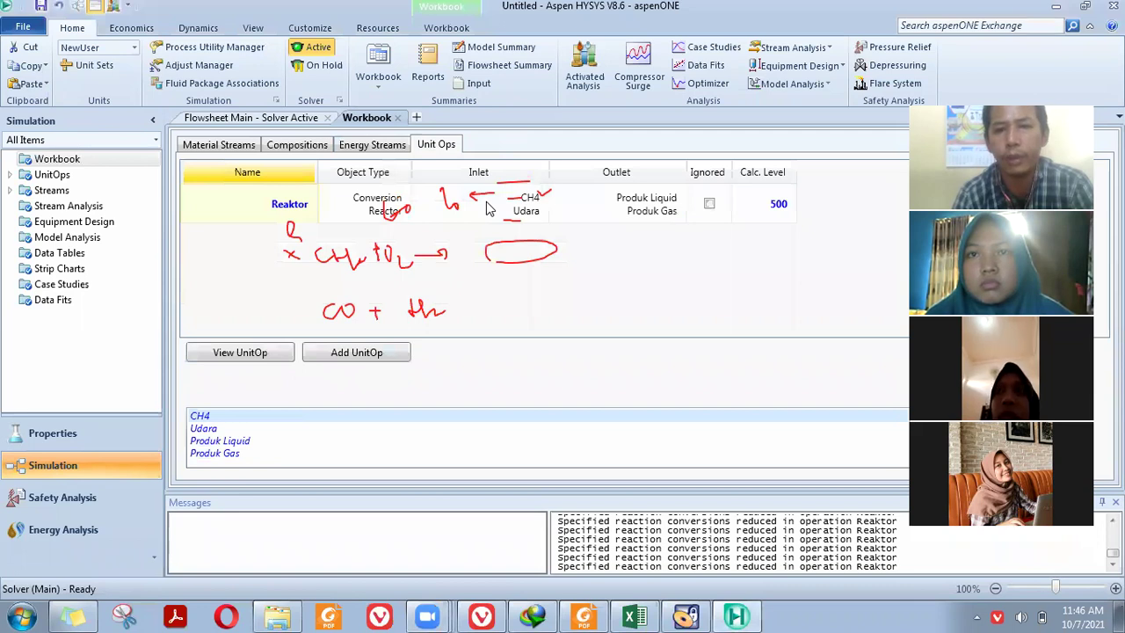
{"action": "left_click", "coordinate": [290, 204]}
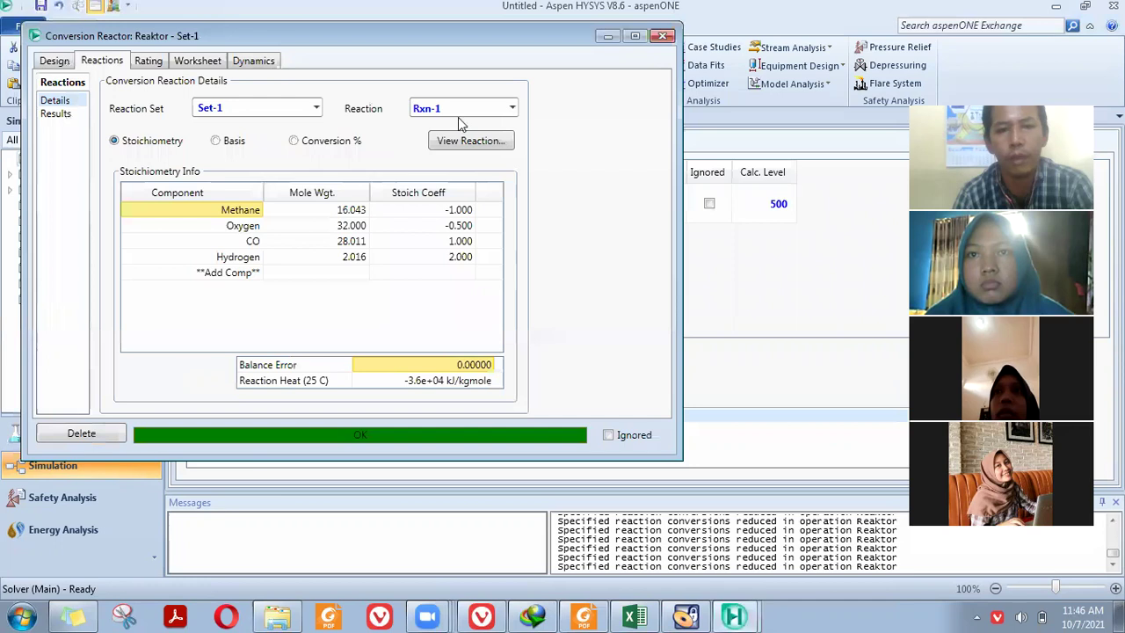
{"action": "left_click", "coordinate": [513, 108]}
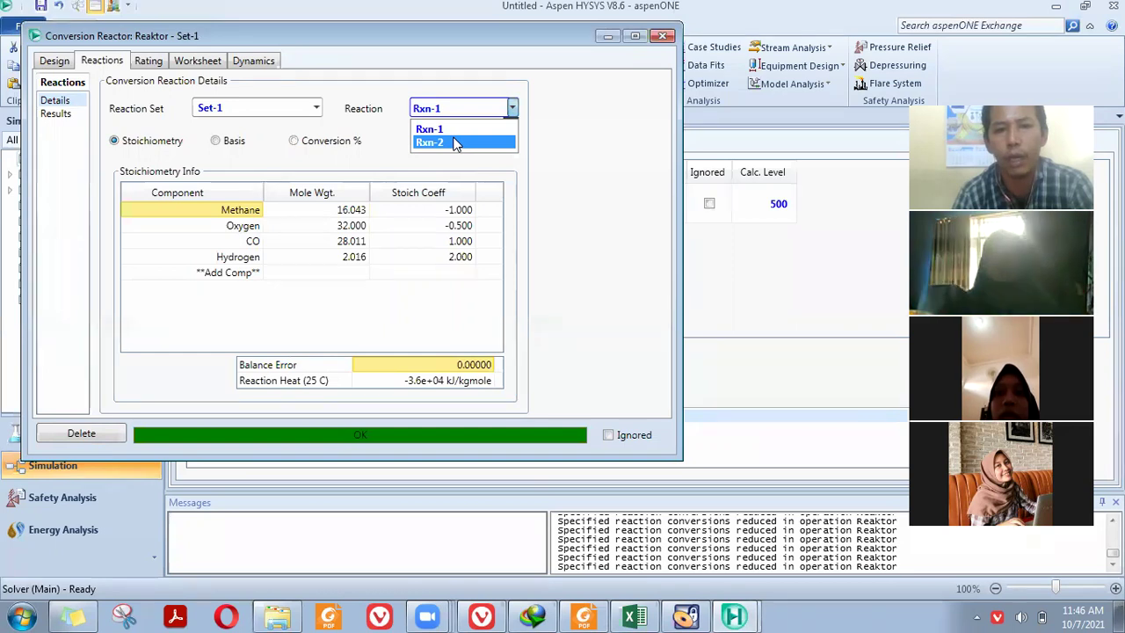
{"action": "left_click", "coordinate": [485, 255]}
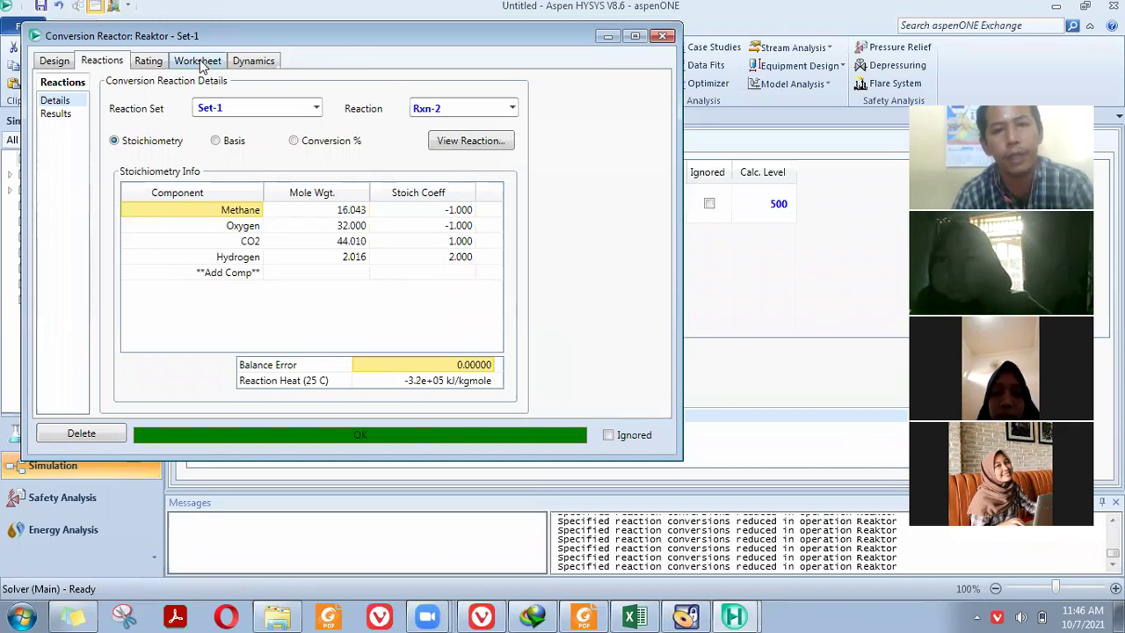
{"action": "left_click", "coordinate": [511, 108]}
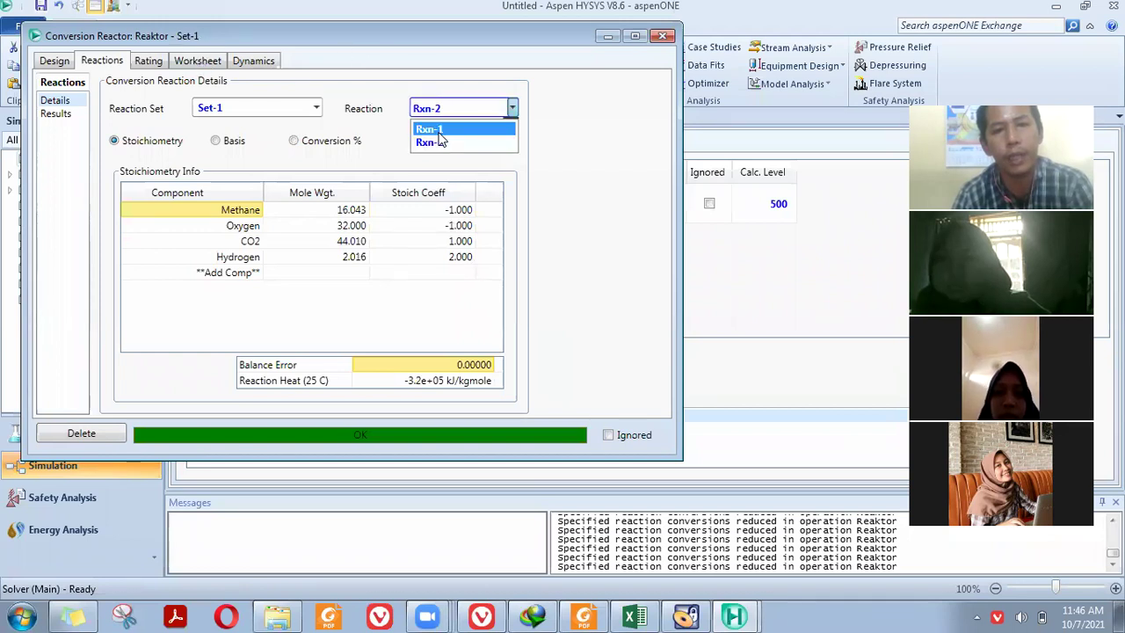
{"action": "left_click", "coordinate": [440, 132]}
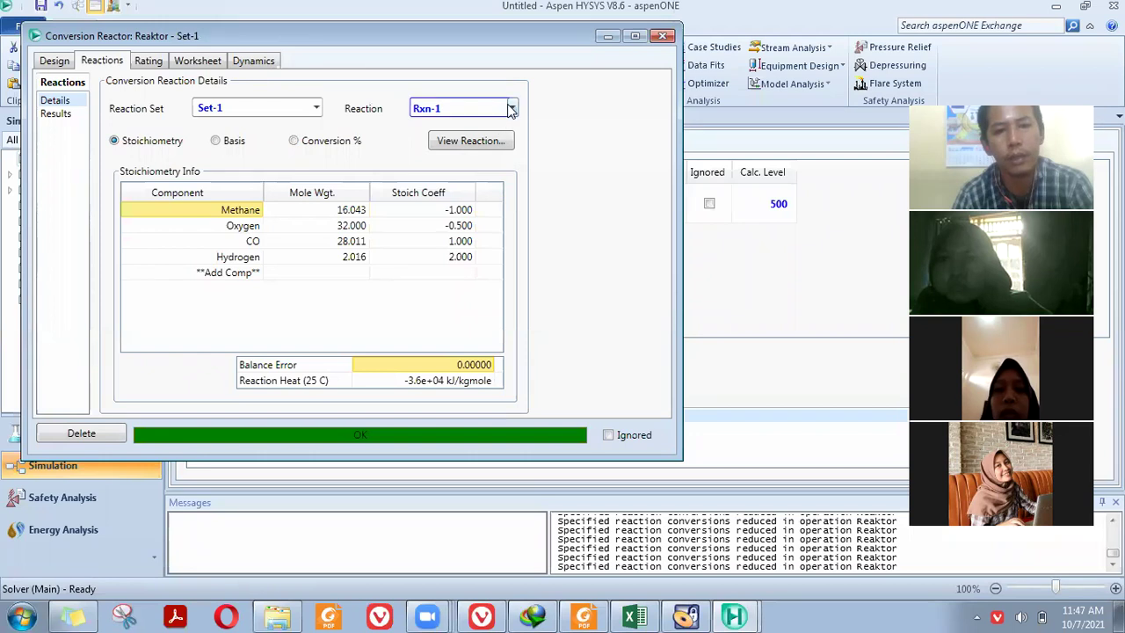
{"action": "left_click", "coordinate": [471, 142]}
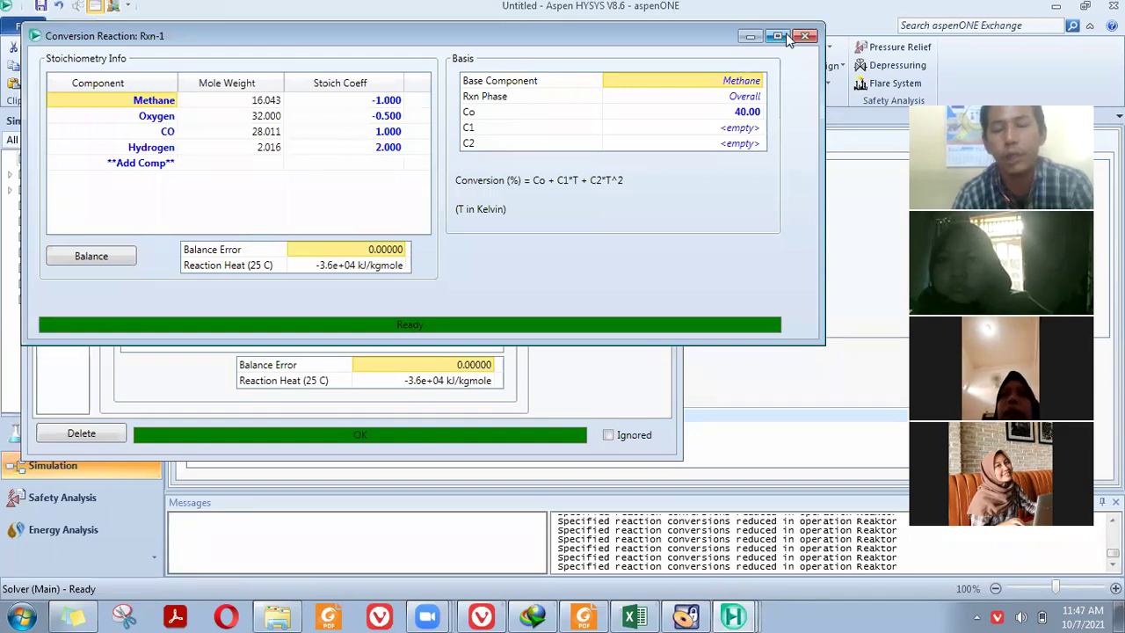
{"action": "key", "text": "Escape"}
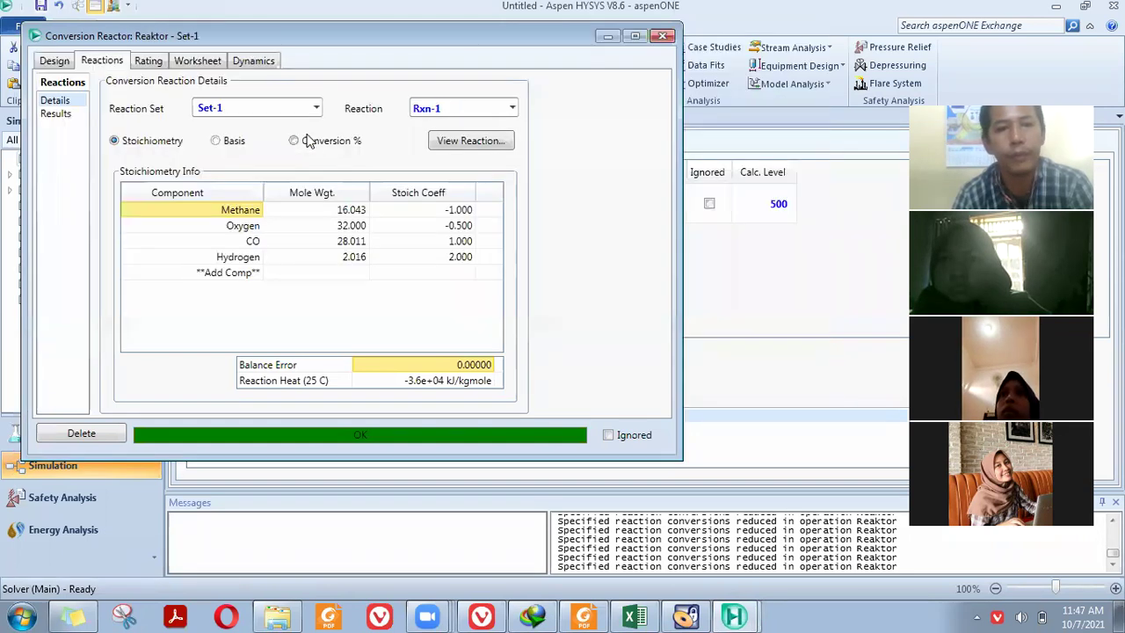
Step: Review the stream conditions and compositions in the Reaktor worksheet, moving its window clear of the workbook's page headings
{"action": "left_click", "coordinate": [197, 64]}
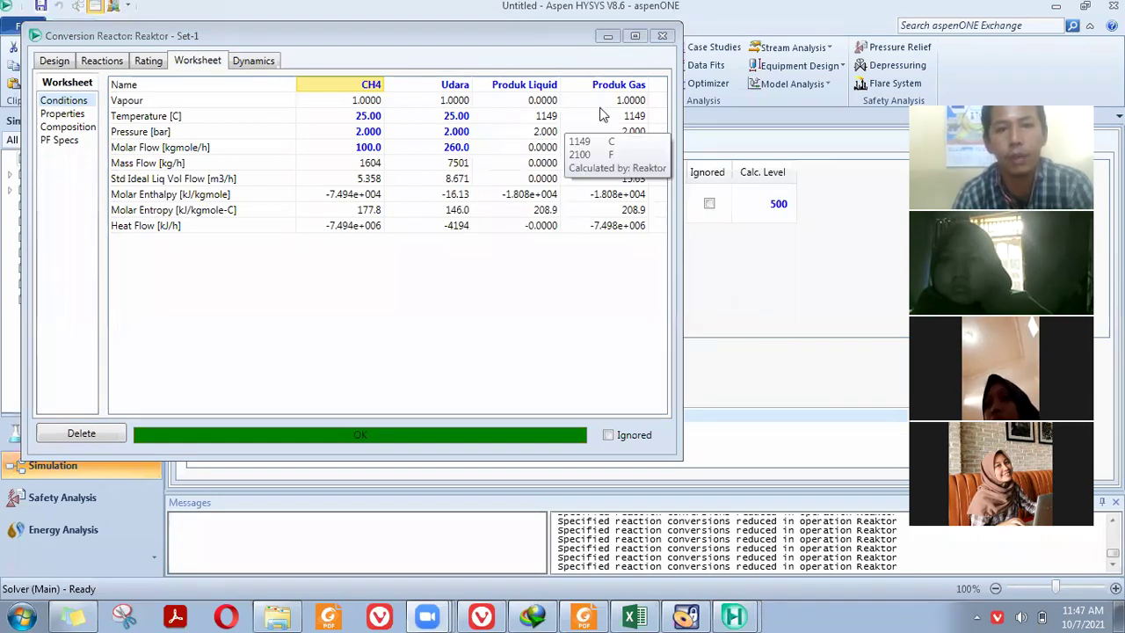
{"action": "left_click", "coordinate": [67, 128]}
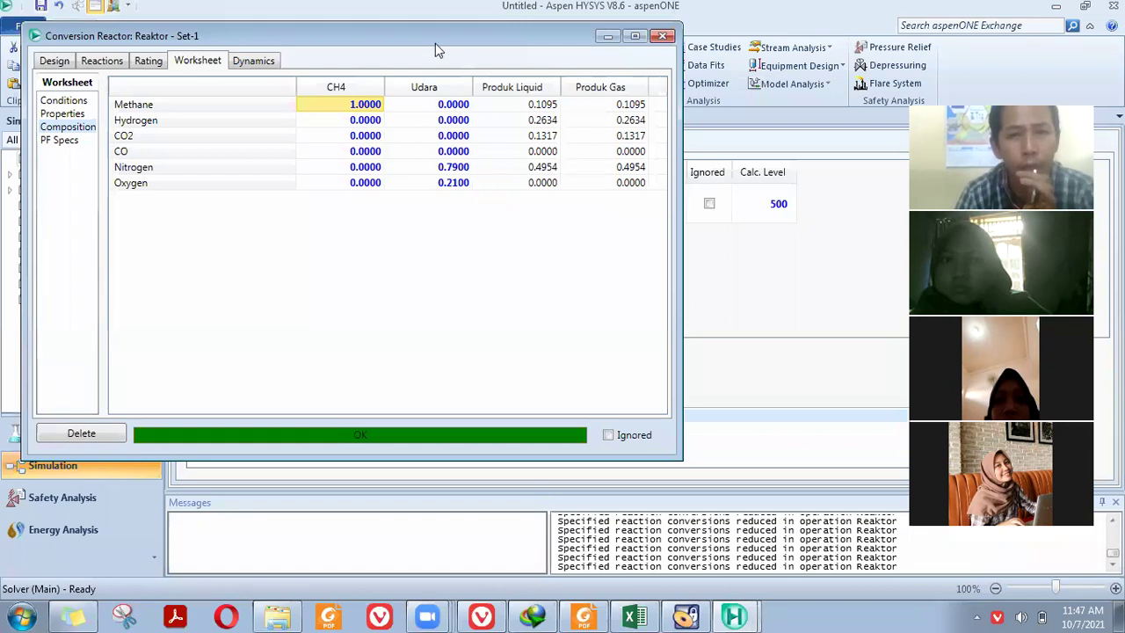
{"action": "left_click_drag", "start_coordinate": [475, 99], "coordinate": [563, 188]}
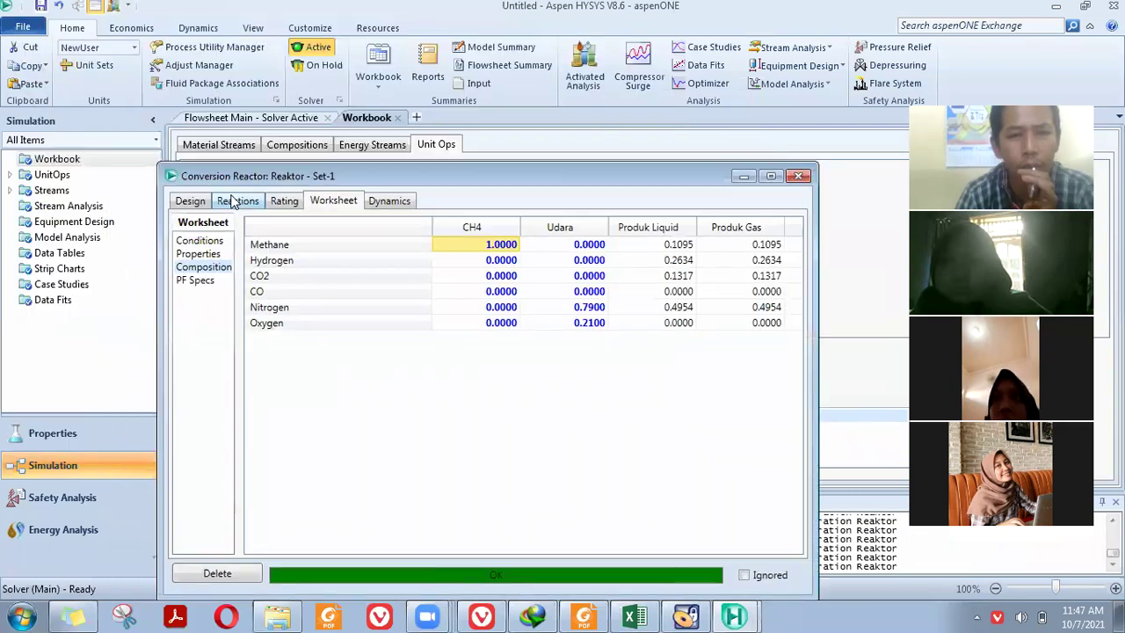
Step: Check Rxn-2 in the Reaktor reaction details and compare the feed and product stream compositions and conditions
{"action": "left_click", "coordinate": [237, 201]}
{"action": "left_click", "coordinate": [647, 252]}
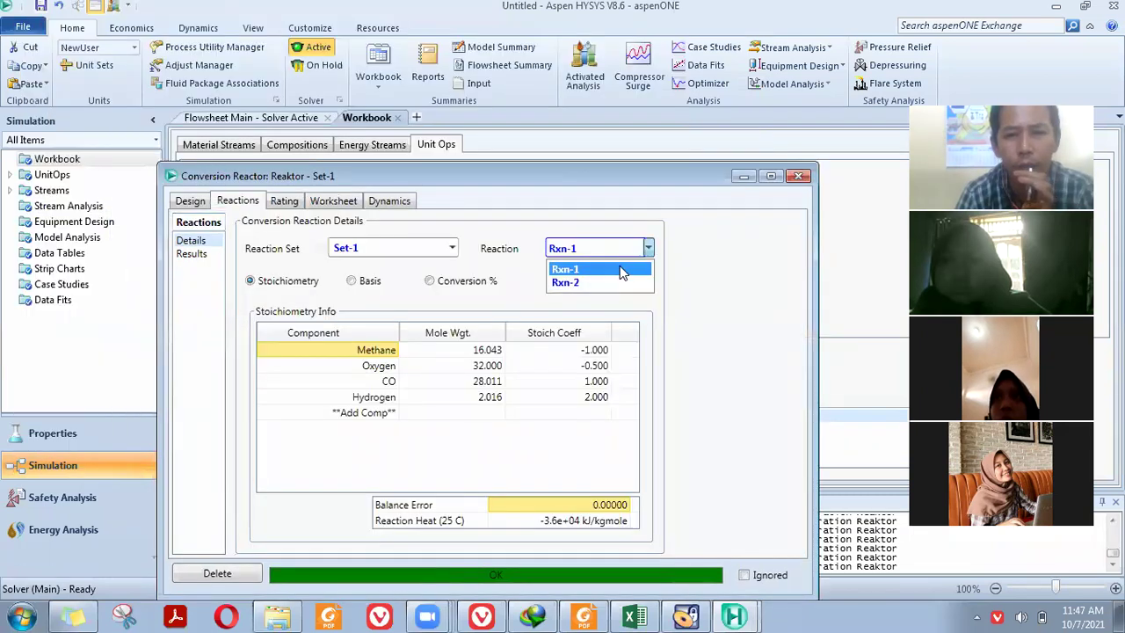
{"action": "left_click", "coordinate": [615, 283]}
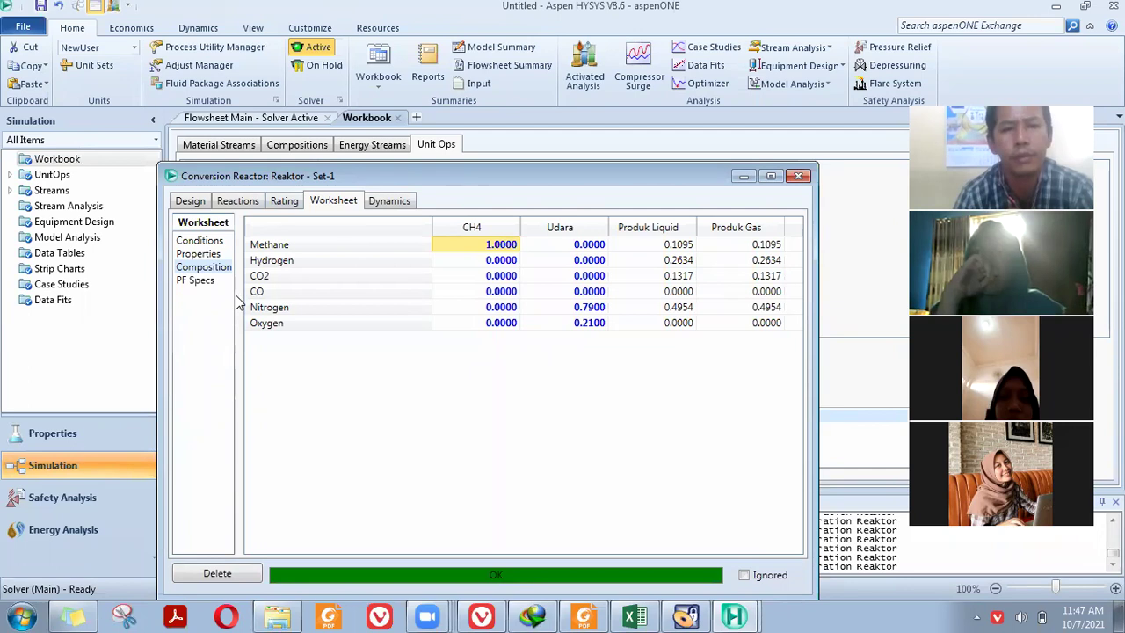
{"action": "left_click", "coordinate": [204, 247]}
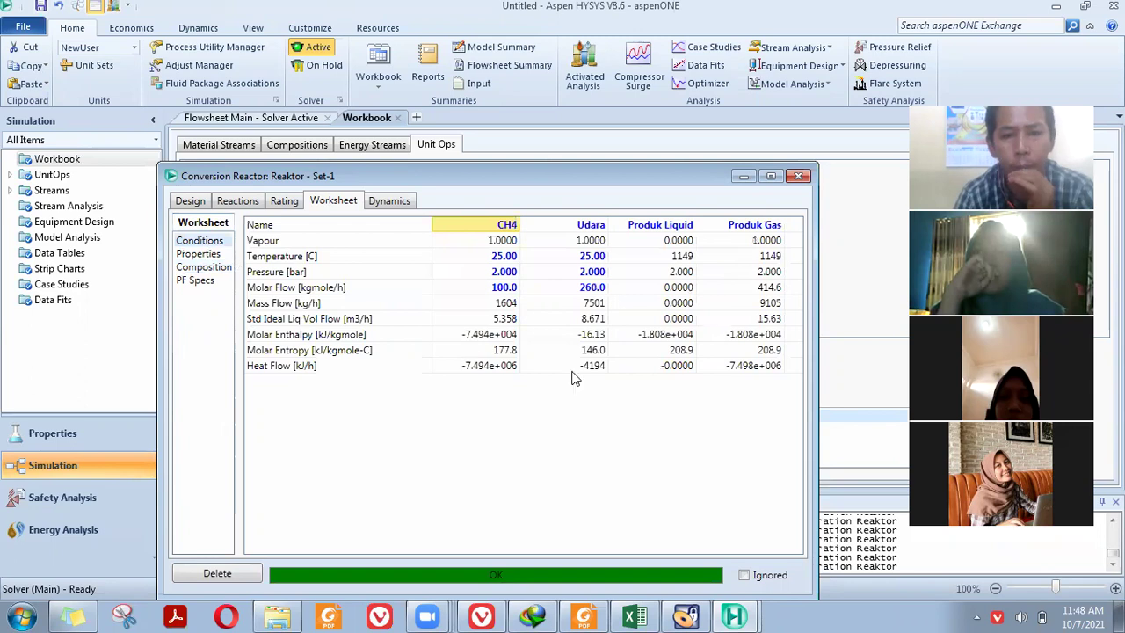
{"action": "mouse_move", "coordinate": [568, 373]}
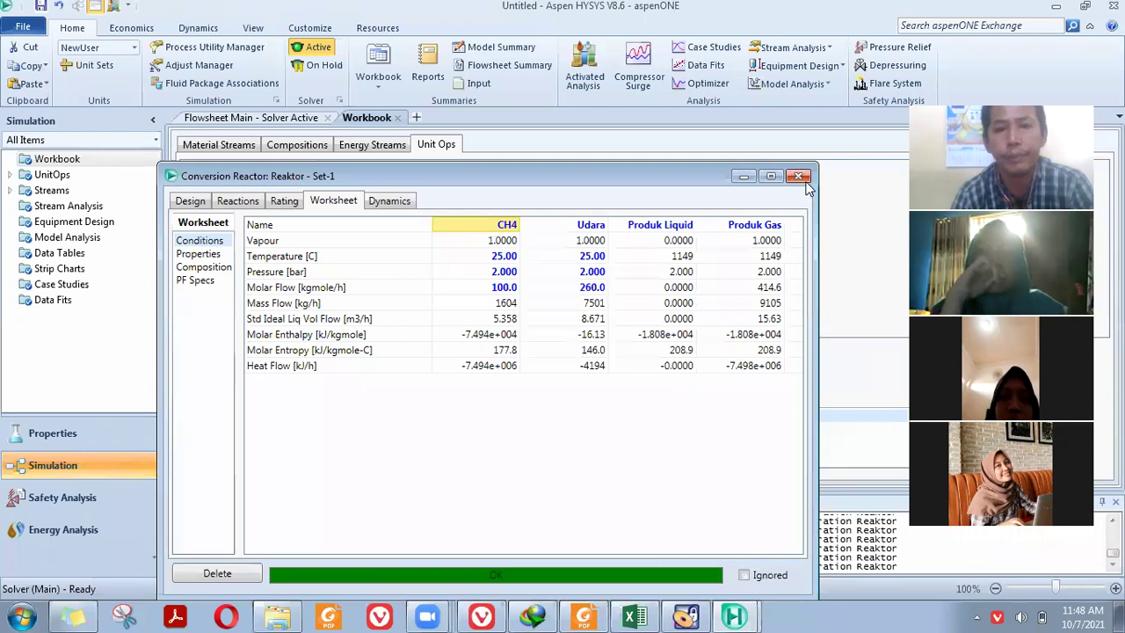
Step: Close the Reaktor window, review the material stream conditions in the workbook and return to the main flowsheet
{"action": "left_click", "coordinate": [227, 150]}
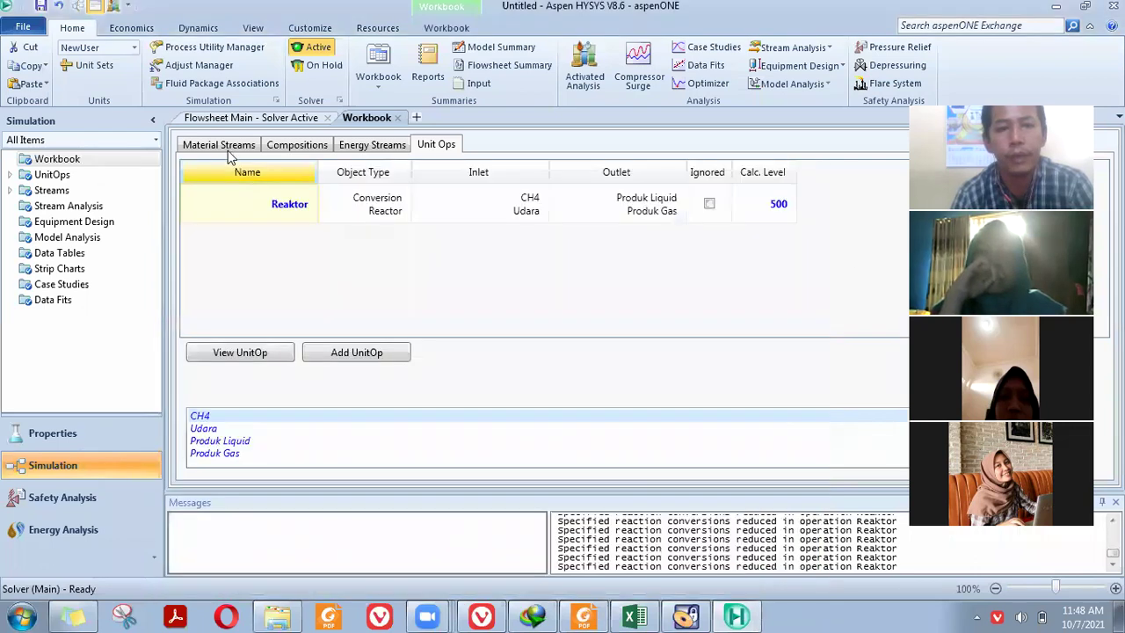
{"action": "left_click", "coordinate": [223, 149]}
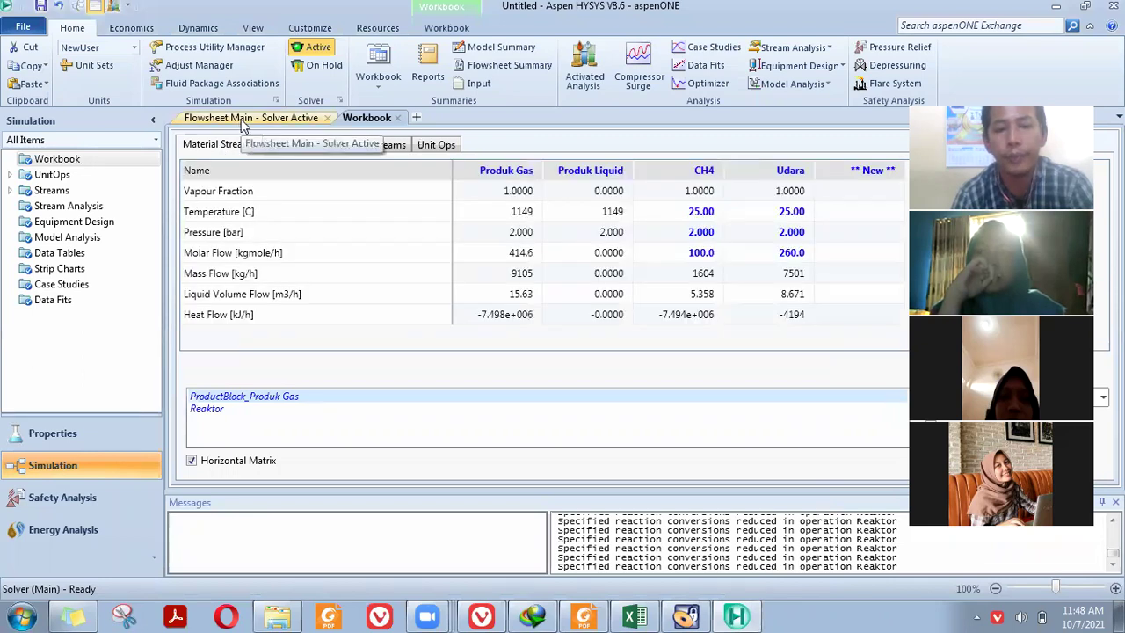
{"action": "key", "text": "ctrl+Tab"}
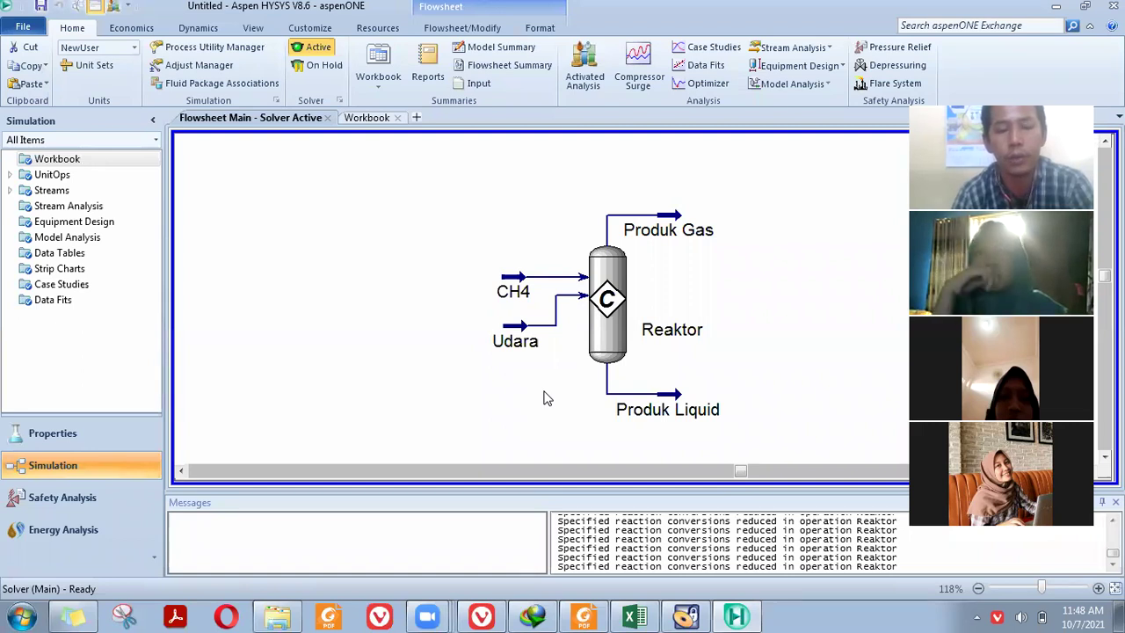
Step: Switch to HYSYS_for_UTM_Degree++_Program.pdf in Foxit Reader and read section 8.8 on adding the conversion reactor through the reaction set and worksheet instructions
{"action": "mouse_move", "coordinate": [582, 615]}
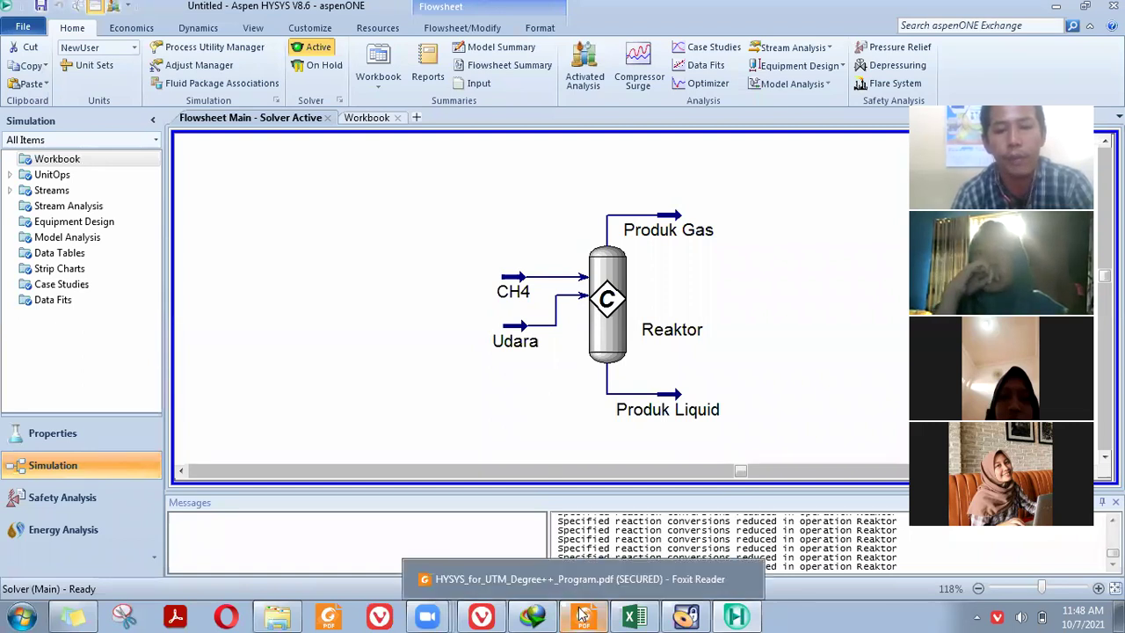
{"action": "left_click", "coordinate": [589, 614]}
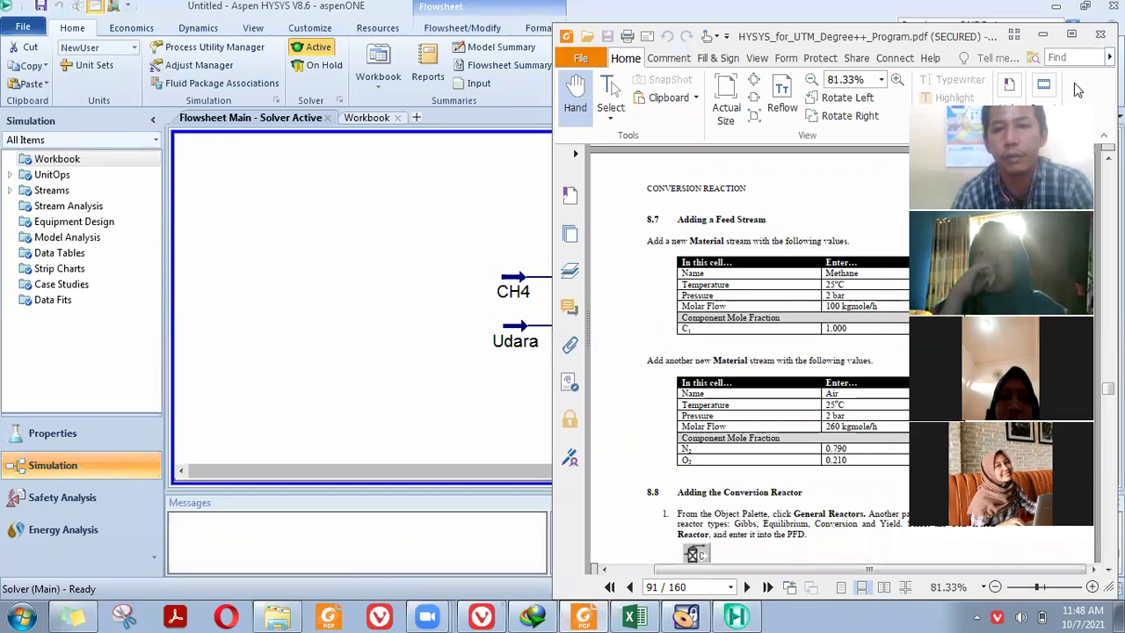
{"action": "left_click", "coordinate": [603, 615]}
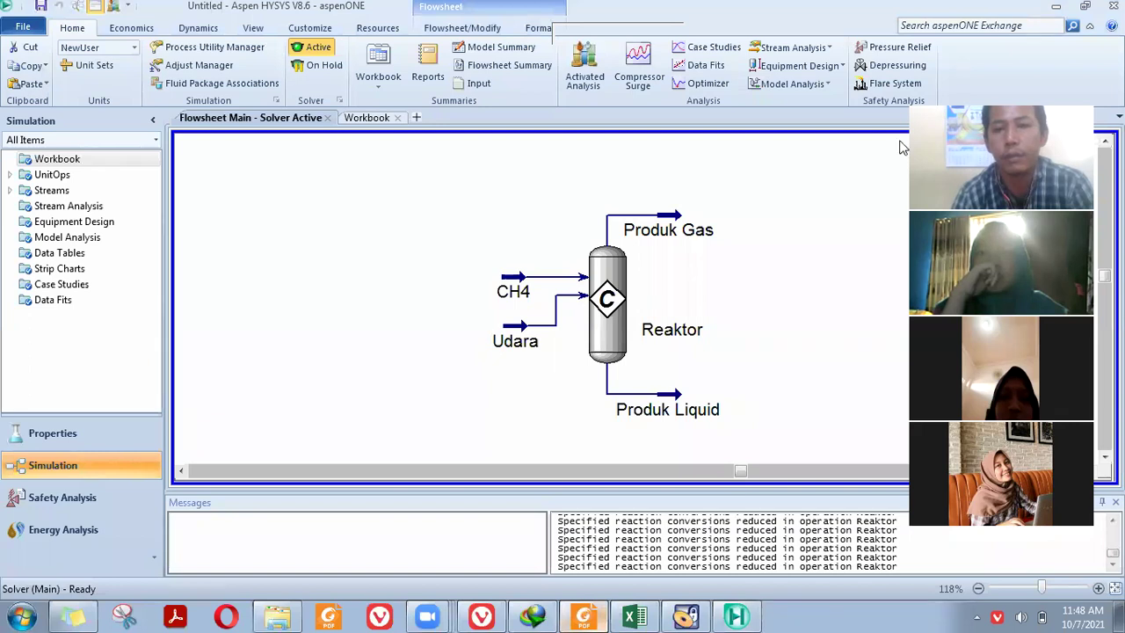
{"action": "key", "text": "alt+Tab"}
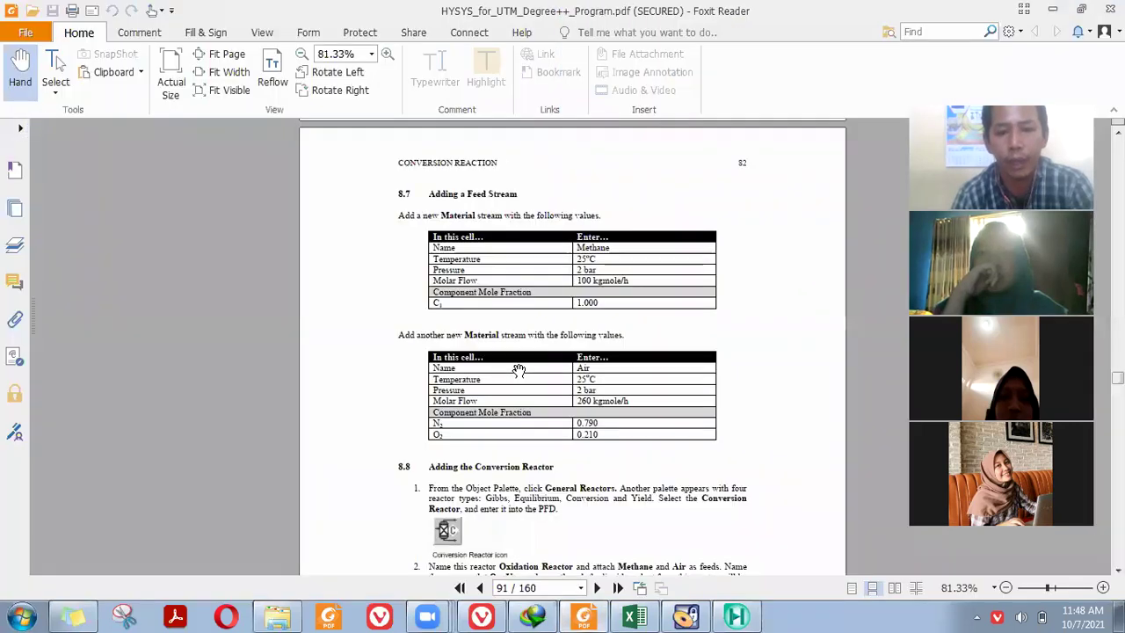
{"action": "scroll", "coordinate": [523, 365], "scroll_direction": "down", "scroll_amount": 3}
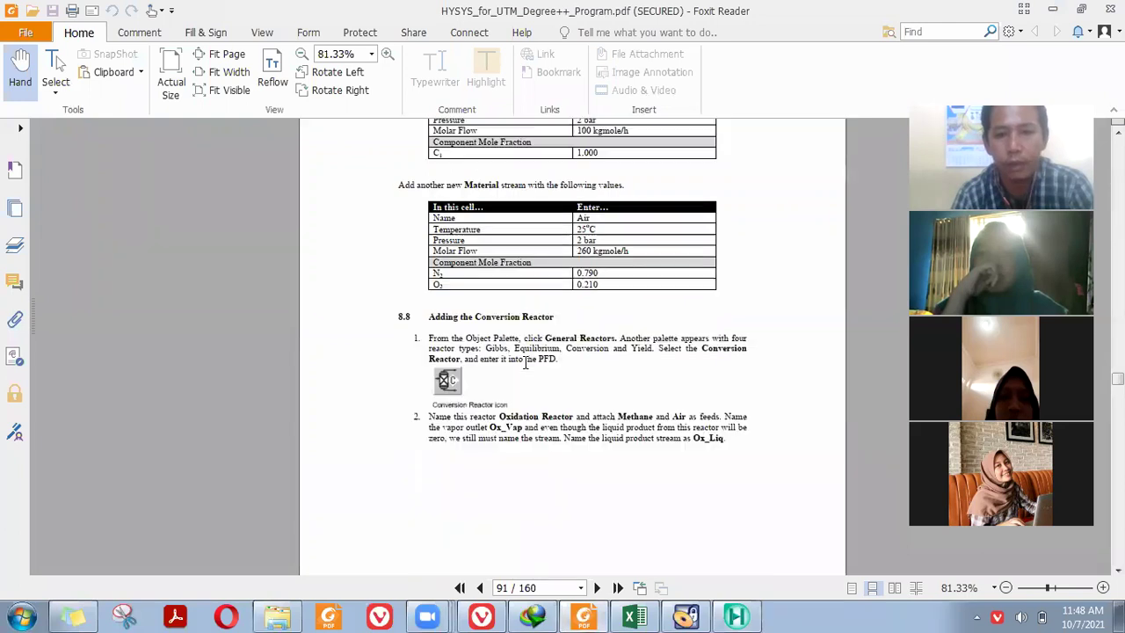
{"action": "scroll", "coordinate": [526, 364], "scroll_direction": "down", "scroll_amount": 1}
{"action": "scroll", "coordinate": [526, 368], "scroll_direction": "down", "scroll_amount": 10}
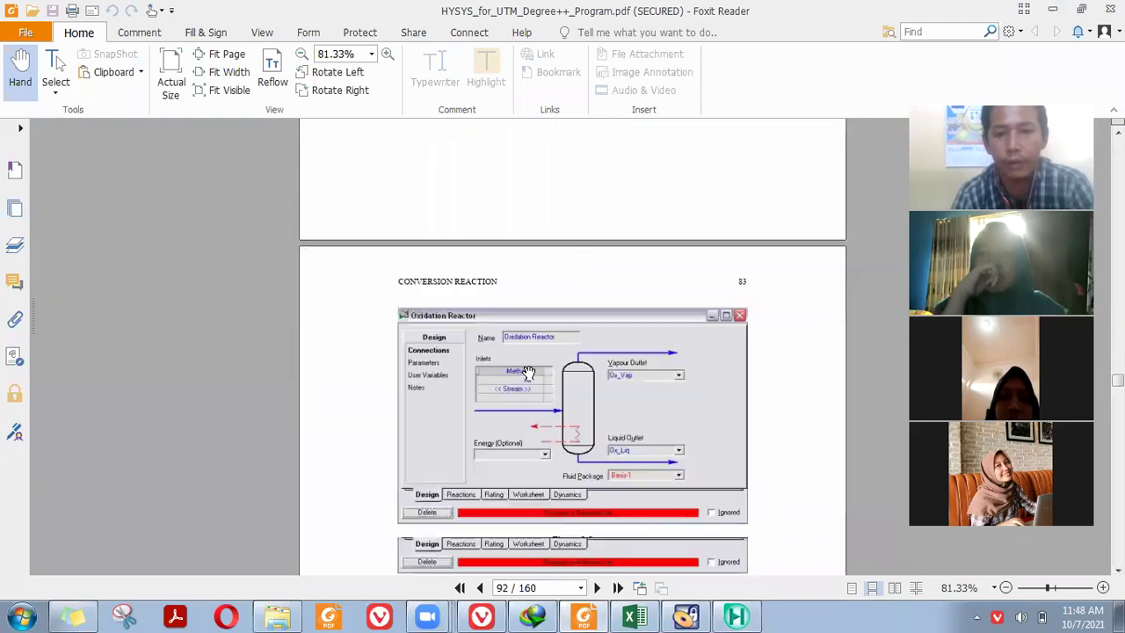
{"action": "scroll", "coordinate": [531, 369], "scroll_direction": "down", "scroll_amount": 6}
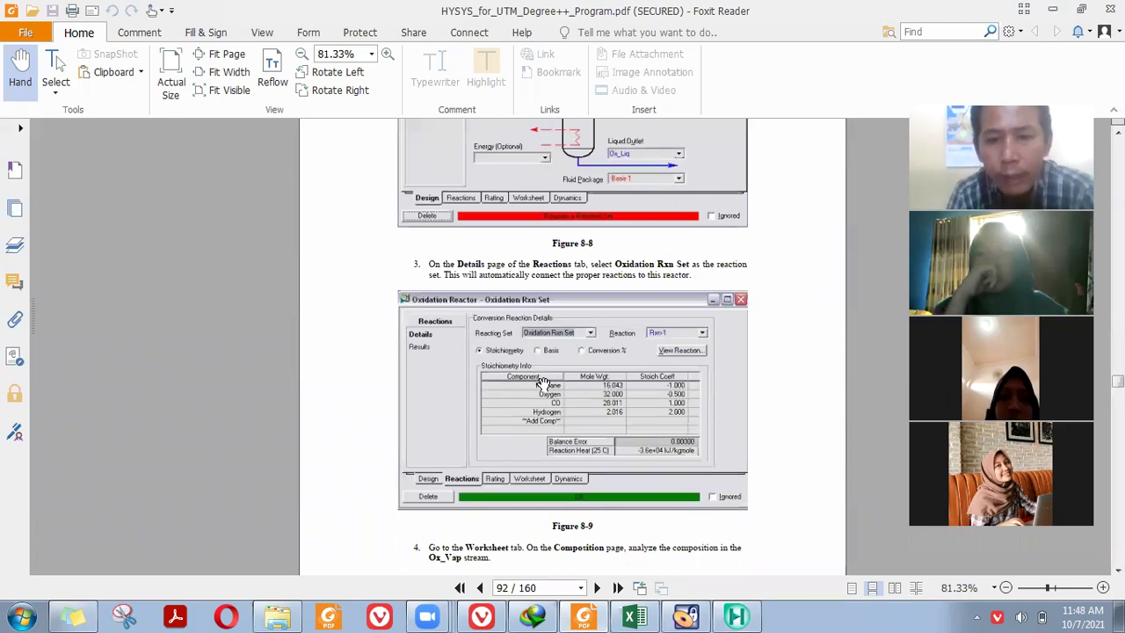
Step: Read the guide's component molar flow questions for the Ox_Vap stream and section 8.9 on saving the case
{"action": "scroll", "coordinate": [541, 378], "scroll_direction": "down", "scroll_amount": 3}
{"action": "scroll", "coordinate": [541, 380], "scroll_direction": "down", "scroll_amount": 4}
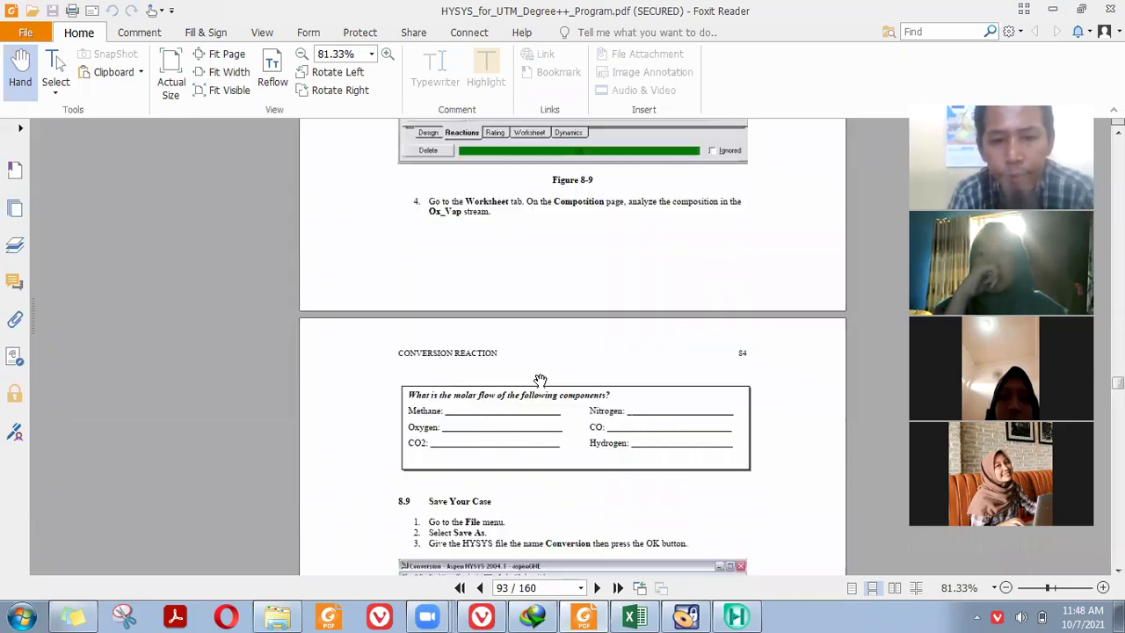
{"action": "scroll", "coordinate": [541, 380], "scroll_direction": "down", "scroll_amount": 2}
{"action": "scroll", "coordinate": [541, 380], "scroll_direction": "down", "scroll_amount": 3}
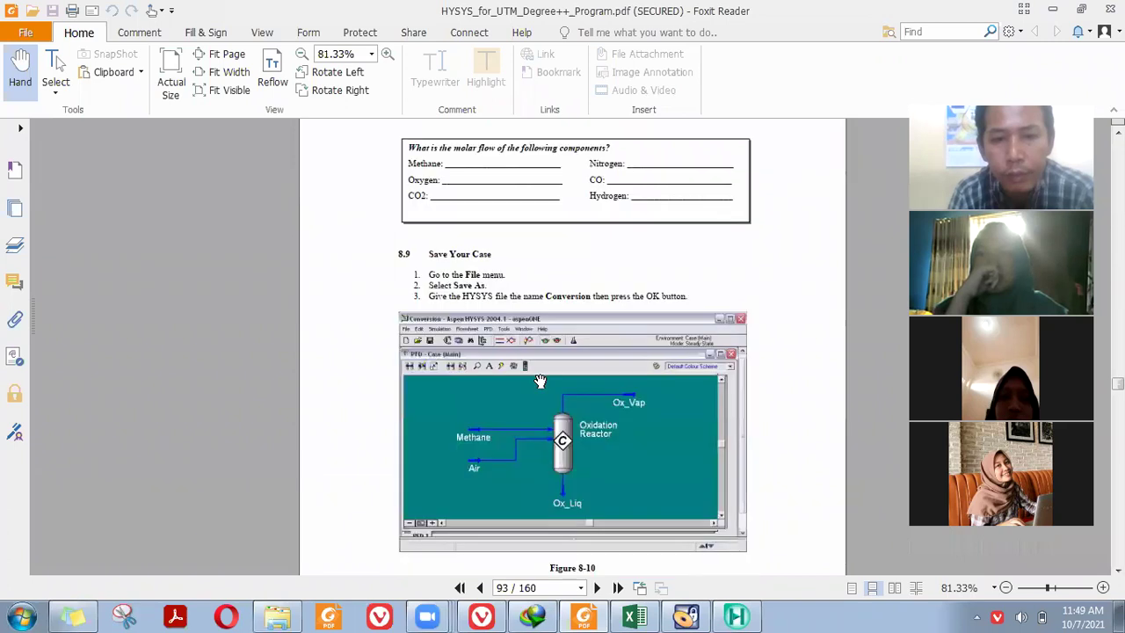
{"action": "scroll", "coordinate": [539, 380], "scroll_direction": "up", "scroll_amount": 10}
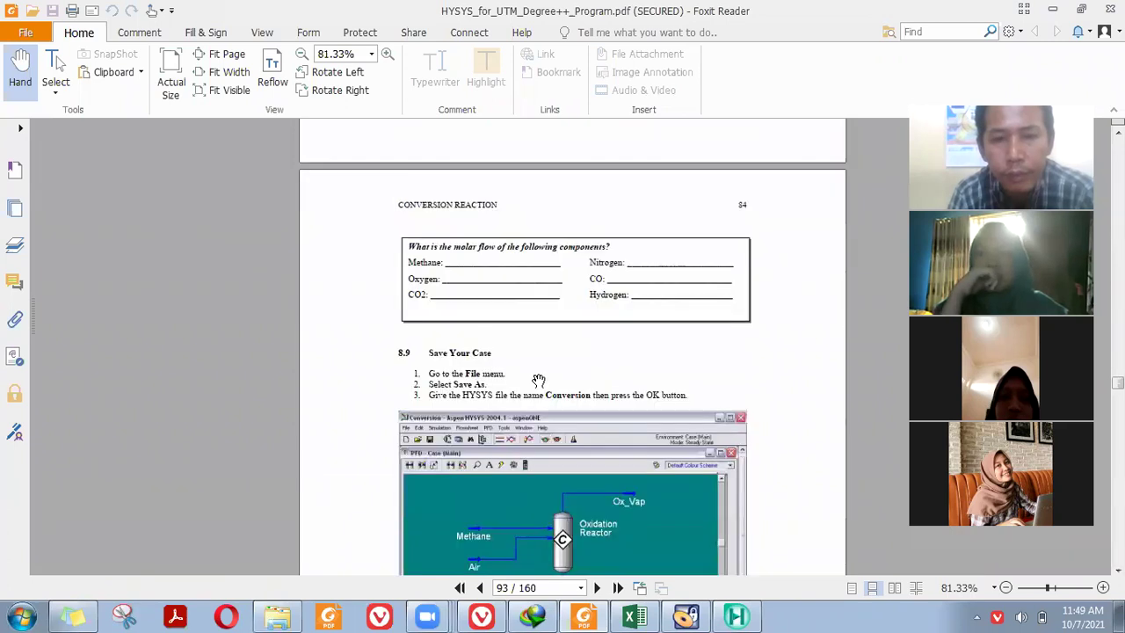
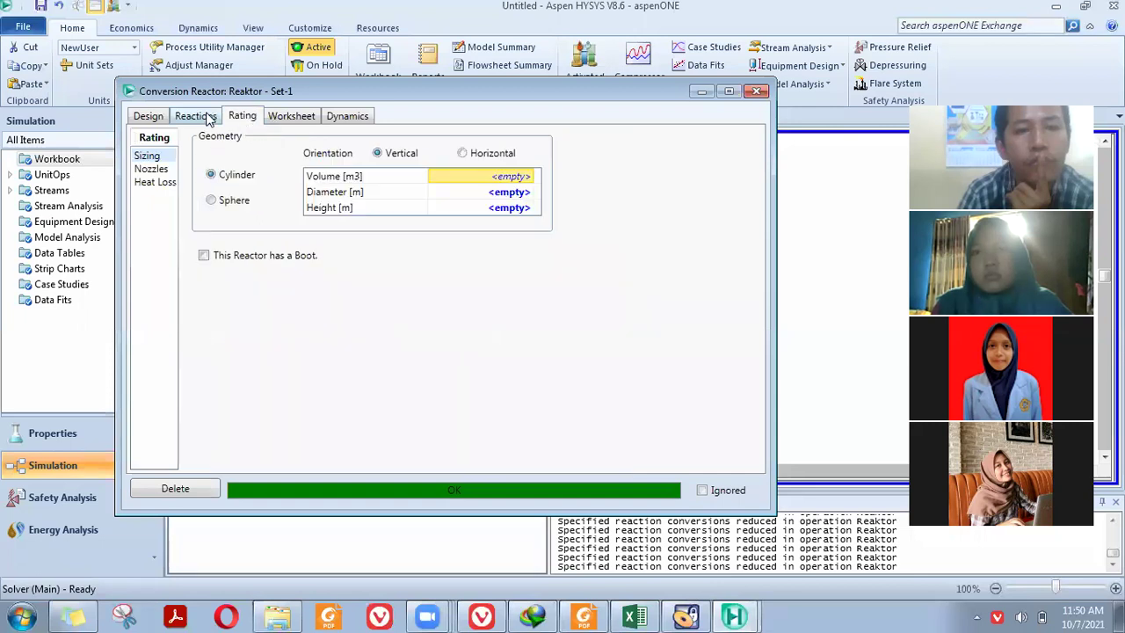
Step: Review Reaktor's reaction details, stream connections, parameters and user variables
{"action": "left_click", "coordinate": [209, 120]}
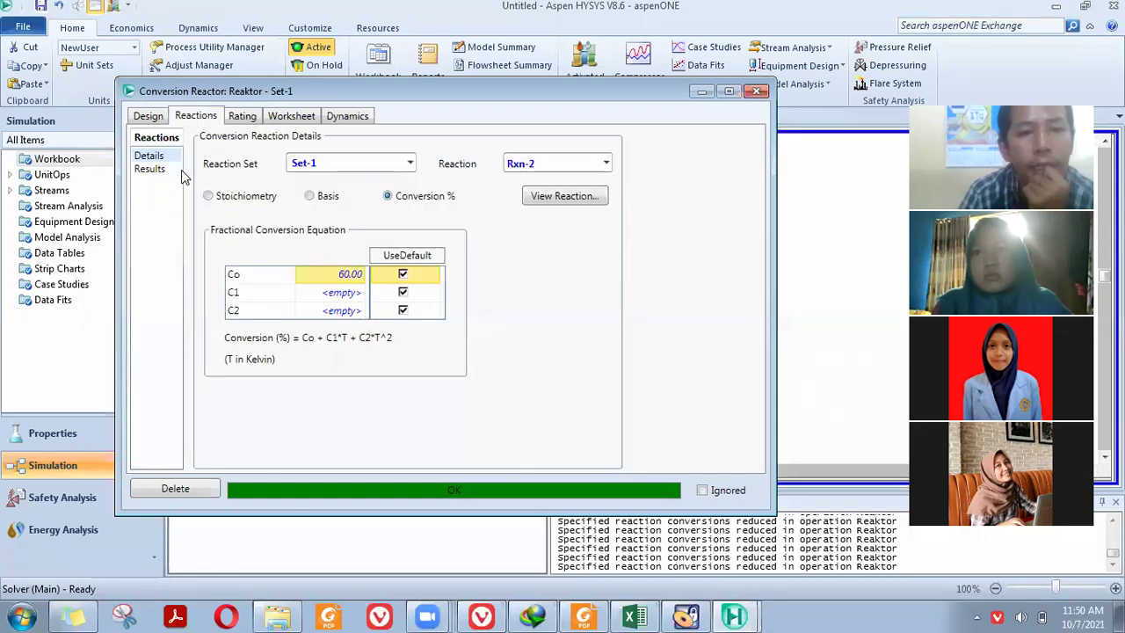
{"action": "left_click", "coordinate": [148, 117]}
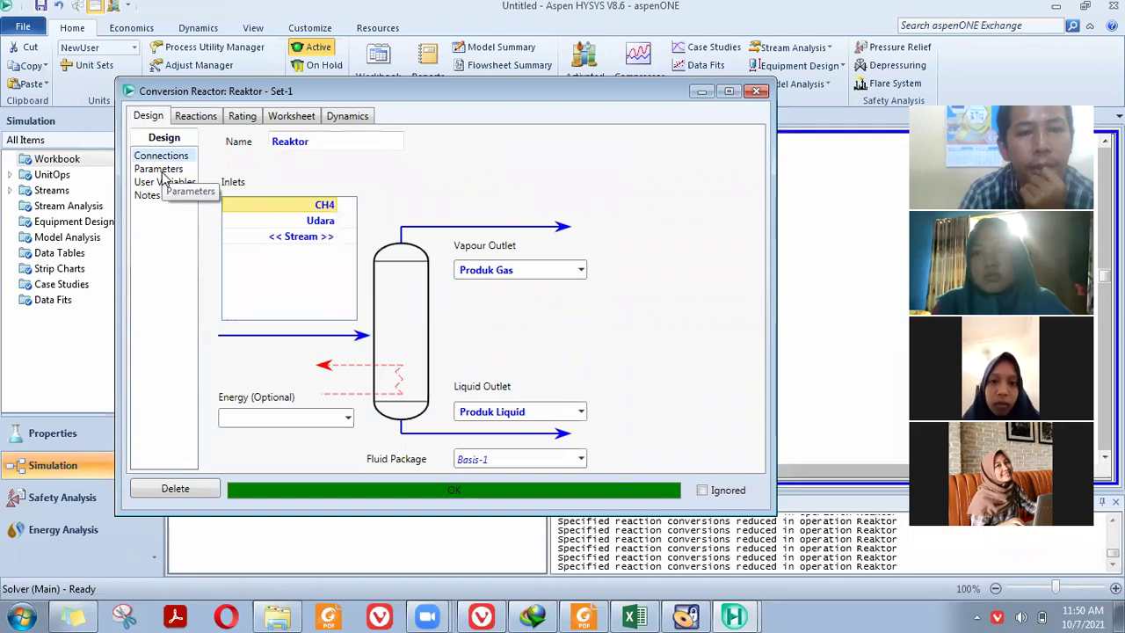
{"action": "left_click", "coordinate": [162, 171]}
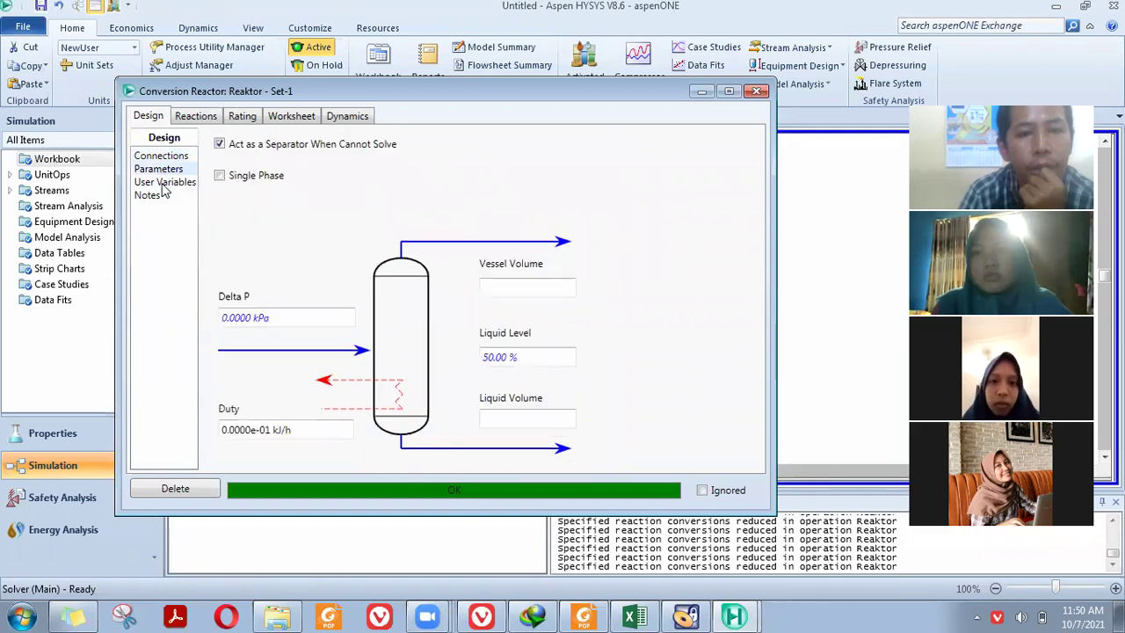
{"action": "left_click", "coordinate": [162, 184]}
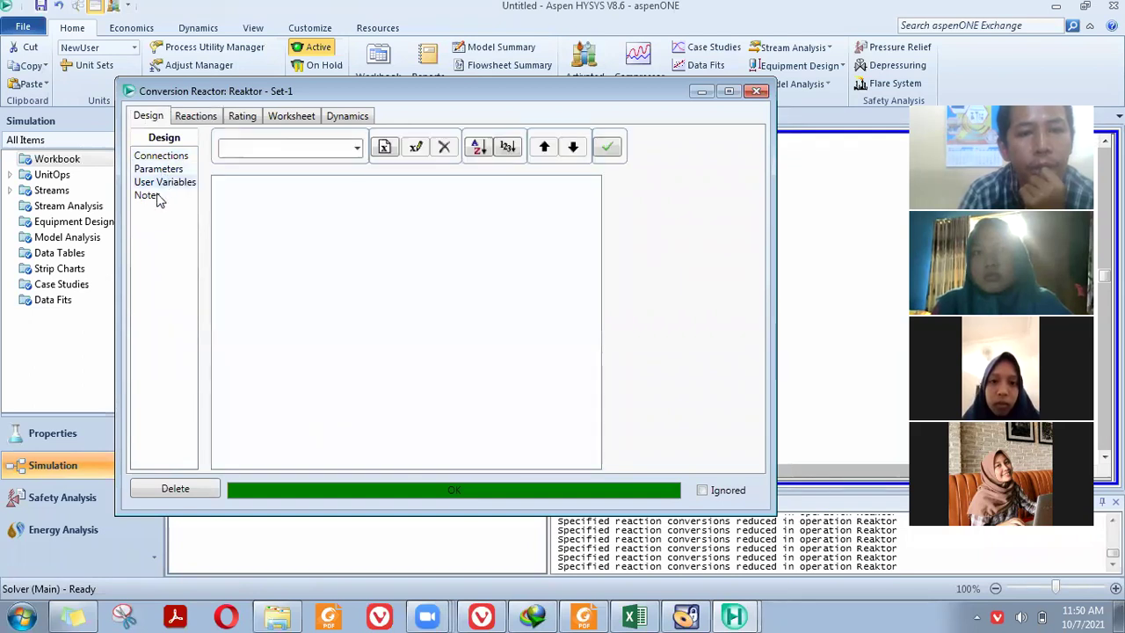
Step: Select Rxn-1 in Reaktor's reaction details and examine its full reaction definition
{"action": "left_click", "coordinate": [197, 117]}
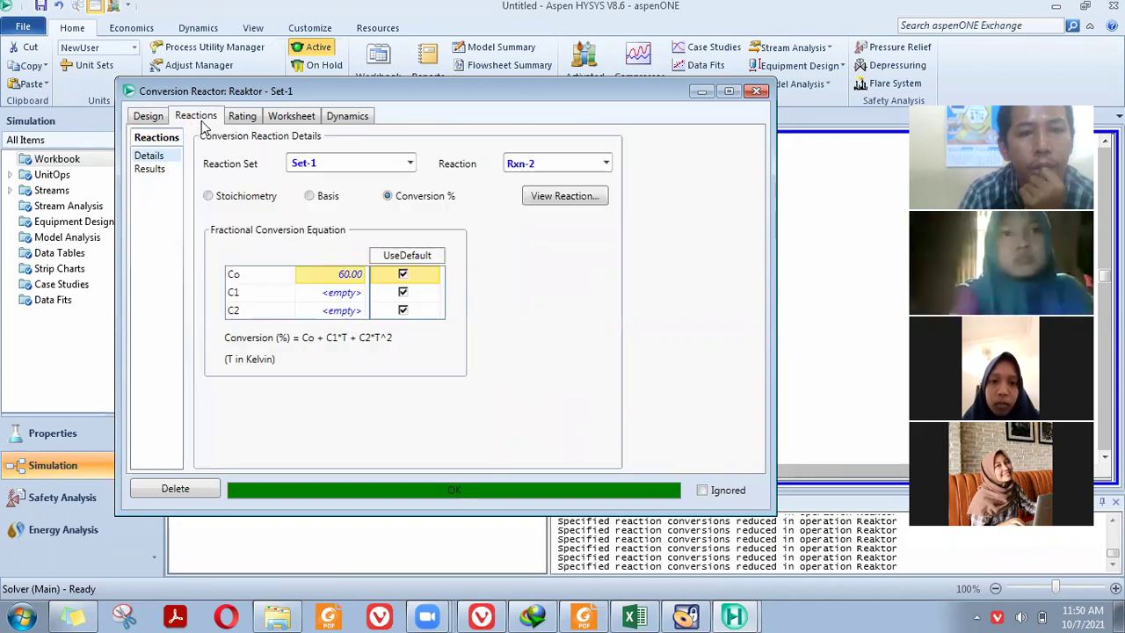
{"action": "left_click", "coordinate": [582, 164]}
{"action": "left_click", "coordinate": [575, 180]}
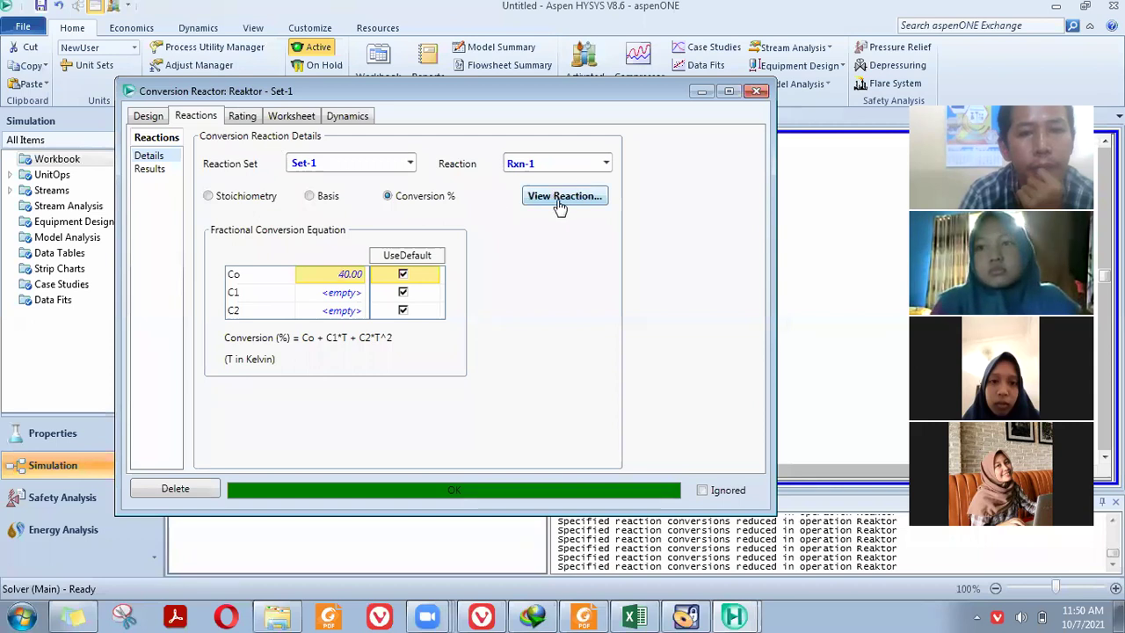
{"action": "left_click", "coordinate": [557, 198]}
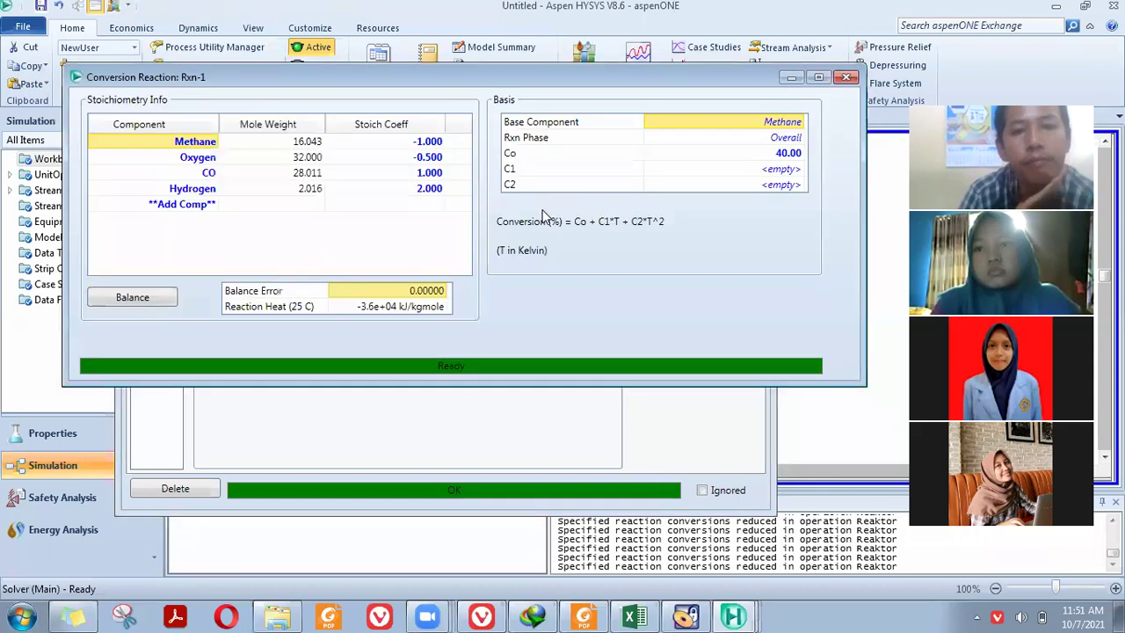
{"action": "left_click_drag", "start_coordinate": [697, 80], "coordinate": [710, 96]}
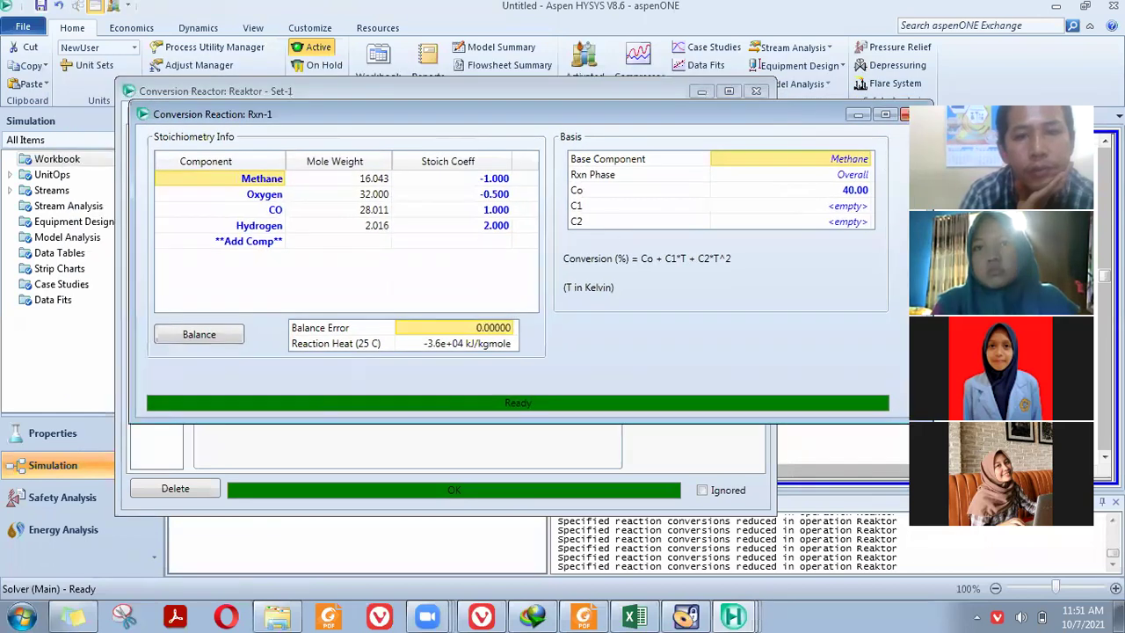
{"action": "key", "text": "Escape"}
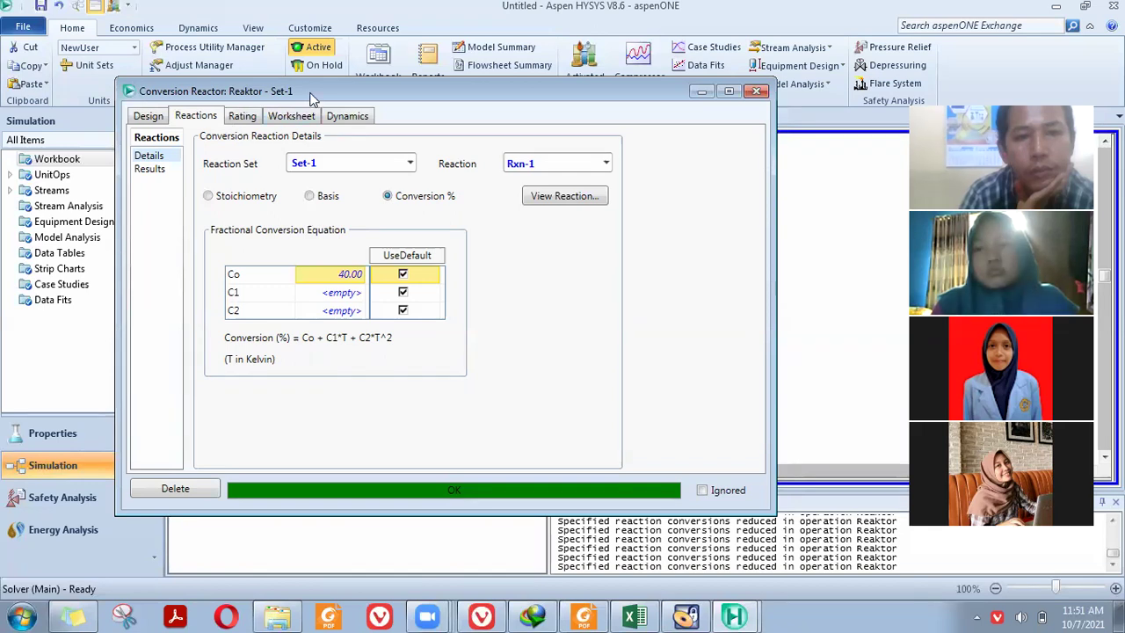
Step: Check the stoichiometry and basis of Rxn-1 within Reaktor's reaction details and close the reactor window
{"action": "left_click_drag", "start_coordinate": [359, 90], "coordinate": [411, 130]}
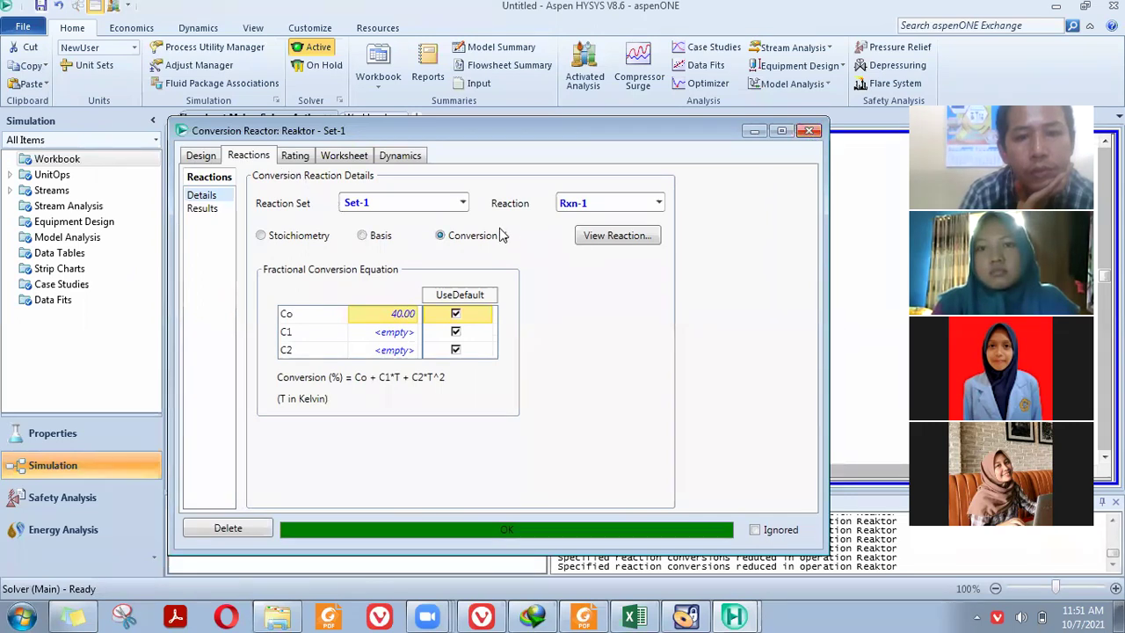
{"action": "left_click", "coordinate": [310, 243]}
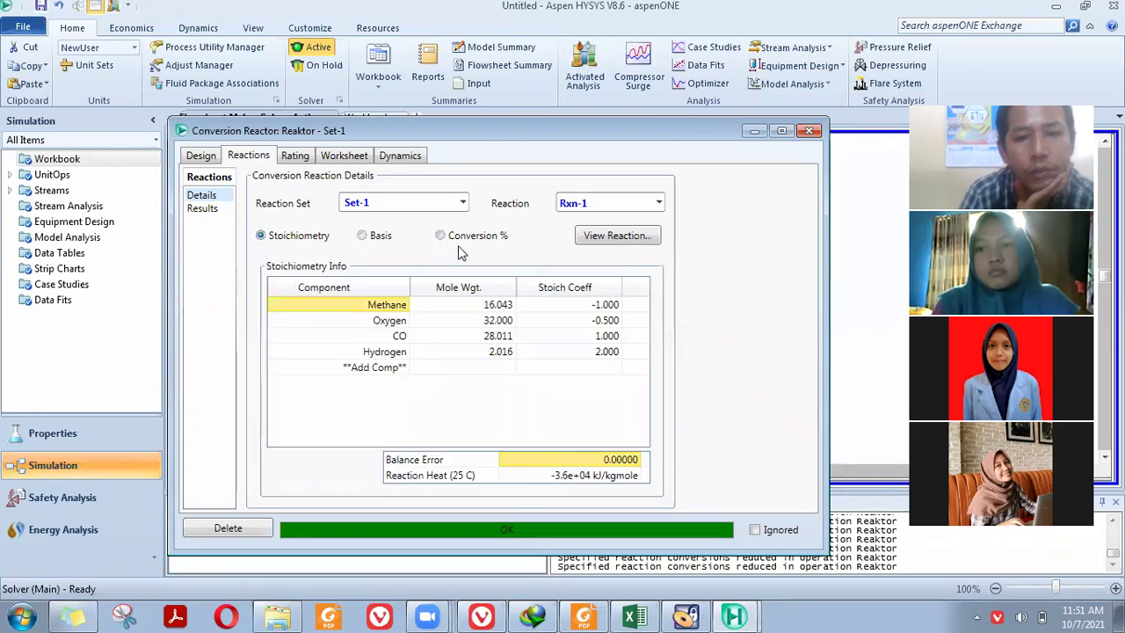
{"action": "left_click", "coordinate": [363, 242]}
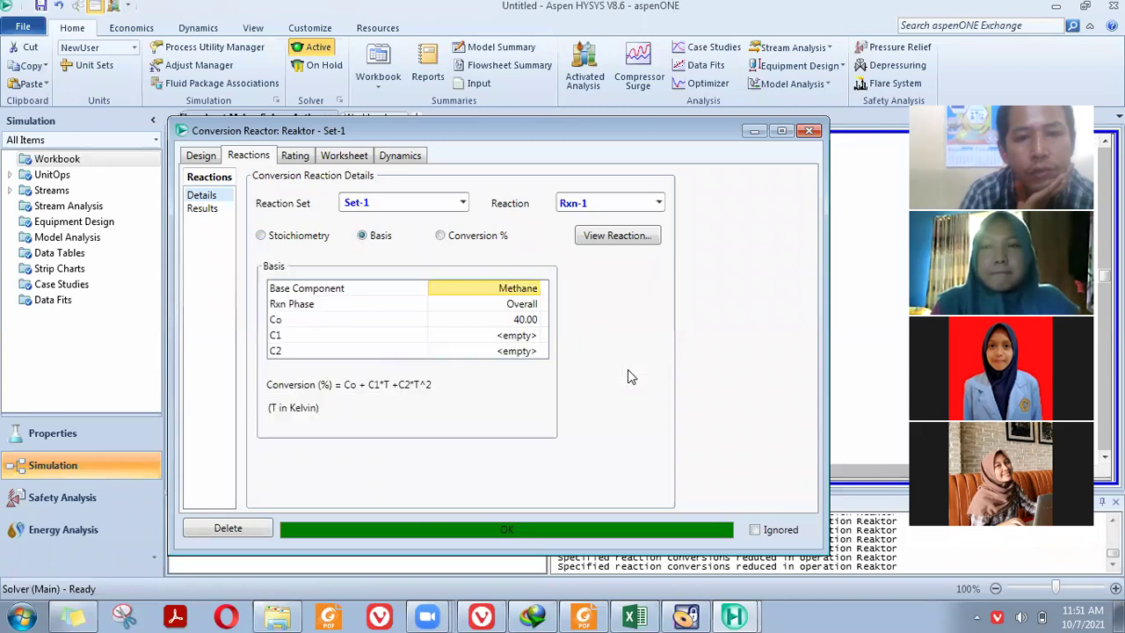
{"action": "left_click", "coordinate": [810, 133]}
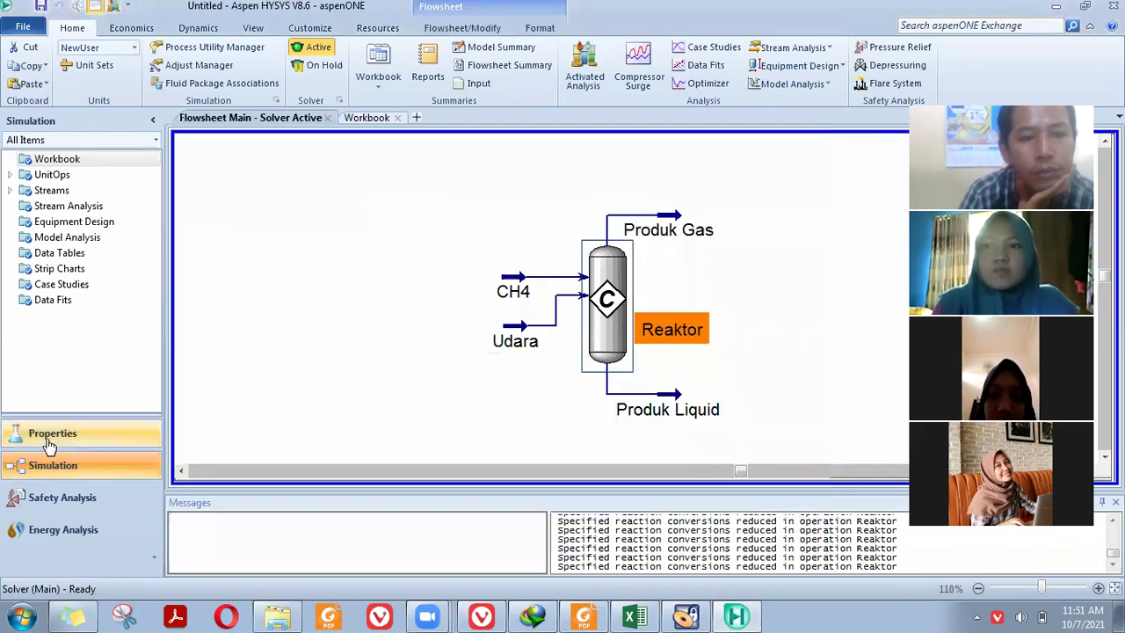
Step: Open the reaction ranks of Set-1 in the Properties environment
{"action": "left_click", "coordinate": [49, 446]}
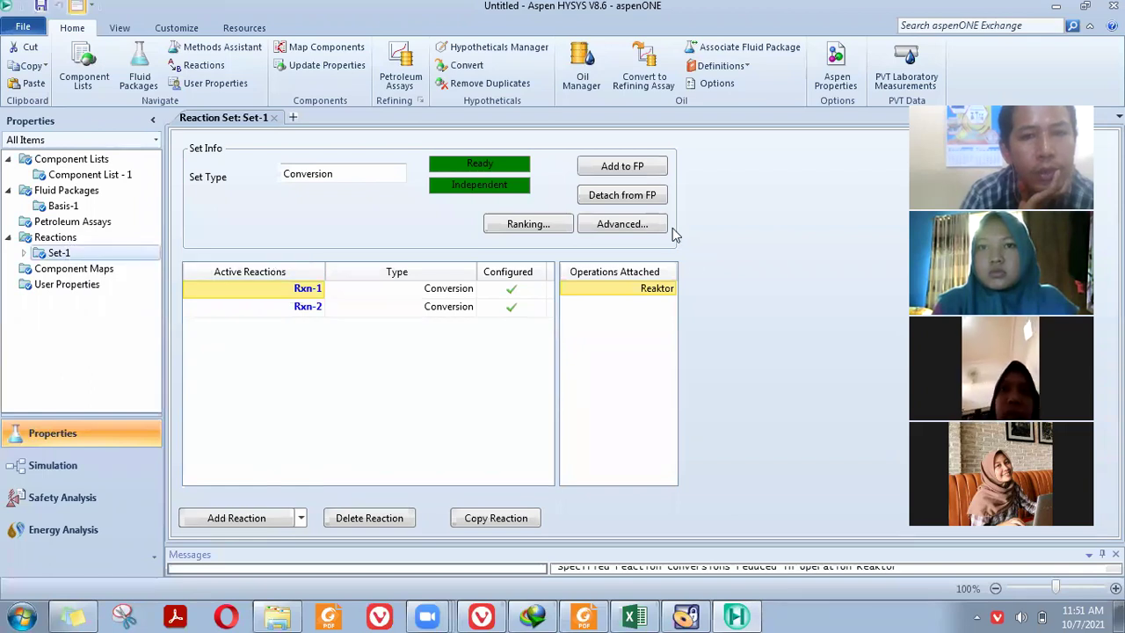
{"action": "left_click", "coordinate": [529, 225]}
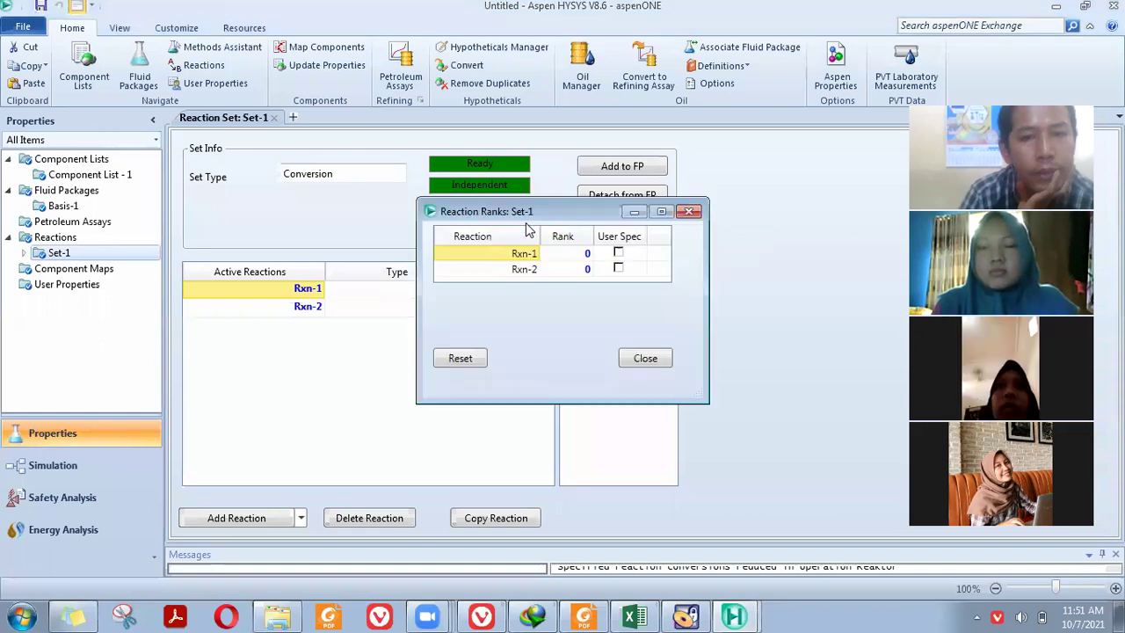
{"action": "left_click", "coordinate": [618, 264]}
{"action": "left_click", "coordinate": [620, 267]}
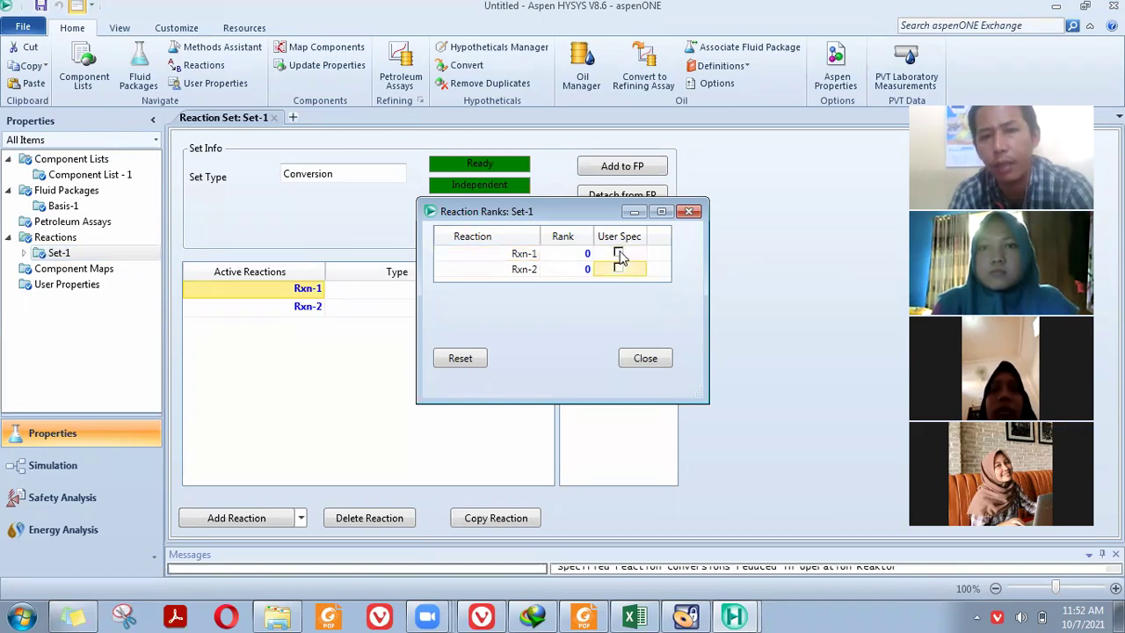
{"action": "left_click", "coordinate": [618, 253]}
{"action": "left_click", "coordinate": [619, 269]}
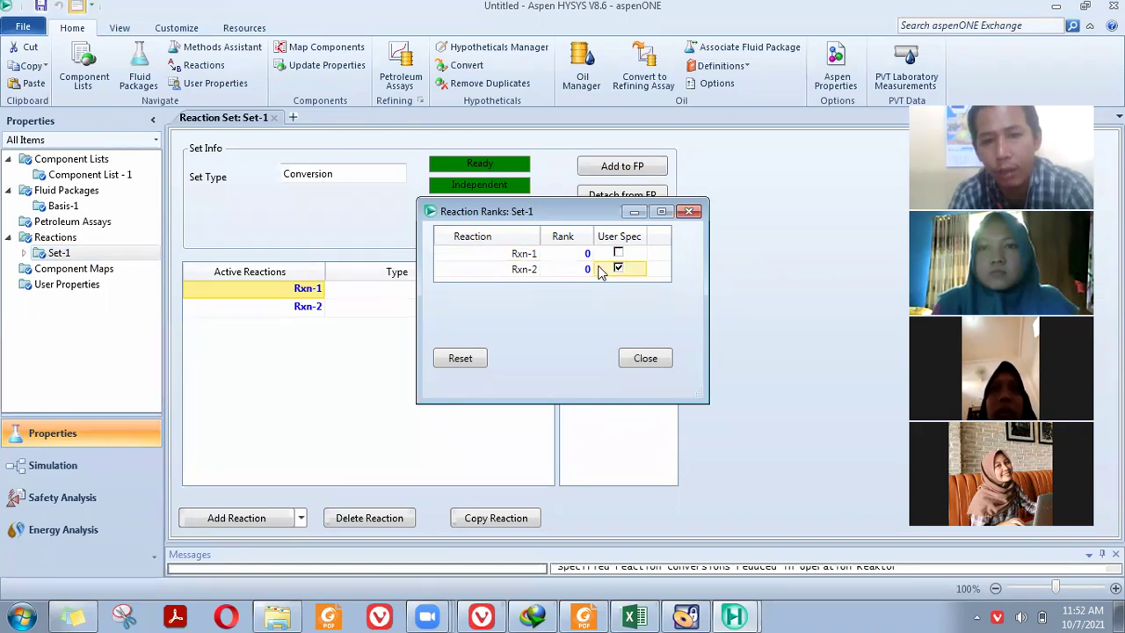
{"action": "key", "text": "space"}
Step: Set the rank of Rxn-2 to 1, keep it user-specified and close the Set-1 reaction ranks
{"action": "left_click", "coordinate": [586, 269]}
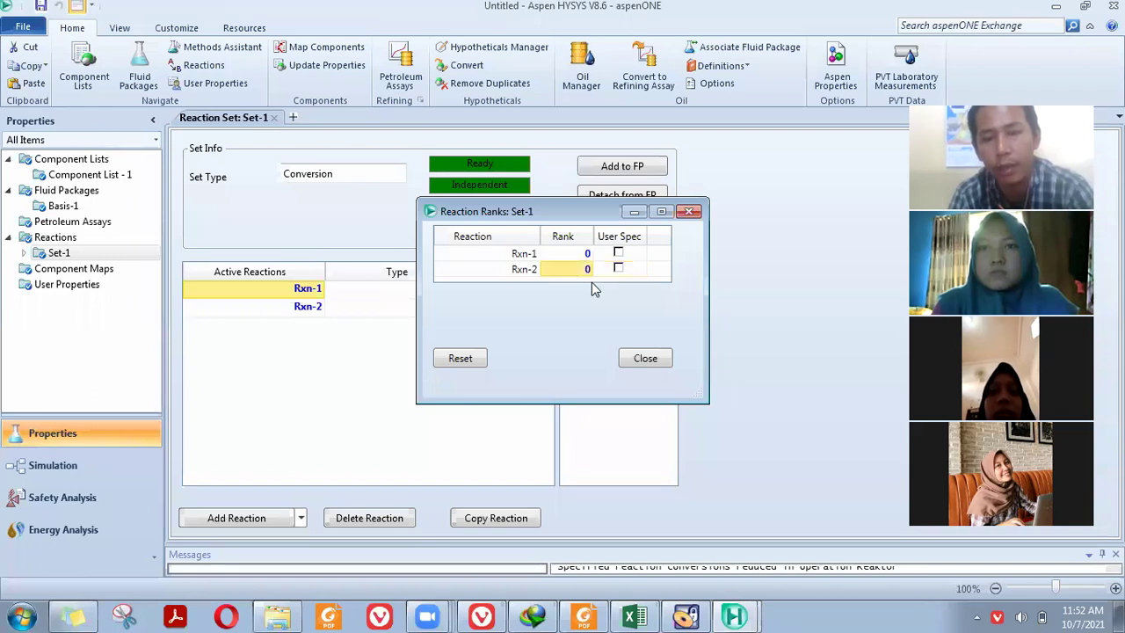
{"action": "type", "text": "1"}
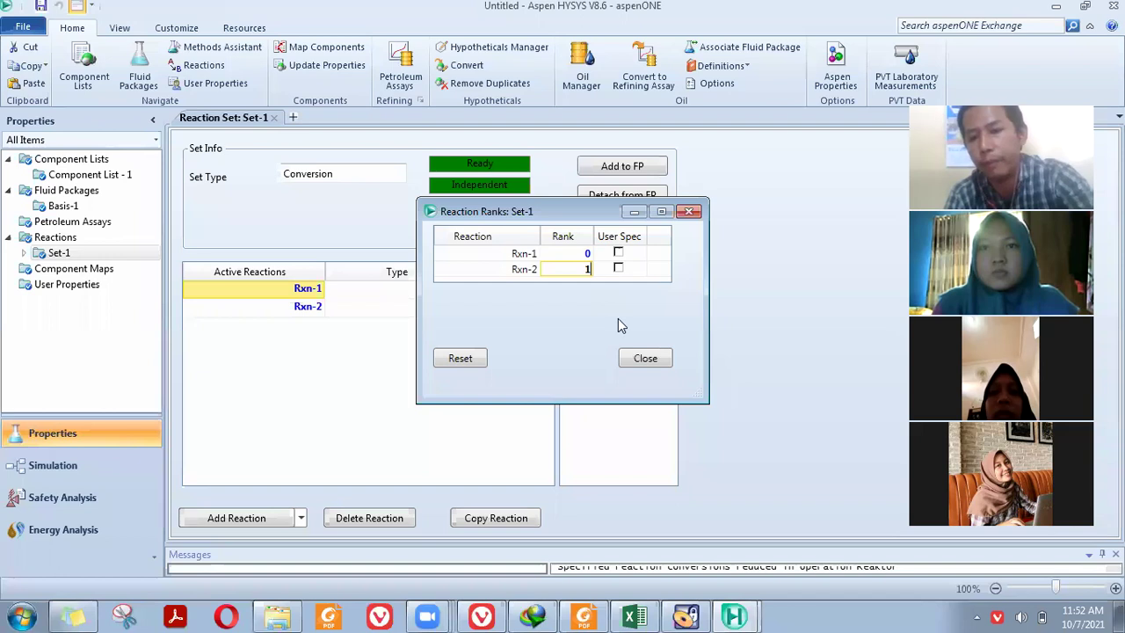
{"action": "key", "text": "Return"}
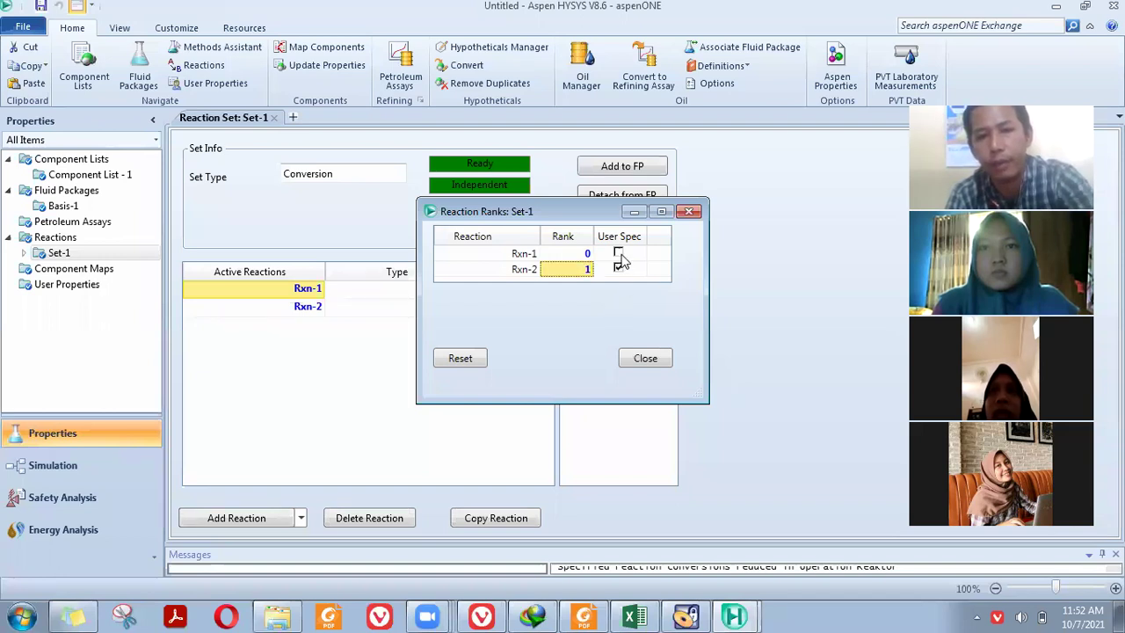
{"action": "left_click", "coordinate": [612, 303]}
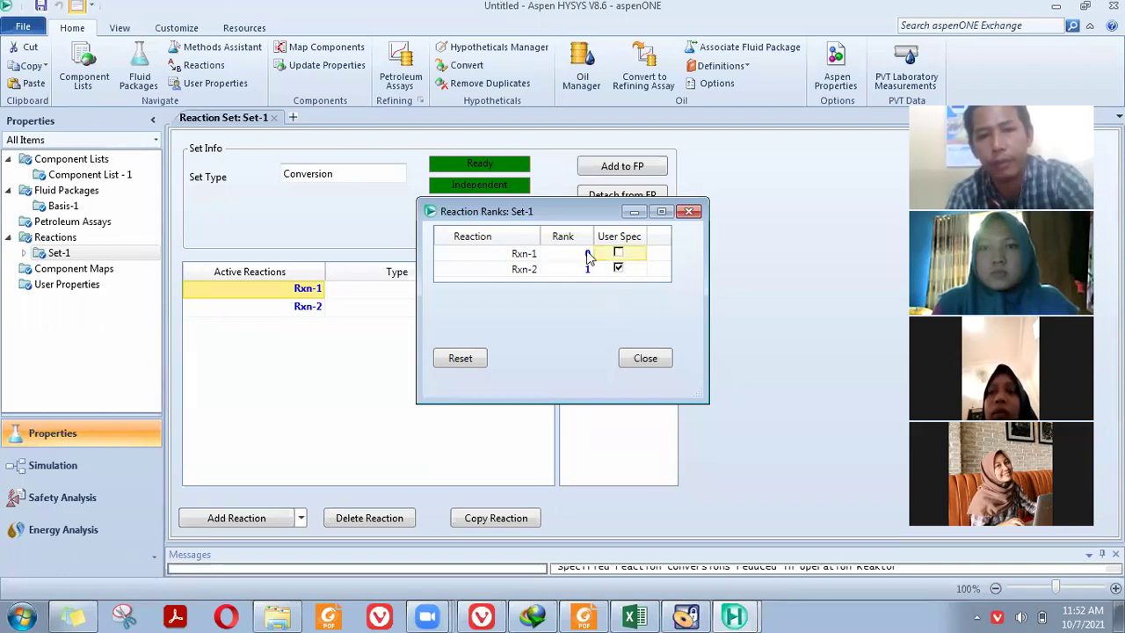
{"action": "left_click", "coordinate": [616, 266]}
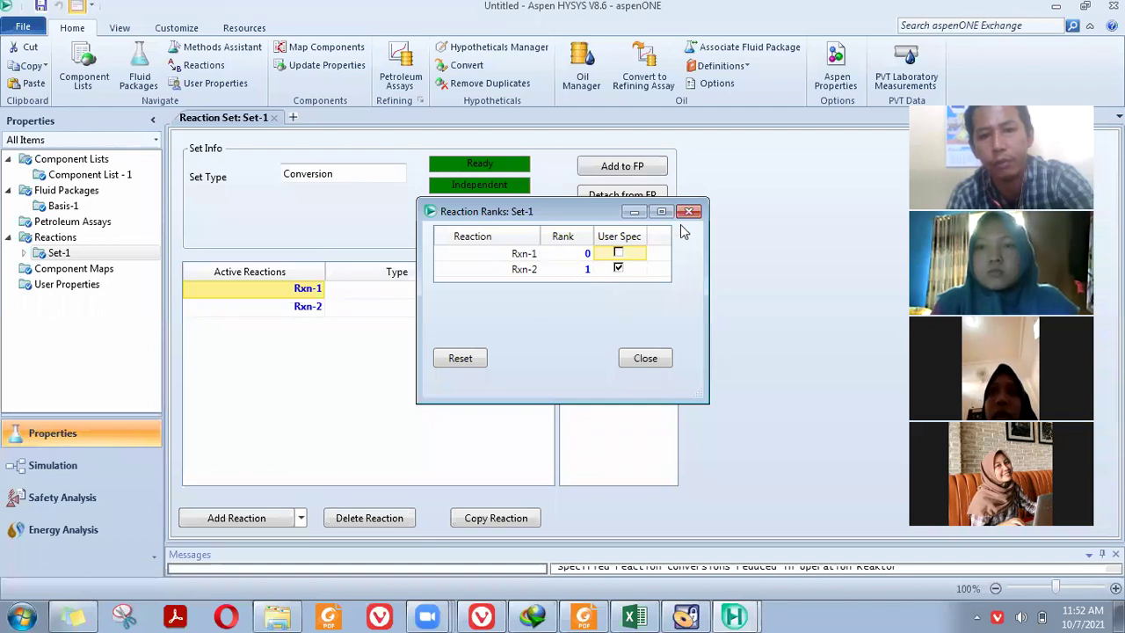
{"action": "left_click", "coordinate": [619, 271]}
{"action": "left_click", "coordinate": [619, 269]}
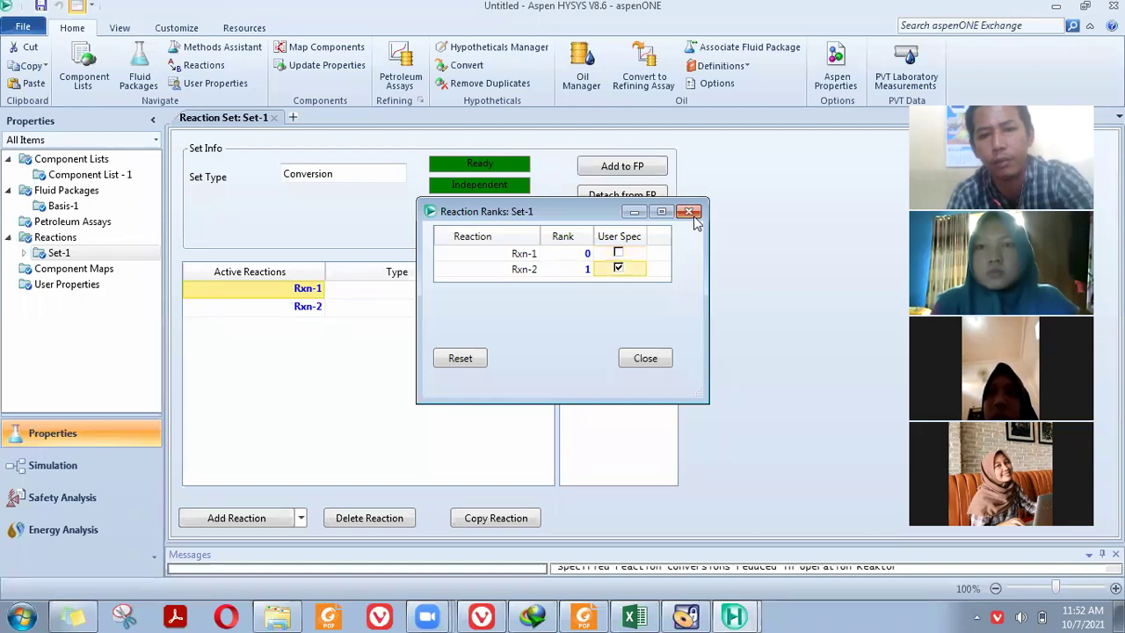
{"action": "left_click", "coordinate": [691, 217]}
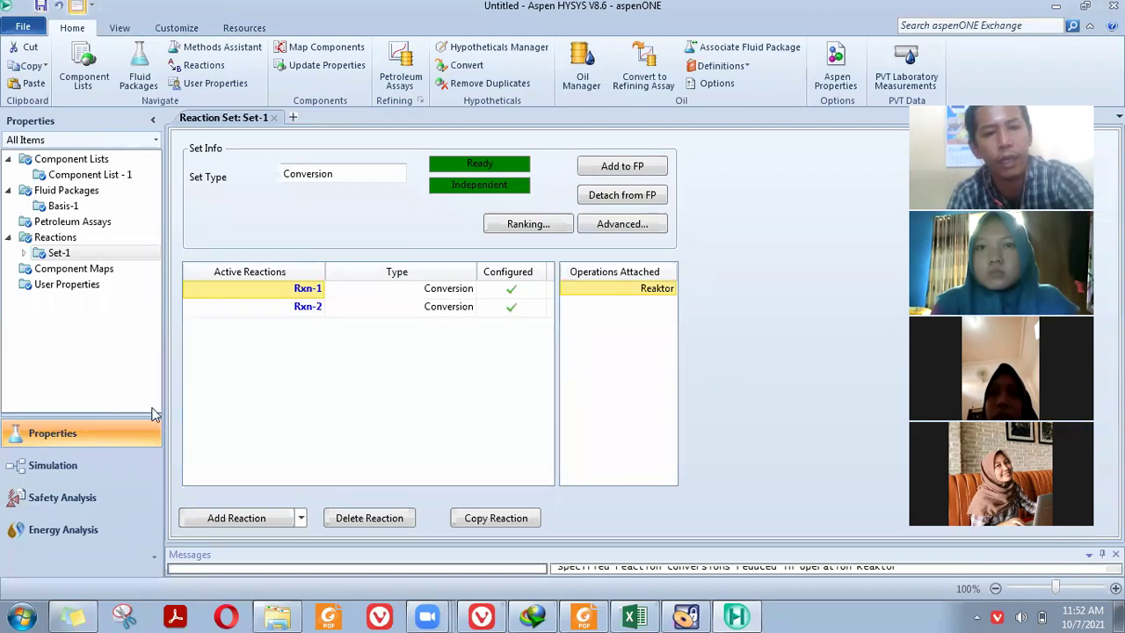
Step: Return to the Simulation environment, check Reaktor's vessel conditions and review the material stream conditions in the workbook
{"action": "left_click", "coordinate": [68, 472]}
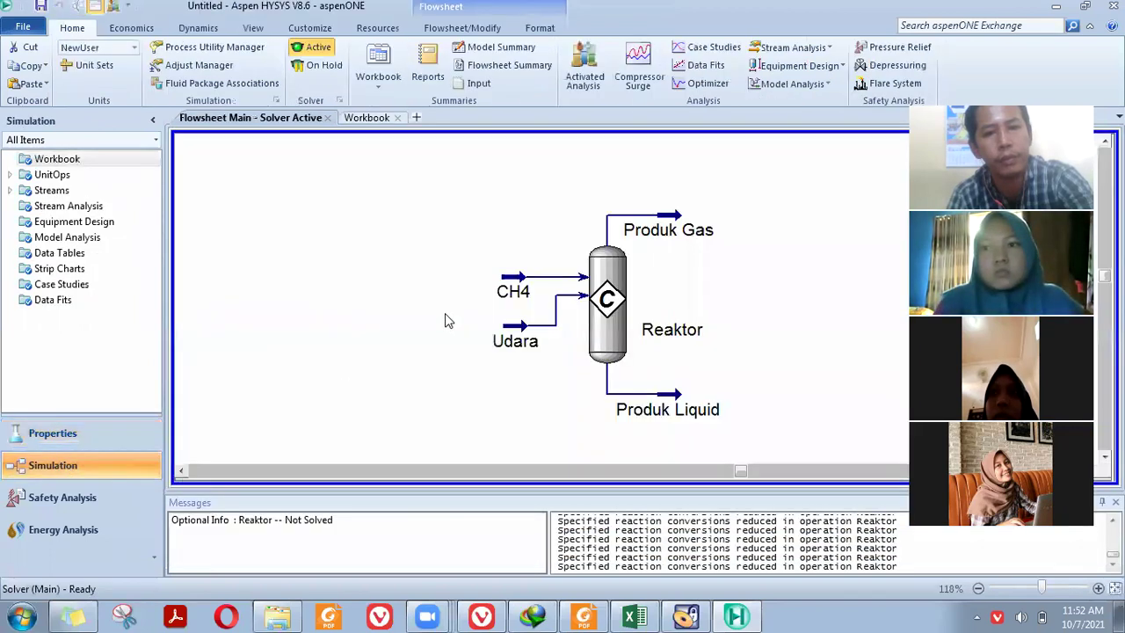
{"action": "mouse_move", "coordinate": [608, 296]}
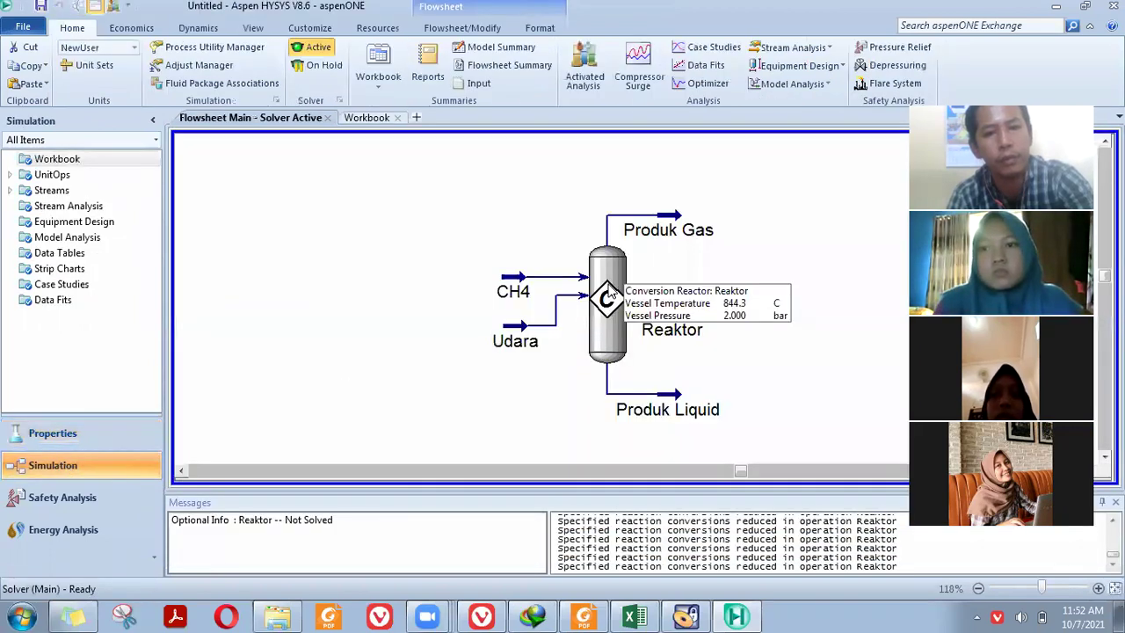
{"action": "left_click", "coordinate": [360, 119]}
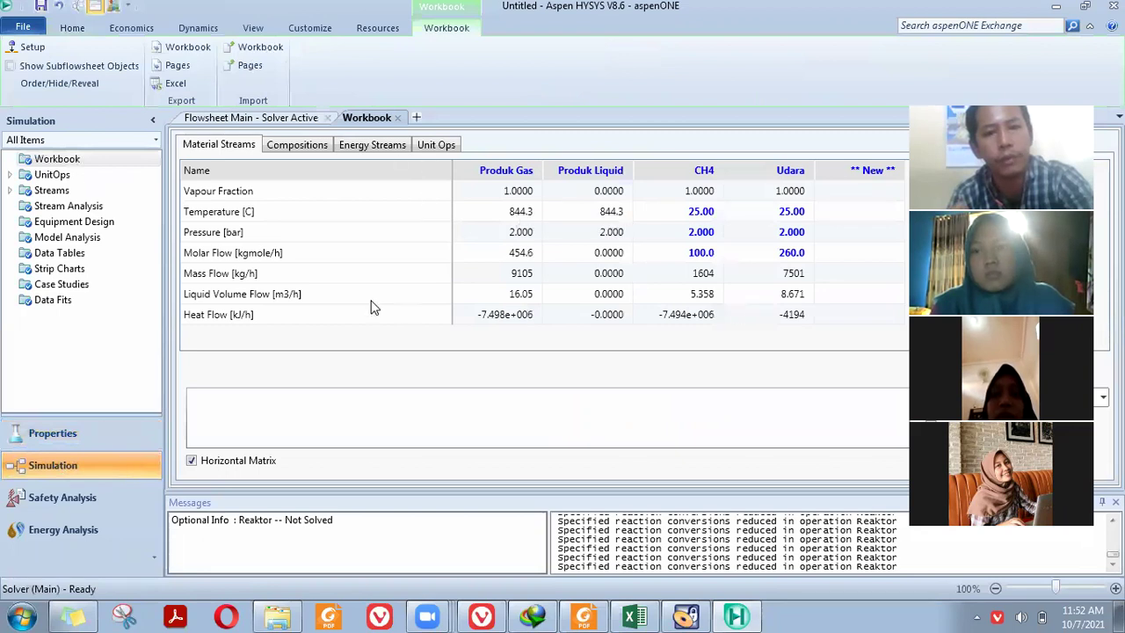
{"action": "left_click", "coordinate": [281, 151]}
{"action": "left_click", "coordinate": [224, 148]}
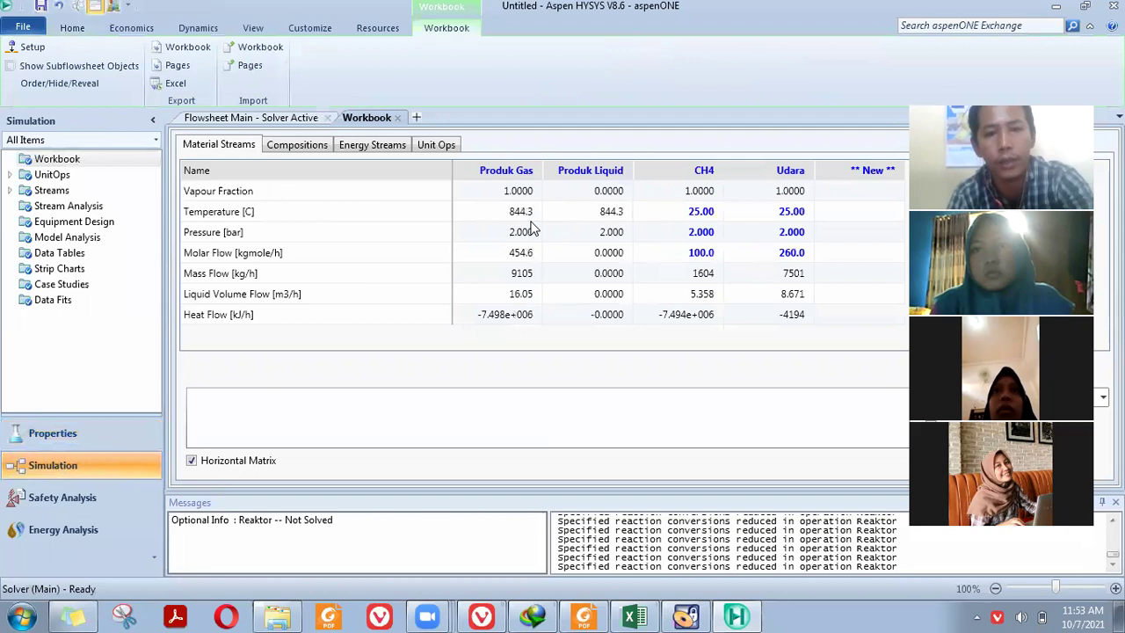
{"action": "mouse_move", "coordinate": [535, 291]}
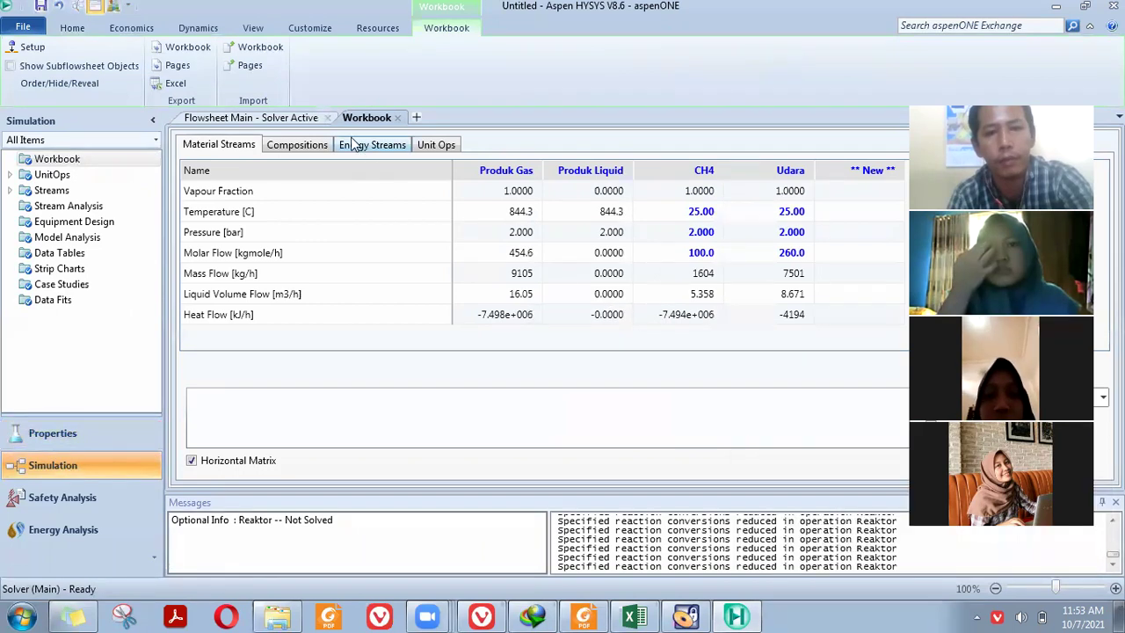
Step: Review the stream compositions in the workbook and mark the CO2 and CO rows and their Produk Gas mole fractions with the annotation pen
{"action": "left_click", "coordinate": [299, 145]}
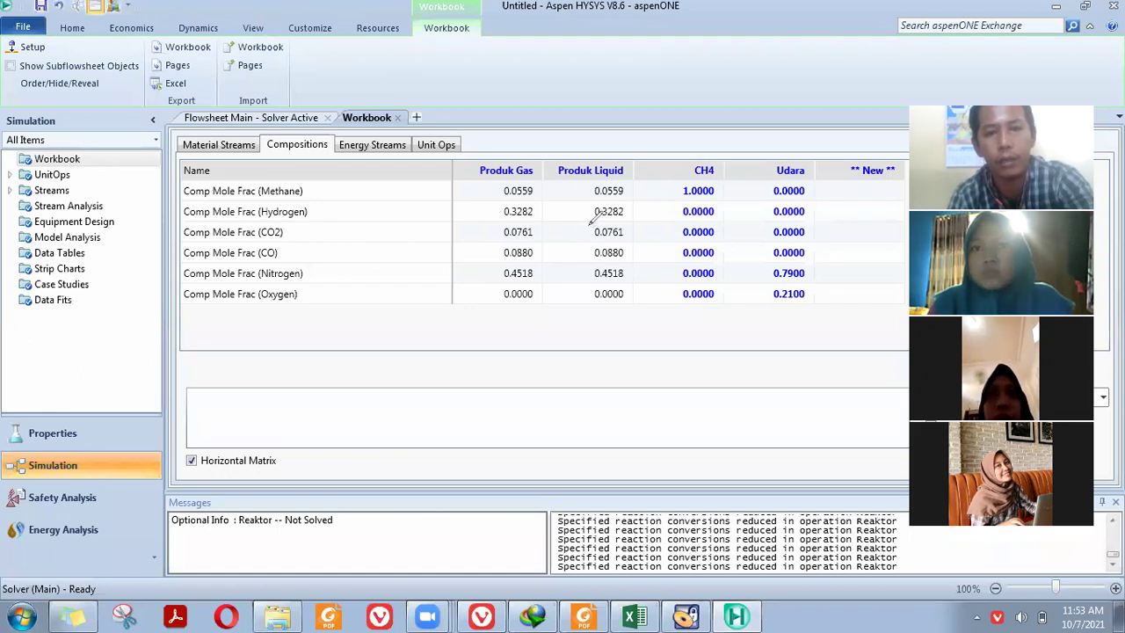
{"action": "left_click_drag", "start_coordinate": [581, 230], "coordinate": [588, 226]}
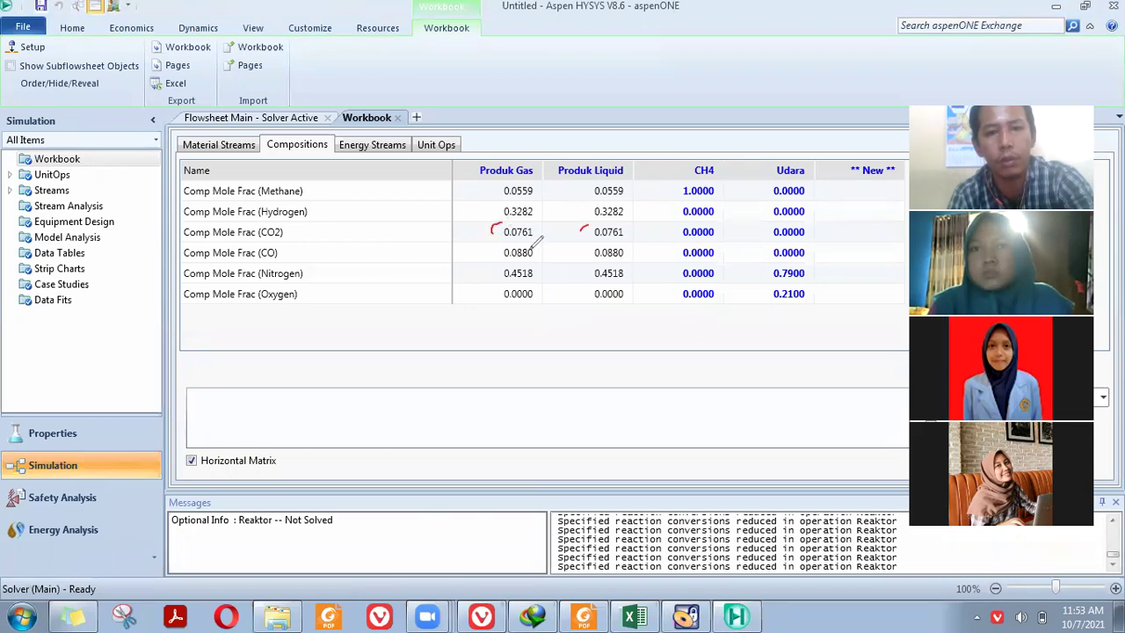
{"action": "mouse_move", "coordinate": [519, 216]}
{"action": "left_mouse_down"}
{"action": "mouse_move", "coordinate": [523, 245]}
{"action": "mouse_move", "coordinate": [505, 256]}
{"action": "left_mouse_up"}
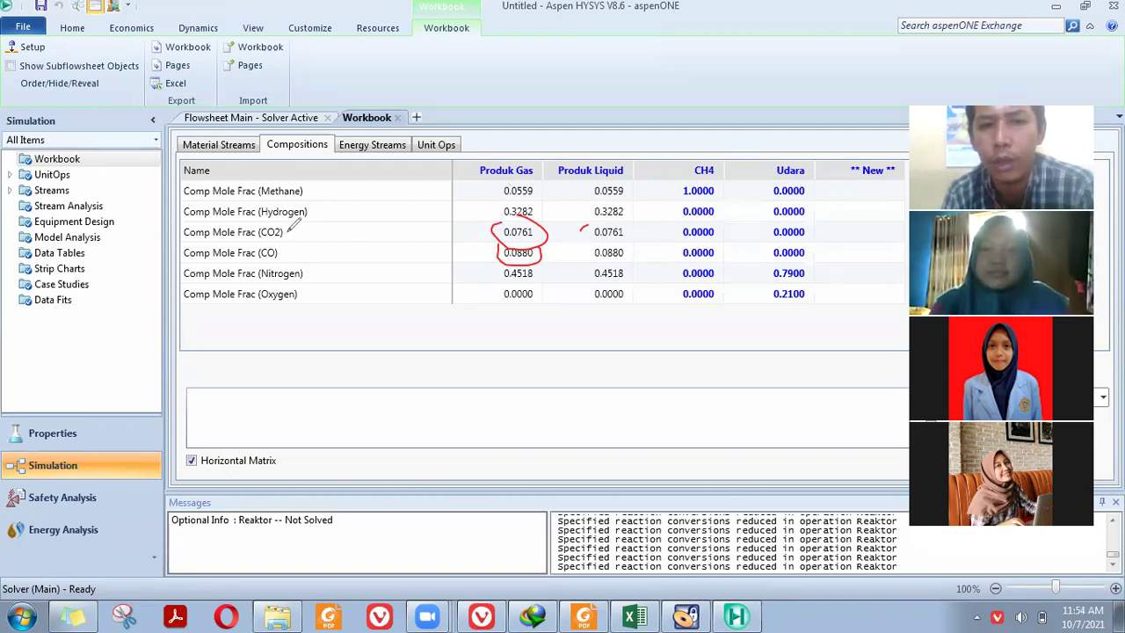
{"action": "left_click_drag", "start_coordinate": [287, 230], "coordinate": [302, 222]}
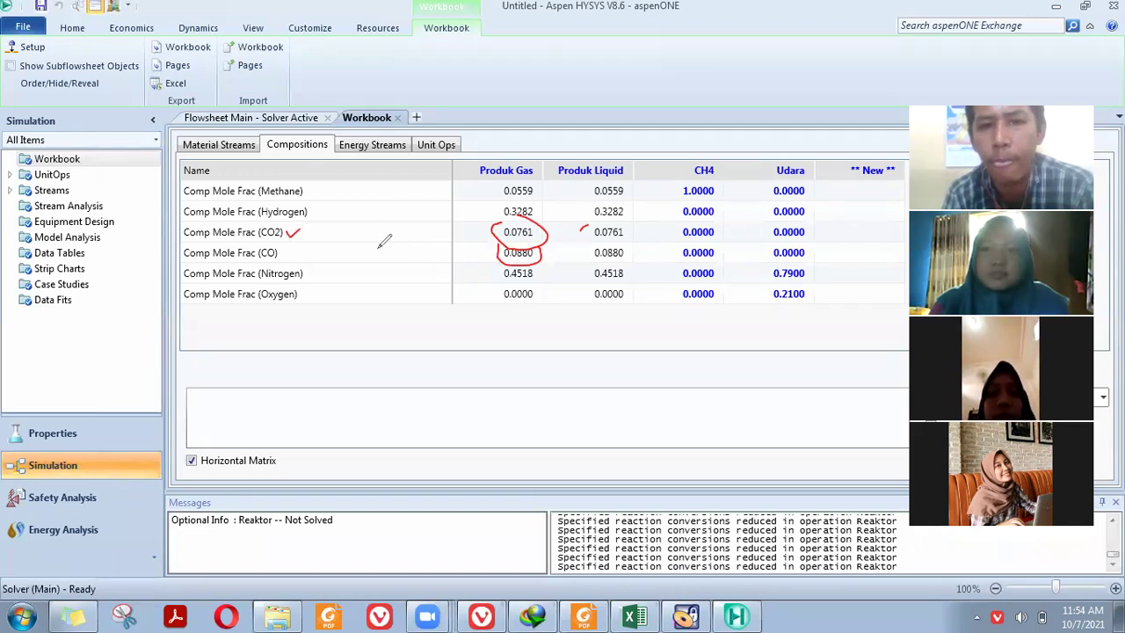
{"action": "left_click_drag", "start_coordinate": [285, 251], "coordinate": [302, 246]}
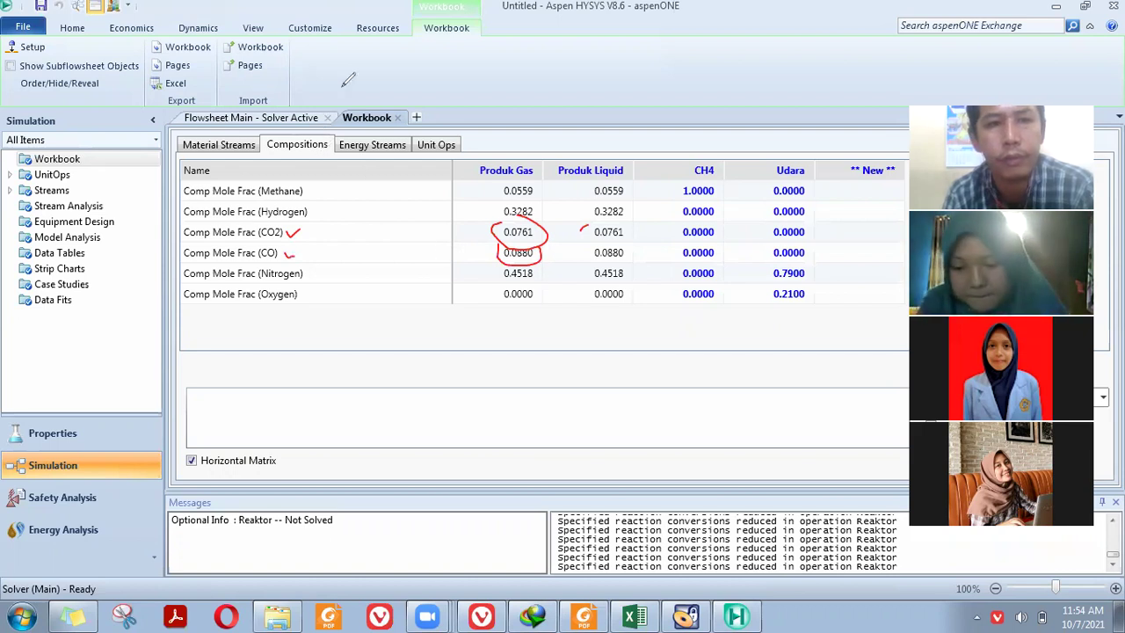
Step: Open Reaktor from the workbook's unit operations, check the Rxn-2 stoichiometry and the worksheet stream conditions, and close the reactor window
{"action": "left_click", "coordinate": [434, 146]}
{"action": "left_click", "coordinate": [297, 202]}
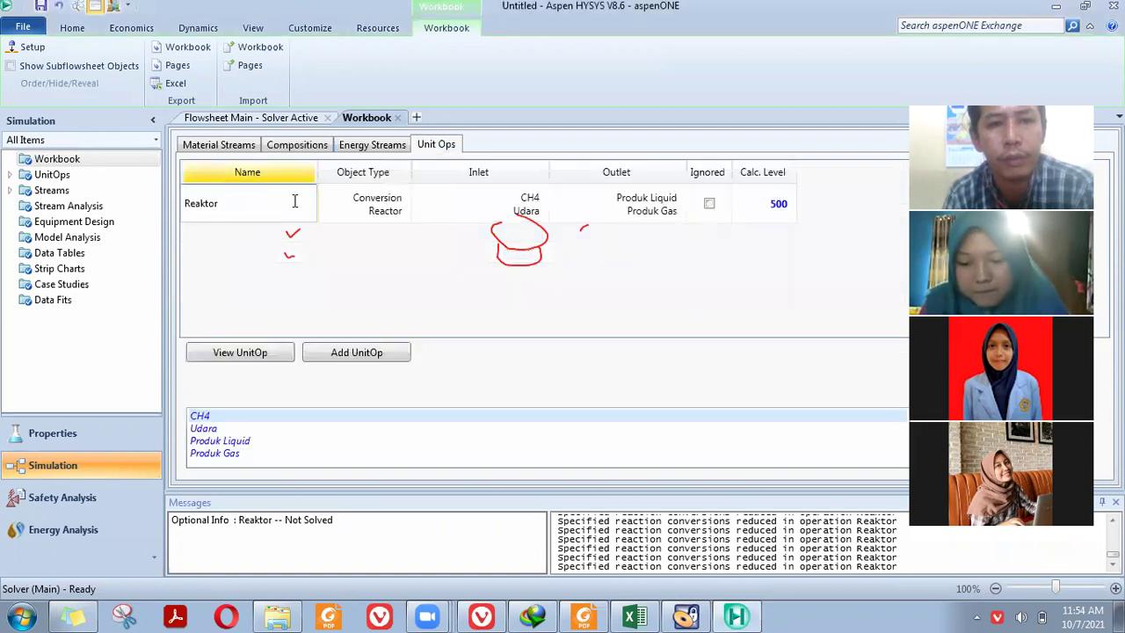
{"action": "double_click", "coordinate": [295, 201]}
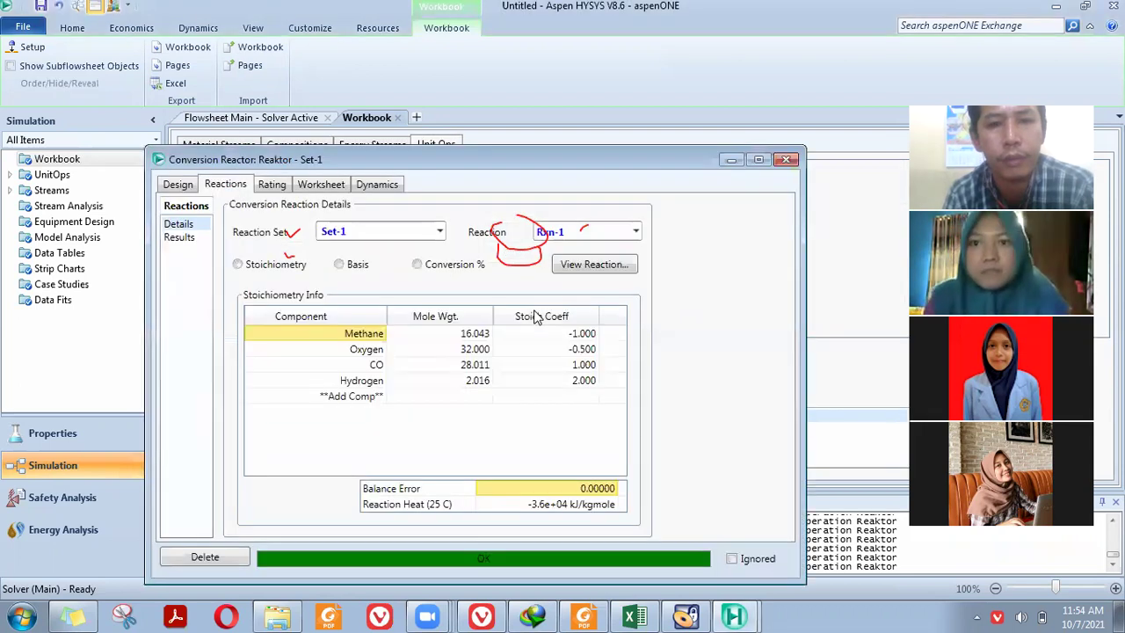
{"action": "left_click", "coordinate": [636, 233]}
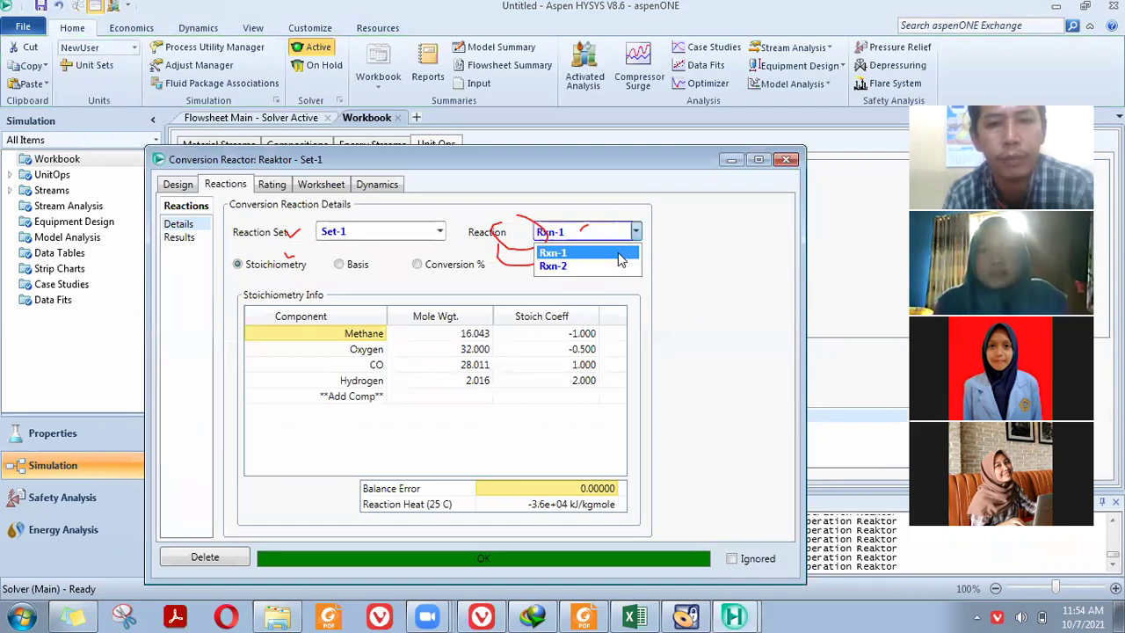
{"action": "left_click", "coordinate": [605, 266]}
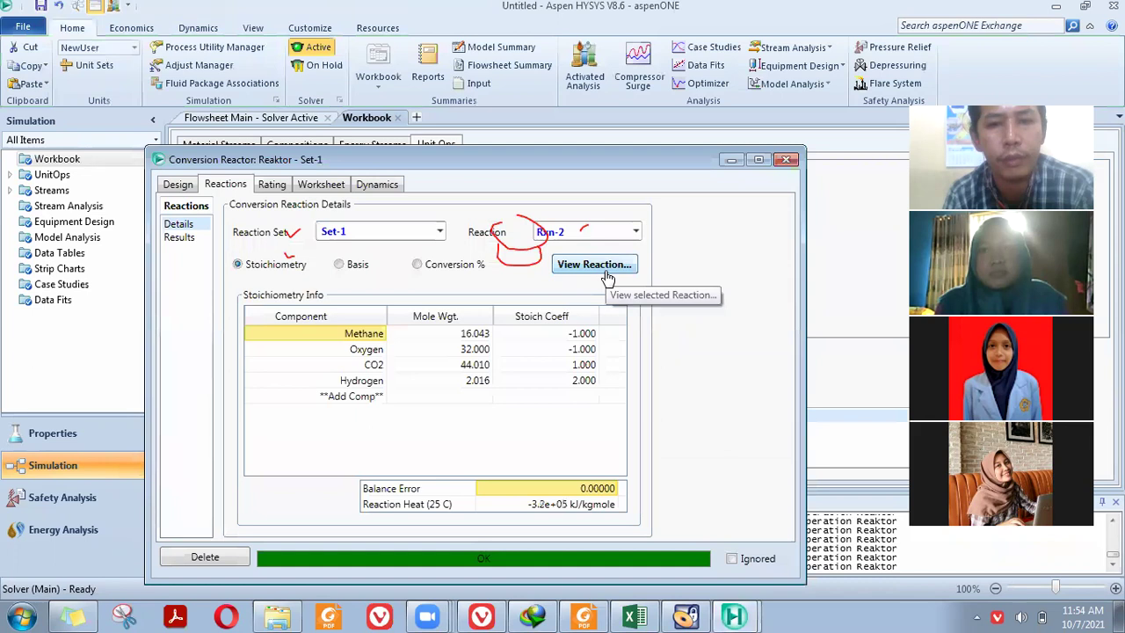
{"action": "left_click", "coordinate": [340, 193]}
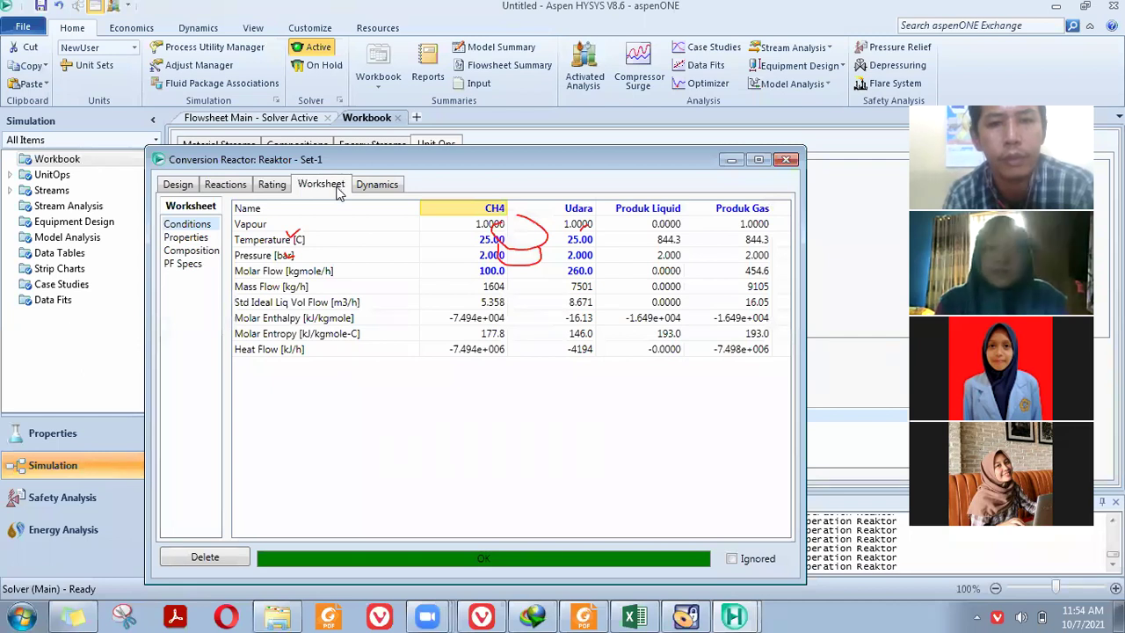
{"action": "left_click_drag", "start_coordinate": [475, 160], "coordinate": [522, 156]}
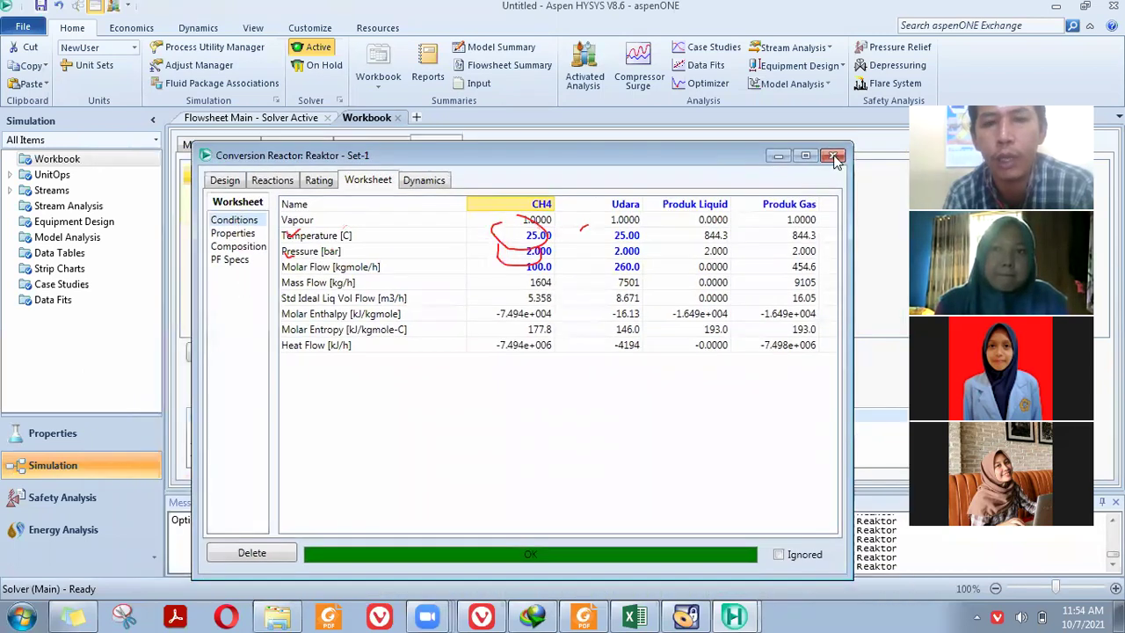
{"action": "key", "text": "Escape"}
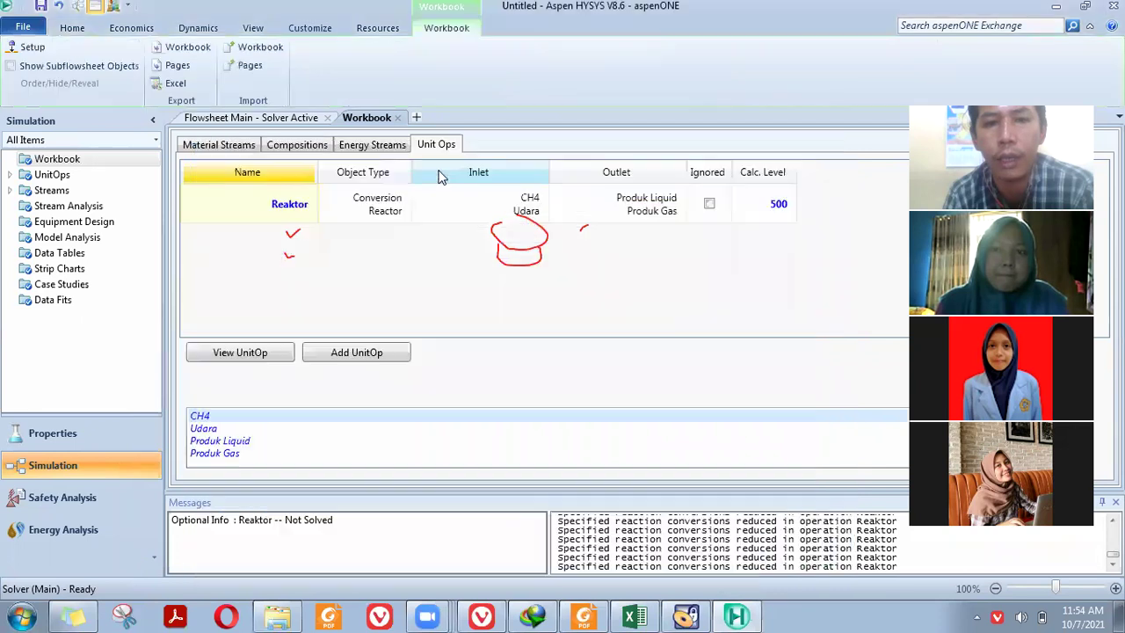
Step: Reopen Reaktor, recheck the reaction details of Rxn-2 and the worksheet conditions, and close the reactor window
{"action": "double_click", "coordinate": [263, 204]}
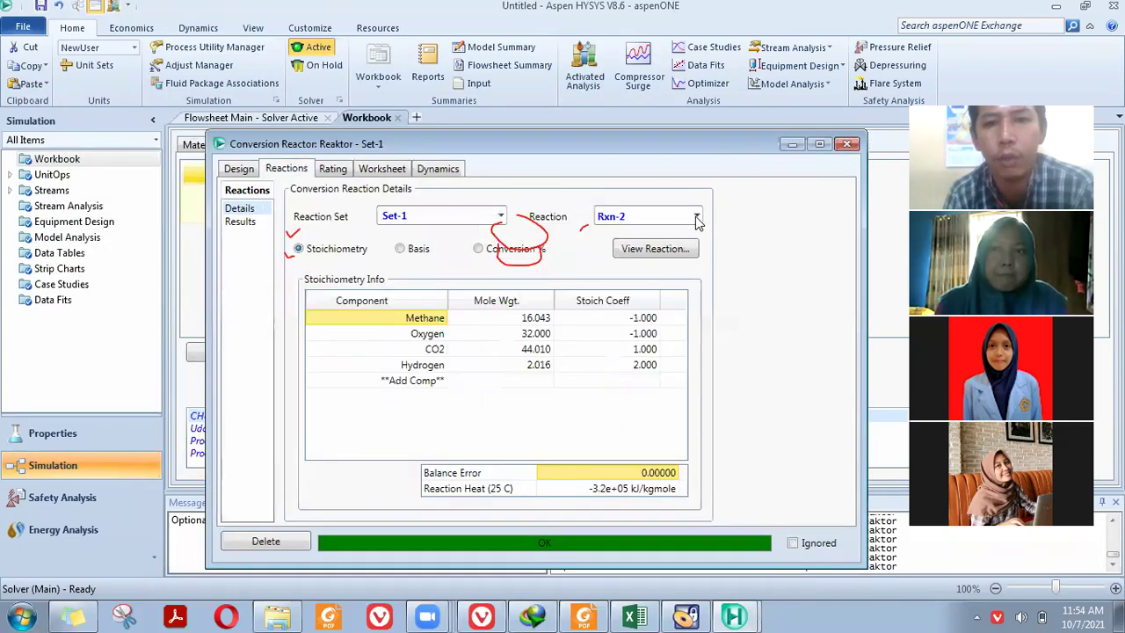
{"action": "left_click", "coordinate": [696, 216]}
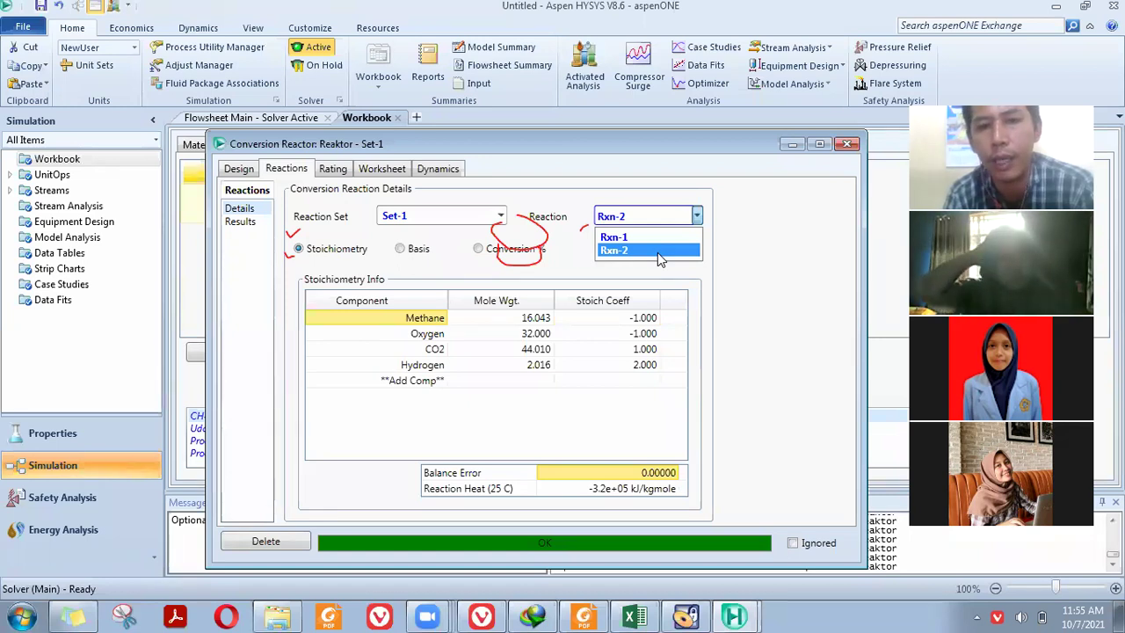
{"action": "left_click", "coordinate": [658, 252]}
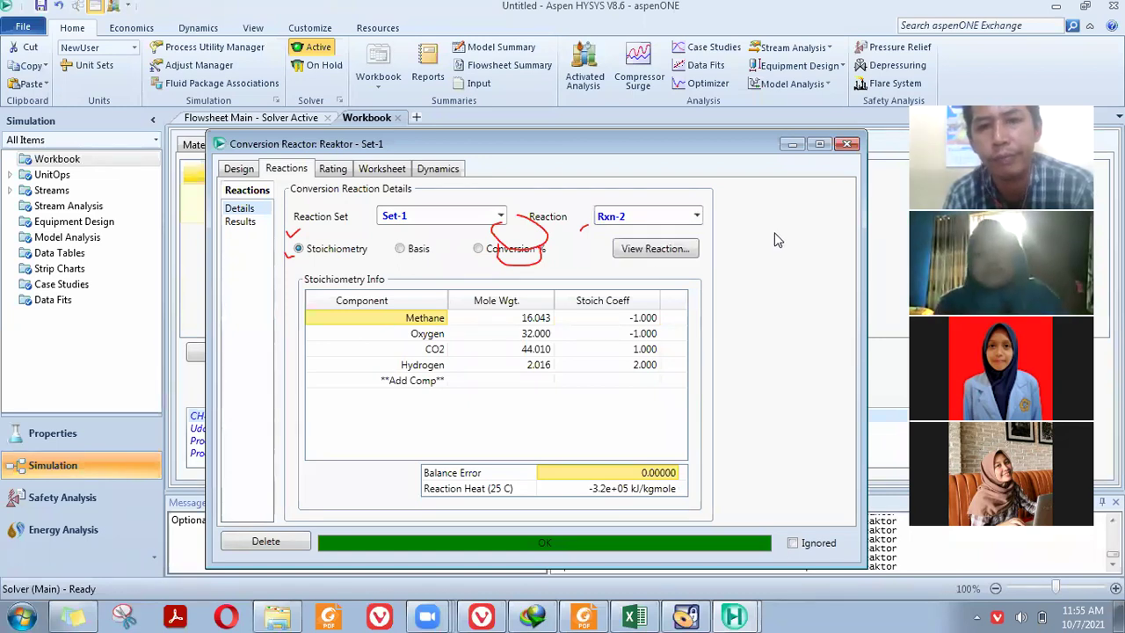
{"action": "left_click", "coordinate": [386, 173]}
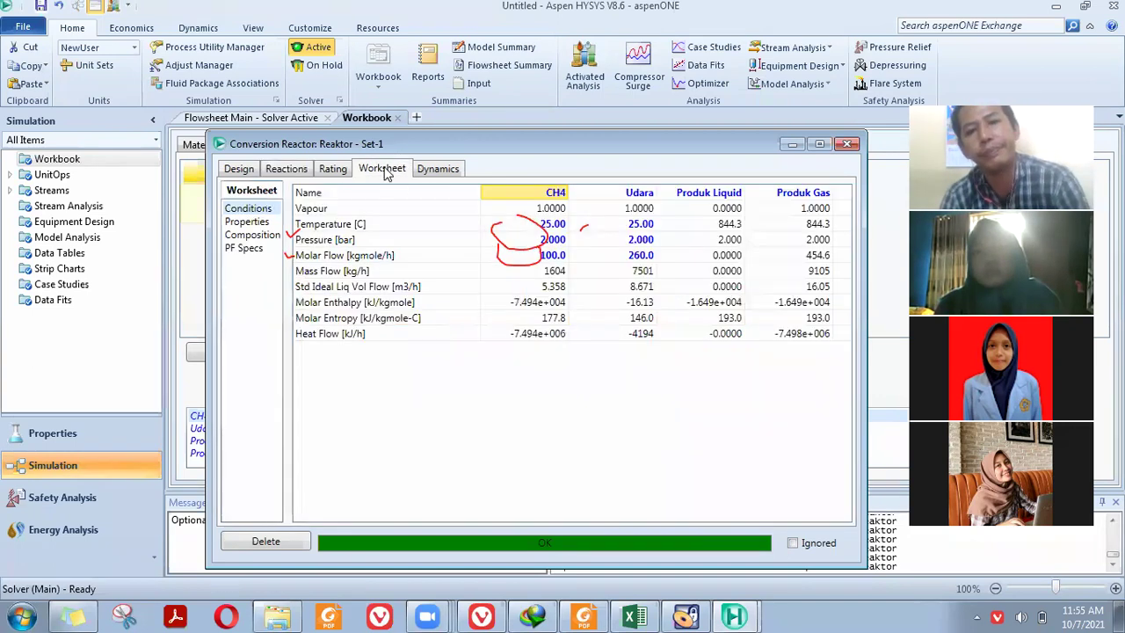
{"action": "left_click", "coordinate": [848, 146]}
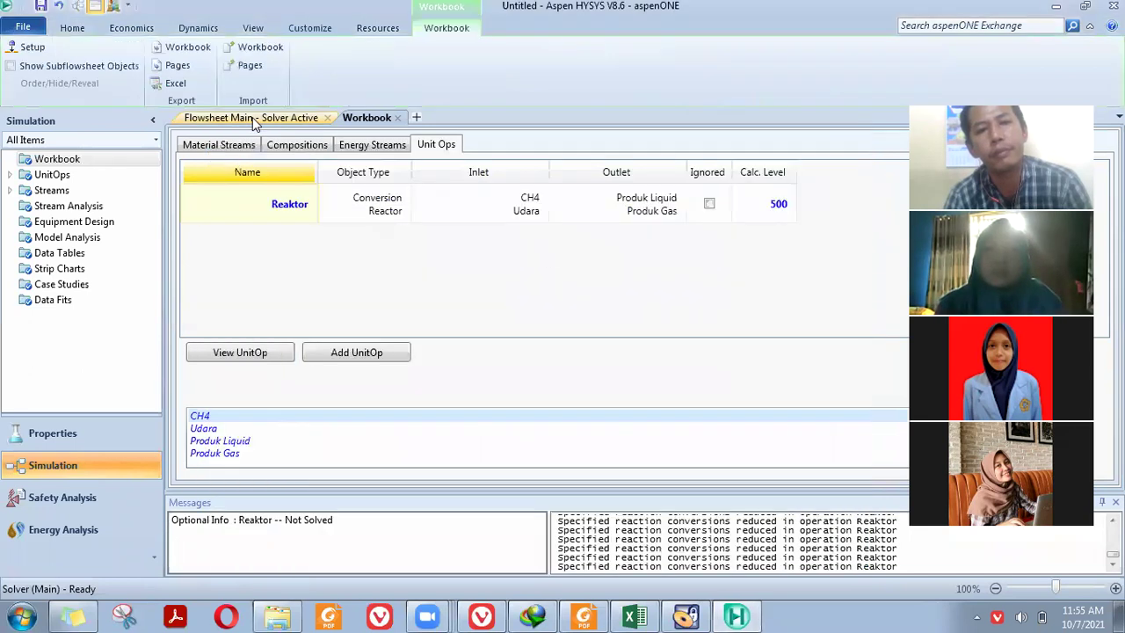
Step: Return to the main flowsheet and annotate the reactor outlets, crossing out the Produk Liquid line and circling Gas in the Produk Gas label
{"action": "key", "text": "ctrl+Tab"}
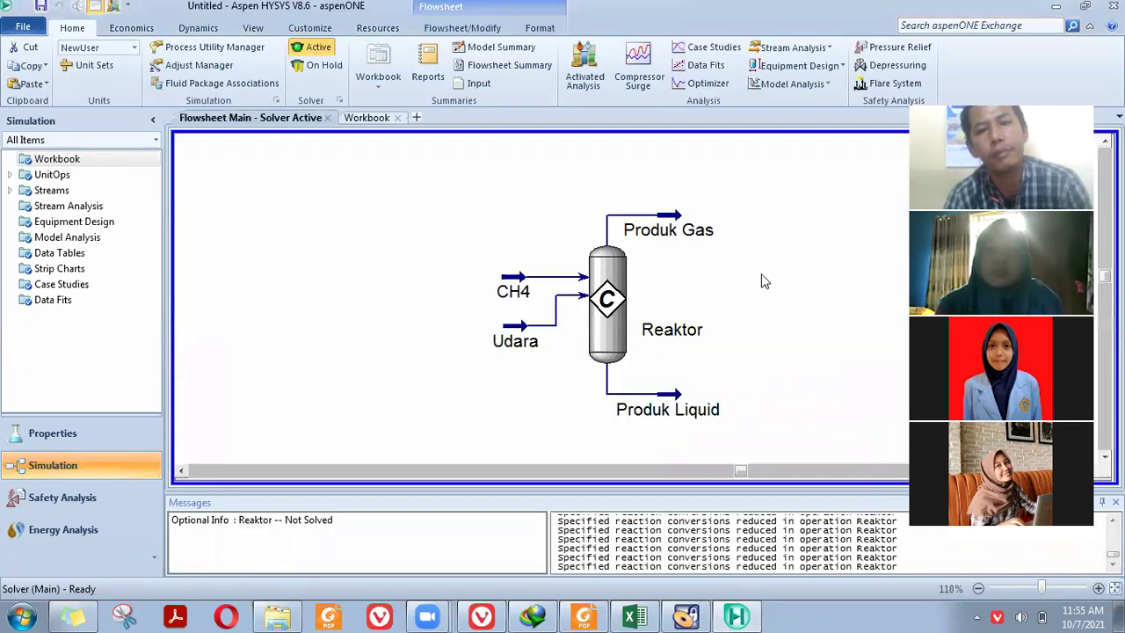
{"action": "mouse_move", "coordinate": [677, 396]}
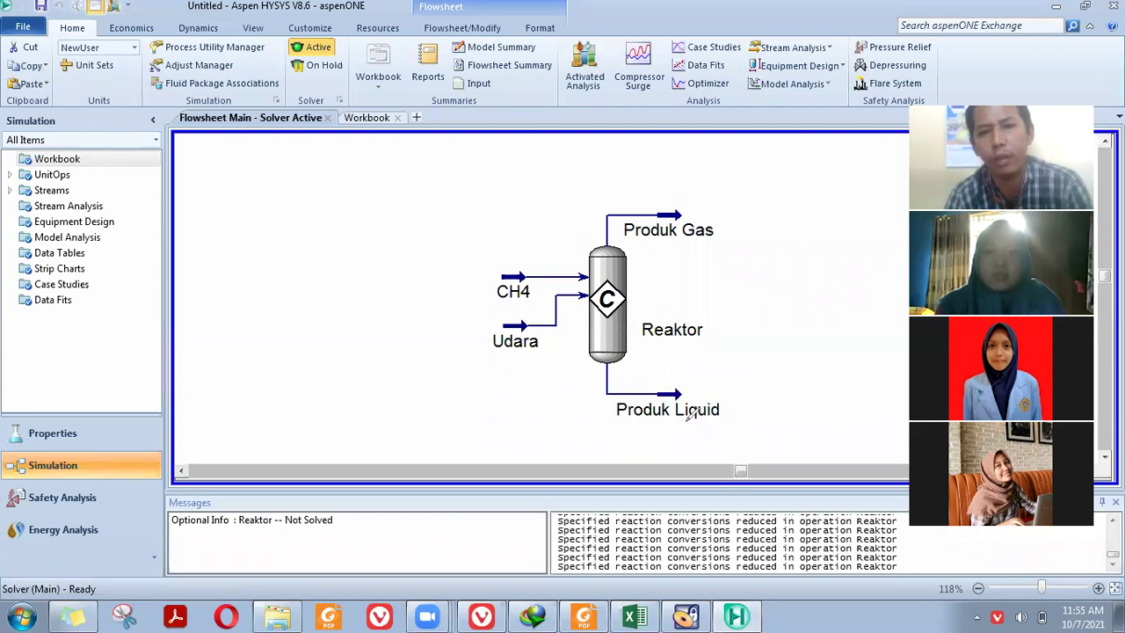
{"action": "mouse_move", "coordinate": [593, 383]}
{"action": "left_mouse_down"}
{"action": "mouse_move", "coordinate": [575, 421]}
{"action": "mouse_move", "coordinate": [664, 409]}
{"action": "left_mouse_up"}
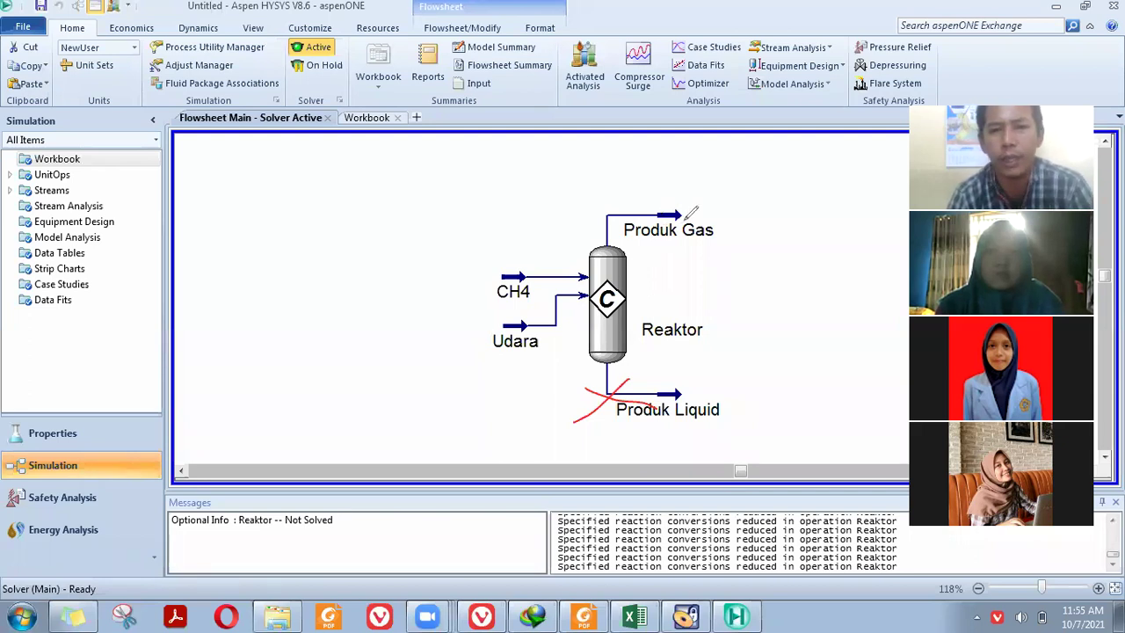
{"action": "mouse_move", "coordinate": [701, 218]}
{"action": "left_mouse_down"}
{"action": "mouse_move", "coordinate": [680, 237]}
{"action": "mouse_move", "coordinate": [709, 248]}
{"action": "mouse_move", "coordinate": [710, 217]}
{"action": "left_mouse_up"}
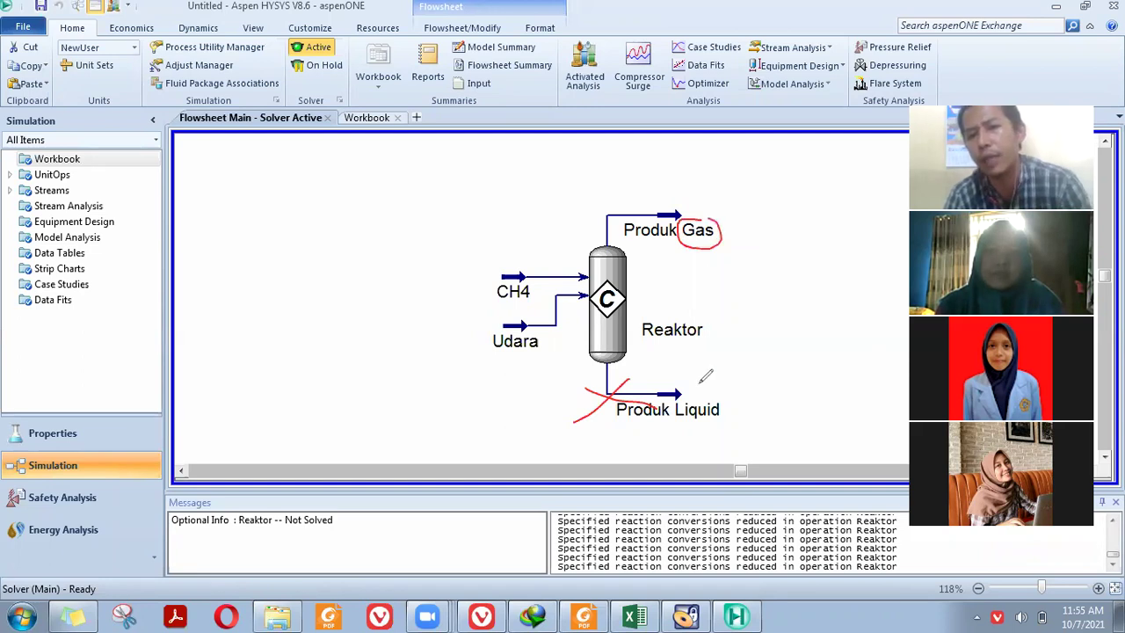
{"action": "left_click_drag", "start_coordinate": [692, 388], "coordinate": [708, 384]}
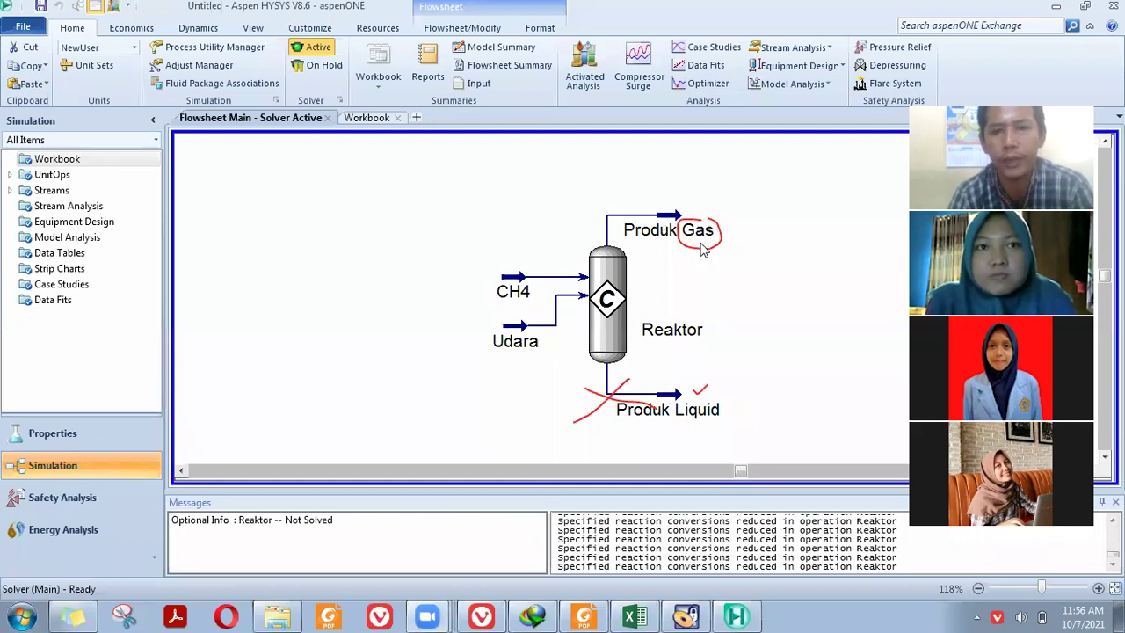
{"action": "mouse_move", "coordinate": [657, 246]}
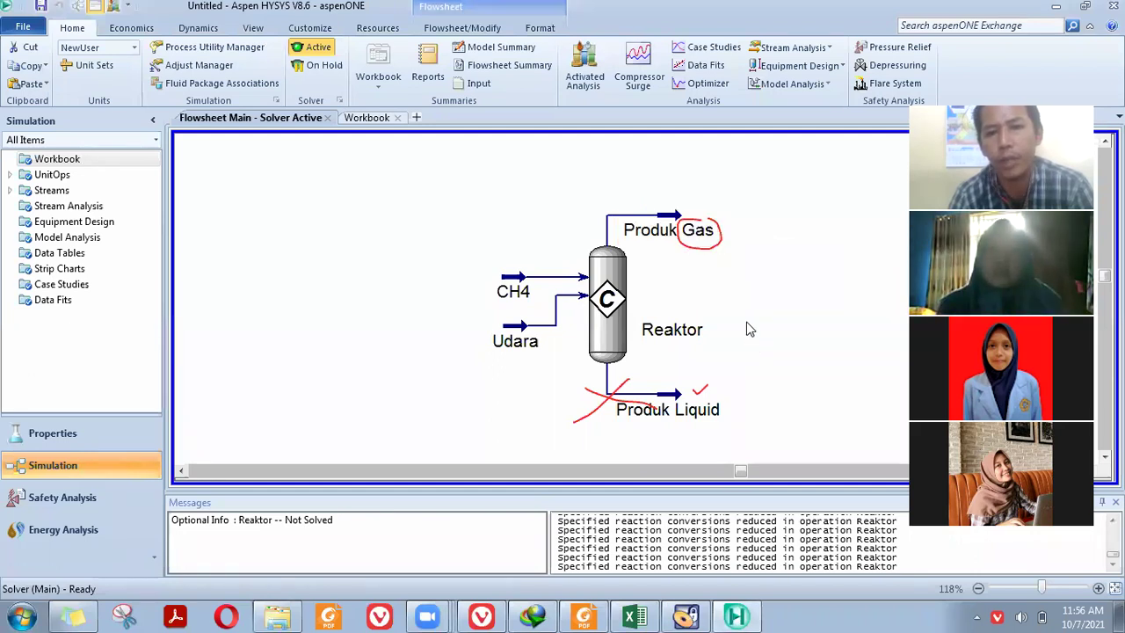
{"action": "scroll", "coordinate": [835, 374], "scroll_direction": "down", "scroll_amount": 3}
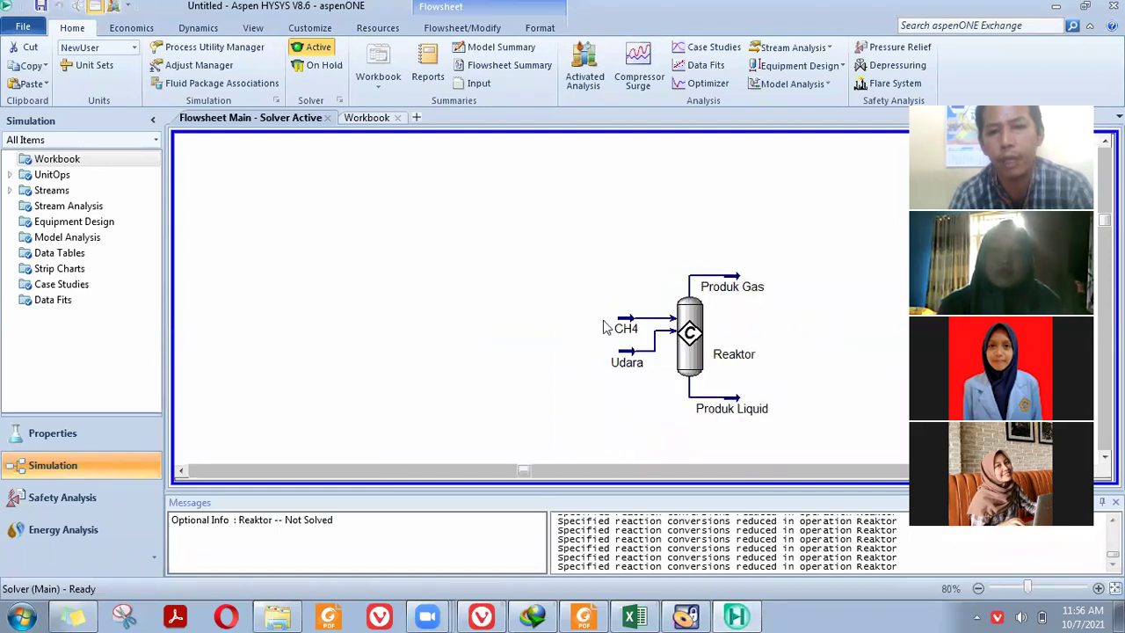
{"action": "scroll", "coordinate": [603, 327], "scroll_direction": "up", "scroll_amount": 3}
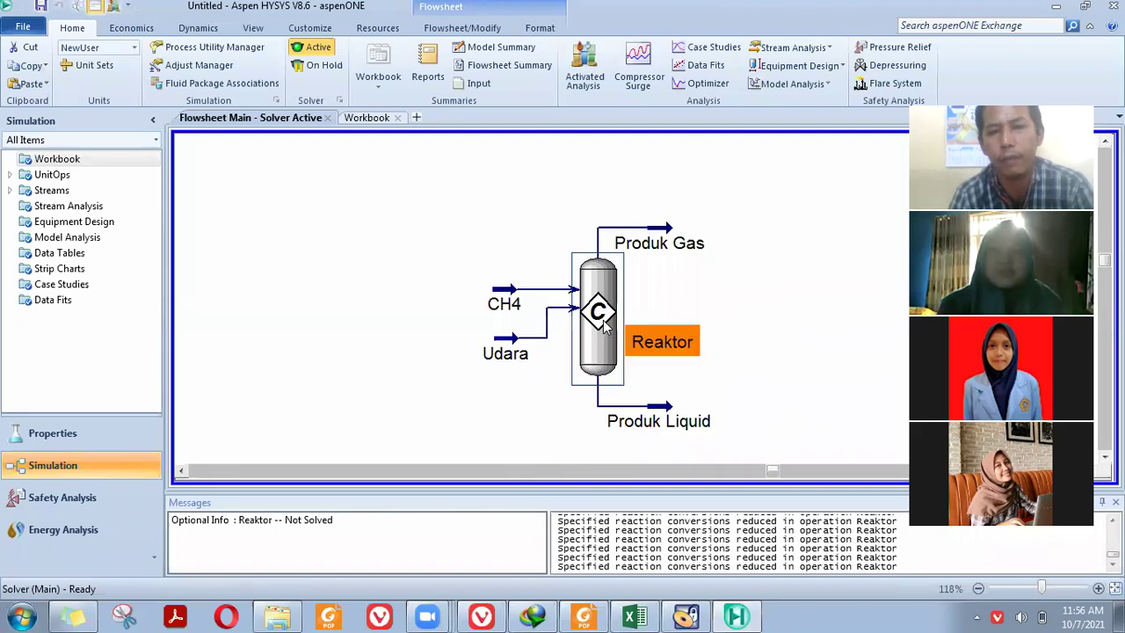
{"action": "right_click", "coordinate": [604, 327]}
{"action": "key", "text": "Escape"}
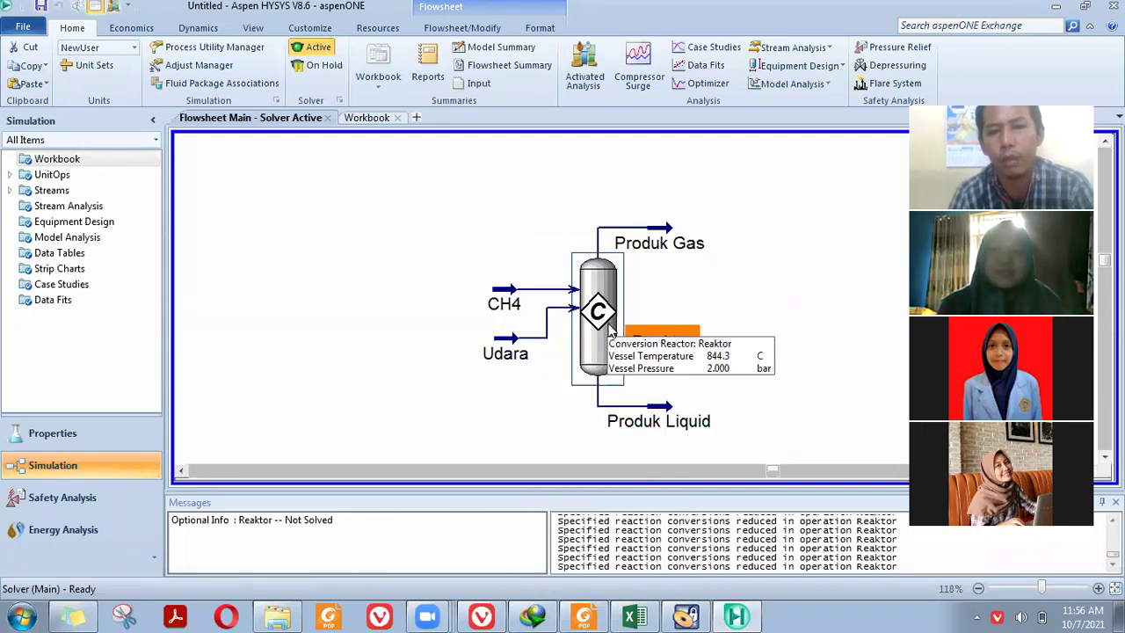